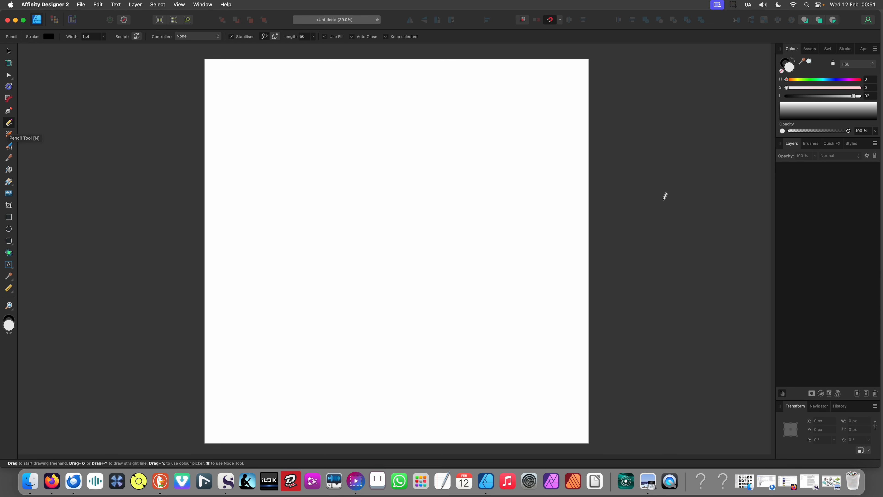
Set the fill colour to a mid green with HSL values 120, 40 and 46
{"action": "left_click", "coordinate": [821, 96]}
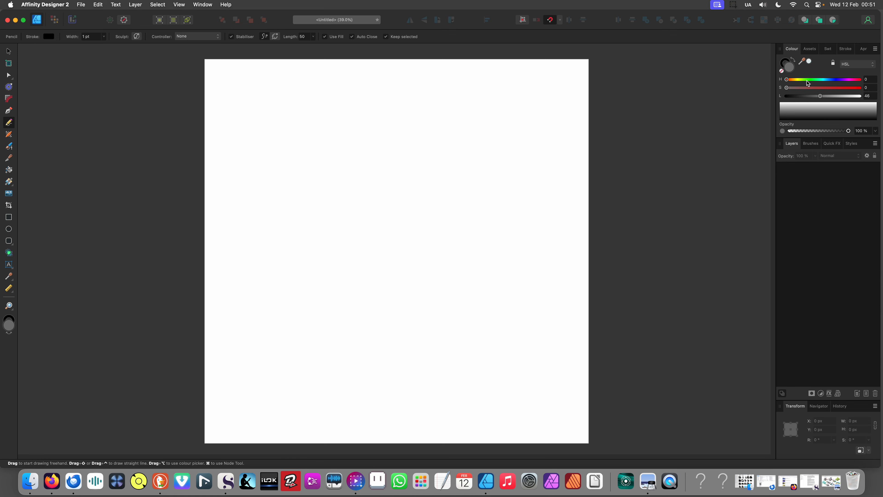
{"action": "left_click", "coordinate": [811, 80]}
{"action": "left_click", "coordinate": [816, 88]}
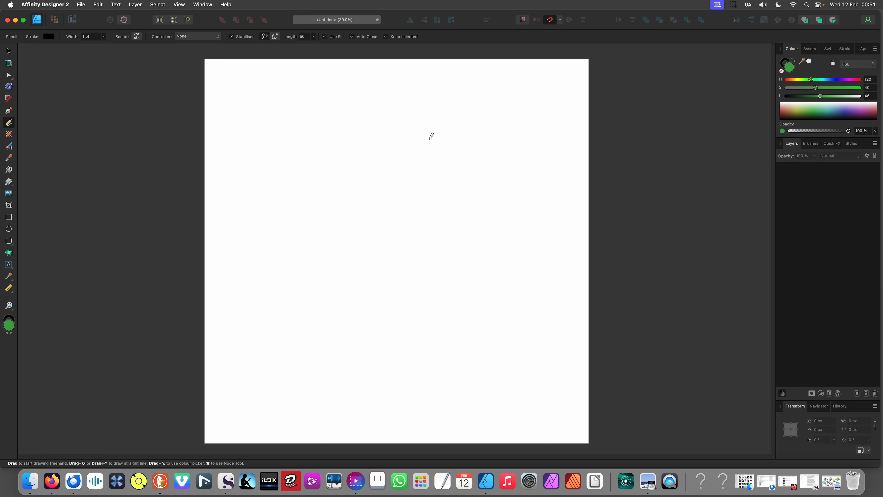
Draw two freehand leaf shapes with the Pencil tool, about 753 × 395 px and 466 × 693 px, in the page's upper half
{"action": "mouse_move", "coordinate": [371, 156]}
{"action": "left_mouse_down"}
{"action": "mouse_move", "coordinate": [391, 146]}
{"action": "mouse_move", "coordinate": [414, 158]}
{"action": "mouse_move", "coordinate": [430, 183]}
{"action": "mouse_move", "coordinate": [426, 203]}
{"action": "mouse_move", "coordinate": [413, 177]}
{"action": "mouse_move", "coordinate": [372, 176]}
{"action": "mouse_move", "coordinate": [349, 148]}
{"action": "left_mouse_up"}
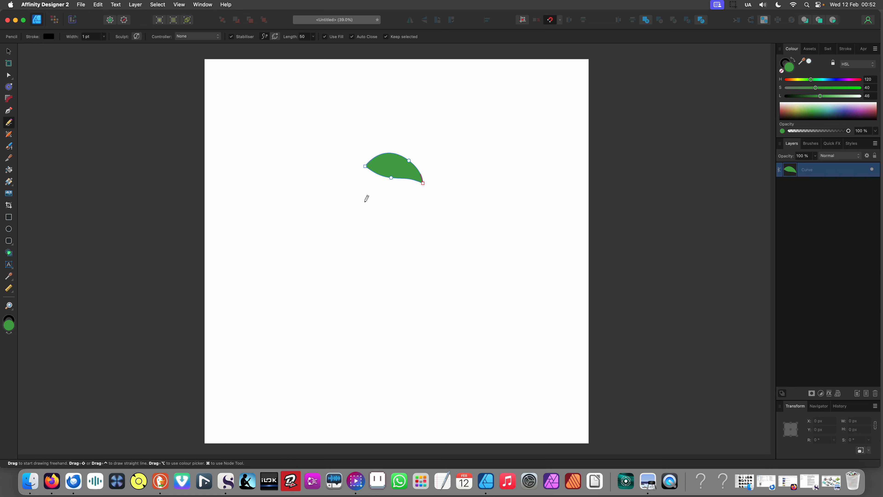
{"action": "mouse_move", "coordinate": [357, 191]}
{"action": "left_mouse_down"}
{"action": "mouse_move", "coordinate": [318, 206]}
{"action": "mouse_move", "coordinate": [326, 264]}
{"action": "mouse_move", "coordinate": [344, 223]}
{"action": "mouse_move", "coordinate": [360, 217]}
{"action": "mouse_move", "coordinate": [357, 174]}
{"action": "left_mouse_up"}
{"action": "key", "text": "v"}
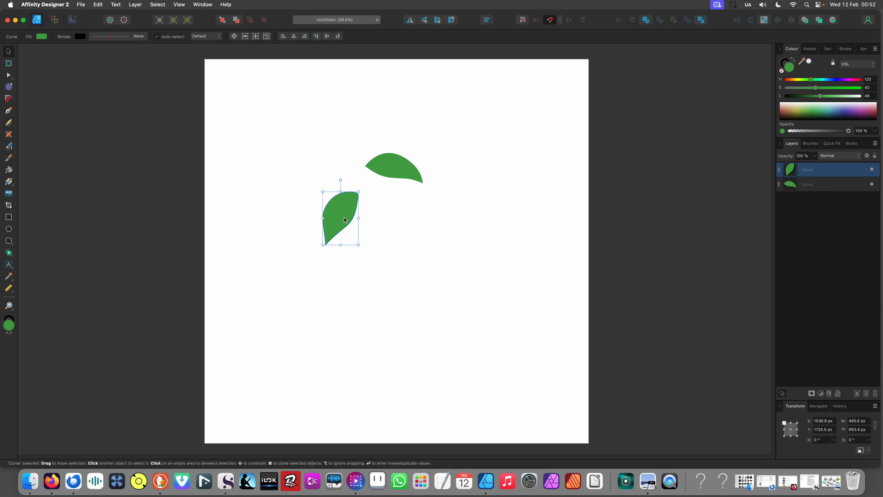
Duplicate, rotate and overlap the leaves into a palm crown, and add a smaller leaf copy of about 360 × 536 px above it
{"action": "mouse_move", "coordinate": [340, 226]}
{"action": "left_mouse_down"}
{"action": "mouse_move", "coordinate": [332, 194]}
{"action": "mouse_move", "coordinate": [353, 215]}
{"action": "left_mouse_up"}
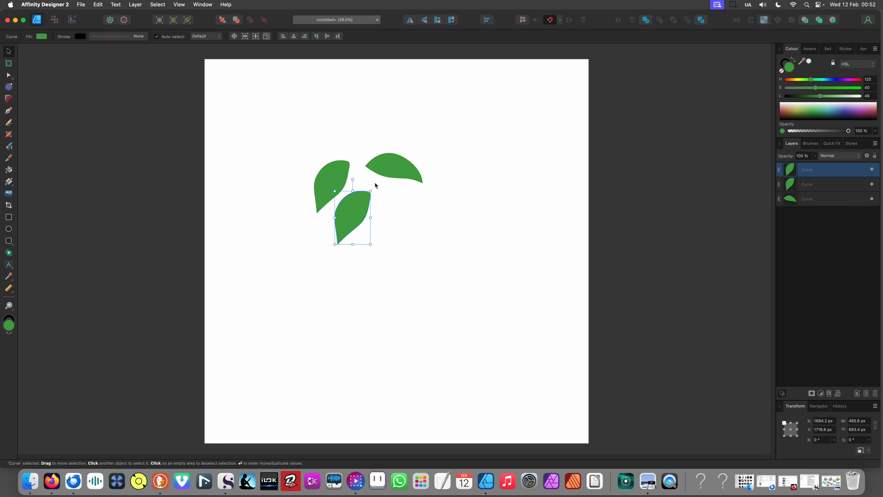
{"action": "left_click", "coordinate": [393, 168]}
{"action": "mouse_move", "coordinate": [394, 167]}
{"action": "left_mouse_down"}
{"action": "mouse_move", "coordinate": [443, 227]}
{"action": "mouse_move", "coordinate": [404, 216]}
{"action": "left_mouse_up"}
{"action": "left_click", "coordinate": [368, 216]}
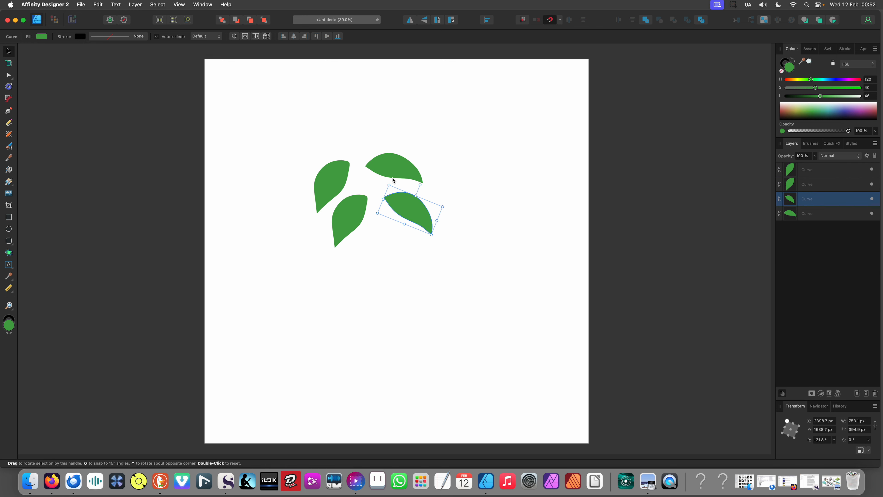
{"action": "mouse_move", "coordinate": [399, 168]}
{"action": "left_mouse_down"}
{"action": "mouse_move", "coordinate": [425, 193]}
{"action": "mouse_move", "coordinate": [453, 200]}
{"action": "left_mouse_up"}
{"action": "left_click", "coordinate": [377, 210]}
{"action": "mouse_move", "coordinate": [377, 210]}
{"action": "left_mouse_down"}
{"action": "mouse_move", "coordinate": [385, 204]}
{"action": "mouse_move", "coordinate": [336, 197]}
{"action": "mouse_move", "coordinate": [368, 198]}
{"action": "mouse_move", "coordinate": [350, 216]}
{"action": "mouse_move", "coordinate": [364, 219]}
{"action": "mouse_move", "coordinate": [393, 192]}
{"action": "mouse_move", "coordinate": [398, 140]}
{"action": "mouse_move", "coordinate": [407, 148]}
{"action": "left_mouse_up"}
{"action": "left_click", "coordinate": [334, 177]}
{"action": "scroll", "coordinate": [377, 191], "scroll_direction": "up", "scroll_amount": 3}
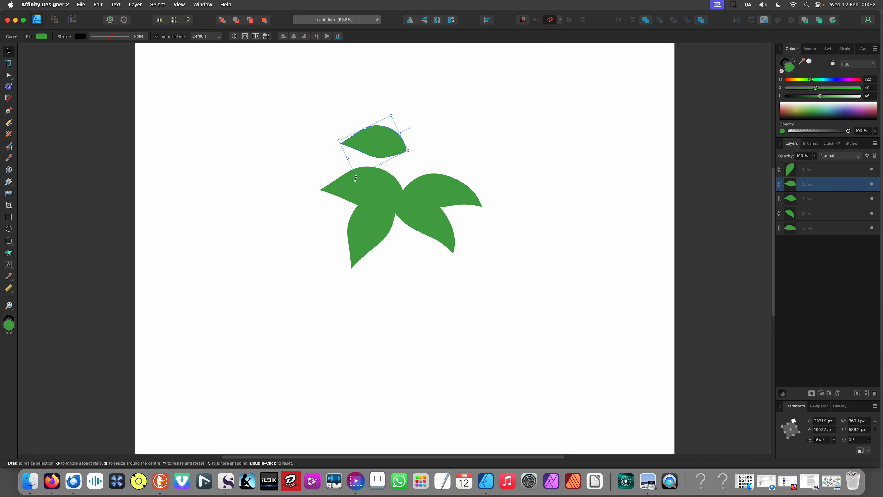
Fill the crown's left, lower, right and upper gaps with rotated copies of the small leaf, flipping one horizontally for the other side
{"action": "mouse_move", "coordinate": [359, 182]}
{"action": "left_mouse_down"}
{"action": "mouse_move", "coordinate": [395, 158]}
{"action": "mouse_move", "coordinate": [395, 176]}
{"action": "mouse_move", "coordinate": [358, 213]}
{"action": "mouse_move", "coordinate": [423, 228]}
{"action": "mouse_move", "coordinate": [410, 236]}
{"action": "mouse_move", "coordinate": [418, 301]}
{"action": "left_mouse_up"}
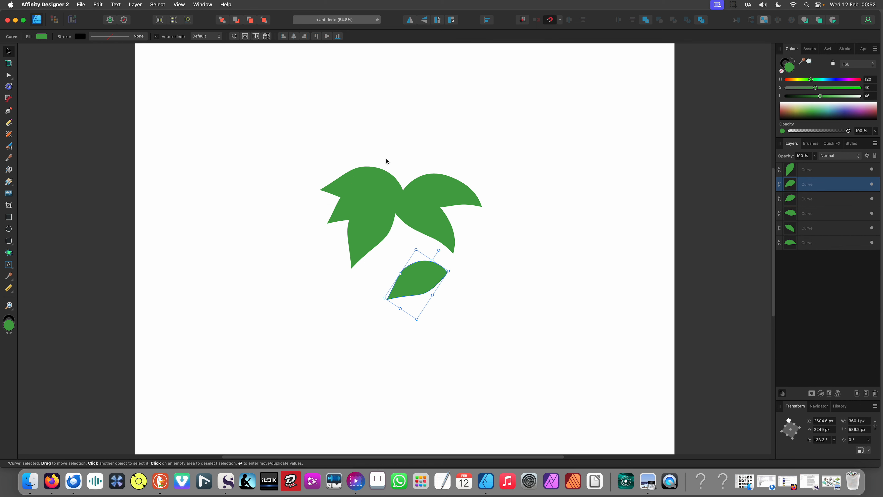
{"action": "left_click", "coordinate": [410, 23]}
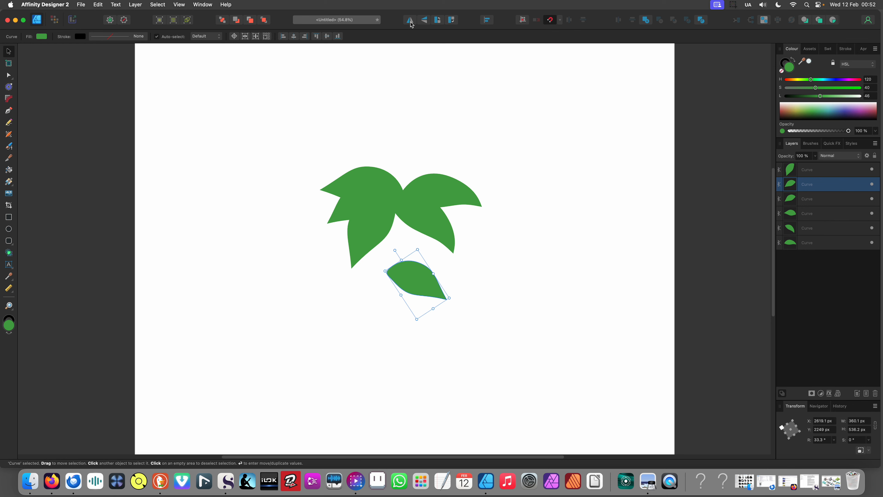
{"action": "mouse_move", "coordinate": [420, 290]}
{"action": "left_mouse_down"}
{"action": "mouse_move", "coordinate": [440, 213]}
{"action": "mouse_move", "coordinate": [417, 232]}
{"action": "mouse_move", "coordinate": [417, 269]}
{"action": "mouse_move", "coordinate": [427, 266]}
{"action": "mouse_move", "coordinate": [407, 242]}
{"action": "mouse_move", "coordinate": [420, 246]}
{"action": "mouse_move", "coordinate": [420, 273]}
{"action": "left_mouse_up"}
{"action": "mouse_move", "coordinate": [420, 234]}
{"action": "left_mouse_down"}
{"action": "mouse_move", "coordinate": [405, 230]}
{"action": "mouse_move", "coordinate": [439, 204]}
{"action": "left_mouse_up"}
{"action": "mouse_move", "coordinate": [438, 249]}
{"action": "left_mouse_down"}
{"action": "mouse_move", "coordinate": [452, 192]}
{"action": "mouse_move", "coordinate": [458, 203]}
{"action": "left_mouse_up"}
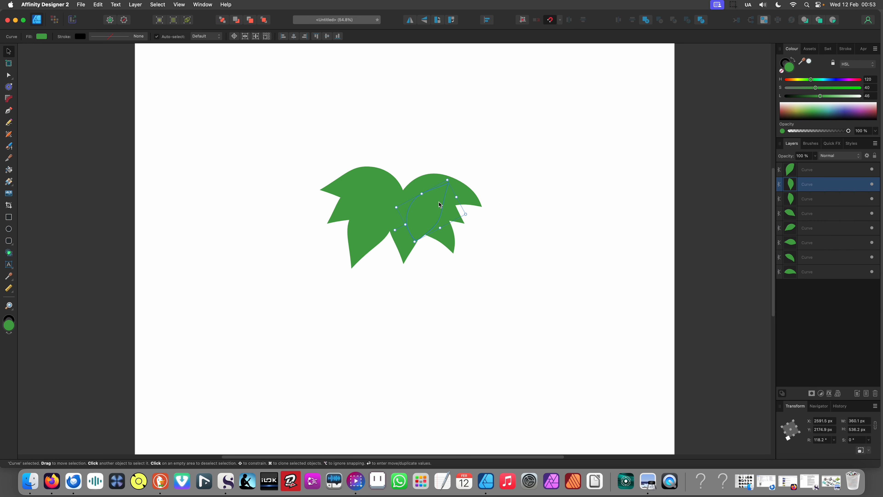
{"action": "left_click_drag", "start_coordinate": [422, 237], "coordinate": [418, 180]}
Place a spare copy of the crown's large right leaf near the page's upper-right corner
{"action": "scroll", "coordinate": [405, 201], "scroll_direction": "down", "scroll_amount": 5}
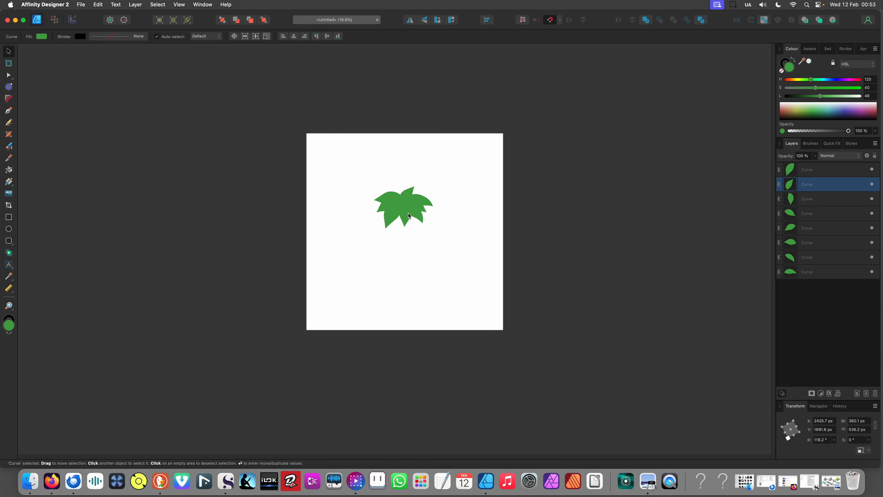
{"action": "left_click", "coordinate": [397, 250]}
{"action": "scroll", "coordinate": [400, 238], "scroll_direction": "up", "scroll_amount": 5}
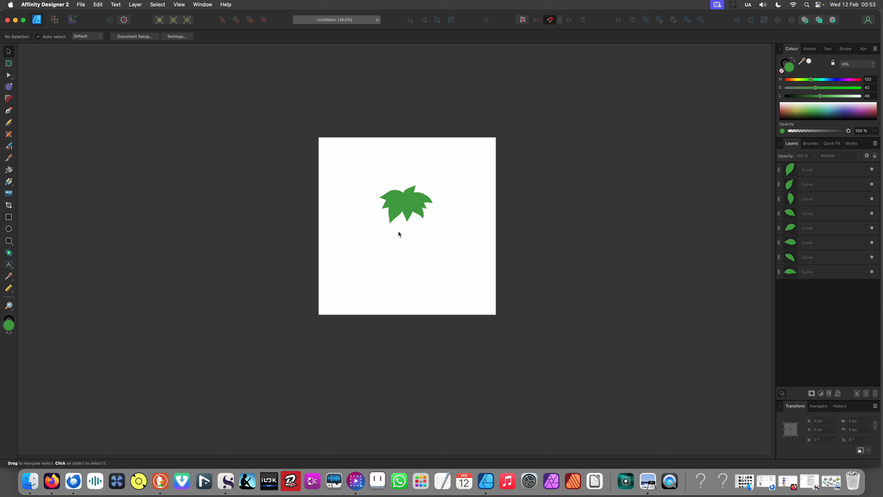
{"action": "left_click_drag", "start_coordinate": [355, 142], "coordinate": [485, 241]}
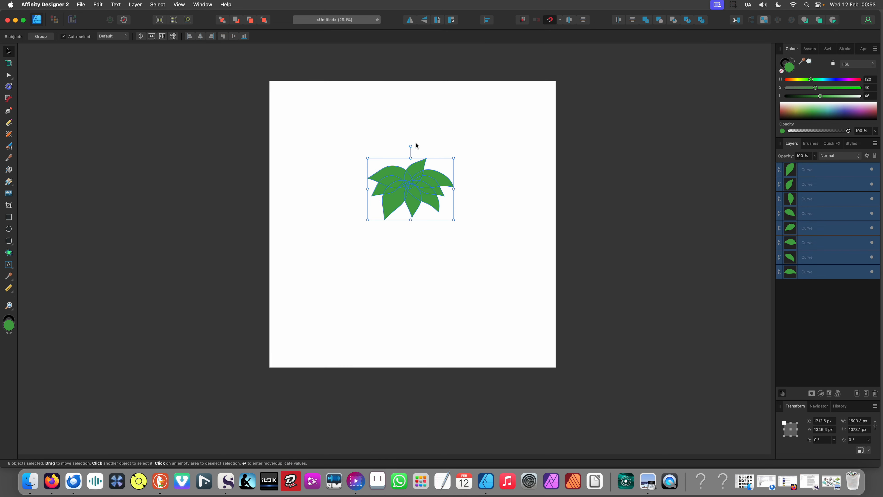
{"action": "left_click", "coordinate": [488, 188]}
{"action": "left_click", "coordinate": [440, 182]}
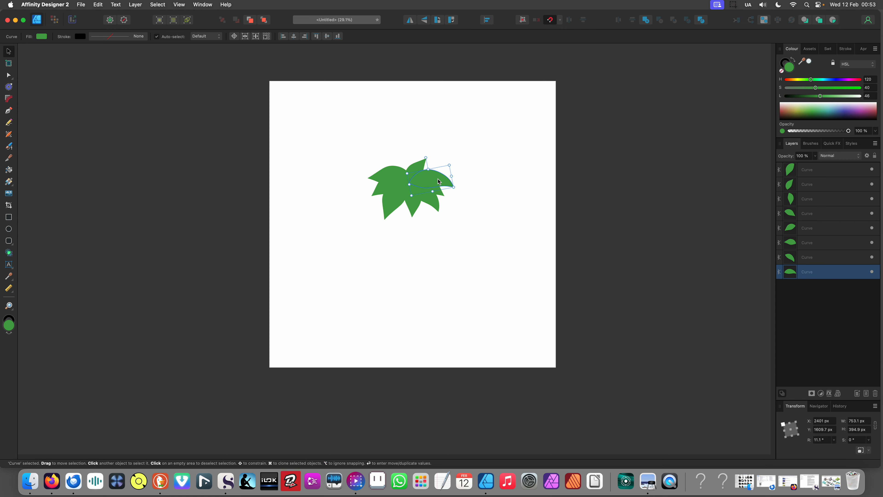
{"action": "left_click_drag", "start_coordinate": [439, 181], "coordinate": [500, 112]}
Merge all eight leaves of the crown into a single shape with the Add operation, leaving the spare leaf out
{"action": "left_click_drag", "start_coordinate": [396, 145], "coordinate": [471, 203]}
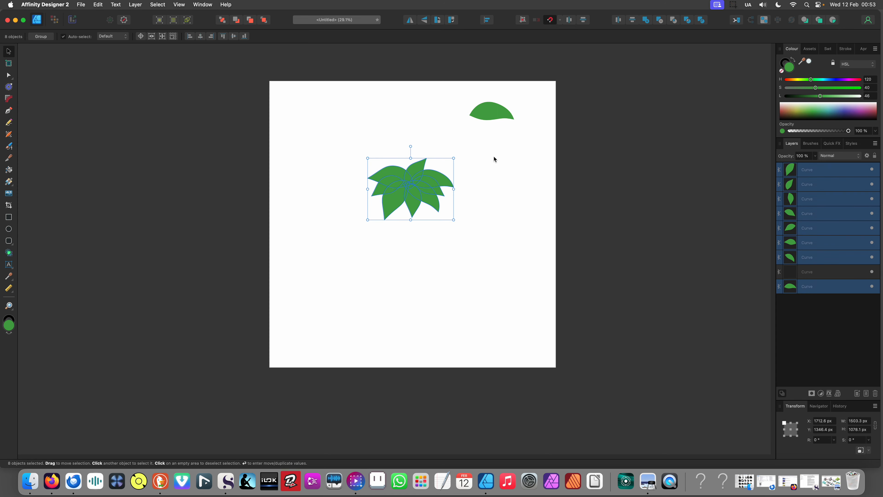
{"action": "left_click", "coordinate": [642, 24]}
{"action": "left_click", "coordinate": [468, 239]}
Draw a curved trunk about 377 × 953 px below the crown with the Pencil tool and send it behind the leaves
{"action": "scroll", "coordinate": [419, 225], "scroll_direction": "up", "scroll_amount": 3}
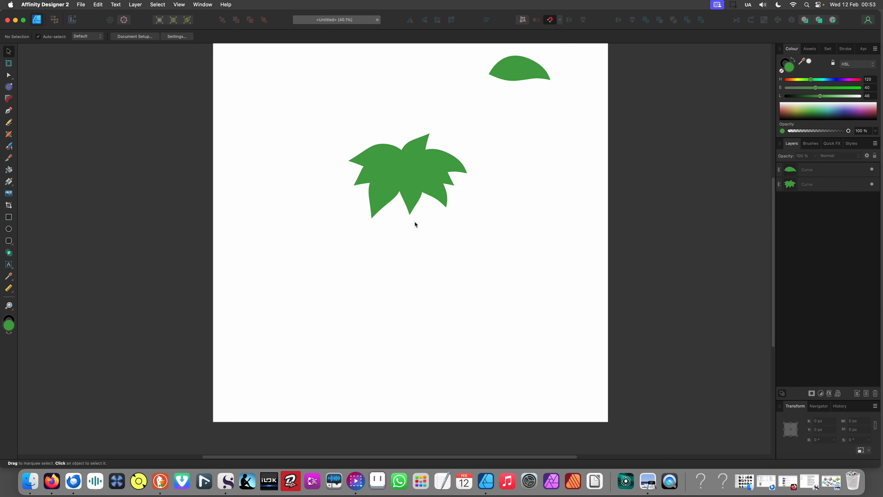
{"action": "scroll", "coordinate": [396, 176], "scroll_direction": "up", "scroll_amount": 1}
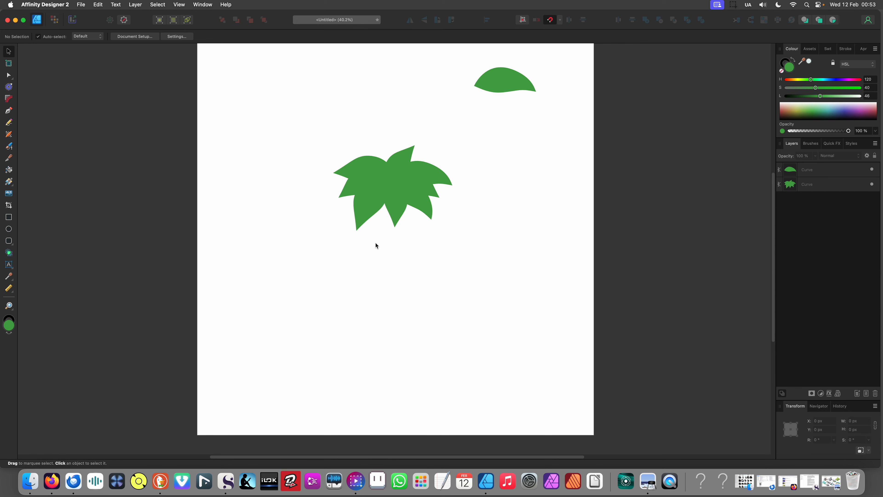
{"action": "scroll", "coordinate": [383, 241], "scroll_direction": "up", "scroll_amount": 1}
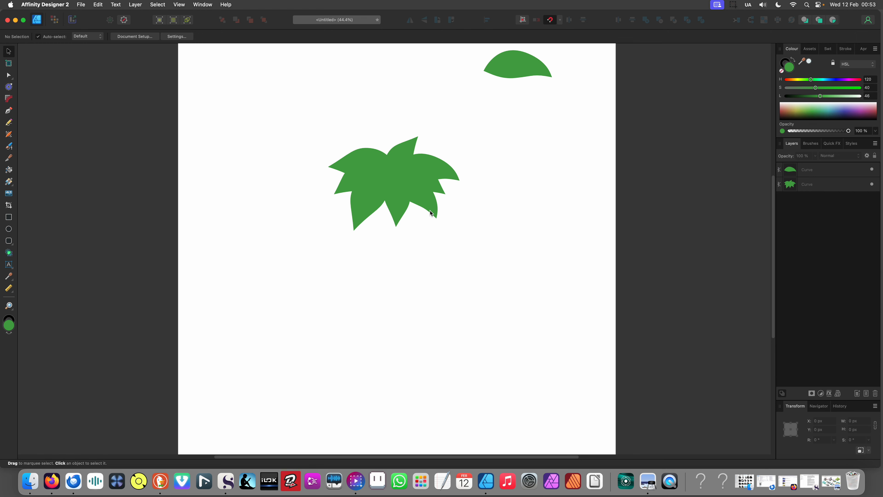
{"action": "scroll", "coordinate": [430, 210], "scroll_direction": "up", "scroll_amount": 1}
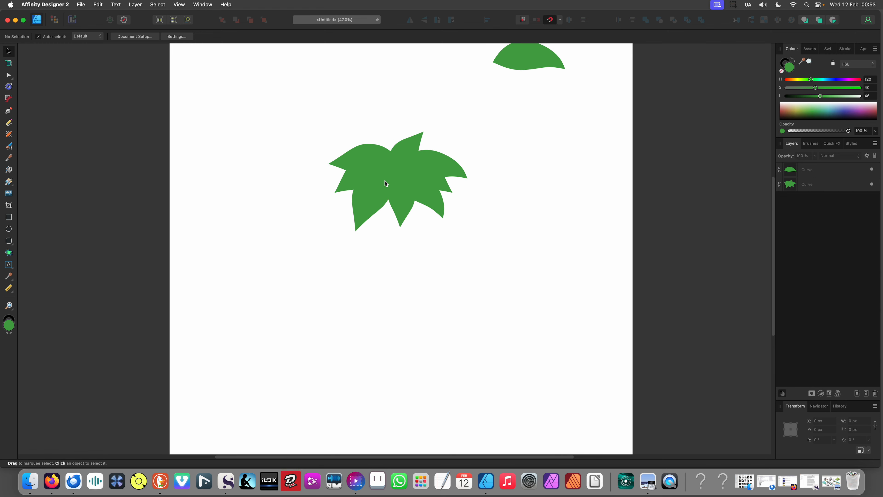
{"action": "scroll", "coordinate": [383, 188], "scroll_direction": "up", "scroll_amount": 1}
{"action": "scroll", "coordinate": [372, 175], "scroll_direction": "right", "scroll_amount": 1}
{"action": "scroll", "coordinate": [378, 173], "scroll_direction": "right", "scroll_amount": 1}
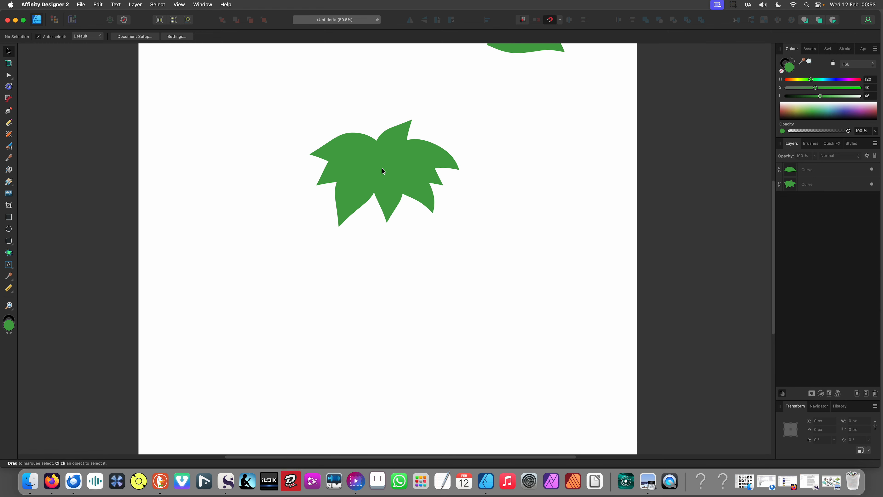
{"action": "scroll", "coordinate": [386, 223], "scroll_direction": "up", "scroll_amount": 3}
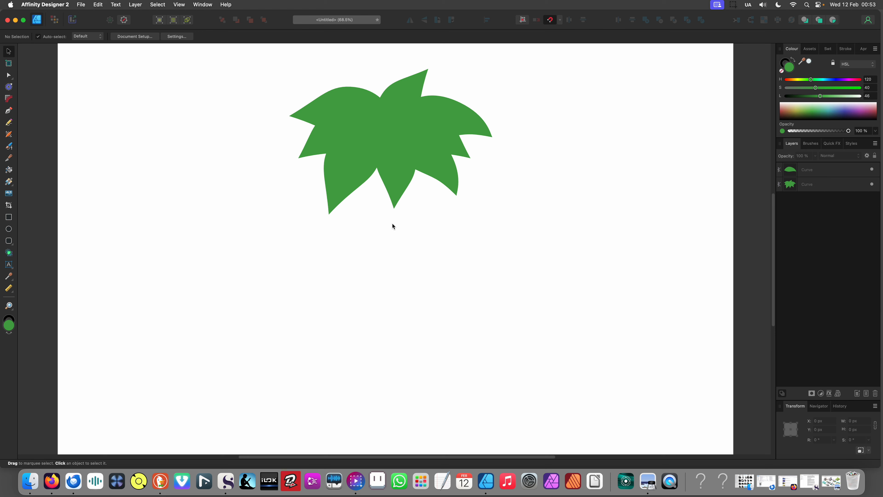
{"action": "key", "text": "n"}
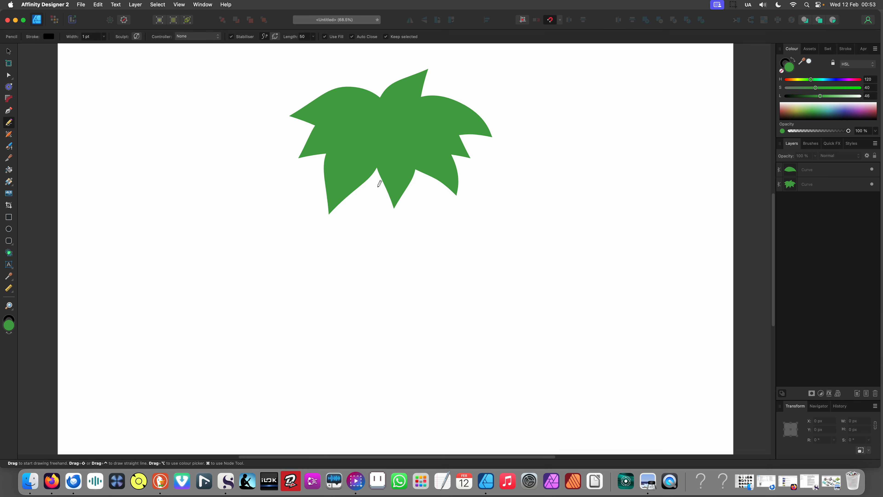
{"action": "mouse_move", "coordinate": [410, 191]}
{"action": "left_mouse_down"}
{"action": "mouse_move", "coordinate": [397, 285]}
{"action": "mouse_move", "coordinate": [379, 298]}
{"action": "mouse_move", "coordinate": [351, 296]}
{"action": "mouse_move", "coordinate": [343, 286]}
{"action": "mouse_move", "coordinate": [375, 272]}
{"action": "mouse_move", "coordinate": [382, 253]}
{"action": "mouse_move", "coordinate": [395, 145]}
{"action": "mouse_move", "coordinate": [420, 205]}
{"action": "mouse_move", "coordinate": [396, 234]}
{"action": "left_mouse_up"}
{"action": "key", "text": "v"}
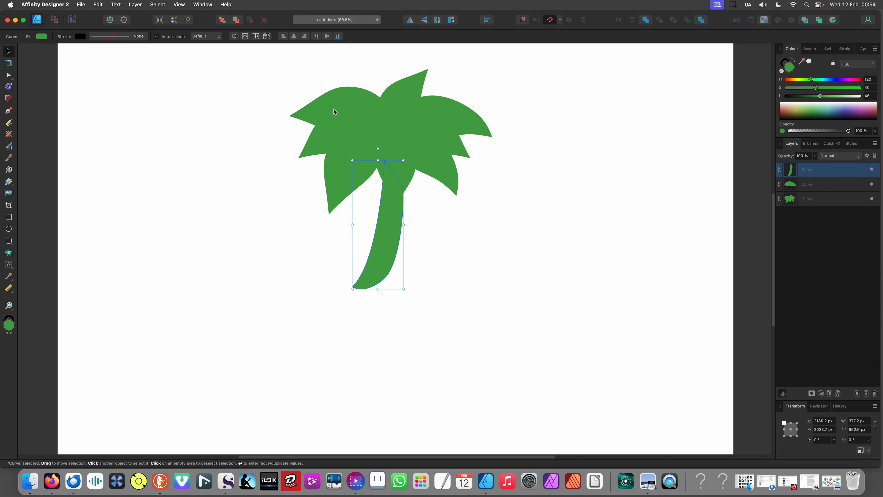
{"action": "left_click", "coordinate": [223, 23]}
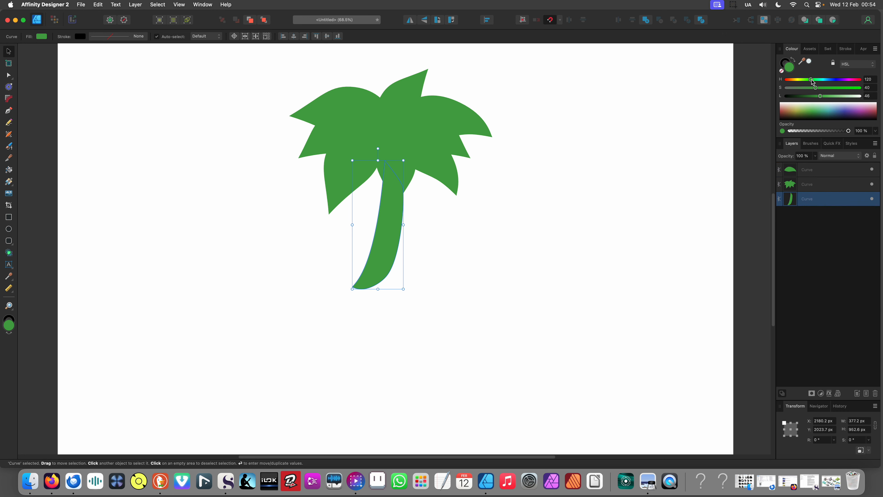
Recolour the trunk orange with HSL values 31, 71 and 51, and deselect it
{"action": "left_click_drag", "start_coordinate": [812, 82], "coordinate": [794, 84]}
{"action": "left_click", "coordinate": [840, 88]}
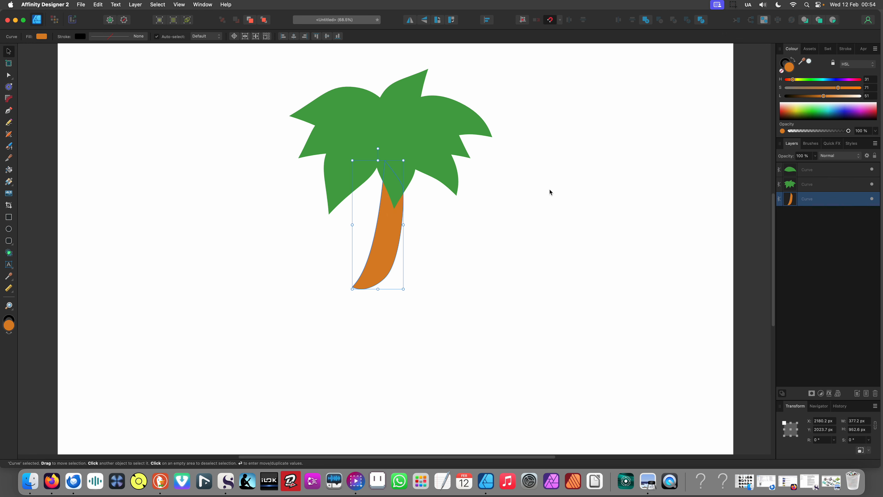
{"action": "left_click", "coordinate": [427, 197]}
Widen the trunk's base by moving its bottom node outward and the lower right-hand node up along the edge
{"action": "scroll", "coordinate": [421, 186], "scroll_direction": "down", "scroll_amount": 4}
{"action": "scroll", "coordinate": [421, 190], "scroll_direction": "up", "scroll_amount": 2}
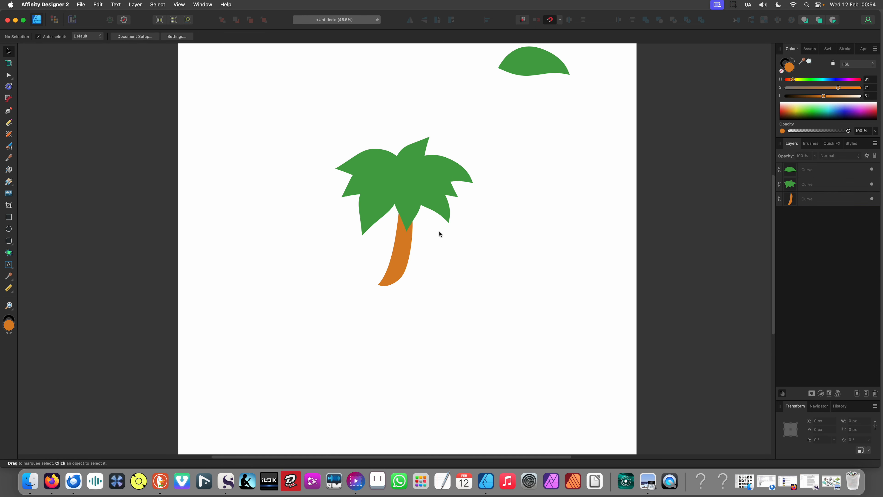
{"action": "scroll", "coordinate": [395, 278], "scroll_direction": "up", "scroll_amount": 5}
{"action": "left_click", "coordinate": [396, 279]}
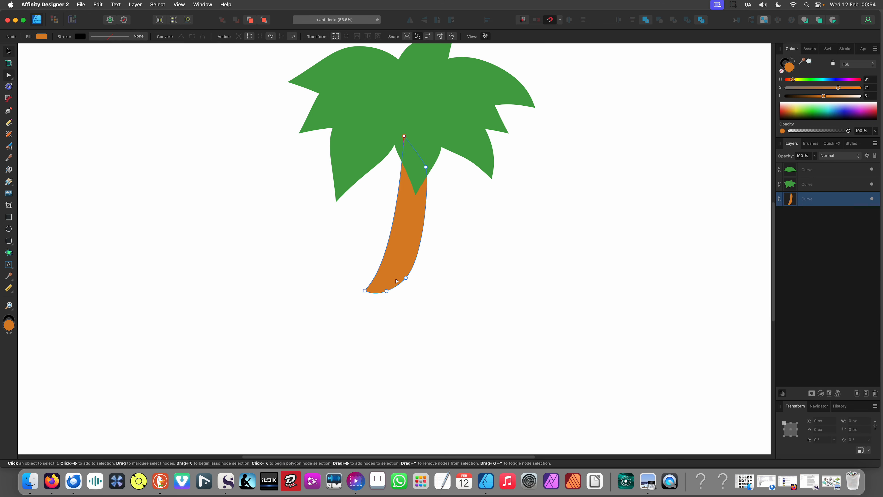
{"action": "key", "text": "a"}
{"action": "left_click", "coordinate": [401, 291]}
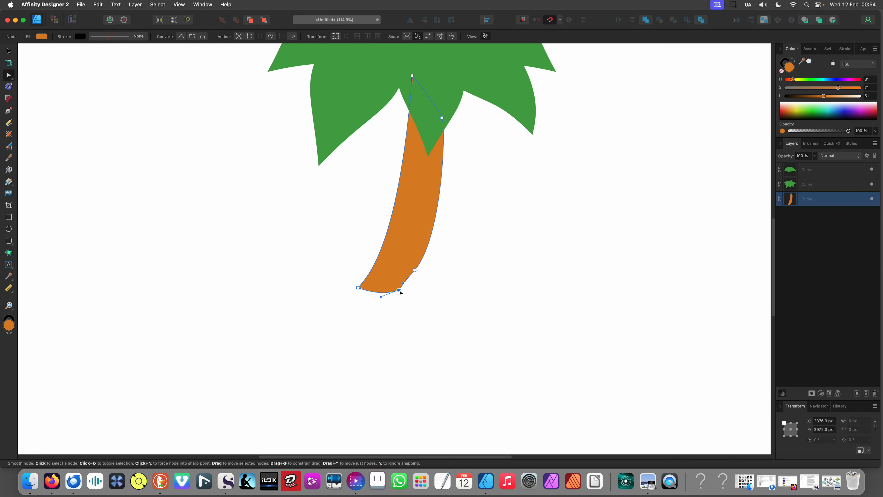
{"action": "left_click_drag", "start_coordinate": [414, 270], "coordinate": [423, 258]}
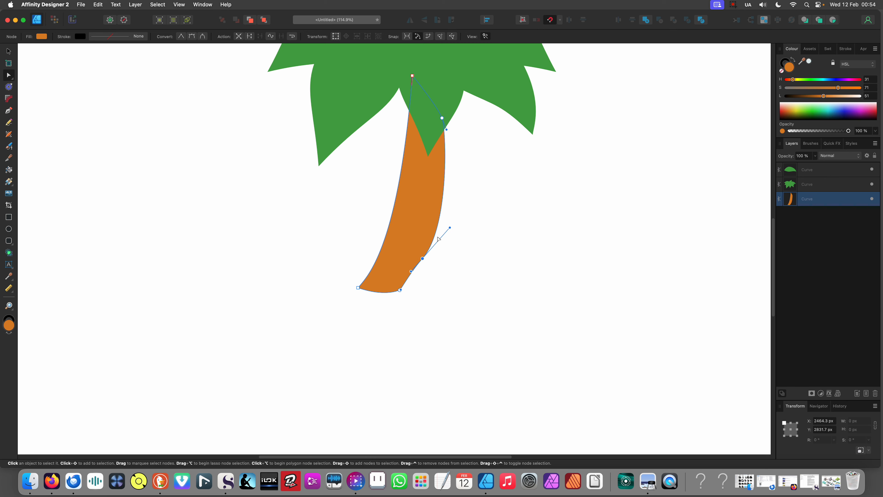
Pull out the curve handle of the trunk's bottom-right node to give the base a rounded bulge
{"action": "scroll", "coordinate": [401, 290], "scroll_direction": "up", "scroll_amount": 5}
{"action": "left_click", "coordinate": [400, 290]}
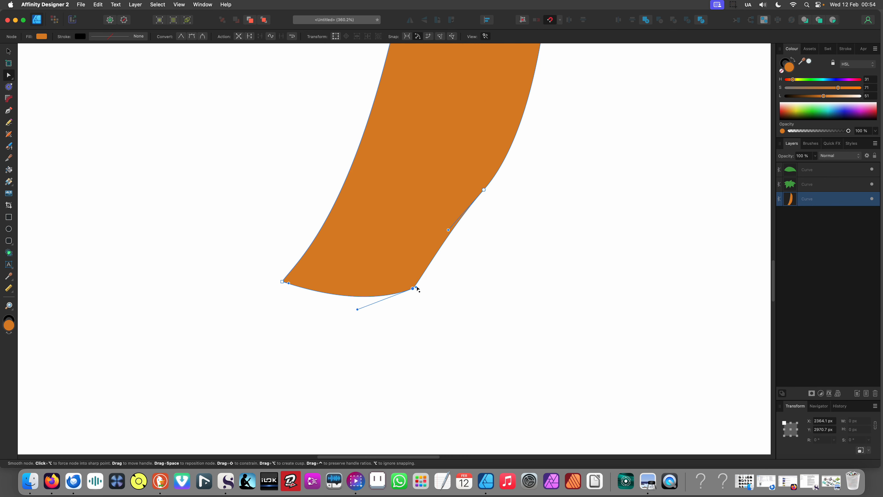
{"action": "left_click_drag", "start_coordinate": [416, 288], "coordinate": [474, 260]}
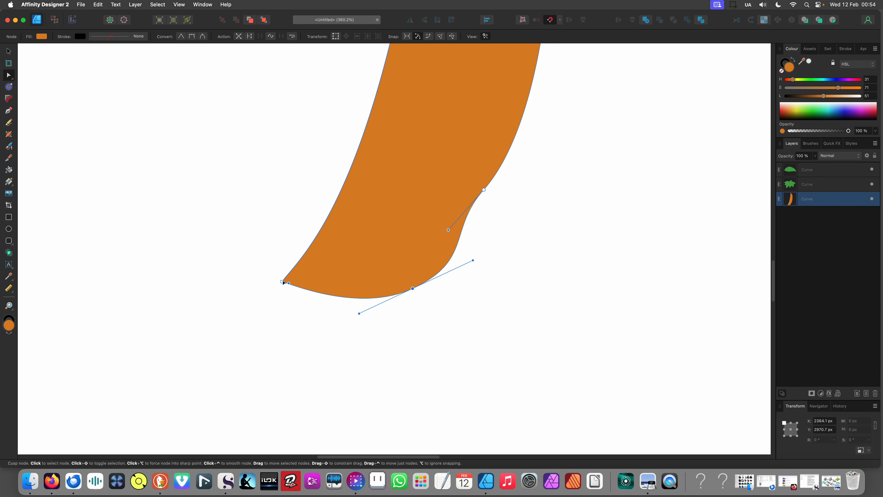
Cut the pointed left tip off the trunk's base with the Knife tool and delete the cut-off piece
{"action": "scroll", "coordinate": [282, 283], "scroll_direction": "down", "scroll_amount": 10}
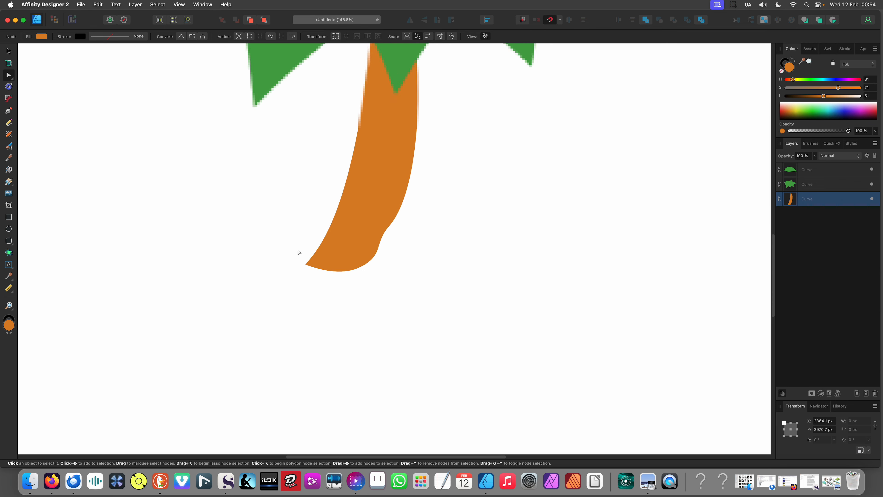
{"action": "scroll", "coordinate": [289, 266], "scroll_direction": "up", "scroll_amount": 8}
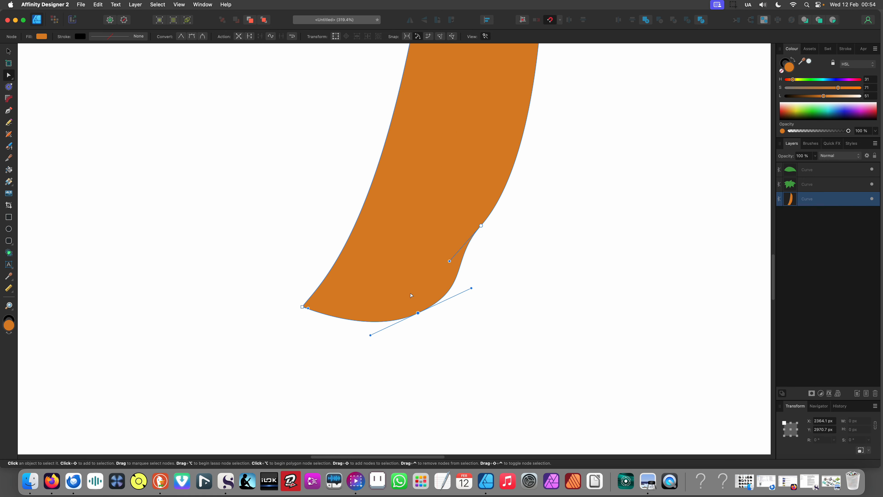
{"action": "left_click", "coordinate": [326, 293]}
{"action": "key", "text": "y"}
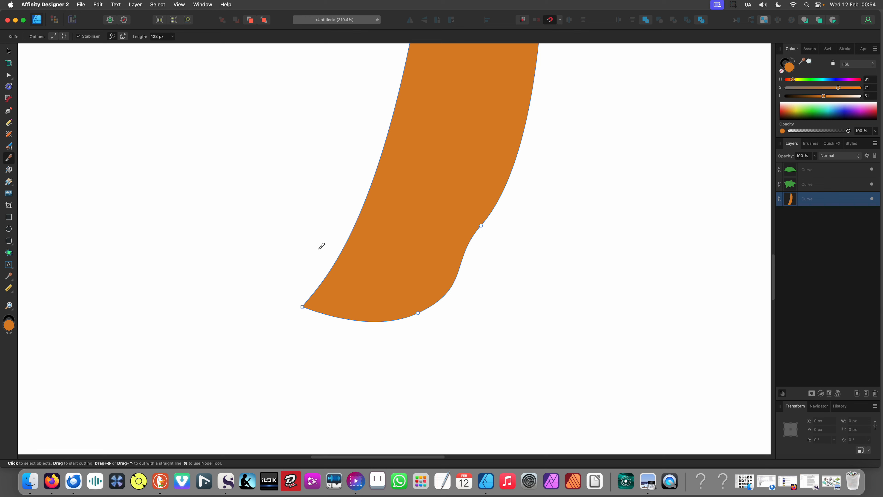
{"action": "mouse_move", "coordinate": [320, 248]}
{"action": "left_mouse_down"}
{"action": "mouse_move", "coordinate": [295, 295]}
{"action": "mouse_move", "coordinate": [302, 322]}
{"action": "mouse_move", "coordinate": [377, 375]}
{"action": "left_mouse_up"}
{"action": "key", "text": "v"}
{"action": "left_click", "coordinate": [309, 306]}
{"action": "key", "text": "Delete"}
{"action": "scroll", "coordinate": [202, 307], "scroll_direction": "down", "scroll_amount": 2}
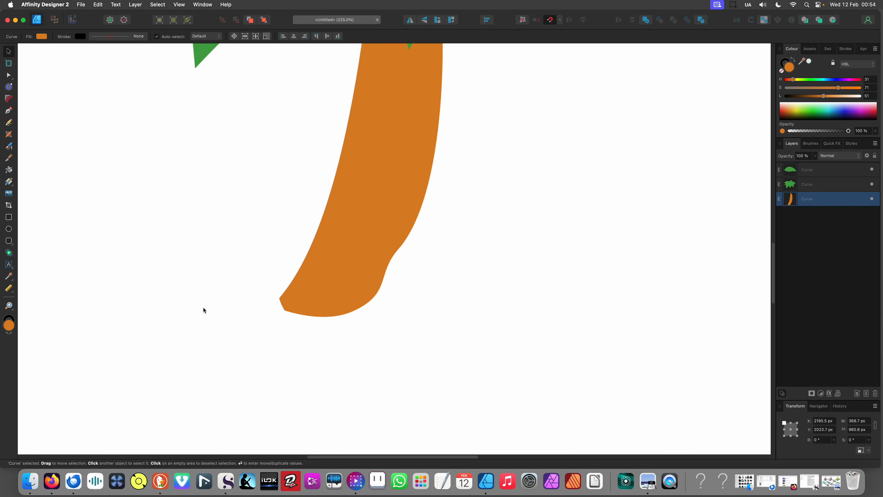
Try to round off the cut end of the trunk's base by bending its short left edge outward
{"action": "scroll", "coordinate": [254, 309], "scroll_direction": "up", "scroll_amount": 6}
{"action": "key", "text": "a"}
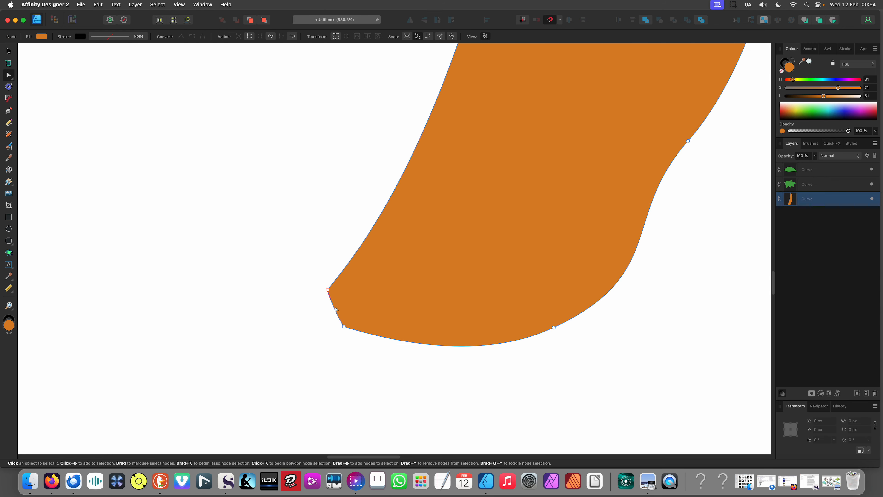
{"action": "left_click_drag", "start_coordinate": [335, 310], "coordinate": [327, 311]}
{"action": "scroll", "coordinate": [346, 300], "scroll_direction": "down", "scroll_amount": 4}
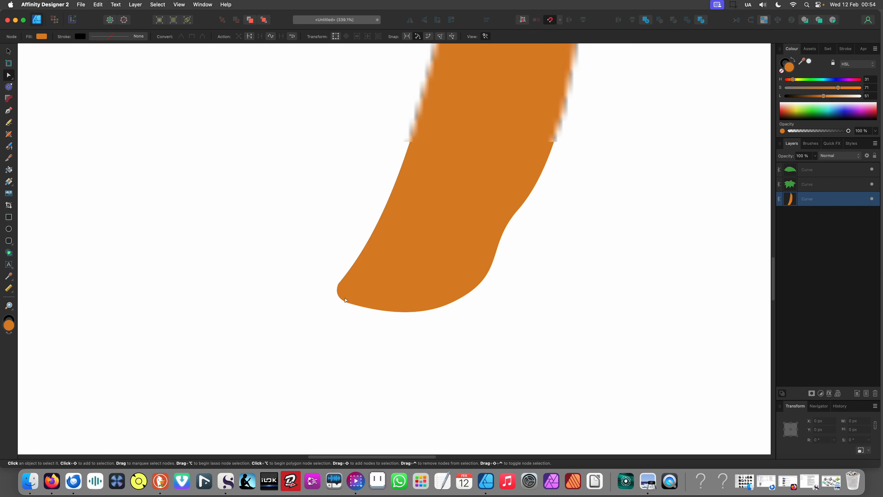
{"action": "scroll", "coordinate": [346, 300], "scroll_direction": "down", "scroll_amount": 5}
{"action": "left_click", "coordinate": [331, 340]}
{"action": "scroll", "coordinate": [365, 331], "scroll_direction": "up", "scroll_amount": 2}
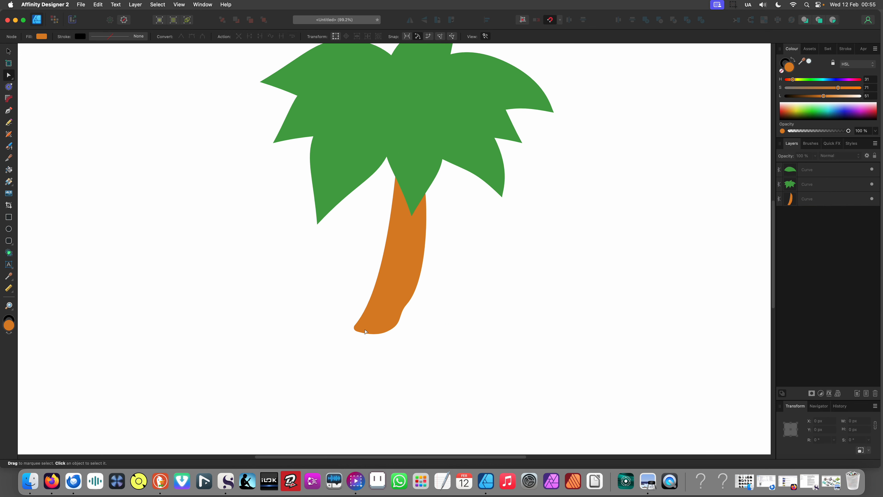
{"action": "scroll", "coordinate": [365, 331], "scroll_direction": "up", "scroll_amount": 4}
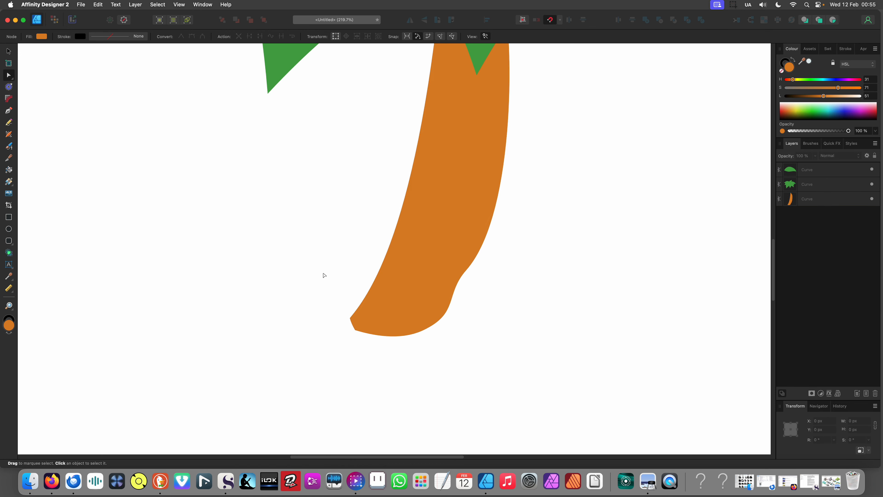
Undo the edge bend and the Knife cut on the trunk's base
{"action": "key", "text": "super+z"}
{"action": "key", "text": "super+z"}
{"action": "key", "text": "super+z"}
{"action": "key", "text": "super+z"}
{"action": "key", "text": "super+z"}
{"action": "key", "text": "super+z"}
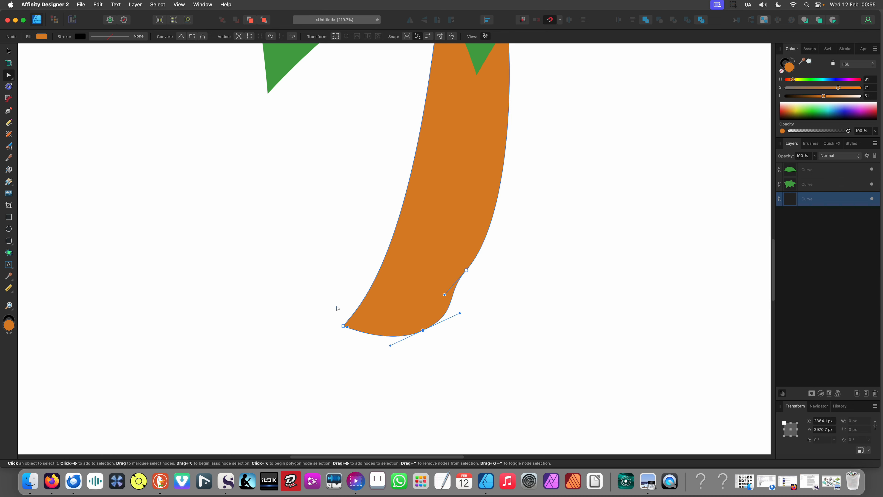
Round the pointed left tip of the trunk's base with the Corner tool to a radius of about 29 px, and deselect the trunk
{"action": "left_click", "coordinate": [373, 344]}
{"action": "scroll", "coordinate": [361, 324], "scroll_direction": "up", "scroll_amount": 2}
{"action": "left_click", "coordinate": [360, 325]}
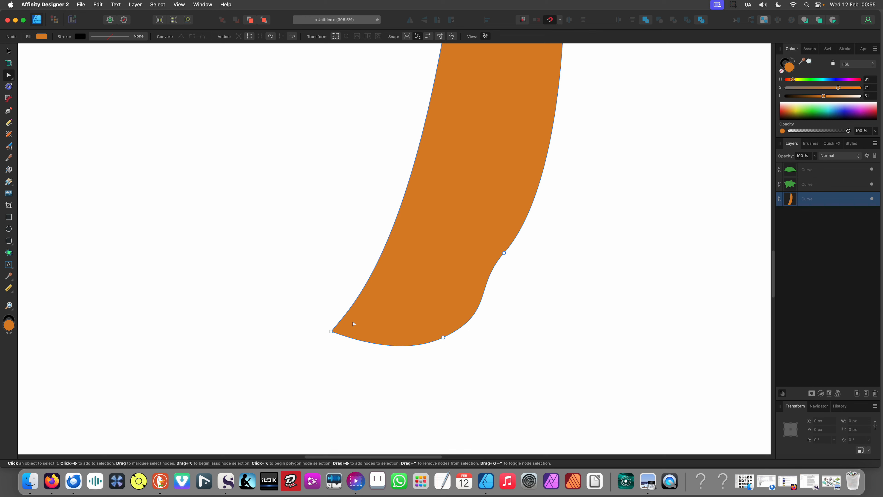
{"action": "key", "text": "c"}
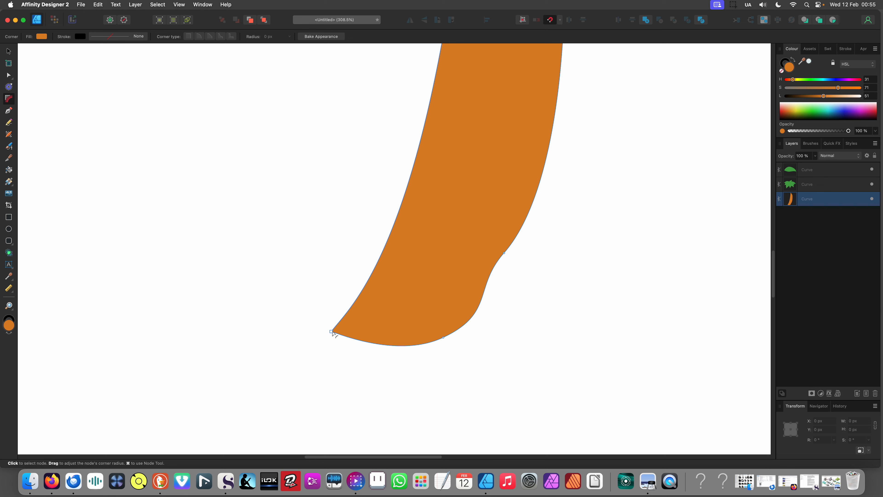
{"action": "left_click_drag", "start_coordinate": [333, 333], "coordinate": [363, 326]}
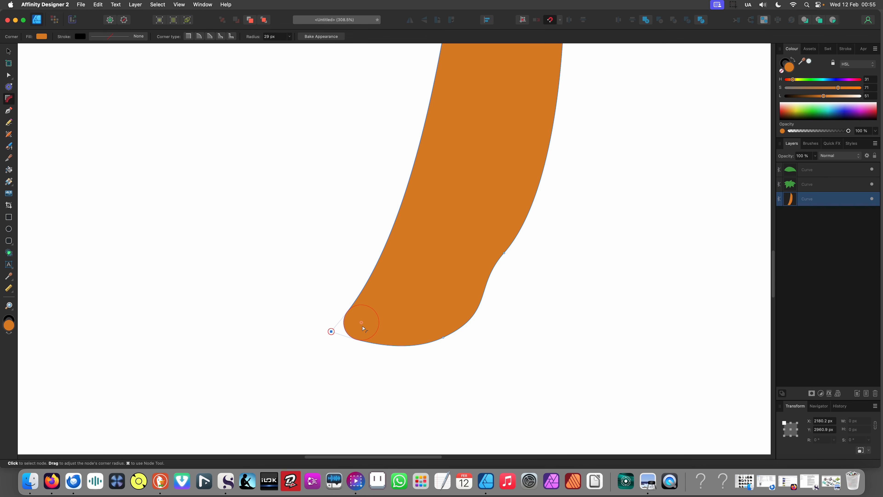
{"action": "scroll", "coordinate": [370, 272], "scroll_direction": "down", "scroll_amount": 3}
{"action": "scroll", "coordinate": [371, 272], "scroll_direction": "down", "scroll_amount": 5}
{"action": "left_click", "coordinate": [342, 328]}
{"action": "scroll", "coordinate": [377, 271], "scroll_direction": "up", "scroll_amount": 2}
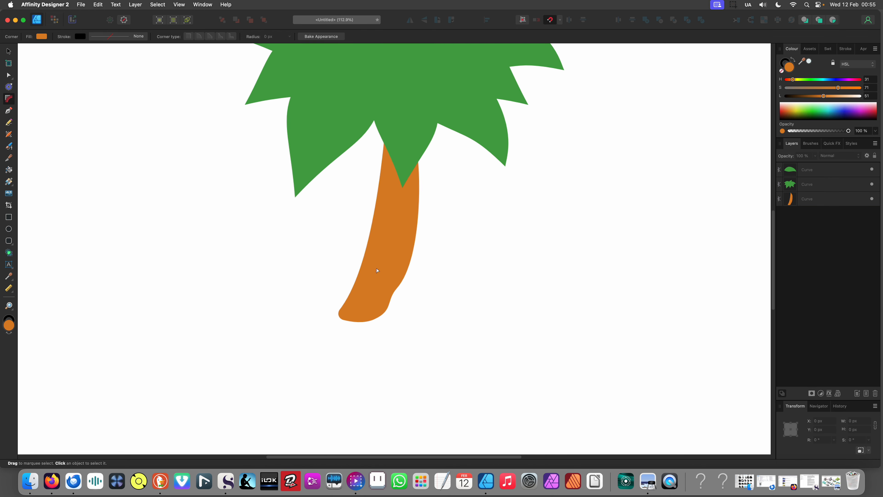
Straighten the trunk's right side by deleting its lower right-hand node and moving the bottom node outward
{"action": "left_click", "coordinate": [396, 281]}
{"action": "key", "text": "a"}
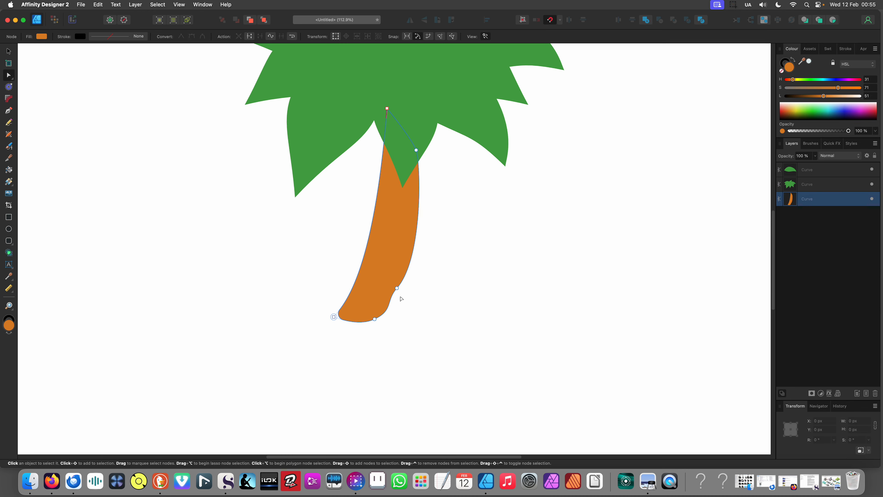
{"action": "left_click_drag", "start_coordinate": [392, 279], "coordinate": [392, 321]}
{"action": "key", "text": "BackSpace"}
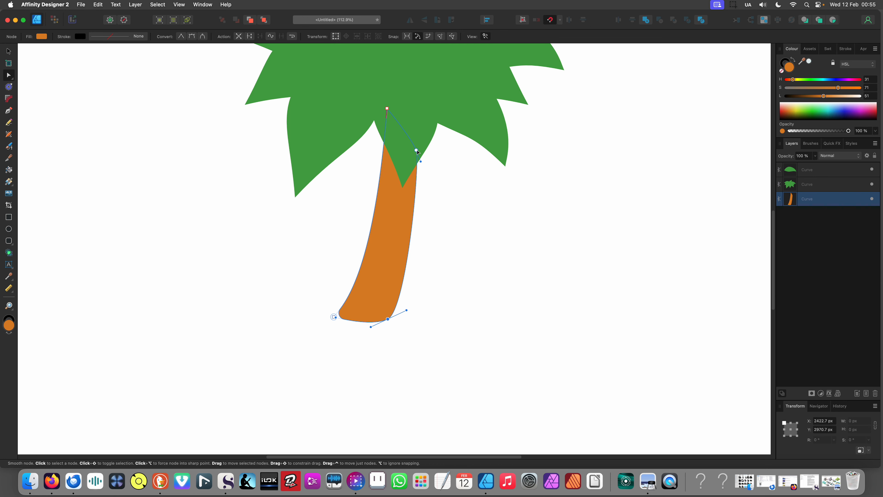
Move the trunk's upper right-hand node up and inward to narrow the top, and deselect the trunk
{"action": "left_click_drag", "start_coordinate": [417, 150], "coordinate": [411, 136]}
{"action": "scroll", "coordinate": [382, 244], "scroll_direction": "down", "scroll_amount": 7}
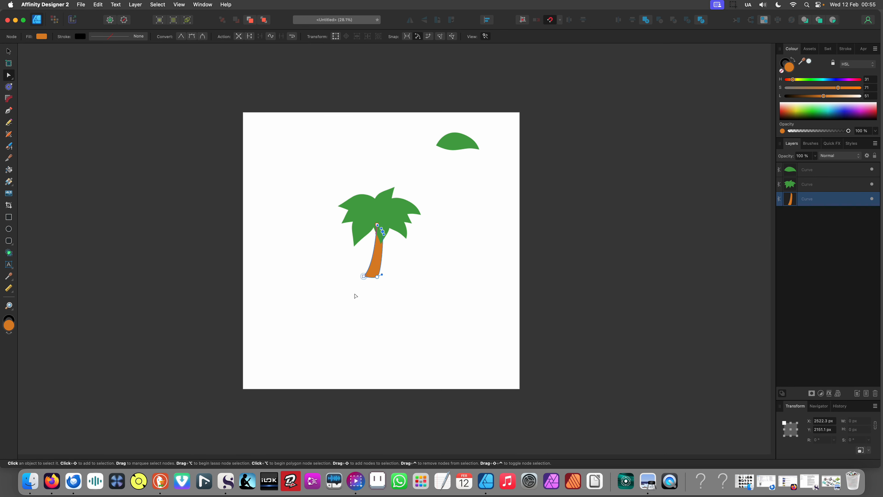
{"action": "left_click", "coordinate": [356, 296]}
{"action": "scroll", "coordinate": [356, 296], "scroll_direction": "up", "scroll_amount": 2}
{"action": "scroll", "coordinate": [398, 292], "scroll_direction": "up", "scroll_amount": 1}
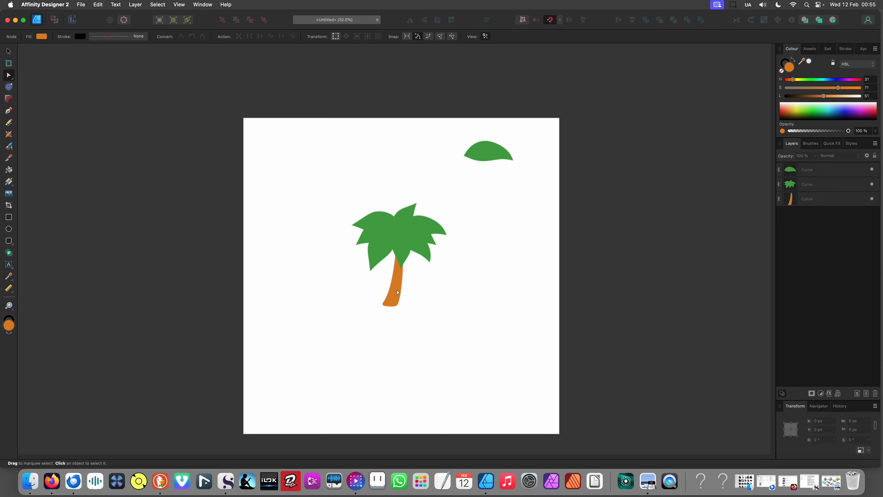
Move the trunk up and slightly left under the leaf crown, to about X 2152 px, Y 1944 px
{"action": "key", "text": "v"}
{"action": "scroll", "coordinate": [404, 321], "scroll_direction": "up", "scroll_amount": 2}
{"action": "left_click", "coordinate": [396, 305]}
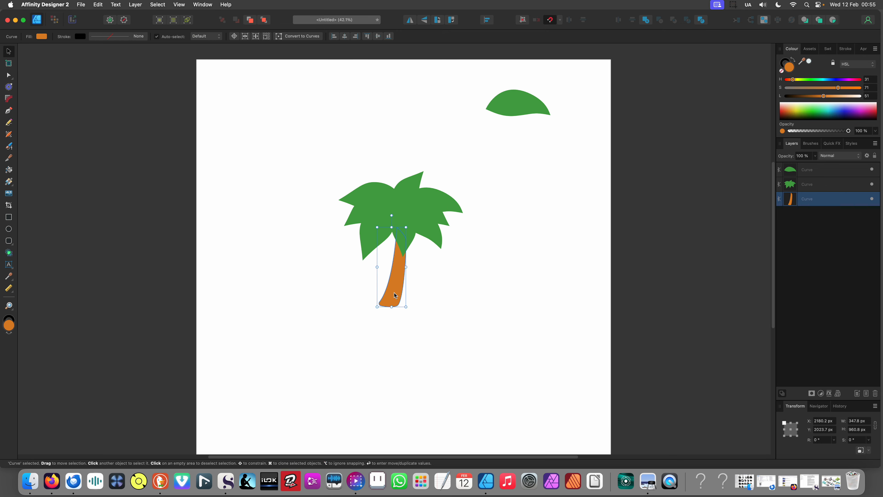
{"action": "left_click", "coordinate": [415, 303]}
{"action": "mouse_move", "coordinate": [395, 294]}
{"action": "left_mouse_down"}
{"action": "mouse_move", "coordinate": [395, 275]}
{"action": "mouse_move", "coordinate": [393, 287]}
{"action": "left_mouse_up"}
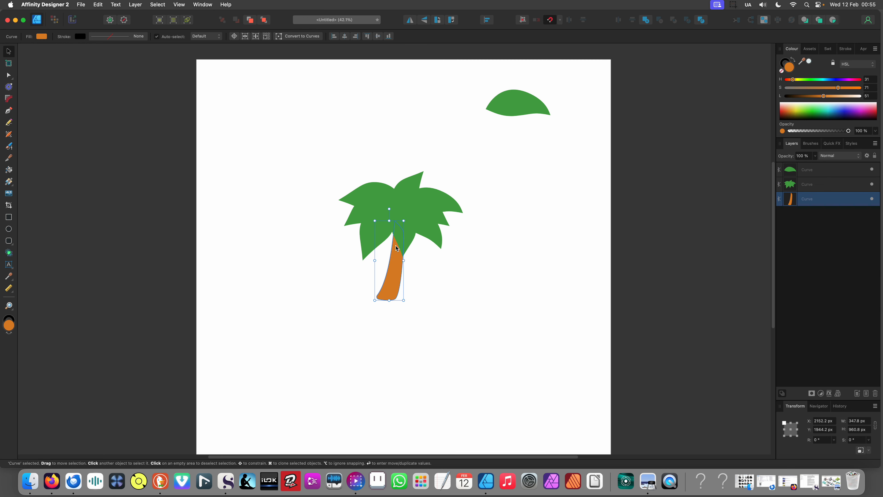
Rotate the trunk to about -3.1° and shift it further left under the crown, and deselect it
{"action": "scroll", "coordinate": [397, 248], "scroll_direction": "up", "scroll_amount": 3}
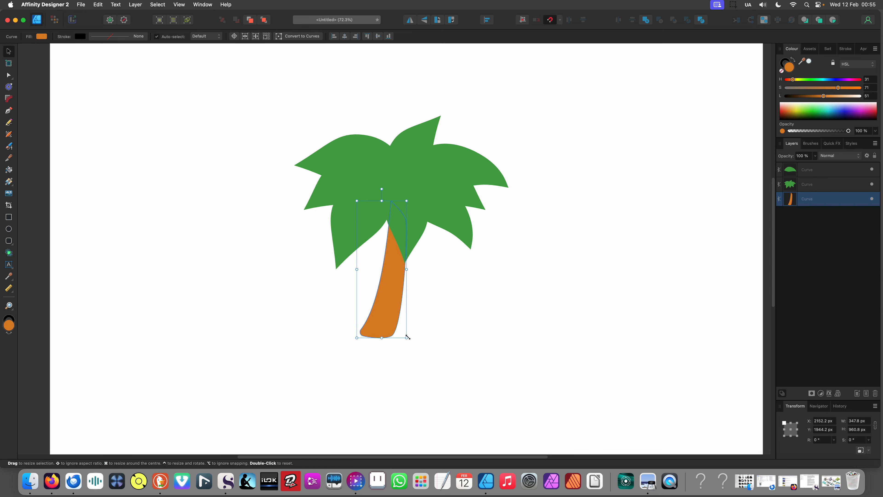
{"action": "left_click_drag", "start_coordinate": [409, 341], "coordinate": [376, 320]}
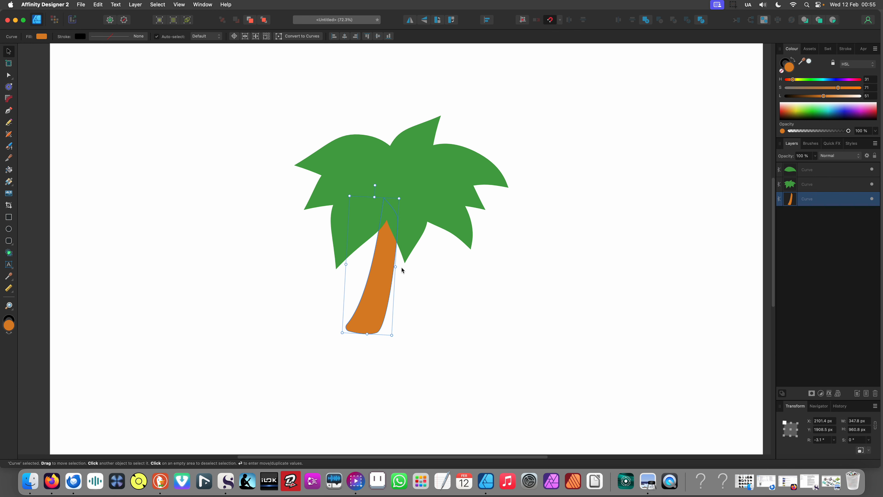
{"action": "scroll", "coordinate": [393, 246], "scroll_direction": "down", "scroll_amount": 3}
{"action": "scroll", "coordinate": [325, 292], "scroll_direction": "down", "scroll_amount": 3}
{"action": "left_click", "coordinate": [323, 308]}
{"action": "scroll", "coordinate": [357, 284], "scroll_direction": "up", "scroll_amount": 2}
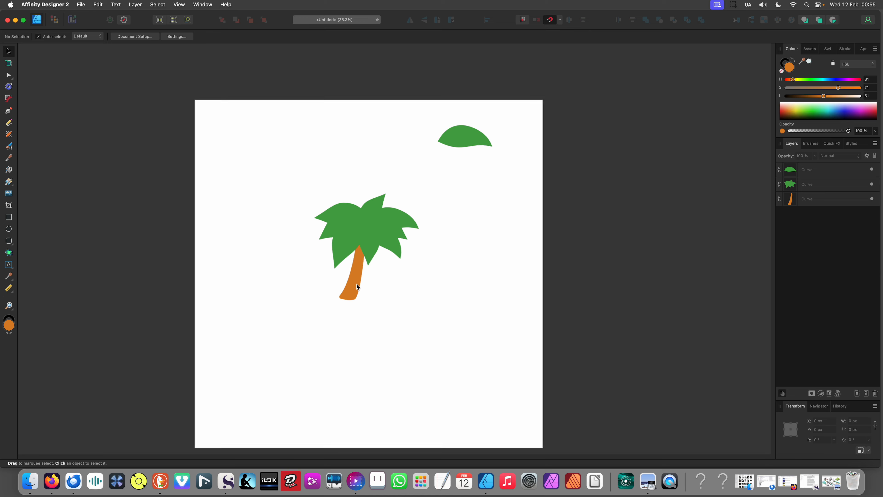
Scale the leaf crown down to about 938 by 628 px, rotate it to about 15.7° and seat it on the trunk's top
{"action": "left_click", "coordinate": [369, 238]}
{"action": "left_click_drag", "start_coordinate": [422, 256], "coordinate": [376, 231]}
{"action": "scroll", "coordinate": [365, 241], "scroll_direction": "up", "scroll_amount": 4}
{"action": "left_click_drag", "start_coordinate": [457, 262], "coordinate": [454, 268]}
{"action": "key", "text": "super+0"}
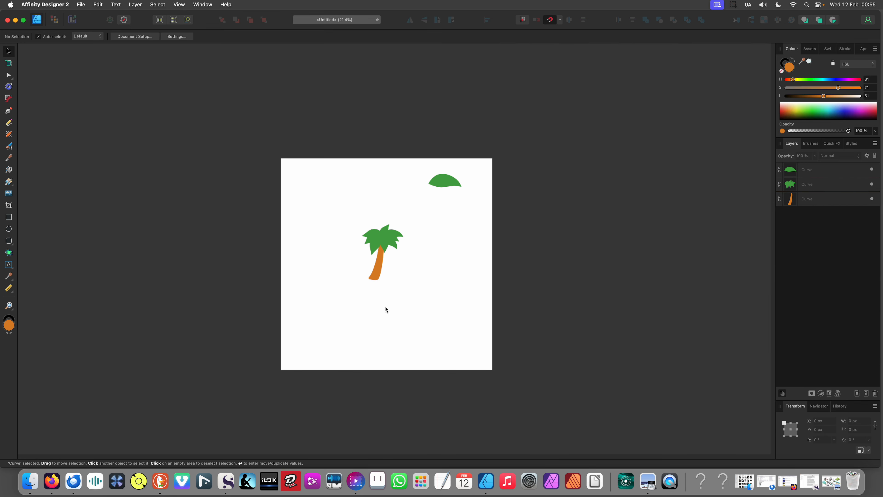
Move the whole palm tree, crown and trunk together, to the upper-left area of the page and deselect it
{"action": "left_click_drag", "start_coordinate": [337, 207], "coordinate": [414, 293]}
{"action": "left_click_drag", "start_coordinate": [390, 257], "coordinate": [337, 221]}
{"action": "left_click", "coordinate": [433, 344]}
{"action": "scroll", "coordinate": [301, 193], "scroll_direction": "up", "scroll_amount": 2}
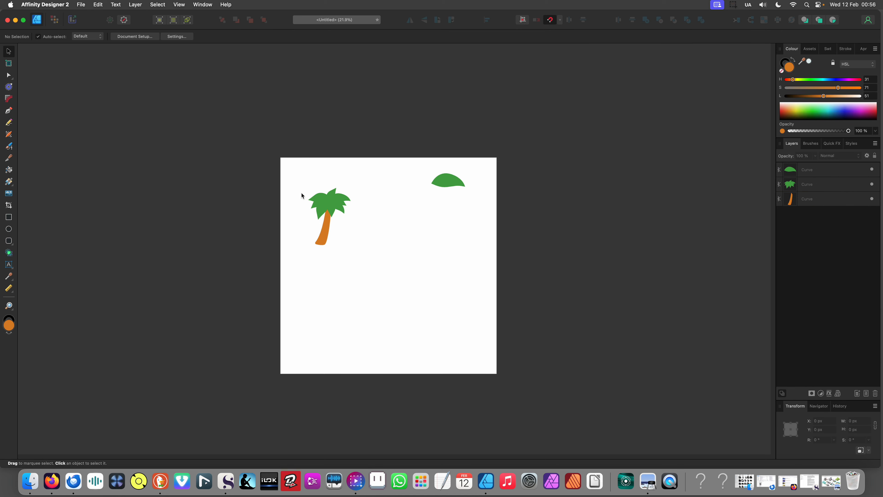
Examine the palm tree's leaf crown and the place where it meets the trunk
{"action": "scroll", "coordinate": [355, 236], "scroll_direction": "up", "scroll_amount": 3}
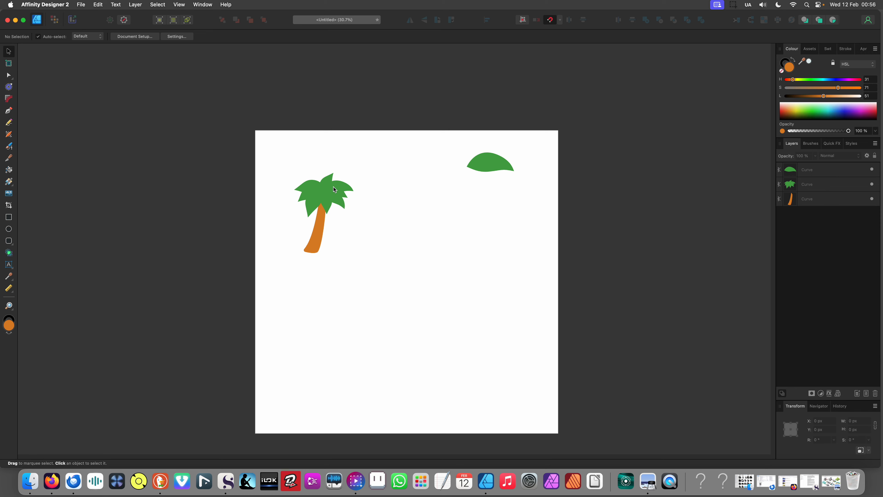
{"action": "scroll", "coordinate": [333, 188], "scroll_direction": "up", "scroll_amount": 3}
{"action": "scroll", "coordinate": [333, 188], "scroll_direction": "down", "scroll_amount": 3}
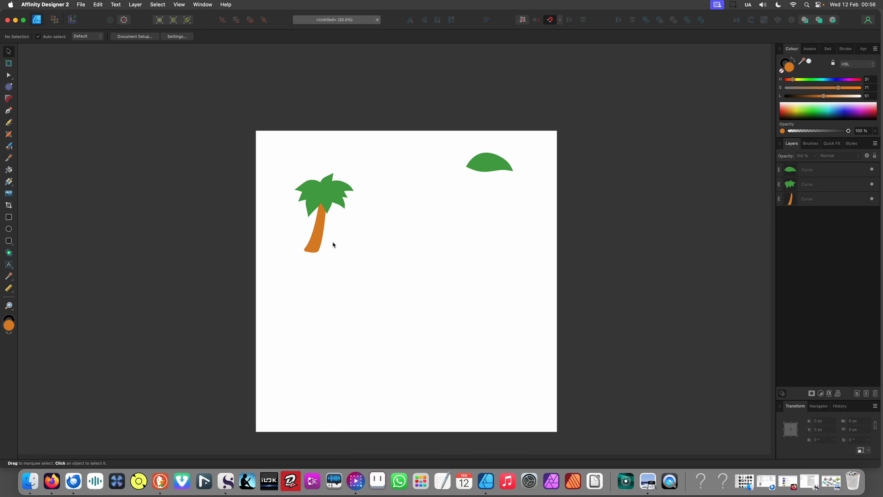
{"action": "scroll", "coordinate": [375, 248], "scroll_direction": "up", "scroll_amount": 2}
{"action": "scroll", "coordinate": [309, 195], "scroll_direction": "up", "scroll_amount": 3}
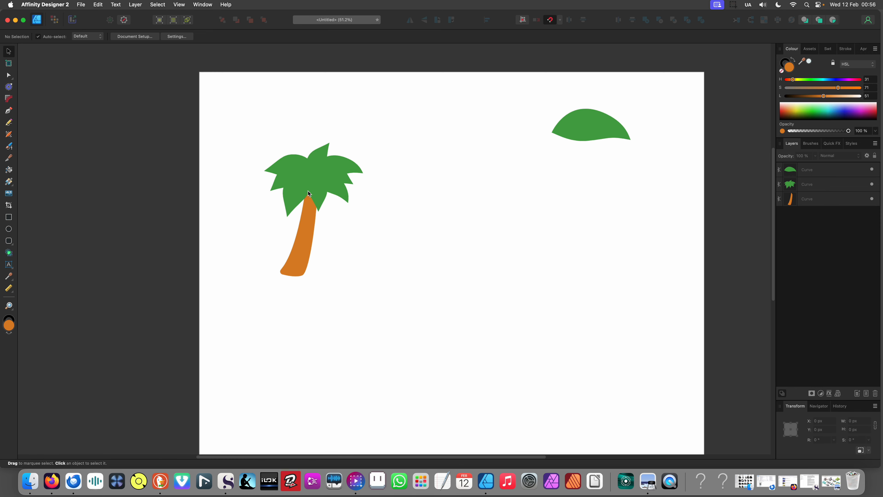
{"action": "scroll", "coordinate": [310, 194], "scroll_direction": "up", "scroll_amount": 2}
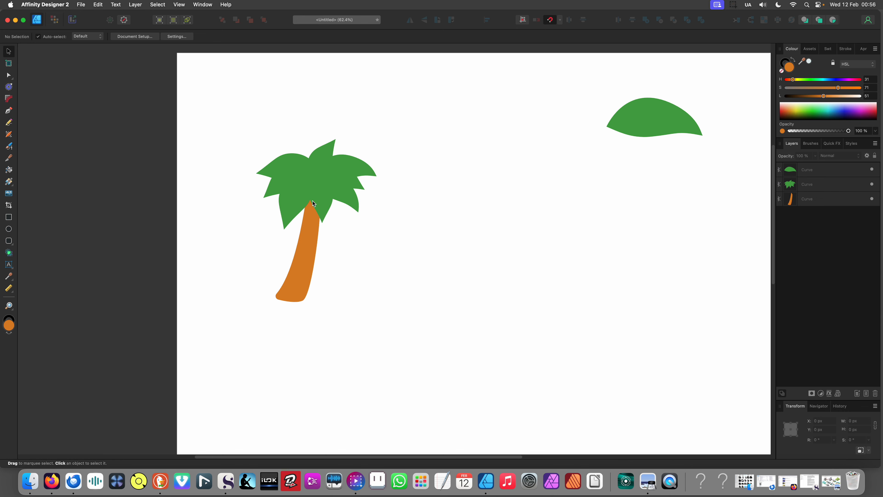
{"action": "scroll", "coordinate": [319, 223], "scroll_direction": "up", "scroll_amount": 1}
{"action": "scroll", "coordinate": [316, 225], "scroll_direction": "left", "scroll_amount": 2}
{"action": "scroll", "coordinate": [316, 225], "scroll_direction": "up", "scroll_amount": 1}
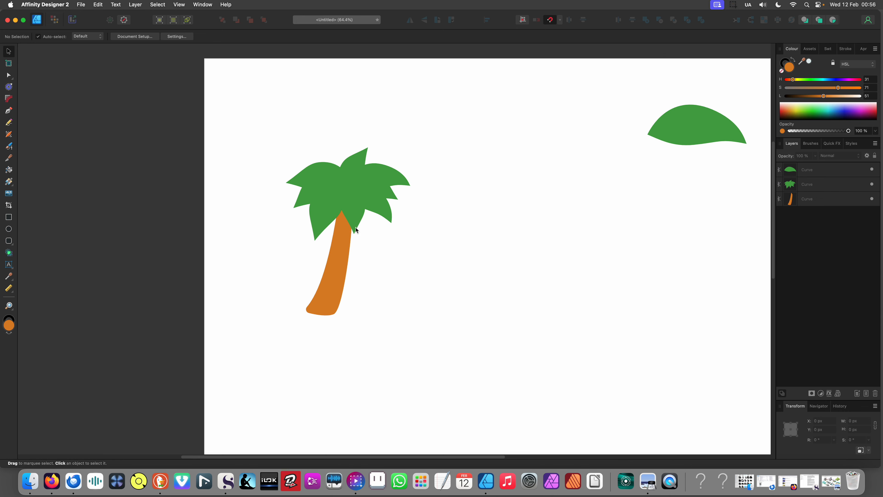
{"action": "scroll", "coordinate": [378, 174], "scroll_direction": "up", "scroll_amount": 3}
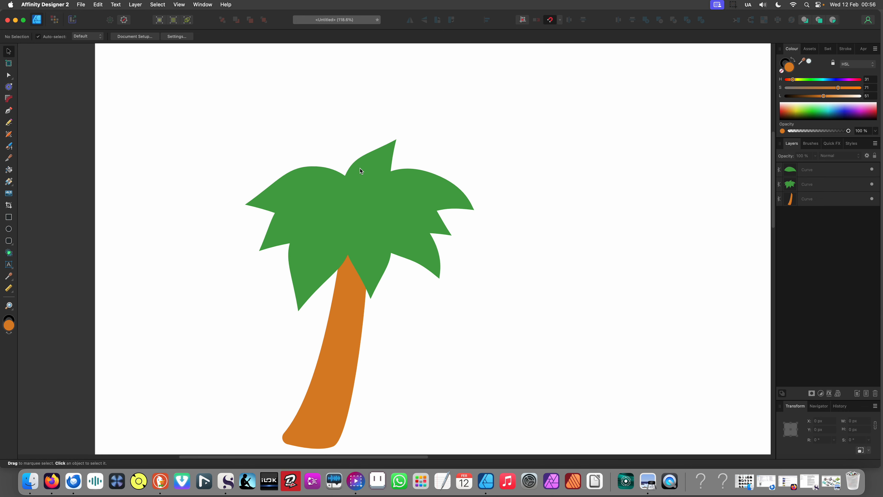
{"action": "scroll", "coordinate": [359, 179], "scroll_direction": "up", "scroll_amount": 2}
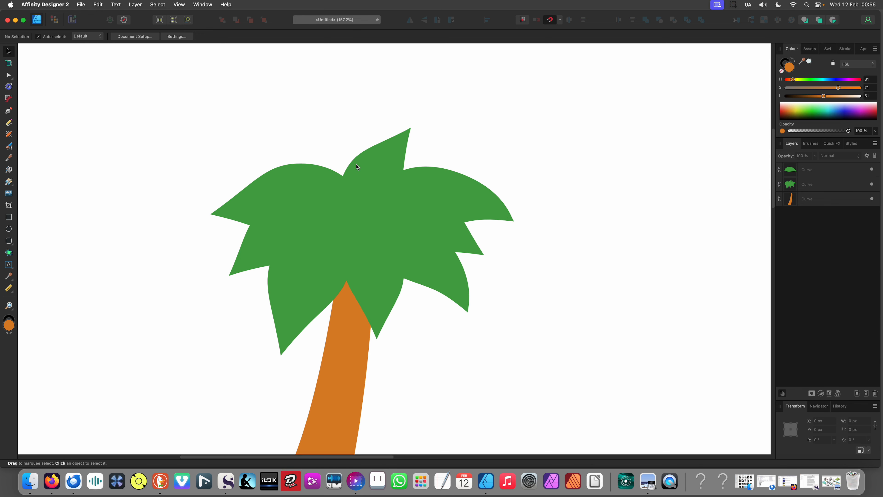
Duplicate the leaf crown to the right of the tree and turn the copy black by setting its lightness to 0
{"action": "scroll", "coordinate": [348, 164], "scroll_direction": "down", "scroll_amount": 3}
{"action": "left_click", "coordinate": [340, 182]}
{"action": "left_click_drag", "start_coordinate": [341, 183], "coordinate": [467, 240]}
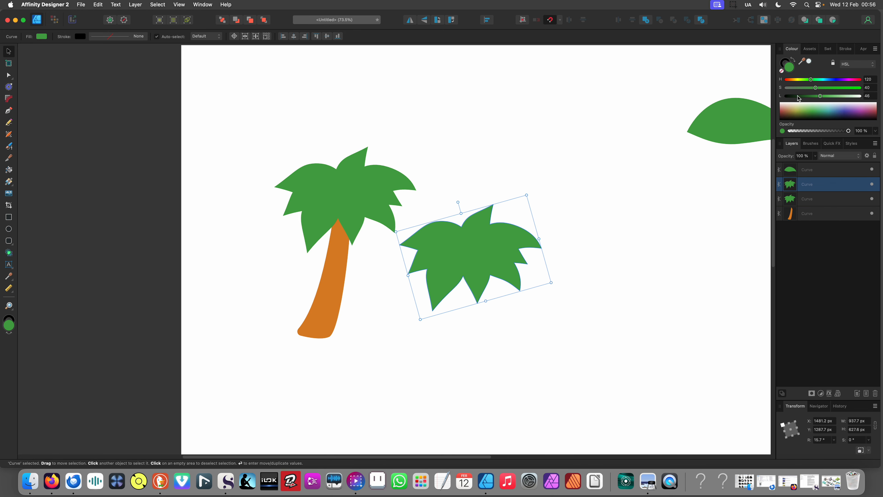
{"action": "left_click_drag", "start_coordinate": [799, 99], "coordinate": [775, 98]}
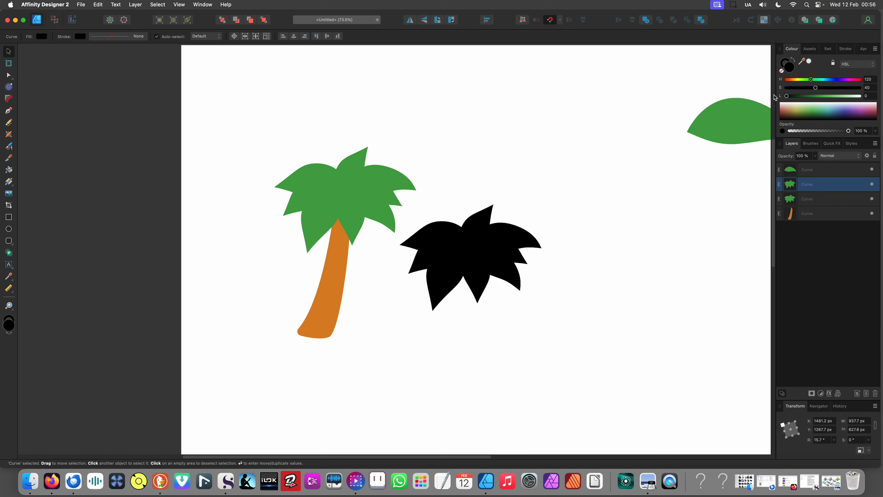
Make a second green copy of the leaf crown over the black one and bring it to the front
{"action": "left_click", "coordinate": [360, 192]}
{"action": "left_click_drag", "start_coordinate": [365, 186], "coordinate": [489, 257]}
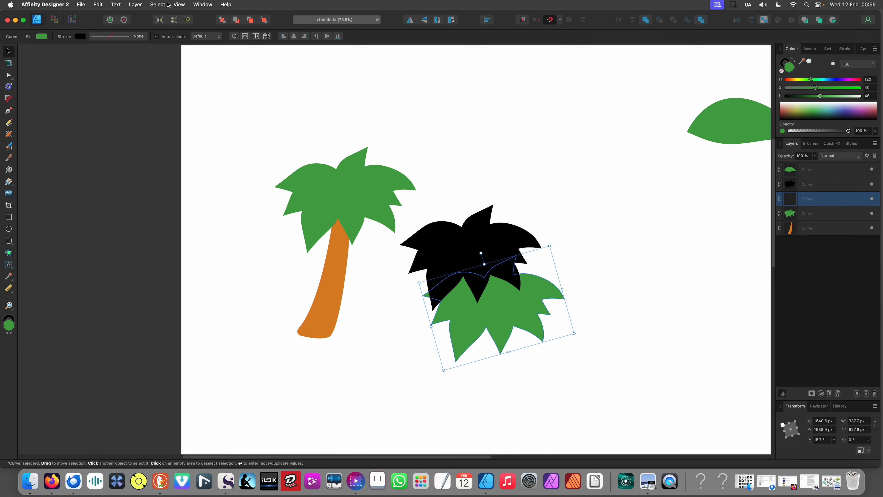
{"action": "left_click", "coordinate": [265, 20]}
Separate the two crown copies, placing the black one at the upper right and the green one beside the trunk
{"action": "scroll", "coordinate": [498, 317], "scroll_direction": "up", "scroll_amount": 3}
{"action": "left_click_drag", "start_coordinate": [510, 303], "coordinate": [662, 144]}
{"action": "key", "text": "super+z"}
{"action": "left_click_drag", "start_coordinate": [507, 371], "coordinate": [439, 293]}
Give the green crown copy beside the trunk a black outline with a 21 pt stroke width
{"action": "key", "text": "a"}
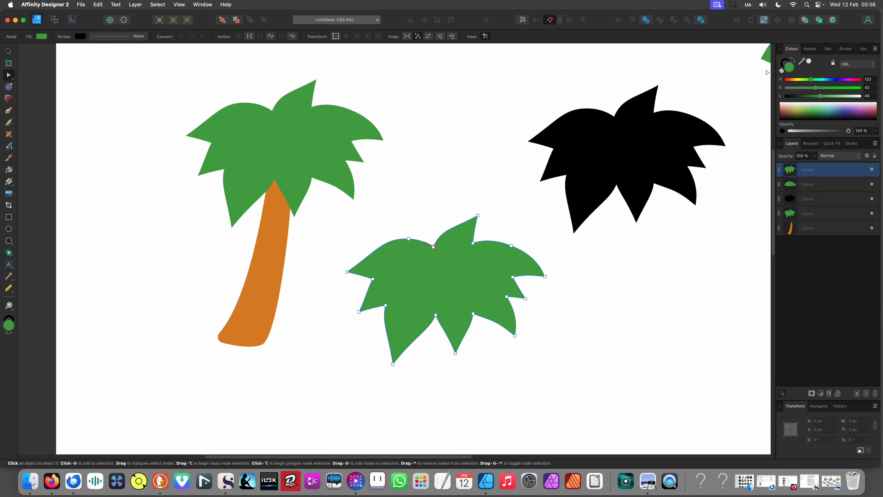
{"action": "left_click", "coordinate": [783, 66]}
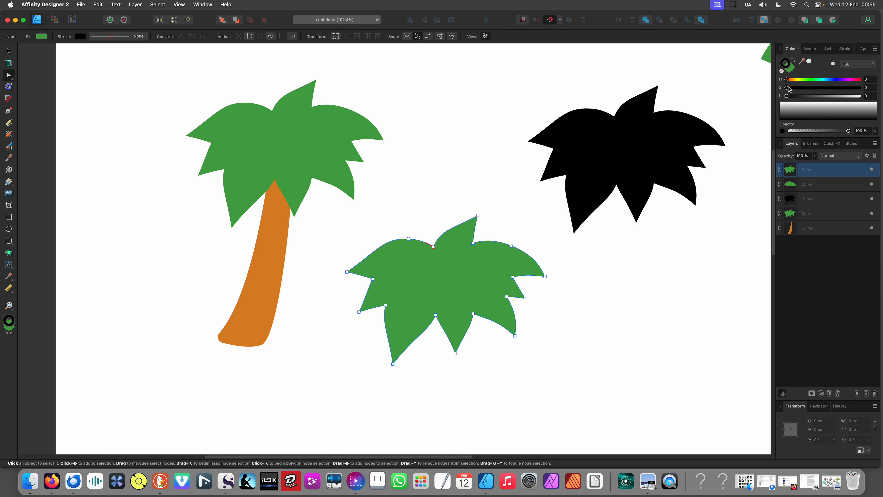
{"action": "mouse_move", "coordinate": [794, 89]}
{"action": "left_mouse_down"}
{"action": "mouse_move", "coordinate": [818, 89]}
{"action": "mouse_move", "coordinate": [812, 98]}
{"action": "left_mouse_up"}
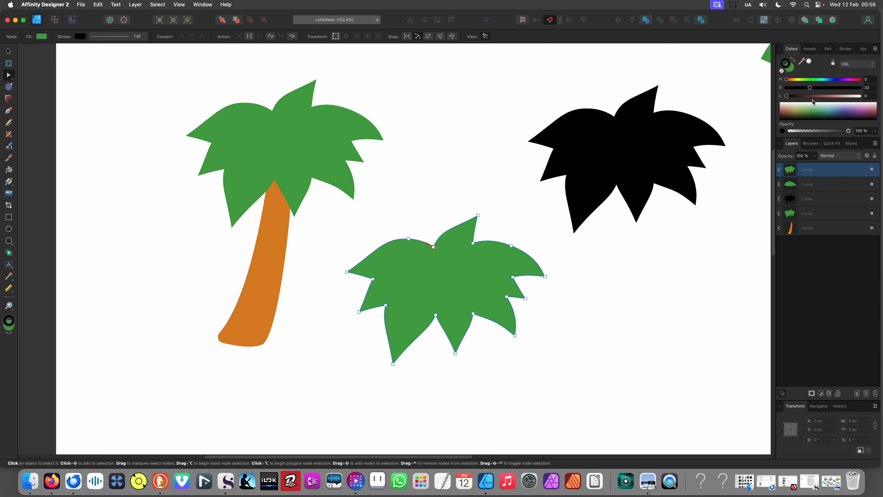
{"action": "left_click", "coordinate": [846, 49]}
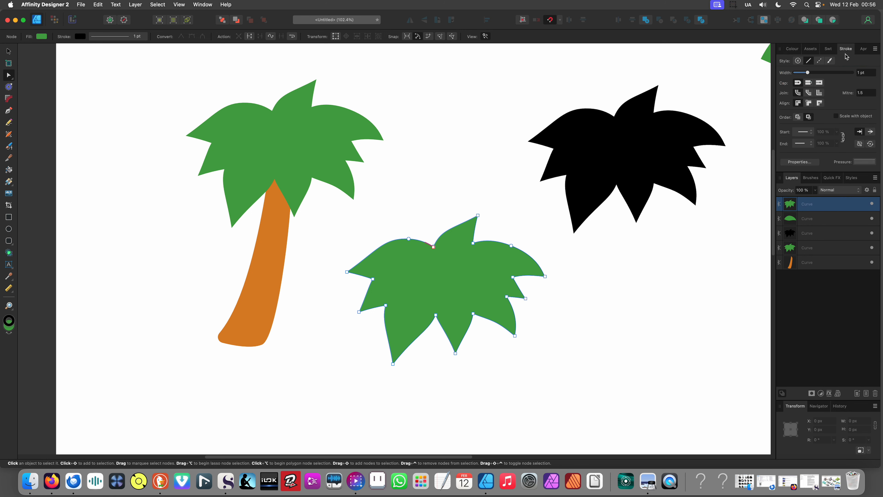
{"action": "left_click_drag", "start_coordinate": [811, 74], "coordinate": [828, 76]}
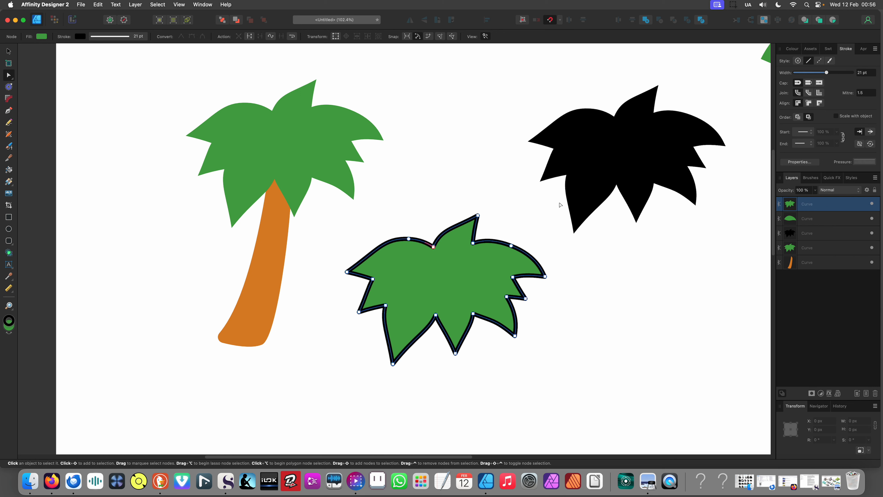
Remove the green fill from the outlined crown copy, leaving only its black stroke, and deselect it
{"action": "left_click", "coordinate": [793, 49]}
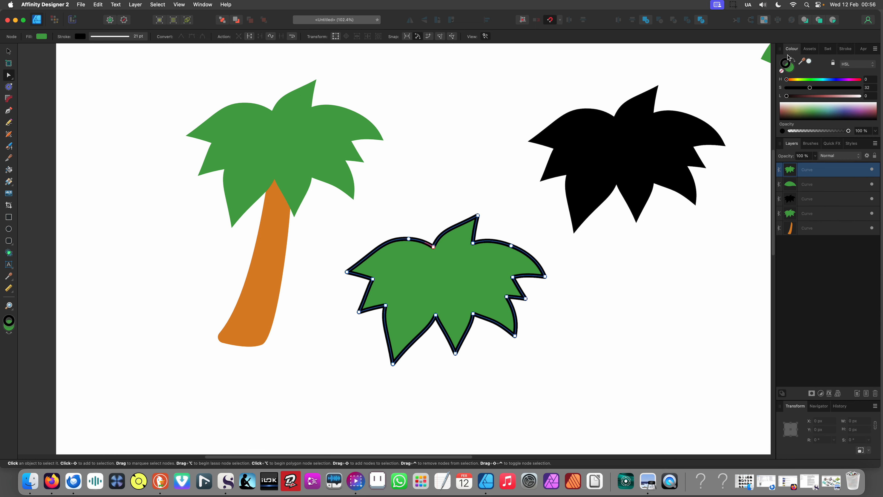
{"action": "left_click", "coordinate": [791, 68]}
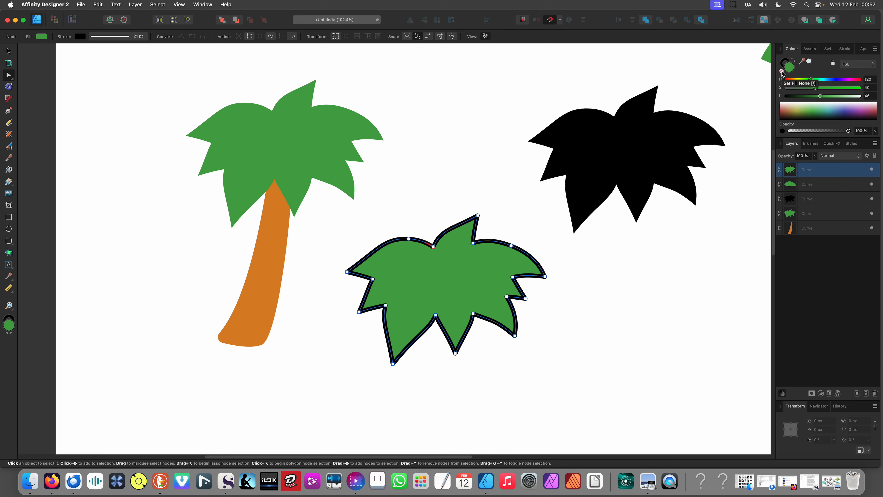
{"action": "left_click", "coordinate": [782, 72]}
{"action": "key", "text": "v"}
{"action": "left_click", "coordinate": [423, 219]}
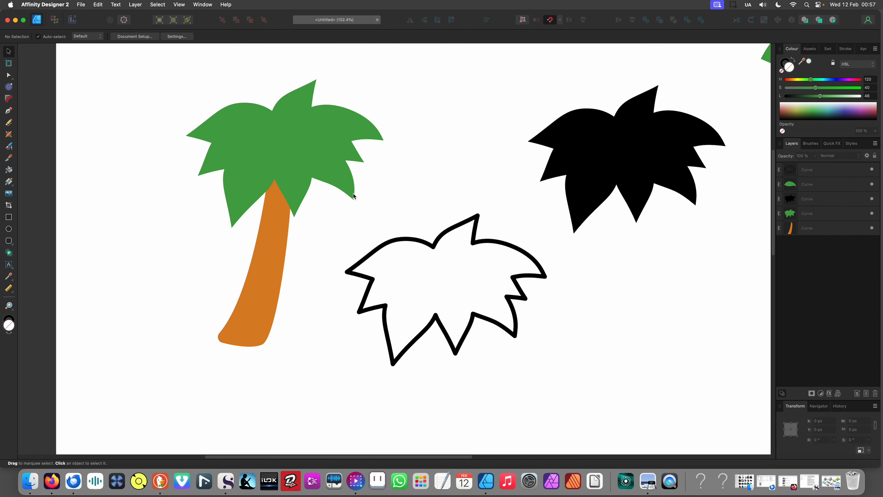
Move the original green crown off the trunk so it fits inside the black crown outline
{"action": "left_click", "coordinate": [320, 150]}
{"action": "left_click_drag", "start_coordinate": [315, 143], "coordinate": [472, 275]}
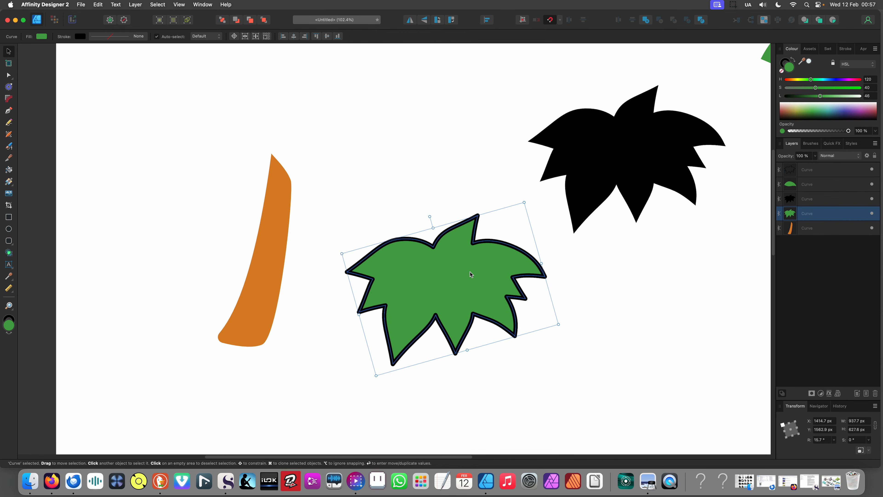
{"action": "scroll", "coordinate": [452, 265], "scroll_direction": "down", "scroll_amount": 5}
{"action": "left_click", "coordinate": [428, 256]}
{"action": "scroll", "coordinate": [414, 232], "scroll_direction": "up", "scroll_amount": 4}
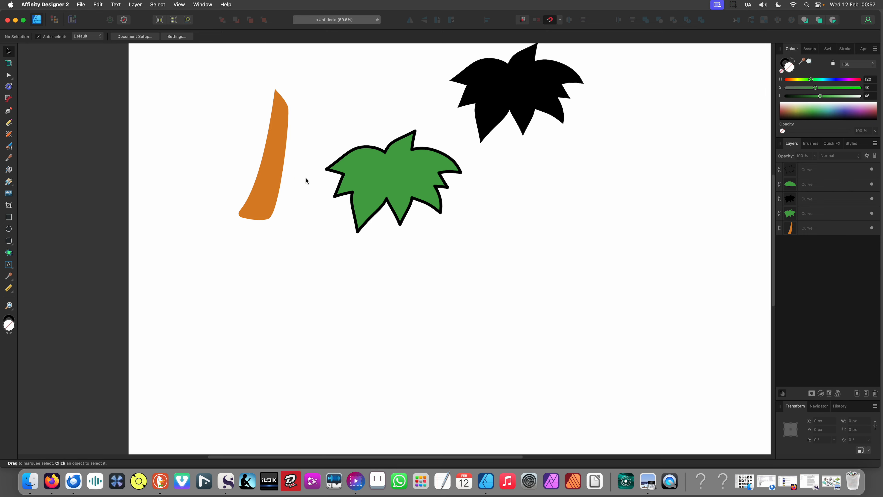
Move the orange trunk under the outlined green crown so its tip sits behind the leaves
{"action": "left_click", "coordinate": [279, 166]}
{"action": "left_click_drag", "start_coordinate": [278, 166], "coordinate": [389, 259]}
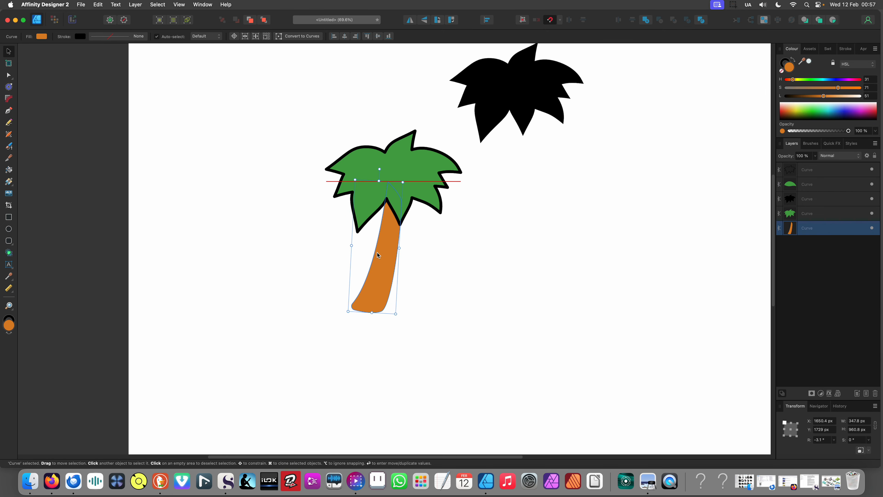
{"action": "scroll", "coordinate": [384, 174], "scroll_direction": "down", "scroll_amount": 4}
{"action": "left_click", "coordinate": [272, 259]}
{"action": "scroll", "coordinate": [342, 223], "scroll_direction": "up", "scroll_amount": 3}
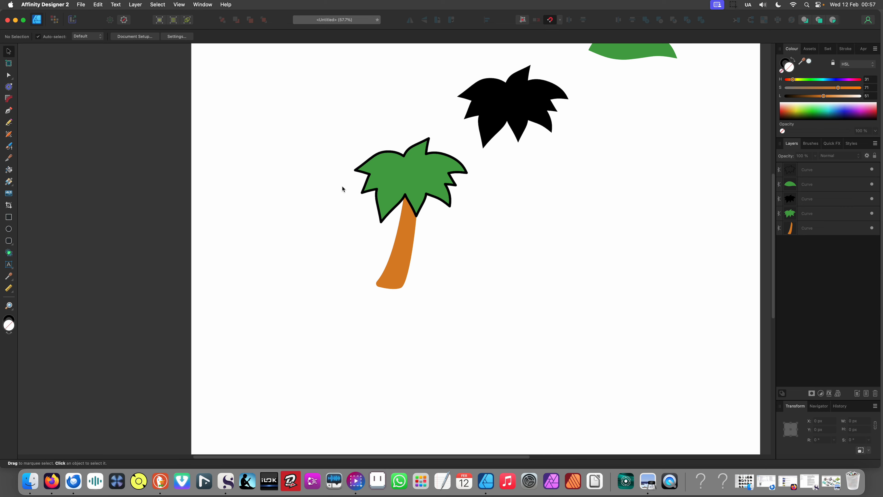
Pull the green crown and its black outline apart on either side of the trunk, and shift the black crown closer to the green one
{"action": "left_click_drag", "start_coordinate": [437, 193], "coordinate": [325, 117]}
{"action": "left_click_drag", "start_coordinate": [443, 210], "coordinate": [579, 237]}
{"action": "left_click_drag", "start_coordinate": [344, 114], "coordinate": [380, 125]}
{"action": "left_click_drag", "start_coordinate": [494, 111], "coordinate": [452, 115]}
{"action": "scroll", "coordinate": [311, 124], "scroll_direction": "up", "scroll_amount": 5}
{"action": "mouse_move", "coordinate": [353, 155]}
{"action": "left_mouse_down"}
{"action": "mouse_move", "coordinate": [330, 229]}
{"action": "mouse_move", "coordinate": [332, 249]}
{"action": "left_mouse_up"}
{"action": "left_click", "coordinate": [330, 328]}
Set the Pencil tool to a black fill with no stroke, undoing a trial stroke above the green crown
{"action": "key", "text": "n"}
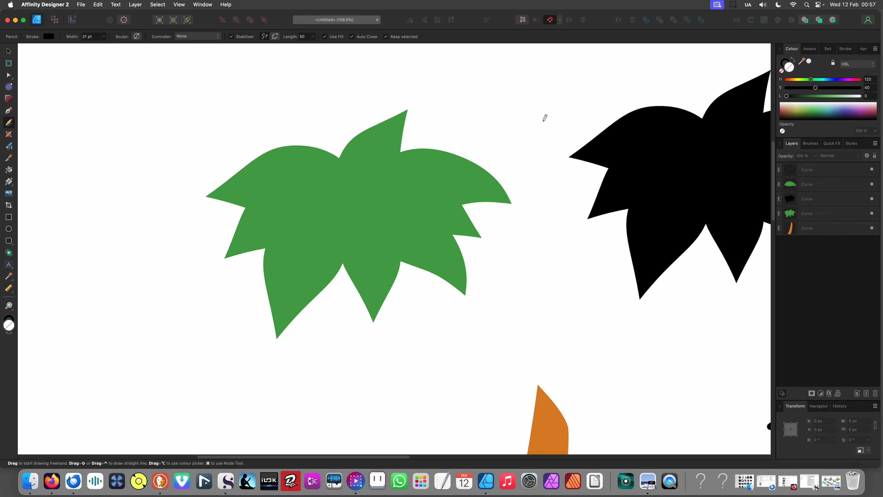
{"action": "left_click_drag", "start_coordinate": [811, 79], "coordinate": [853, 79]}
{"action": "left_click", "coordinate": [829, 88]}
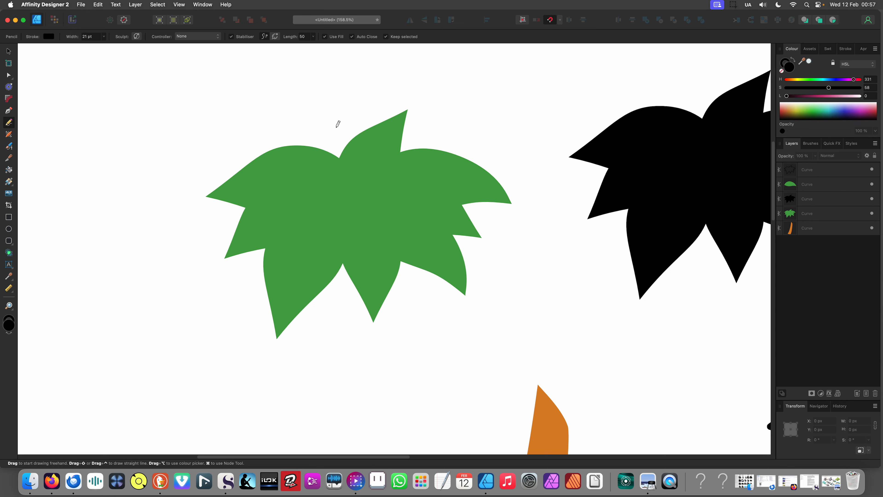
{"action": "left_click_drag", "start_coordinate": [337, 154], "coordinate": [344, 128]}
{"action": "key", "text": "super+z"}
{"action": "left_click", "coordinate": [782, 71]}
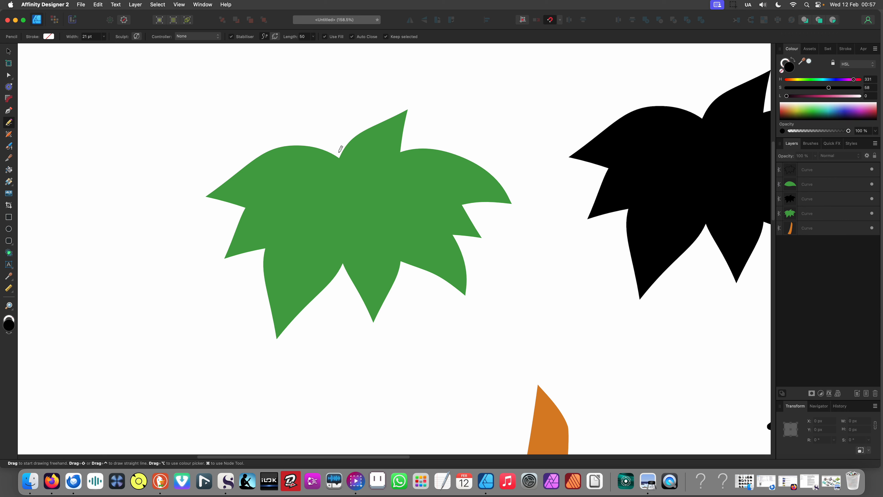
Draw a freehand black shape slightly outside the right half of the green crown and lower its opacity to 39 %
{"action": "mouse_move", "coordinate": [348, 126]}
{"action": "left_mouse_down"}
{"action": "mouse_move", "coordinate": [431, 103]}
{"action": "mouse_move", "coordinate": [407, 134]}
{"action": "mouse_move", "coordinate": [404, 166]}
{"action": "mouse_move", "coordinate": [443, 143]}
{"action": "mouse_move", "coordinate": [503, 187]}
{"action": "mouse_move", "coordinate": [515, 226]}
{"action": "mouse_move", "coordinate": [487, 211]}
{"action": "mouse_move", "coordinate": [449, 210]}
{"action": "mouse_move", "coordinate": [482, 234]}
{"action": "mouse_move", "coordinate": [493, 261]}
{"action": "mouse_move", "coordinate": [440, 236]}
{"action": "mouse_move", "coordinate": [472, 265]}
{"action": "mouse_move", "coordinate": [463, 319]}
{"action": "mouse_move", "coordinate": [442, 279]}
{"action": "mouse_move", "coordinate": [387, 260]}
{"action": "mouse_move", "coordinate": [360, 207]}
{"action": "mouse_move", "coordinate": [360, 181]}
{"action": "mouse_move", "coordinate": [329, 136]}
{"action": "left_mouse_up"}
{"action": "key", "text": "v"}
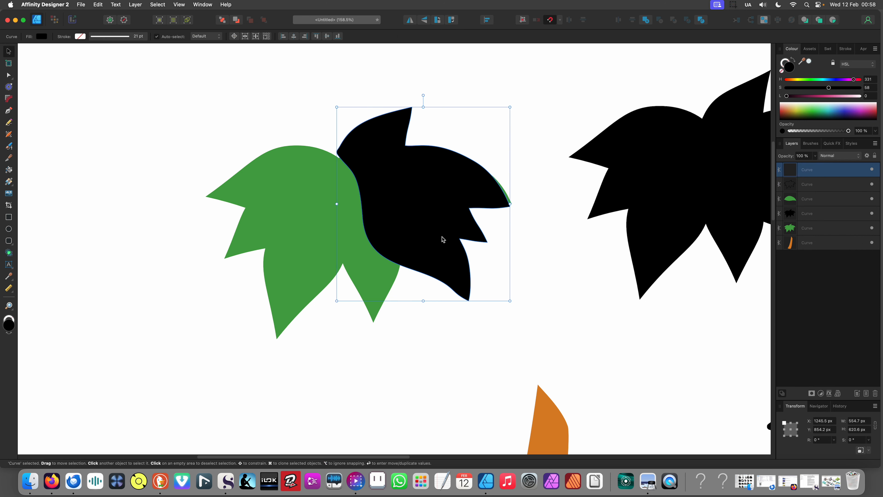
{"action": "left_click_drag", "start_coordinate": [849, 131], "coordinate": [815, 132]}
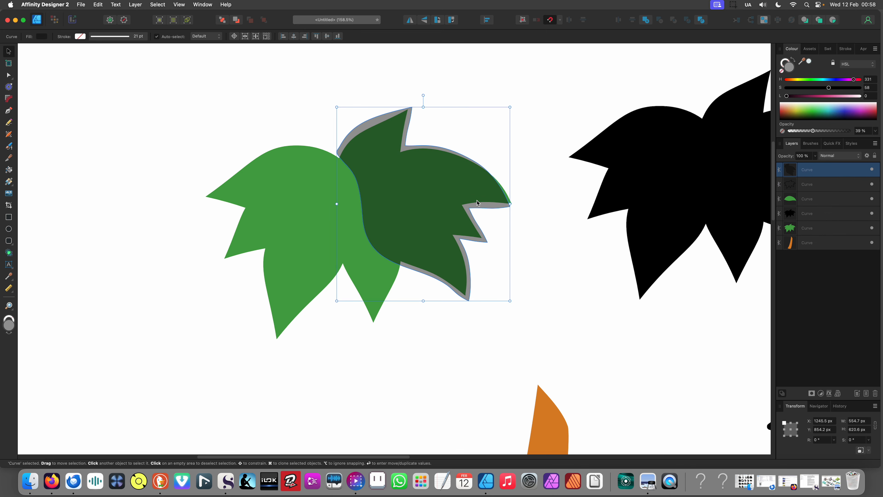
Adjust the nodes and curve handles of the translucent shape so its border extends evenly beyond the right-hand leaf tips
{"action": "key", "text": "a"}
{"action": "left_click_drag", "start_coordinate": [510, 204], "coordinate": [518, 206]}
{"action": "scroll", "coordinate": [476, 173], "scroll_direction": "up", "scroll_amount": 4}
{"action": "left_click_drag", "start_coordinate": [472, 151], "coordinate": [485, 152]}
{"action": "key", "text": "super+z"}
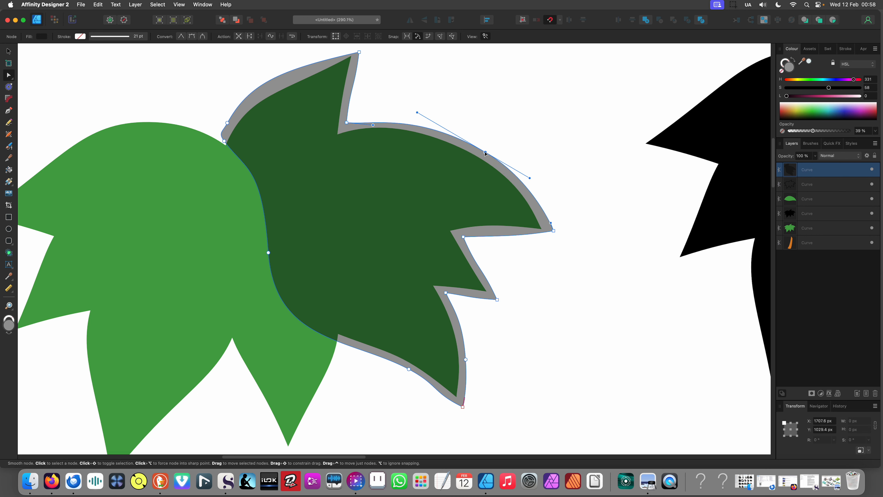
{"action": "left_click", "coordinate": [502, 236]}
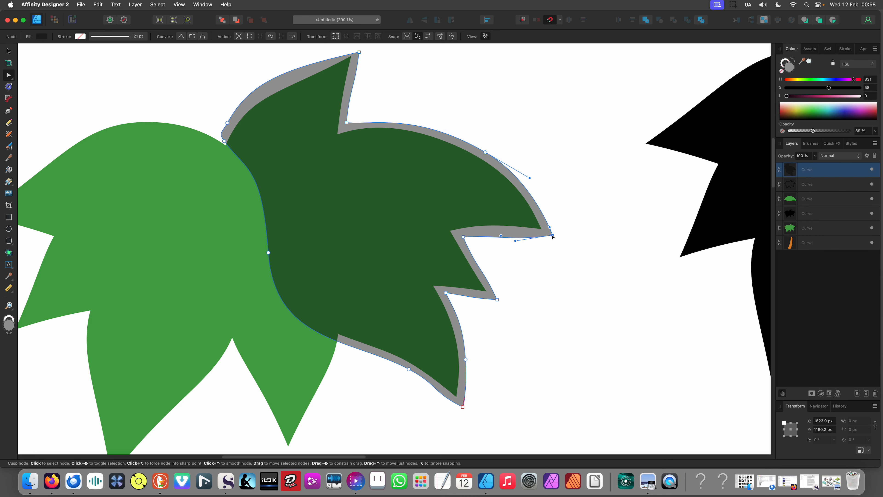
{"action": "left_click_drag", "start_coordinate": [516, 241], "coordinate": [516, 232]}
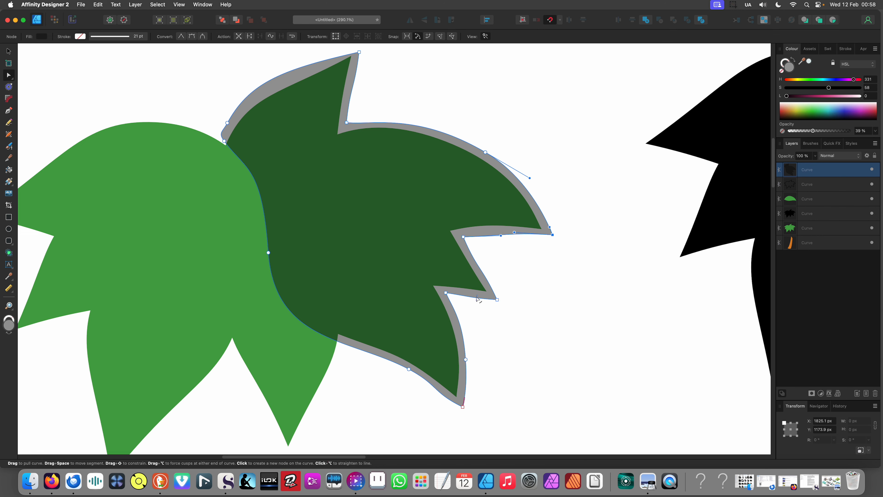
{"action": "scroll", "coordinate": [520, 212], "scroll_direction": "down", "scroll_amount": 4}
{"action": "scroll", "coordinate": [306, 326], "scroll_direction": "down", "scroll_amount": 3}
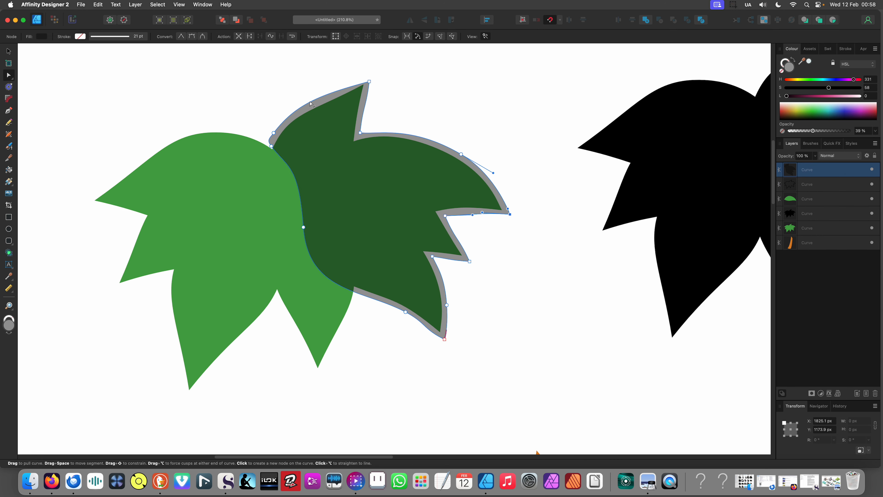
{"action": "scroll", "coordinate": [332, 143], "scroll_direction": "left", "scroll_amount": 5}
{"action": "scroll", "coordinate": [375, 226], "scroll_direction": "down", "scroll_amount": 2}
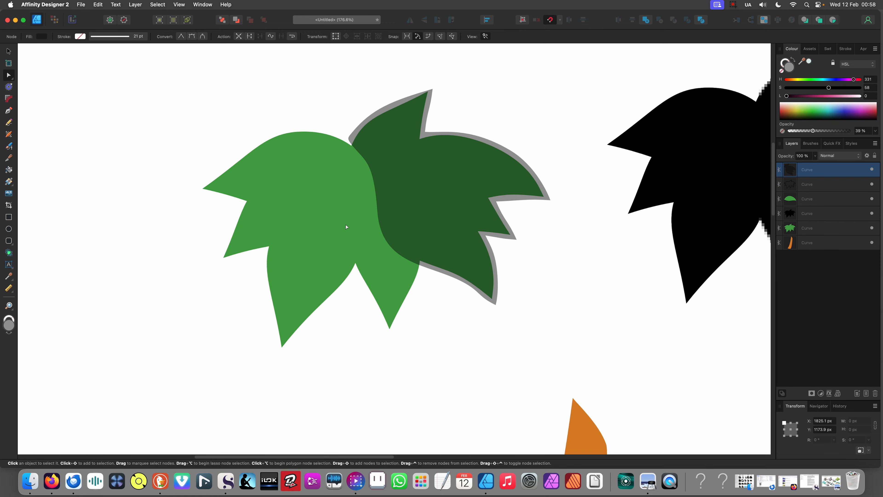
Draw a second translucent freehand shape around the left half of the crown, overlapping the first shape in the middle
{"action": "left_click", "coordinate": [409, 331]}
{"action": "key", "text": "n"}
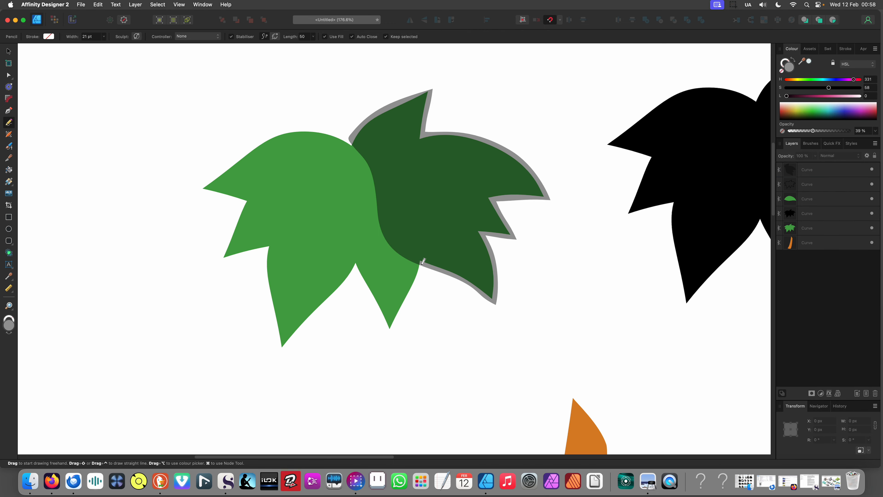
{"action": "mouse_move", "coordinate": [422, 267]}
{"action": "left_mouse_down"}
{"action": "mouse_move", "coordinate": [415, 301]}
{"action": "mouse_move", "coordinate": [384, 343]}
{"action": "left_mouse_up"}
{"action": "mouse_move", "coordinate": [377, 347]}
{"action": "left_mouse_down"}
{"action": "mouse_move", "coordinate": [362, 278]}
{"action": "mouse_move", "coordinate": [346, 255]}
{"action": "mouse_move", "coordinate": [338, 295]}
{"action": "mouse_move", "coordinate": [273, 368]}
{"action": "mouse_move", "coordinate": [260, 233]}
{"action": "mouse_move", "coordinate": [203, 263]}
{"action": "mouse_move", "coordinate": [249, 188]}
{"action": "mouse_move", "coordinate": [194, 192]}
{"action": "mouse_move", "coordinate": [181, 175]}
{"action": "mouse_move", "coordinate": [243, 161]}
{"action": "mouse_move", "coordinate": [291, 124]}
{"action": "mouse_move", "coordinate": [331, 123]}
{"action": "mouse_move", "coordinate": [370, 142]}
{"action": "left_mouse_up"}
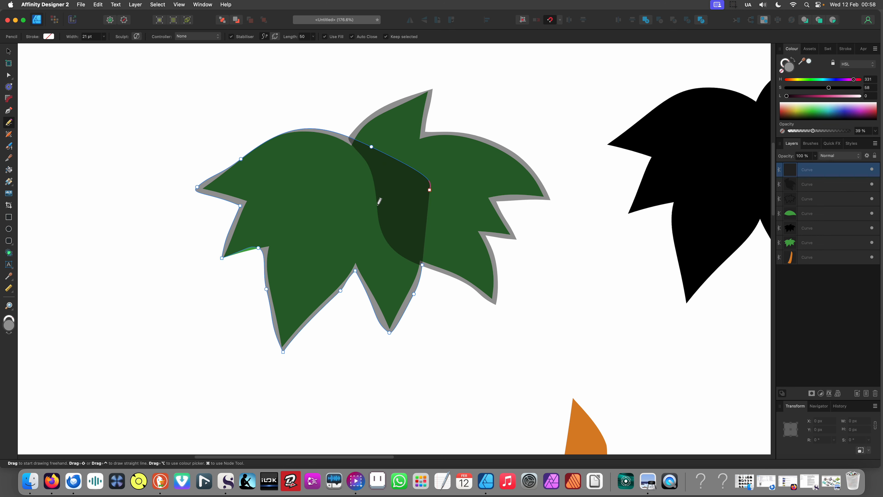
Merge the two overlapping translucent shapes into a single crown silhouette with the Add operation, keeping it aligned over the green crown
{"action": "key", "text": "v"}
{"action": "left_click", "coordinate": [456, 213], "text": "shift"}
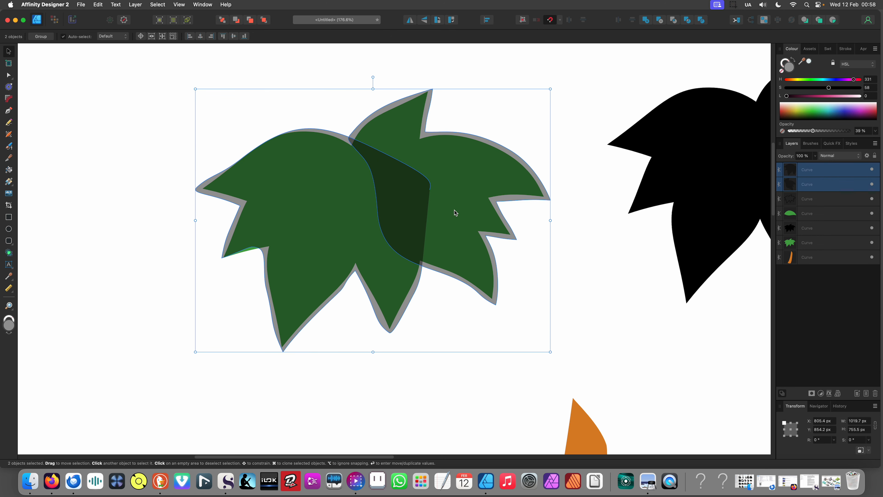
{"action": "left_click", "coordinate": [590, 132]}
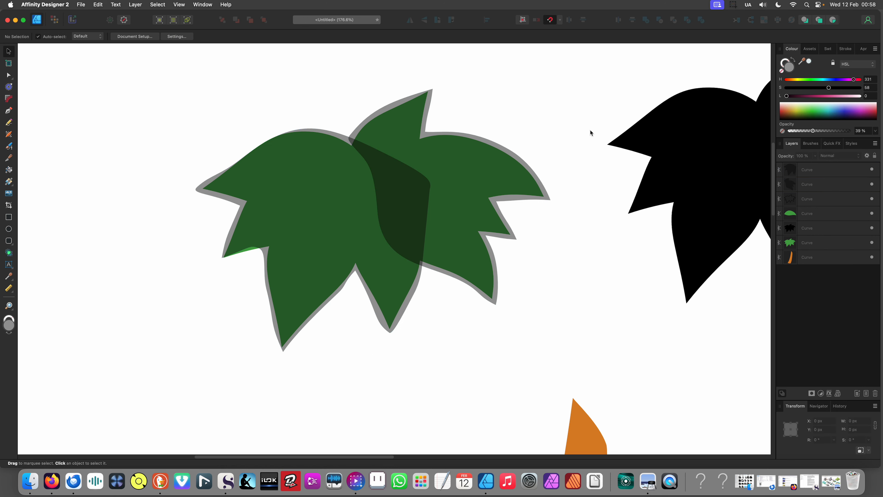
{"action": "left_click_drag", "start_coordinate": [523, 156], "coordinate": [637, 156]}
{"action": "key", "text": "super+z"}
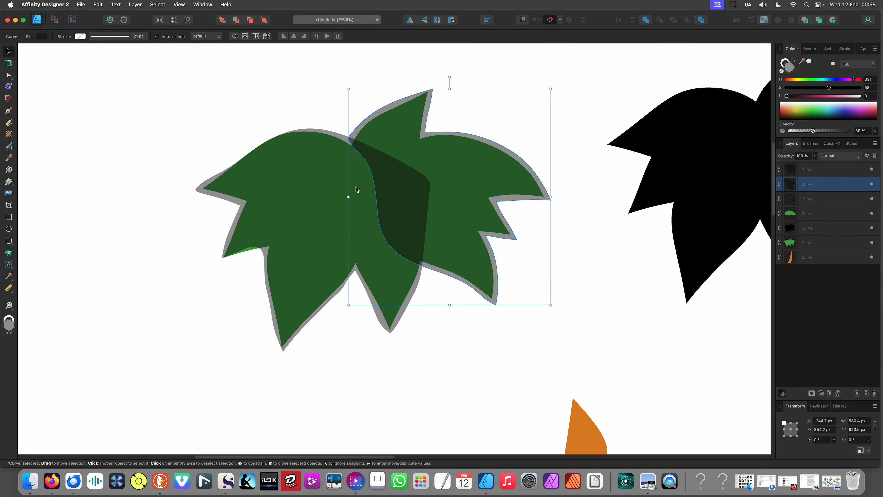
{"action": "left_click", "coordinate": [332, 186], "text": "shift"}
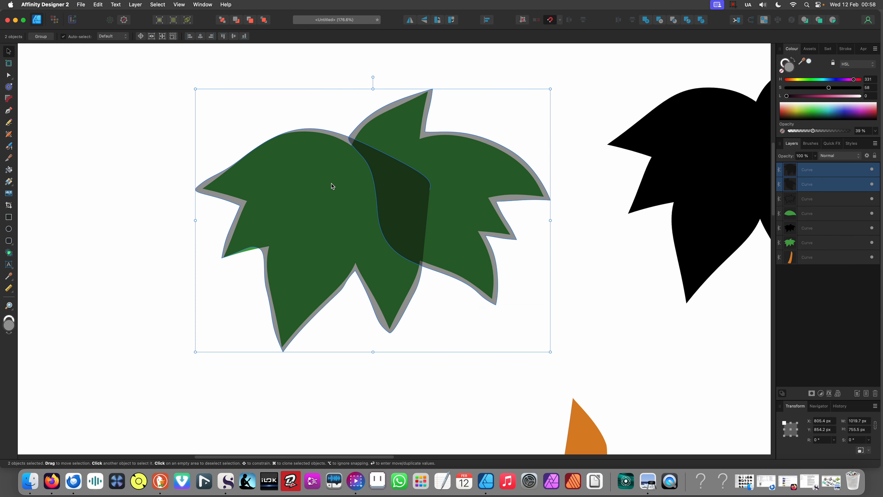
{"action": "left_click", "coordinate": [647, 20]}
{"action": "key", "text": "super+z"}
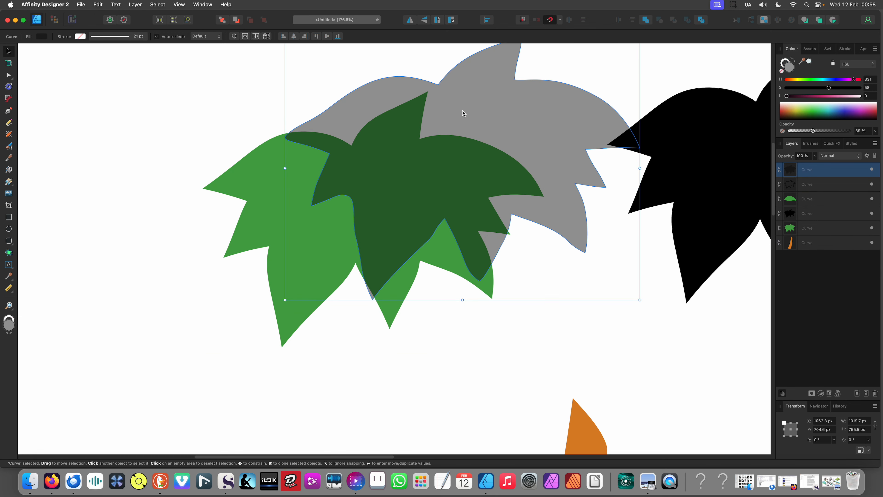
{"action": "key", "text": "super+shift+z"}
Reshape the merged silhouette's nodes along the upper-left leaf edge and its tip for an even border
{"action": "key", "text": "a"}
{"action": "scroll", "coordinate": [244, 153], "scroll_direction": "up", "scroll_amount": 2}
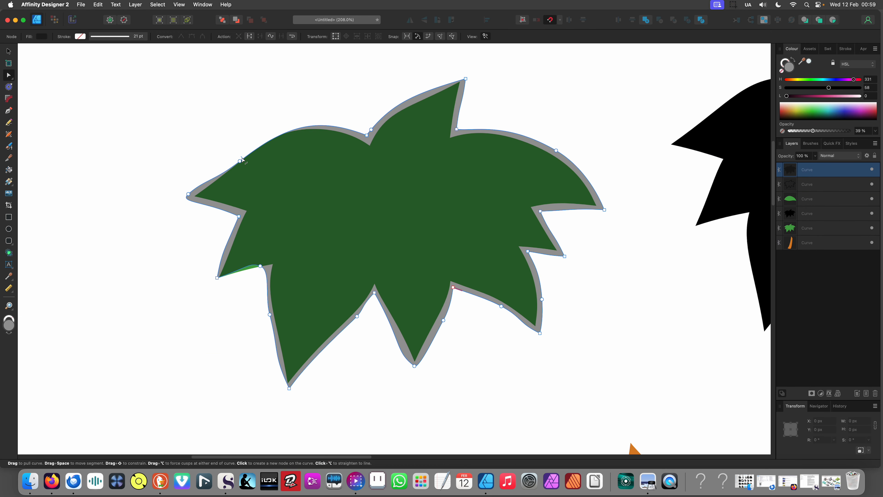
{"action": "left_click", "coordinate": [237, 158]}
{"action": "scroll", "coordinate": [189, 194], "scroll_direction": "up", "scroll_amount": 3}
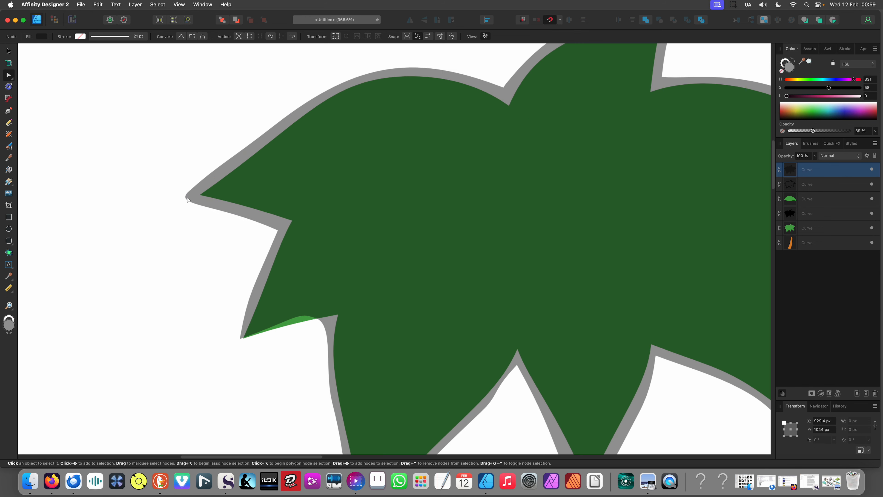
{"action": "left_click", "coordinate": [189, 192]}
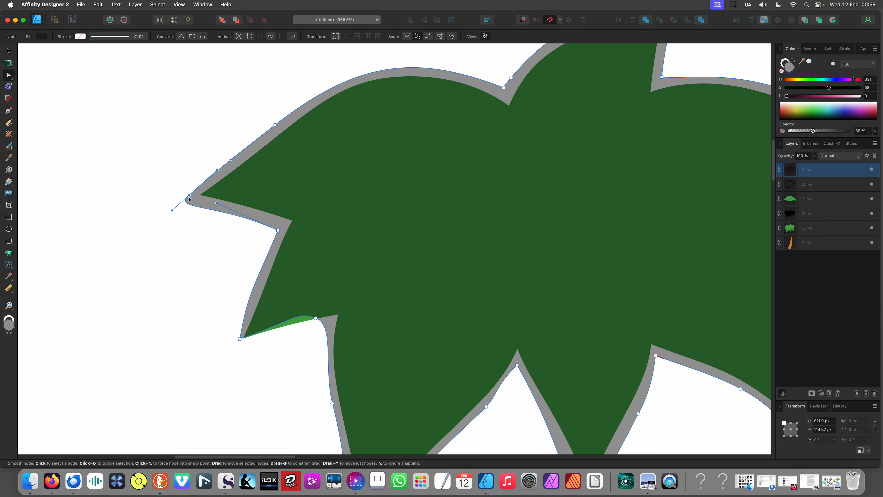
Reshape the silhouette around the lower-left side leaf, deleting a surplus node and moving the notch and tip nodes outside the green
{"action": "scroll", "coordinate": [242, 244], "scroll_direction": "down", "scroll_amount": 3}
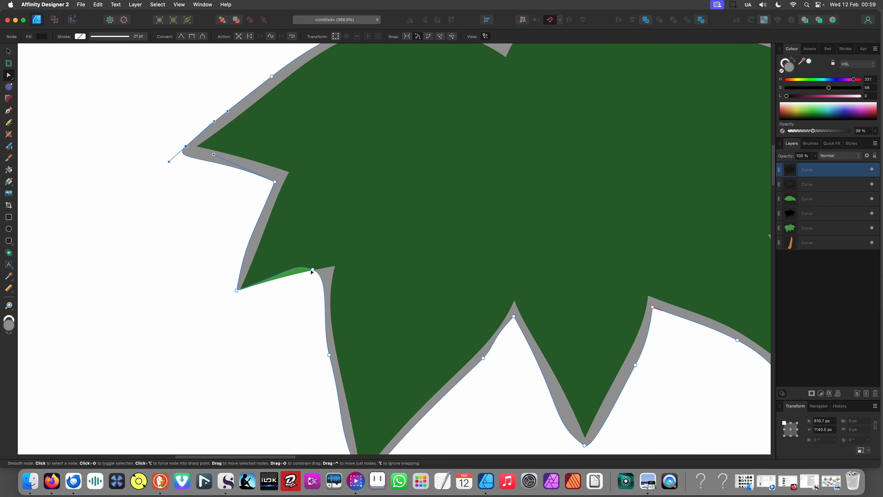
{"action": "left_click", "coordinate": [285, 272]}
{"action": "left_click_drag", "start_coordinate": [285, 272], "coordinate": [282, 282]}
{"action": "left_click", "coordinate": [313, 269]}
{"action": "key", "text": "Delete"}
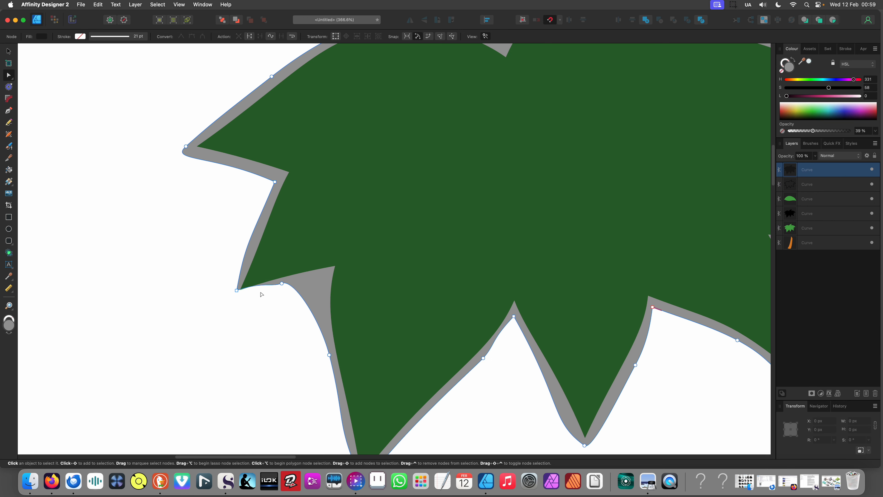
{"action": "left_click_drag", "start_coordinate": [299, 296], "coordinate": [315, 286]}
{"action": "left_click", "coordinate": [282, 284]}
{"action": "key", "text": "Delete"}
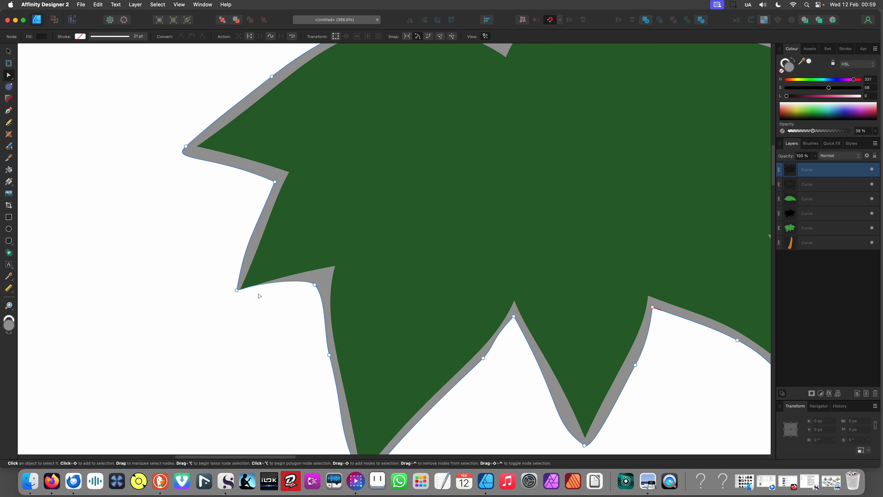
{"action": "left_click_drag", "start_coordinate": [237, 291], "coordinate": [232, 298]}
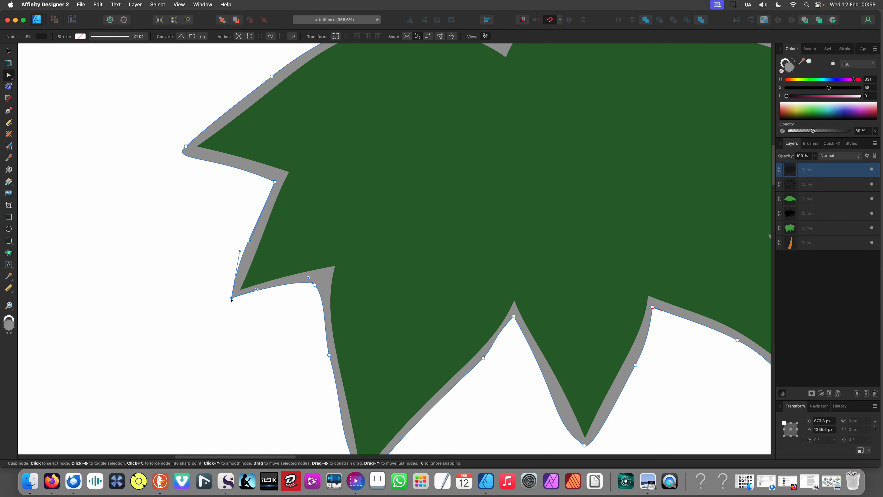
Move the silhouette's nodes at the notch between the two lower leaves and at the long lower-left leaf tip outward for a wider border
{"action": "scroll", "coordinate": [275, 229], "scroll_direction": "down", "scroll_amount": 5}
{"action": "scroll", "coordinate": [274, 229], "scroll_direction": "down", "scroll_amount": 2}
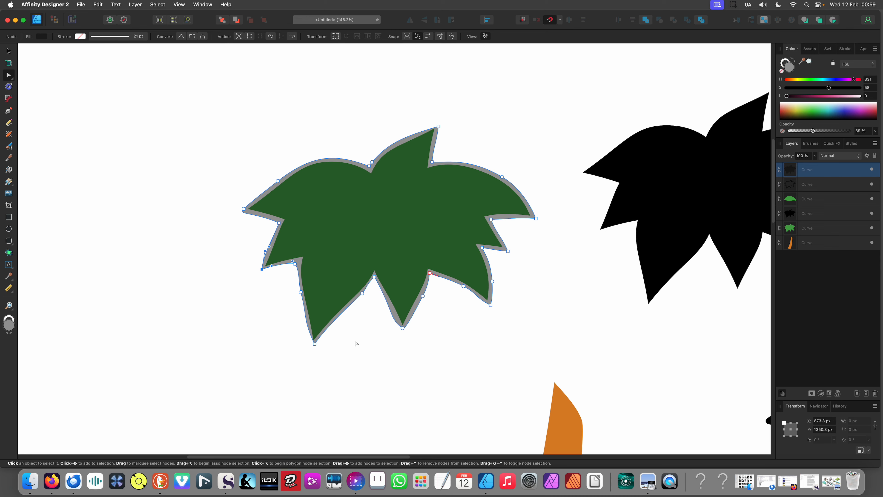
{"action": "scroll", "coordinate": [358, 334], "scroll_direction": "up", "scroll_amount": 2}
{"action": "scroll", "coordinate": [373, 292], "scroll_direction": "up", "scroll_amount": 4}
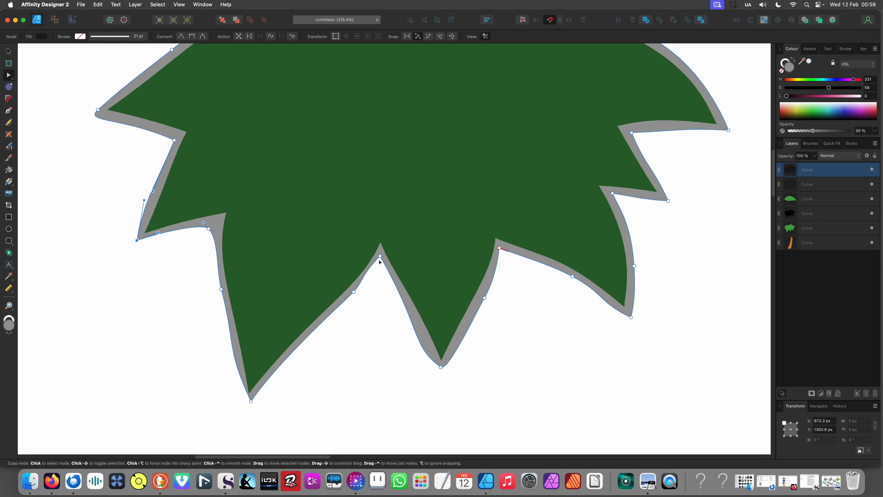
{"action": "left_click", "coordinate": [380, 256]}
{"action": "scroll", "coordinate": [357, 309], "scroll_direction": "down", "scroll_amount": 4}
{"action": "scroll", "coordinate": [323, 373], "scroll_direction": "up", "scroll_amount": 7}
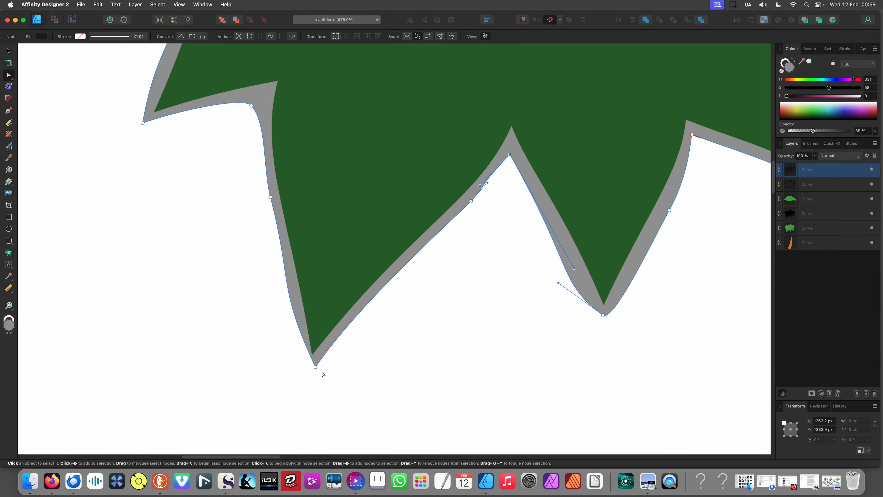
{"action": "left_click_drag", "start_coordinate": [315, 367], "coordinate": [277, 292]}
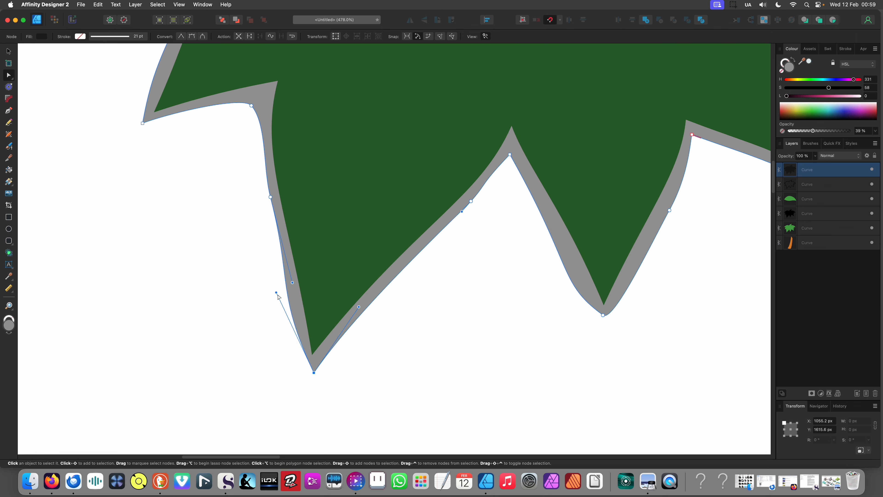
{"action": "scroll", "coordinate": [363, 245], "scroll_direction": "down", "scroll_amount": 6}
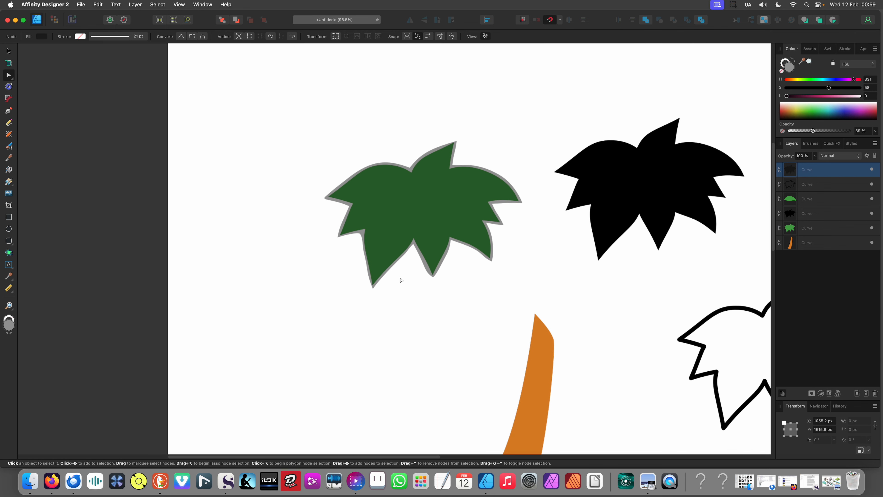
{"action": "left_click", "coordinate": [400, 280]}
{"action": "scroll", "coordinate": [456, 174], "scroll_direction": "up", "scroll_amount": 3}
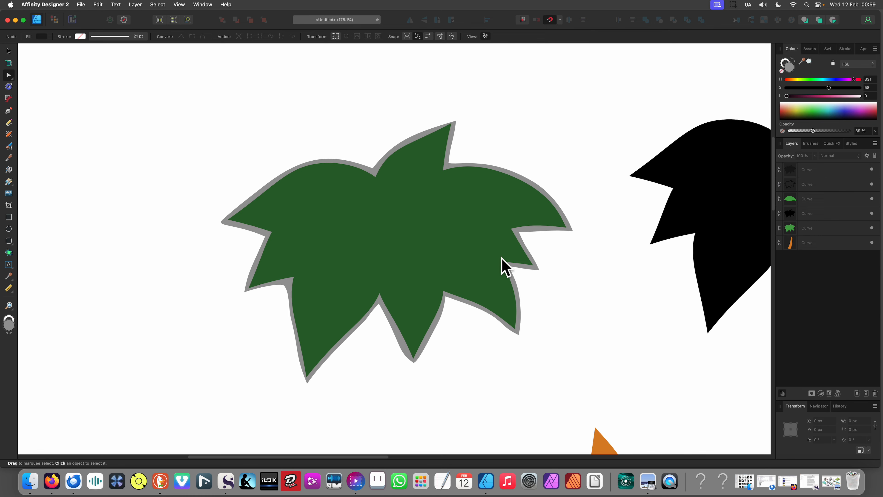
Select the translucent silhouette over the left crown and set its fill opacity to 100%
{"action": "scroll", "coordinate": [364, 208], "scroll_direction": "down", "scroll_amount": 3}
{"action": "key", "text": "v"}
{"action": "left_click", "coordinate": [336, 209]}
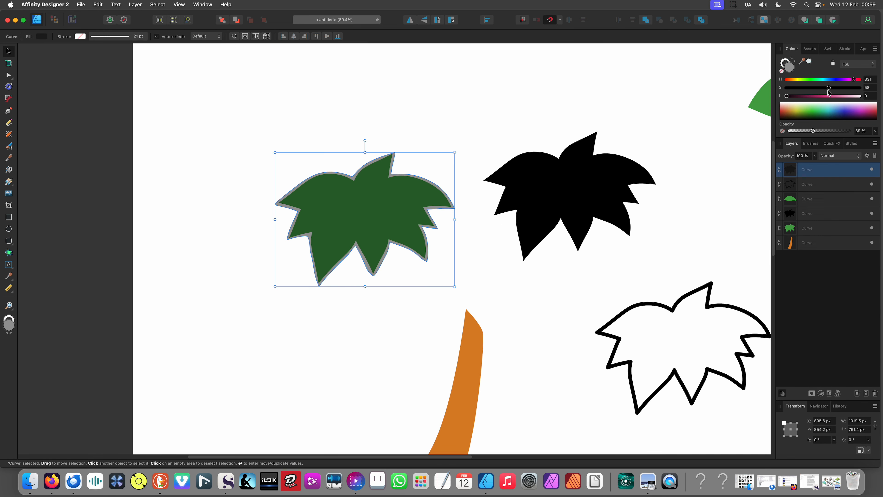
{"action": "mouse_move", "coordinate": [829, 90]}
{"action": "left_mouse_down"}
{"action": "mouse_move", "coordinate": [863, 89]}
{"action": "mouse_move", "coordinate": [831, 91]}
{"action": "left_mouse_up"}
{"action": "left_click_drag", "start_coordinate": [821, 133], "coordinate": [850, 132]}
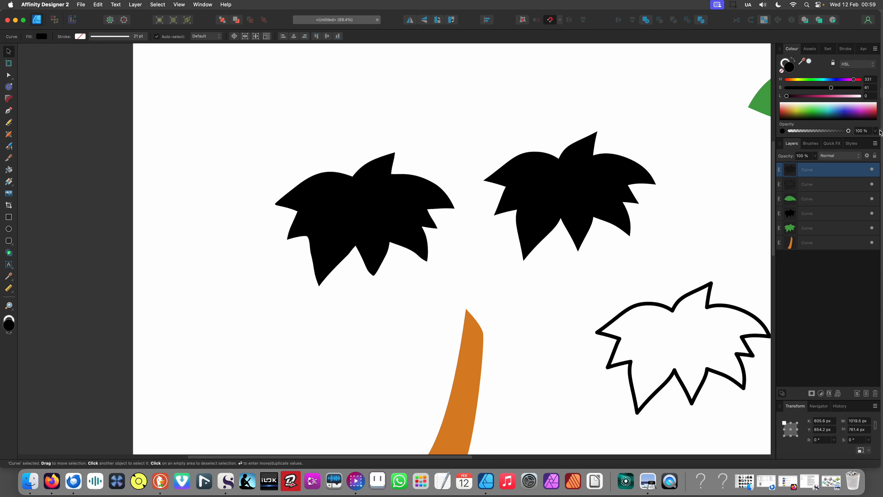
Send the black silhouette behind the green crown, to the back of the layer order
{"action": "left_click", "coordinate": [389, 123]}
{"action": "left_click", "coordinate": [373, 191]}
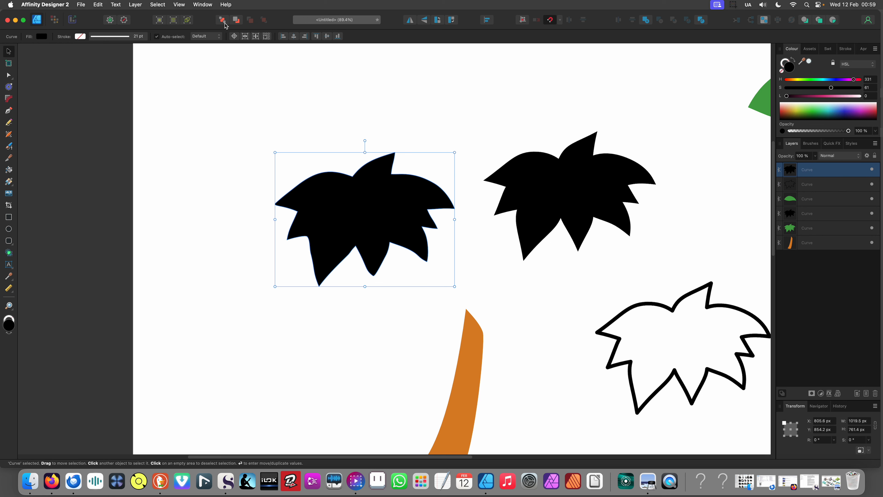
{"action": "left_click", "coordinate": [223, 20]}
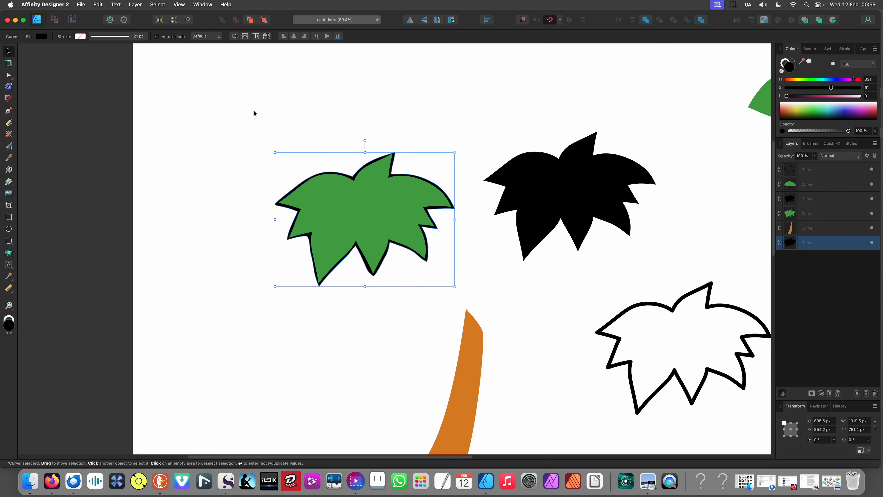
{"action": "left_click", "coordinate": [297, 164]}
{"action": "scroll", "coordinate": [298, 163], "scroll_direction": "down", "scroll_amount": 5}
{"action": "scroll", "coordinate": [324, 257], "scroll_direction": "up", "scroll_amount": 3}
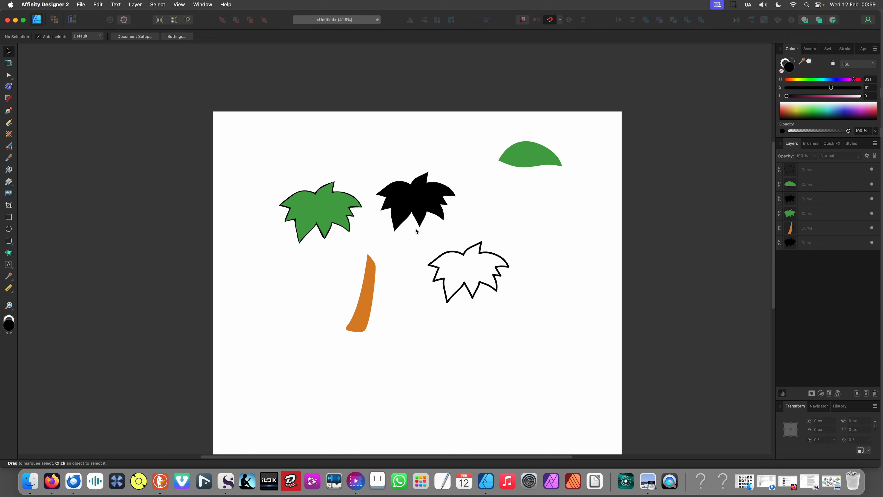
Fill the solid black crown copy with the green sampled from the left crown
{"action": "left_click", "coordinate": [420, 191]}
{"action": "key", "text": "i"}
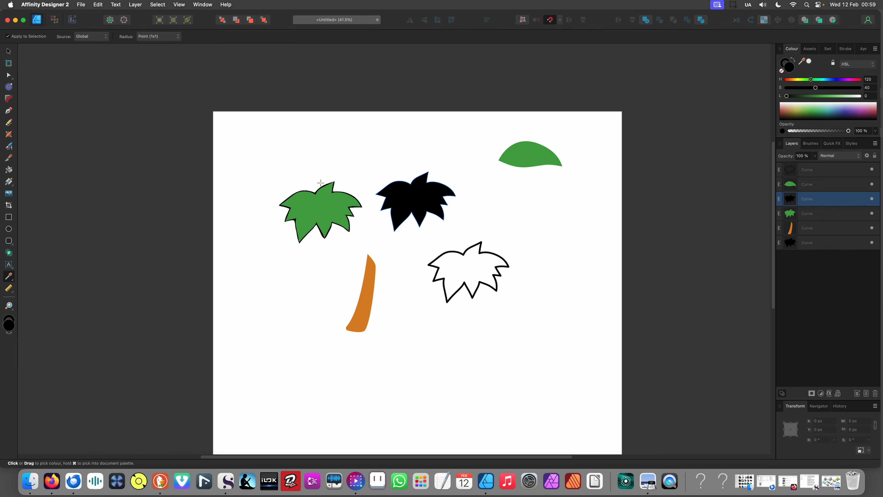
{"action": "left_click", "coordinate": [367, 203]}
{"action": "left_click", "coordinate": [316, 208]}
{"action": "key", "text": "v"}
Align the recoloured crown copy under the black outline crown and place the pair beside the left crown
{"action": "left_click_drag", "start_coordinate": [433, 210], "coordinate": [486, 280]}
{"action": "left_click_drag", "start_coordinate": [516, 317], "coordinate": [428, 239]}
{"action": "left_click_drag", "start_coordinate": [475, 273], "coordinate": [424, 201]}
{"action": "left_click", "coordinate": [367, 218]}
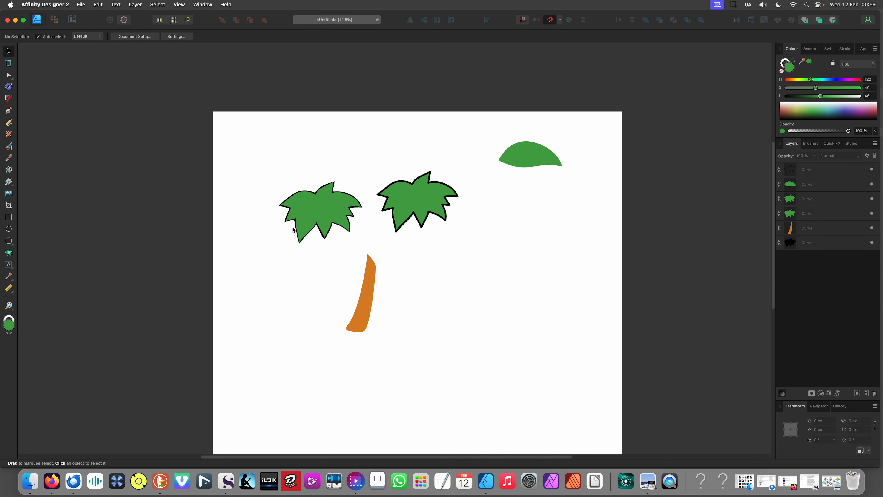
Recolour the silhouette behind the left crown with the sampled green, darkened to a lightness of 31
{"action": "scroll", "coordinate": [307, 236], "scroll_direction": "up", "scroll_amount": 3}
{"action": "scroll", "coordinate": [316, 241], "scroll_direction": "up", "scroll_amount": 4}
{"action": "scroll", "coordinate": [386, 207], "scroll_direction": "up", "scroll_amount": 5}
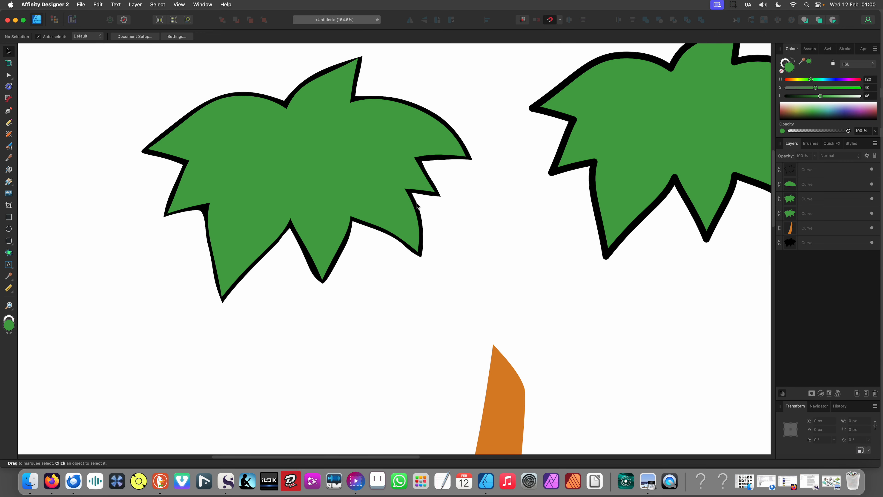
{"action": "left_click", "coordinate": [418, 206]}
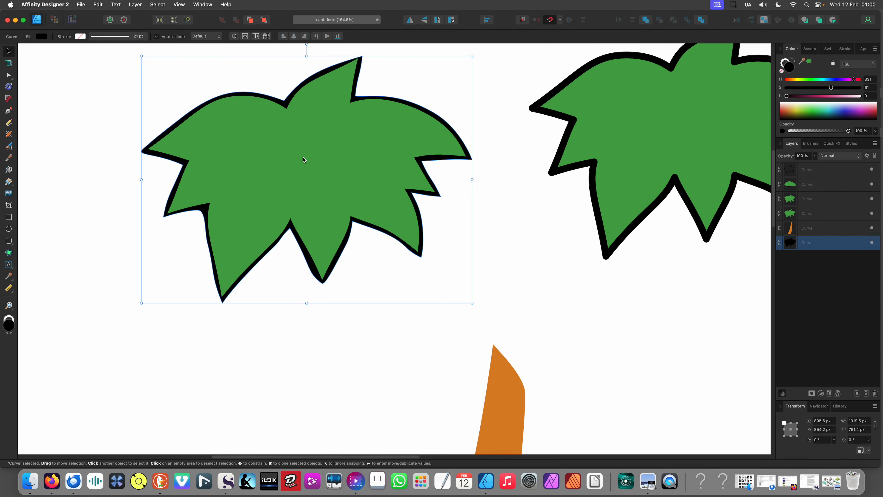
{"action": "key", "text": "i"}
{"action": "left_click", "coordinate": [692, 142]}
{"action": "left_click_drag", "start_coordinate": [818, 97], "coordinate": [810, 98]}
{"action": "scroll", "coordinate": [431, 188], "scroll_direction": "down", "scroll_amount": 10}
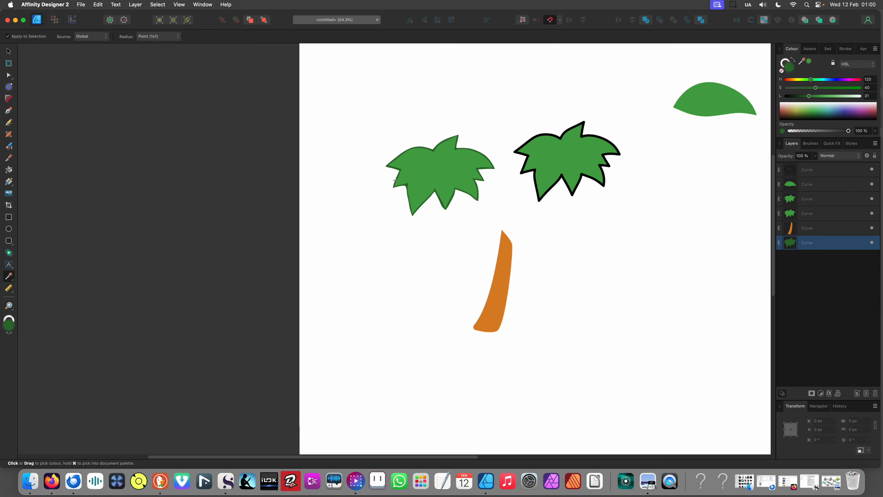
{"action": "key", "text": "v"}
{"action": "key", "text": "Escape"}
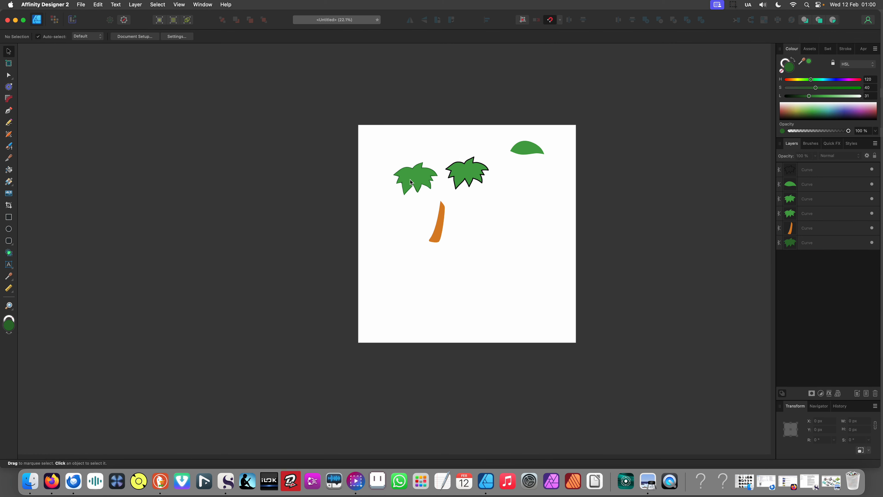
Draw two curved, tapered vein shapes with the Pencil tool on the left crown's middle-left and lower-left leaves, the second about 100 × 239 px
{"action": "scroll", "coordinate": [539, 209], "scroll_direction": "up", "scroll_amount": 10}
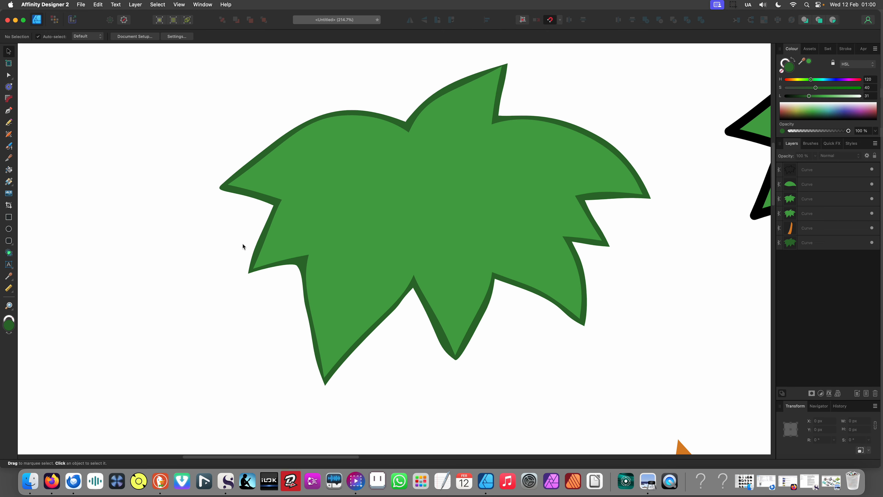
{"action": "key", "text": "n"}
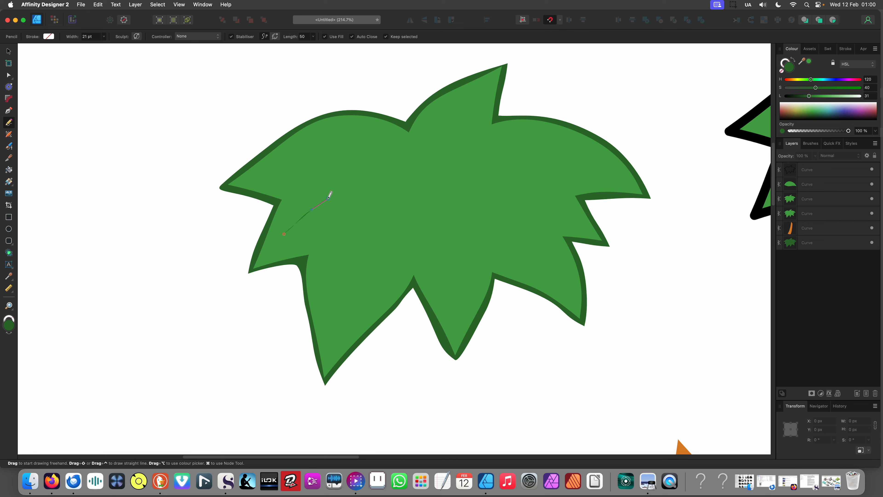
{"action": "mouse_move", "coordinate": [338, 191]}
{"action": "left_mouse_down"}
{"action": "mouse_move", "coordinate": [390, 185]}
{"action": "mouse_move", "coordinate": [414, 192]}
{"action": "mouse_move", "coordinate": [330, 208]}
{"action": "left_mouse_up"}
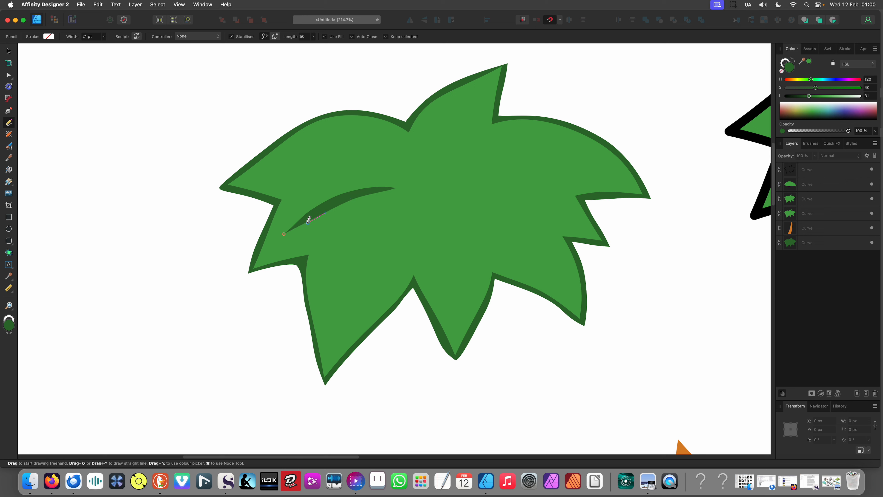
{"action": "left_click_drag", "start_coordinate": [270, 238], "coordinate": [270, 238]}
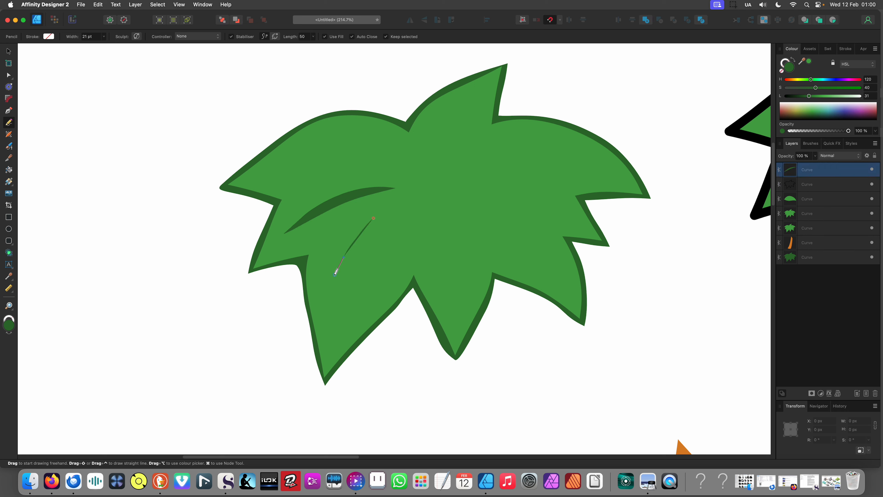
{"action": "left_click_drag", "start_coordinate": [333, 284], "coordinate": [332, 332]}
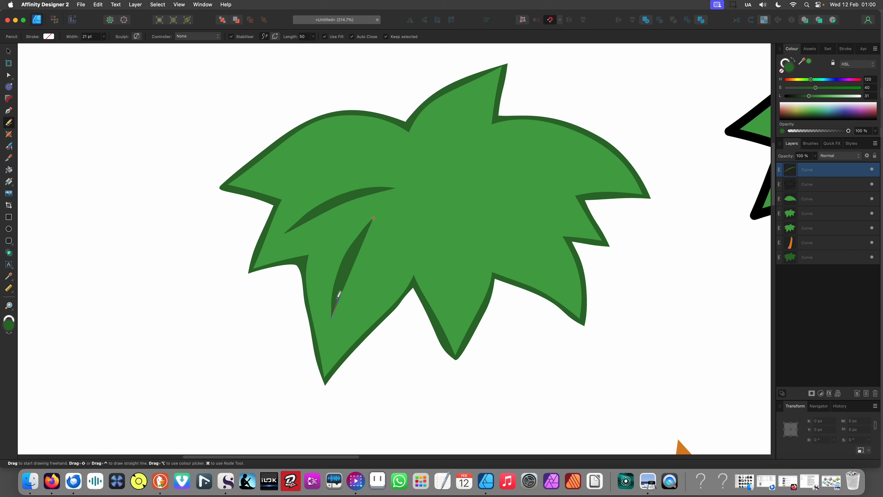
{"action": "left_click_drag", "start_coordinate": [340, 286], "coordinate": [355, 257]}
{"action": "left_click_drag", "start_coordinate": [383, 200], "coordinate": [383, 200]}
Select both vein shapes and lighten their green to a lightness of 38
{"action": "key", "text": "v"}
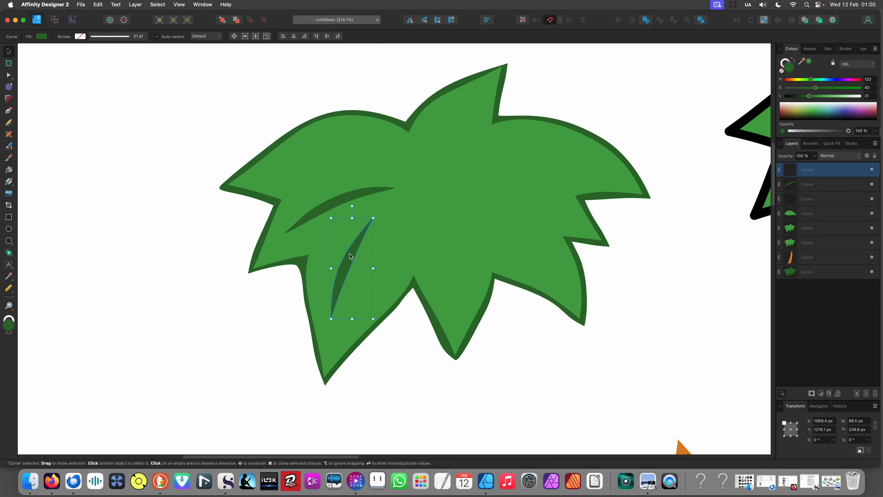
{"action": "left_click", "coordinate": [334, 207], "text": "shift"}
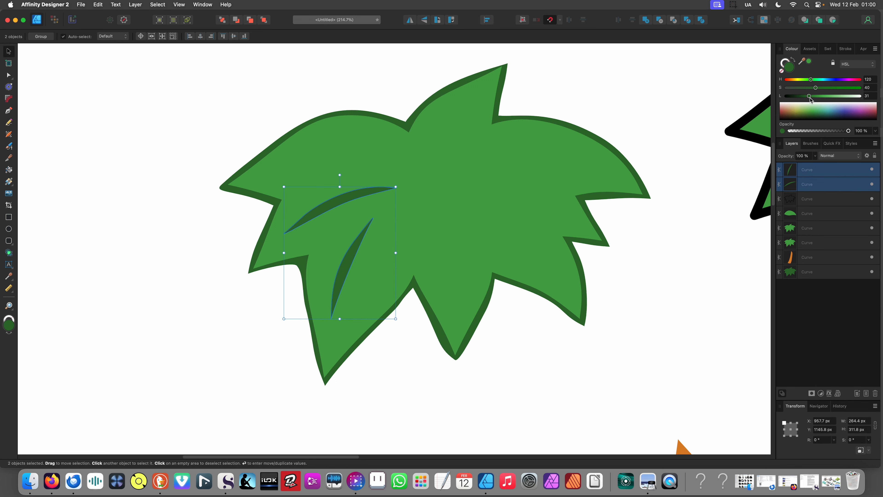
{"action": "left_click_drag", "start_coordinate": [811, 99], "coordinate": [817, 100]}
{"action": "left_click", "coordinate": [312, 101]}
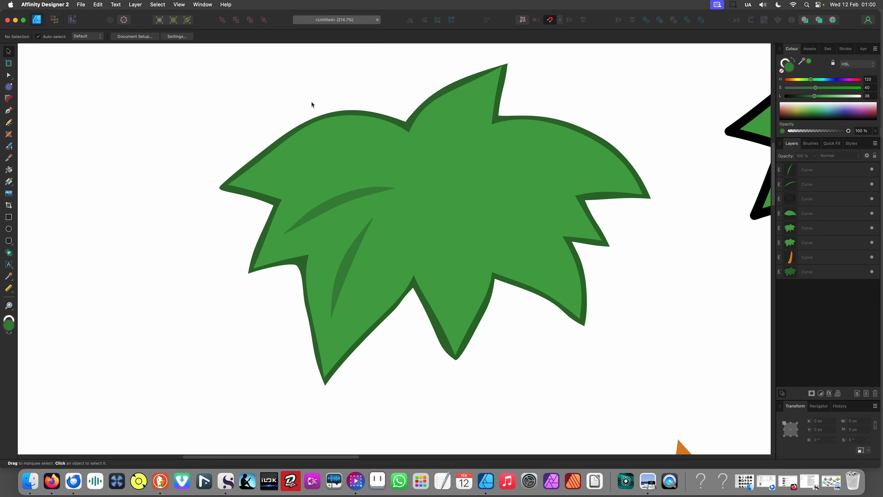
Draw a third curved, tapered vein shape freehand on the crown's upper-left leaf
{"action": "scroll", "coordinate": [343, 154], "scroll_direction": "up", "scroll_amount": 2}
{"action": "key", "text": "n"}
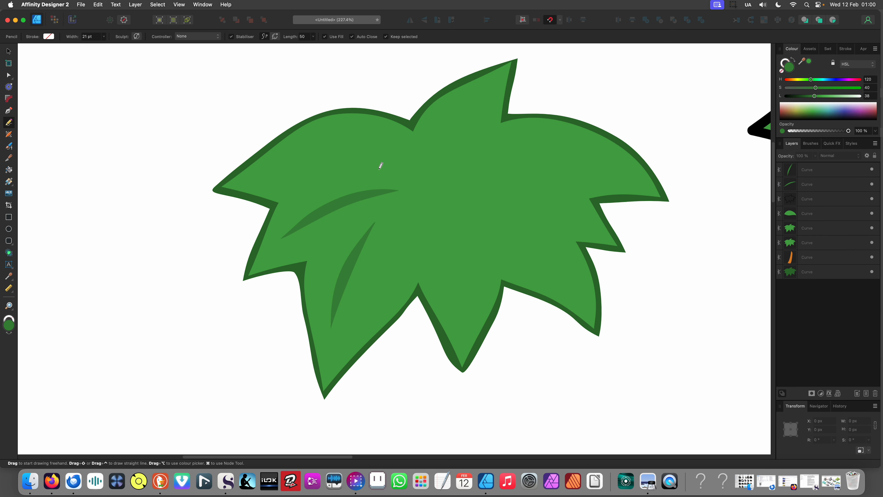
{"action": "left_click_drag", "start_coordinate": [335, 139], "coordinate": [283, 155]}
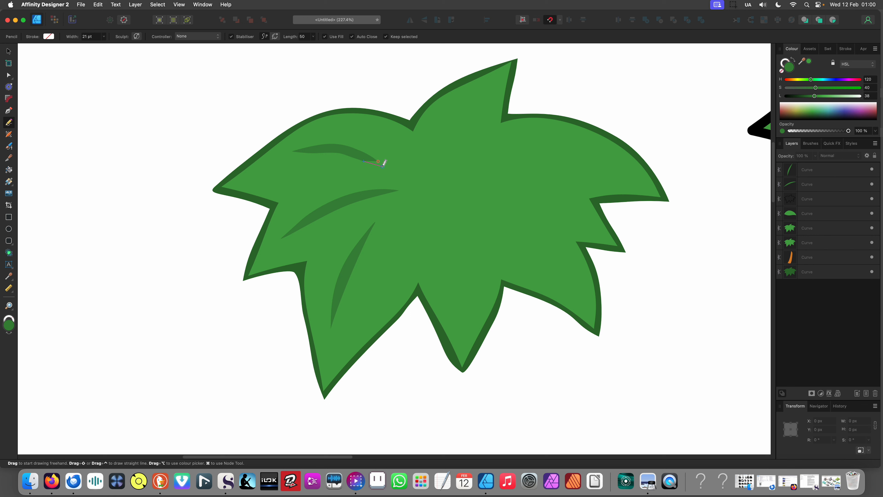
{"action": "left_click_drag", "start_coordinate": [398, 162], "coordinate": [398, 161]}
Copy the lower-left vein onto the lower middle leaf and the lower-right leaf, rotating each copy to follow its leaf
{"action": "key", "text": "v"}
{"action": "left_click", "coordinate": [358, 253]}
{"action": "left_click_drag", "start_coordinate": [357, 253], "coordinate": [454, 232]}
{"action": "left_click_drag", "start_coordinate": [477, 199], "coordinate": [523, 257]}
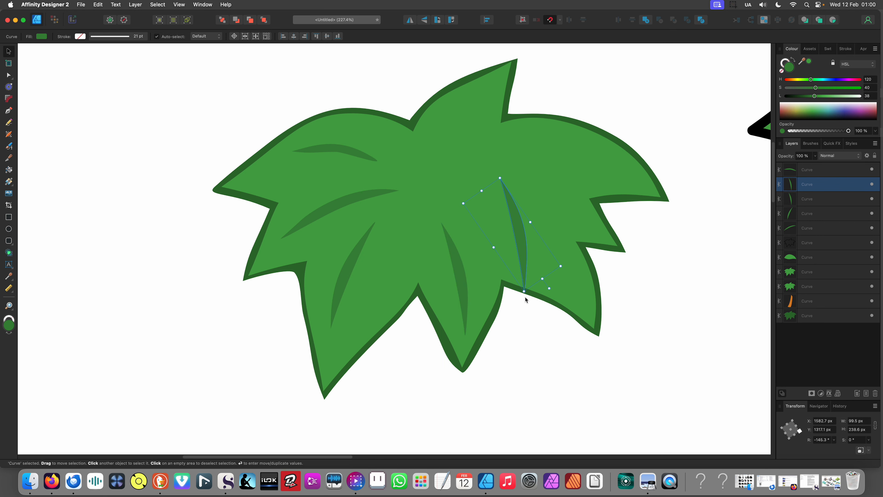
{"action": "left_click_drag", "start_coordinate": [526, 299], "coordinate": [549, 261]}
Copy the upper-left vein onto the upper-right leaf and the top leaf, rotating the top leaf's copy to 75.5°
{"action": "left_click_drag", "start_coordinate": [357, 152], "coordinate": [557, 160]}
{"action": "key", "text": "super+d"}
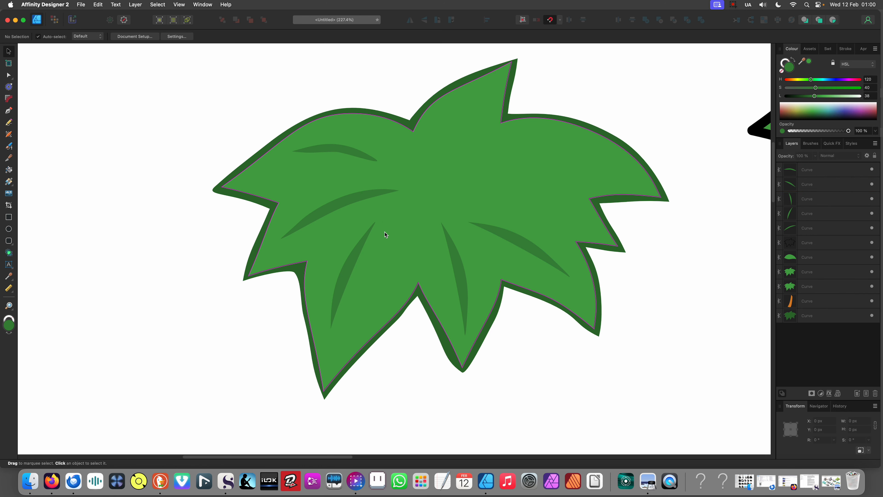
{"action": "left_click", "coordinate": [372, 191]}
{"action": "left_click", "coordinate": [377, 157]}
{"action": "mouse_move", "coordinate": [377, 158]}
{"action": "left_mouse_down"}
{"action": "mouse_move", "coordinate": [572, 159]}
{"action": "mouse_move", "coordinate": [553, 196]}
{"action": "mouse_move", "coordinate": [568, 164]}
{"action": "mouse_move", "coordinate": [480, 174]}
{"action": "mouse_move", "coordinate": [506, 148]}
{"action": "mouse_move", "coordinate": [485, 122]}
{"action": "left_mouse_up"}
{"action": "left_click_drag", "start_coordinate": [457, 185], "coordinate": [457, 144]}
{"action": "scroll", "coordinate": [348, 237], "scroll_direction": "down", "scroll_amount": 10}
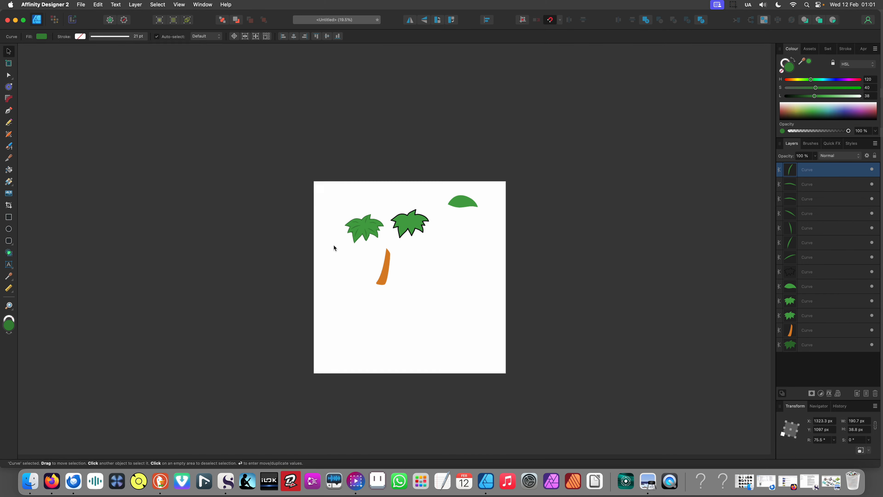
{"action": "left_click", "coordinate": [335, 248]}
Examine the veined crown and its dark green border up close and next to the black-outlined crown
{"action": "scroll", "coordinate": [359, 240], "scroll_direction": "up", "scroll_amount": 5}
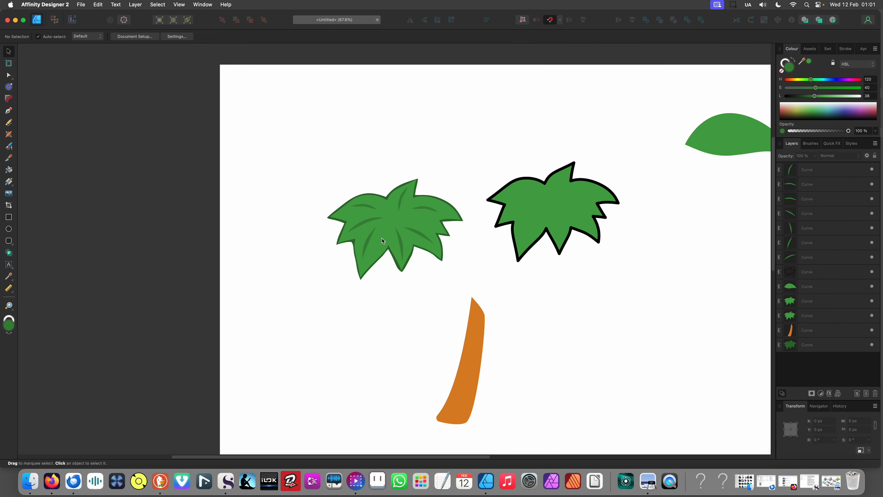
{"action": "scroll", "coordinate": [385, 240], "scroll_direction": "up", "scroll_amount": 4}
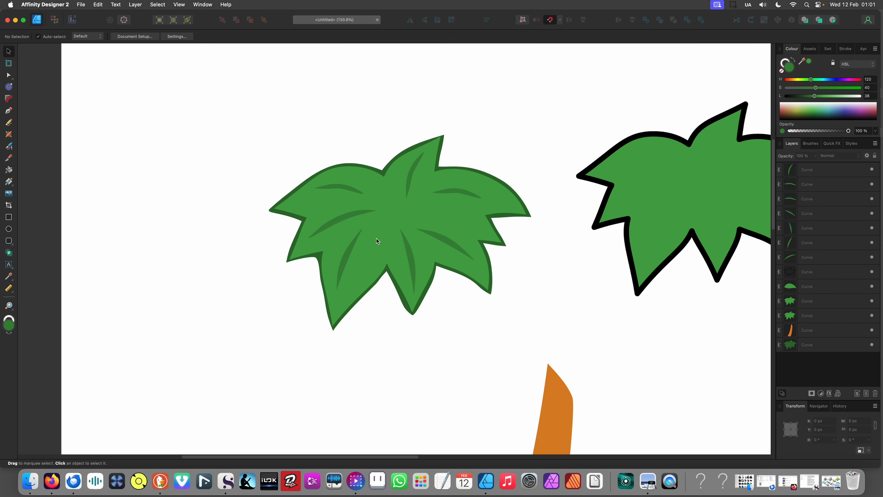
{"action": "scroll", "coordinate": [386, 238], "scroll_direction": "up", "scroll_amount": 3}
{"action": "left_click_drag", "start_coordinate": [387, 238], "coordinate": [419, 249]}
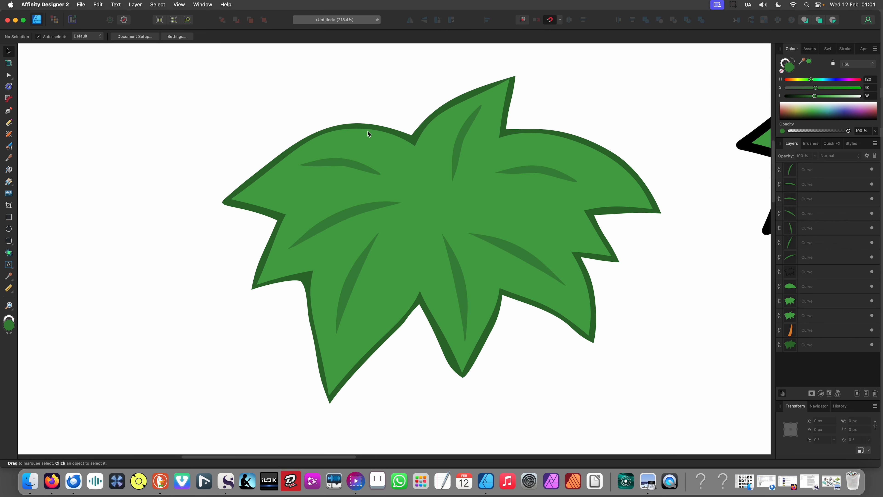
{"action": "scroll", "coordinate": [367, 133], "scroll_direction": "down", "scroll_amount": 3}
{"action": "scroll", "coordinate": [371, 174], "scroll_direction": "down", "scroll_amount": 6}
{"action": "scroll", "coordinate": [374, 209], "scroll_direction": "up", "scroll_amount": 5}
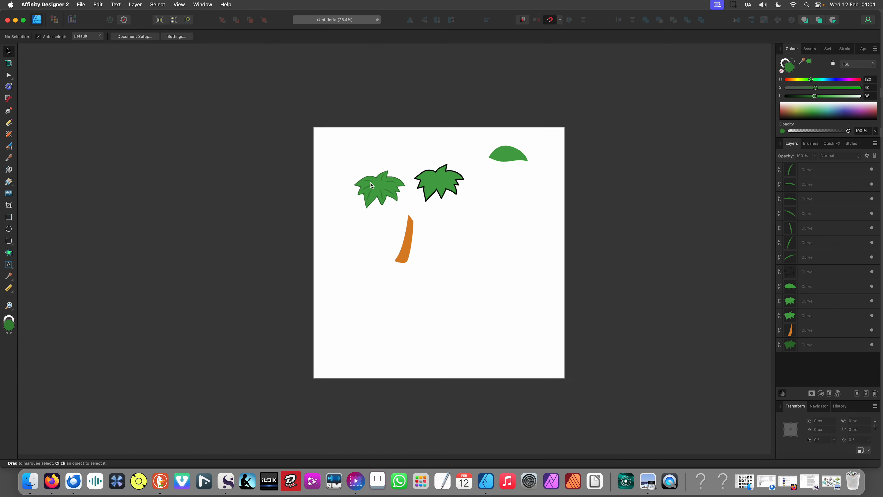
{"action": "scroll", "coordinate": [374, 200], "scroll_direction": "up", "scroll_amount": 10}
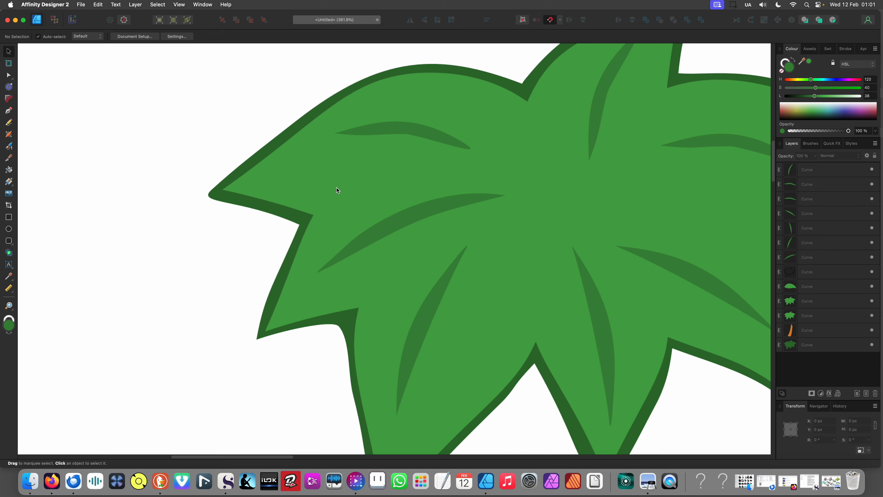
Draw two tapered curves freehand from the crown's two left notches inward toward its centre to separate the left leaves
{"action": "key", "text": "n"}
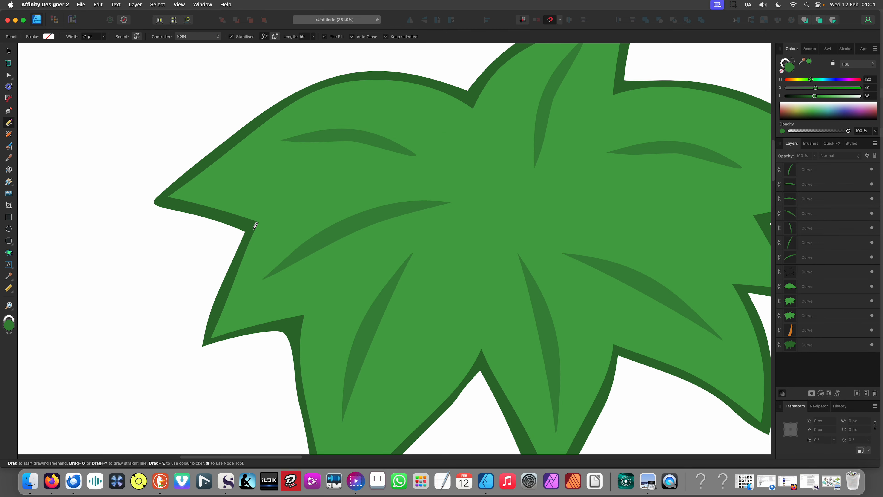
{"action": "mouse_move", "coordinate": [281, 204]}
{"action": "left_mouse_down"}
{"action": "mouse_move", "coordinate": [386, 182]}
{"action": "mouse_move", "coordinate": [471, 195]}
{"action": "mouse_move", "coordinate": [399, 177]}
{"action": "mouse_move", "coordinate": [329, 181]}
{"action": "mouse_move", "coordinate": [258, 205]}
{"action": "left_mouse_up"}
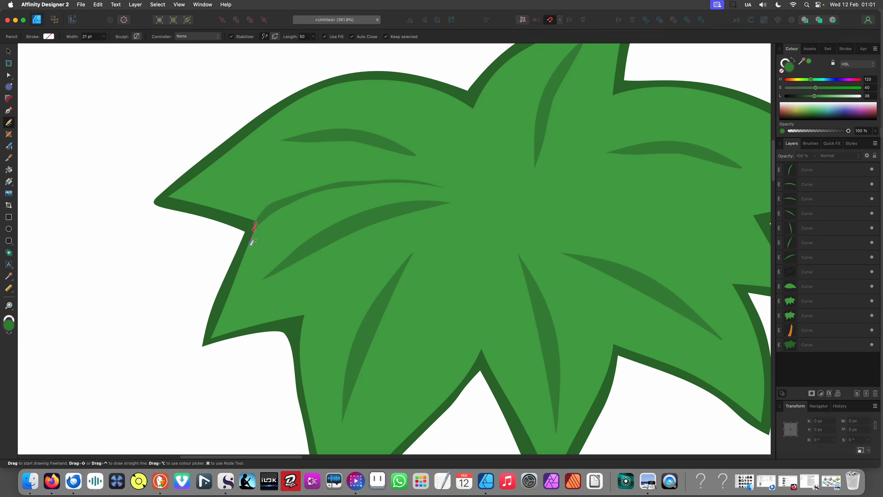
{"action": "left_click_drag", "start_coordinate": [254, 242], "coordinate": [254, 243]}
{"action": "scroll", "coordinate": [296, 261], "scroll_direction": "down", "scroll_amount": 5}
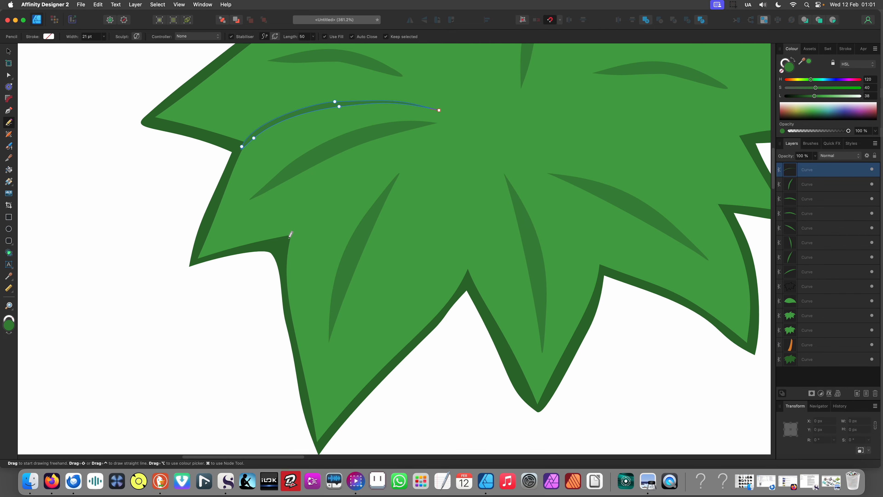
{"action": "mouse_move", "coordinate": [314, 211]}
{"action": "left_mouse_down"}
{"action": "mouse_move", "coordinate": [365, 178]}
{"action": "mouse_move", "coordinate": [454, 148]}
{"action": "mouse_move", "coordinate": [331, 187]}
{"action": "mouse_move", "coordinate": [281, 233]}
{"action": "mouse_move", "coordinate": [273, 249]}
{"action": "mouse_move", "coordinate": [299, 247]}
{"action": "left_mouse_up"}
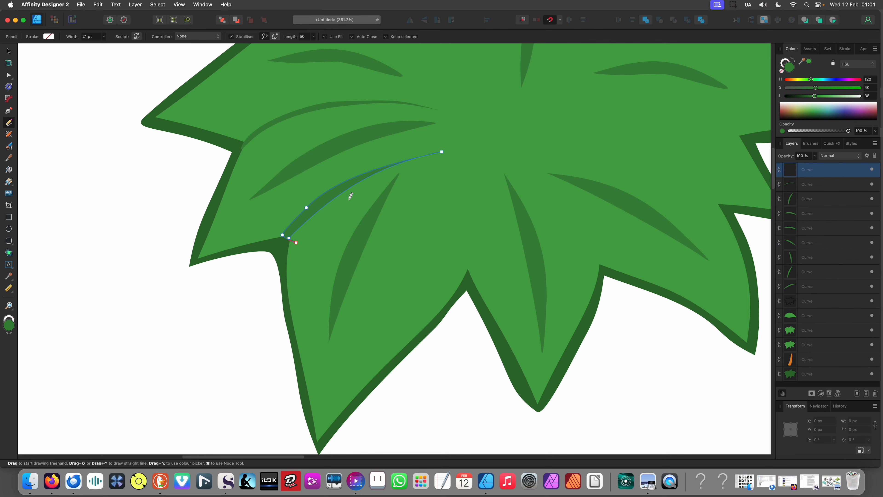
Draw a tapered dividing curve freehand from the notch between the two lower leaves up toward the crown's centre
{"action": "scroll", "coordinate": [348, 209], "scroll_direction": "down", "scroll_amount": 5}
{"action": "scroll", "coordinate": [338, 221], "scroll_direction": "up", "scroll_amount": 4}
{"action": "scroll", "coordinate": [382, 225], "scroll_direction": "left", "scroll_amount": 5}
{"action": "scroll", "coordinate": [383, 225], "scroll_direction": "up", "scroll_amount": 2}
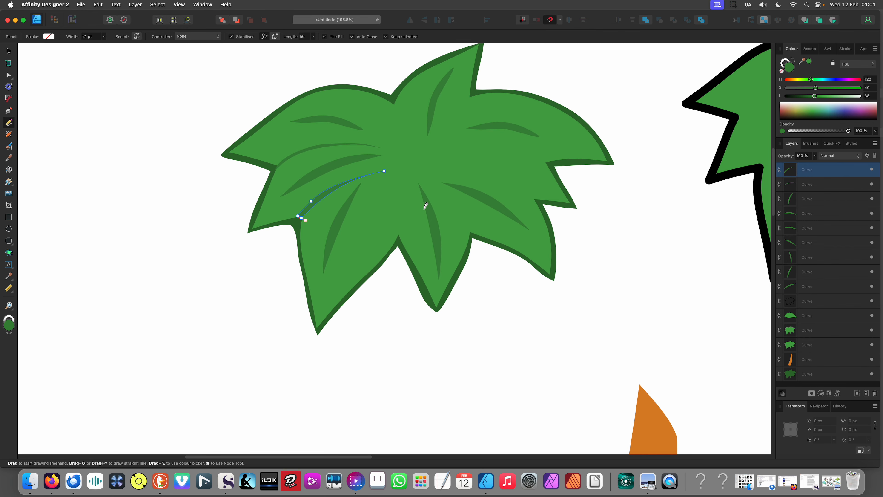
{"action": "scroll", "coordinate": [414, 264], "scroll_direction": "up", "scroll_amount": 3}
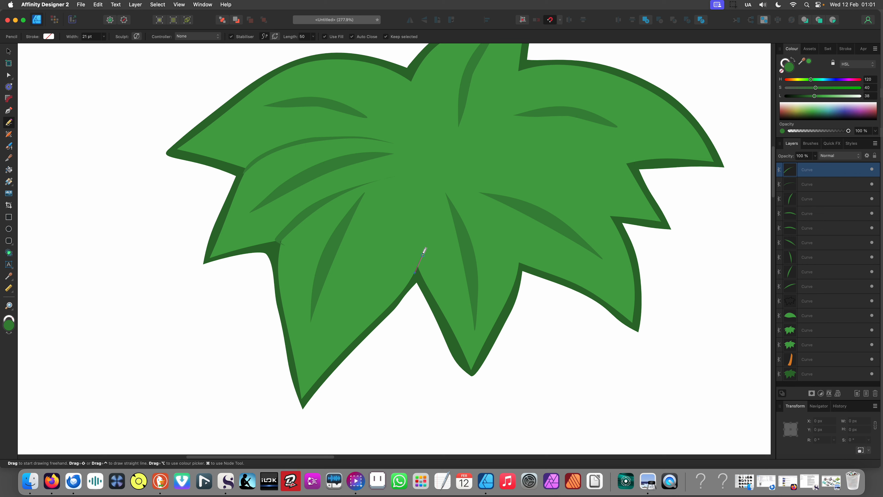
{"action": "mouse_move", "coordinate": [425, 182]}
{"action": "left_mouse_down"}
{"action": "mouse_move", "coordinate": [413, 152]}
{"action": "mouse_move", "coordinate": [433, 207]}
{"action": "mouse_move", "coordinate": [414, 293]}
{"action": "mouse_move", "coordinate": [407, 267]}
{"action": "left_mouse_up"}
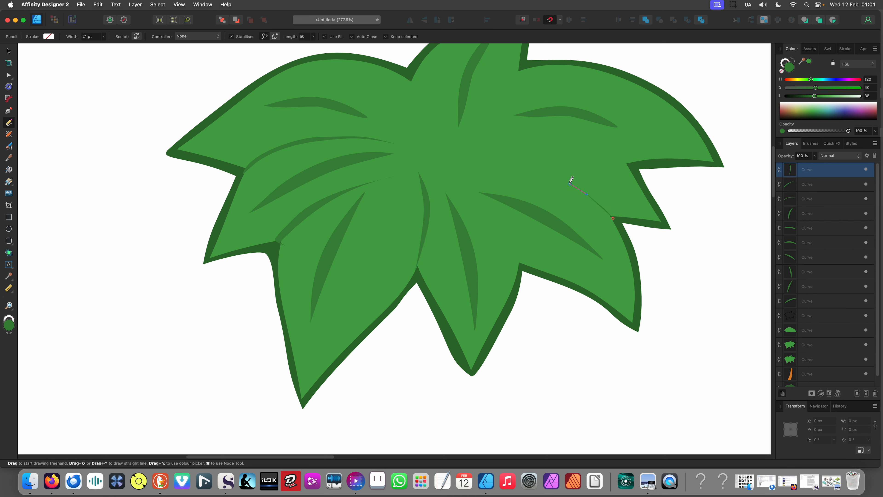
Draw two tapered dividing curves freehand from the crown's lower-right and upper-right notches inward toward the centre
{"action": "left_click_drag", "start_coordinate": [555, 171], "coordinate": [527, 157]}
{"action": "left_click_drag", "start_coordinate": [498, 157], "coordinate": [463, 152]}
{"action": "left_click_drag", "start_coordinate": [534, 154], "coordinate": [574, 172]}
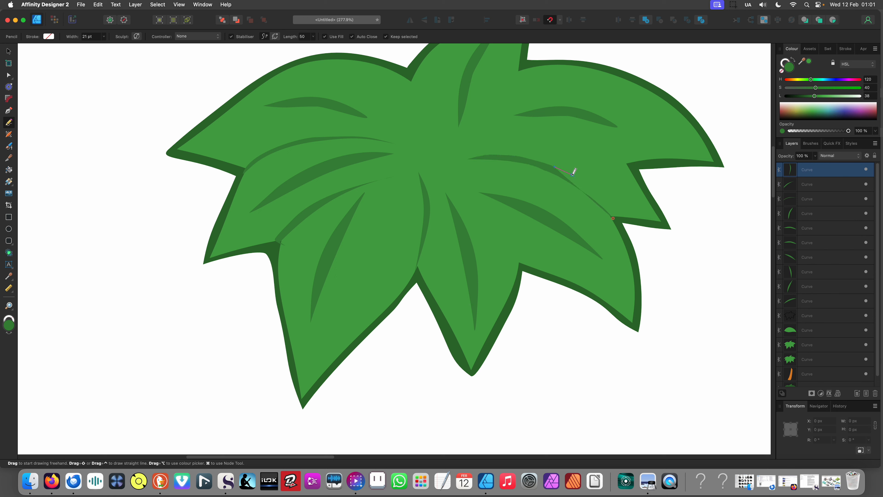
{"action": "left_click_drag", "start_coordinate": [610, 225], "coordinate": [611, 222]}
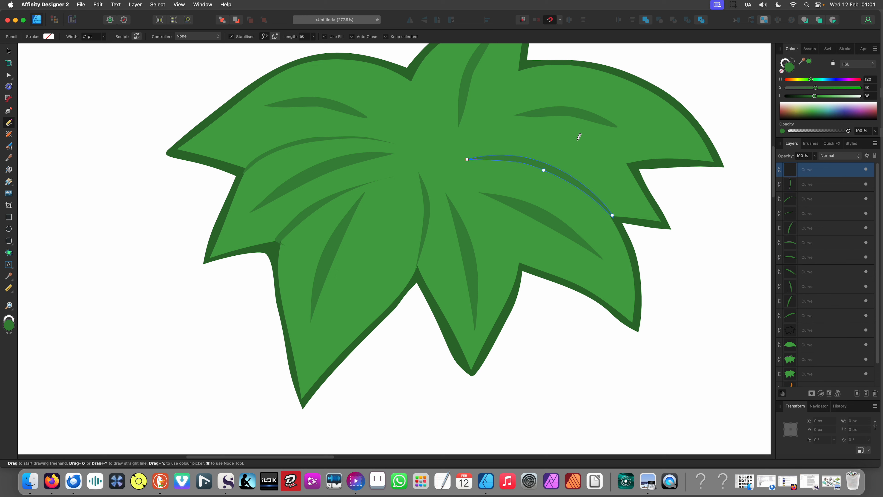
{"action": "left_click_drag", "start_coordinate": [568, 130], "coordinate": [521, 129]}
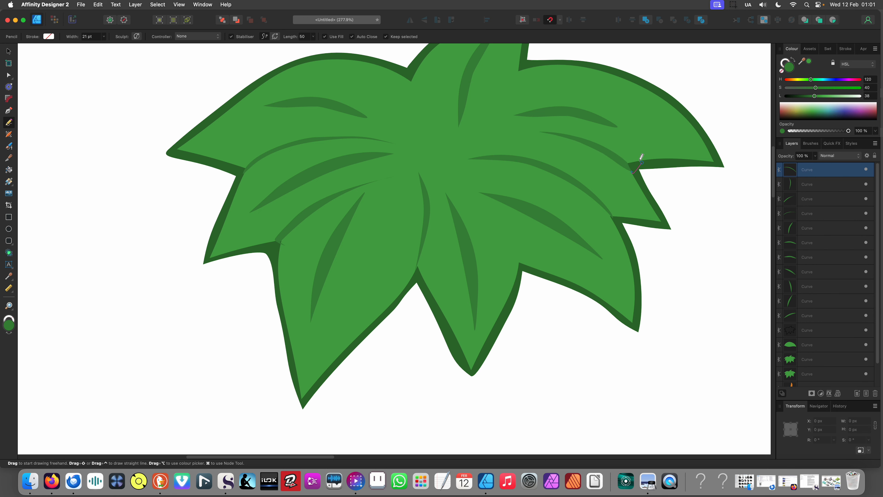
Draw a short tapered dividing shape freehand from the notch at the top leaf's right side toward the crown's centre
{"action": "scroll", "coordinate": [491, 132], "scroll_direction": "down", "scroll_amount": 7}
{"action": "left_click_drag", "start_coordinate": [493, 131], "coordinate": [524, 221]}
{"action": "scroll", "coordinate": [524, 221], "scroll_direction": "up", "scroll_amount": 9}
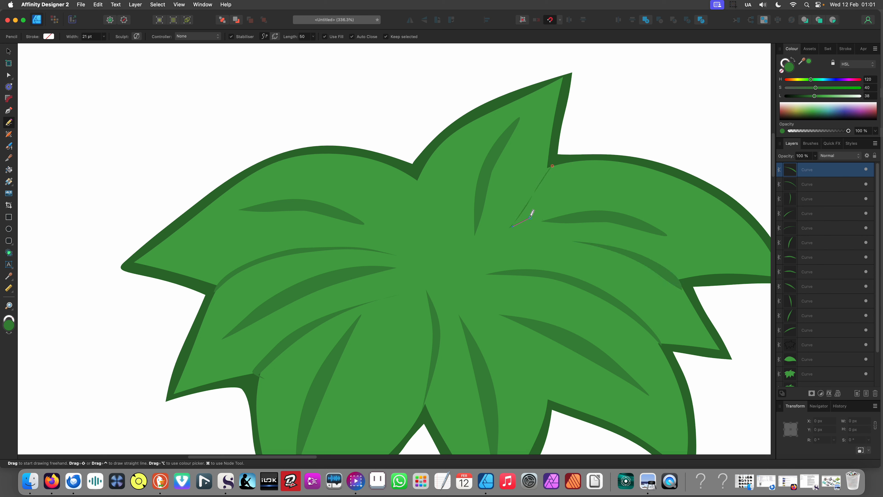
{"action": "left_click_drag", "start_coordinate": [551, 152], "coordinate": [553, 152]}
Copy the short dividing shape to the notch at the top leaf's left side and flip the copy horizontally
{"action": "key", "text": "v"}
{"action": "mouse_move", "coordinate": [546, 190]}
{"action": "left_mouse_down"}
{"action": "mouse_move", "coordinate": [425, 193]}
{"action": "mouse_move", "coordinate": [436, 196]}
{"action": "mouse_move", "coordinate": [436, 208]}
{"action": "left_mouse_up"}
{"action": "left_click", "coordinate": [410, 20]}
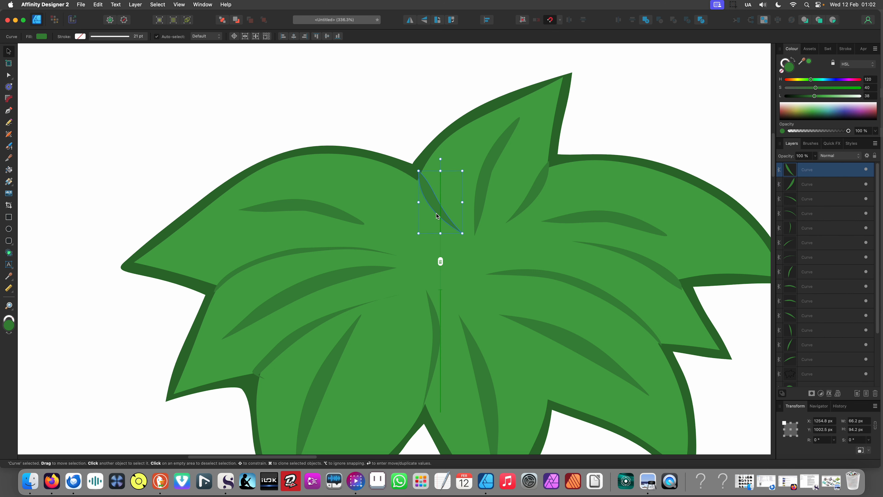
{"action": "scroll", "coordinate": [383, 214], "scroll_direction": "down", "scroll_amount": 12}
{"action": "left_click", "coordinate": [369, 244]}
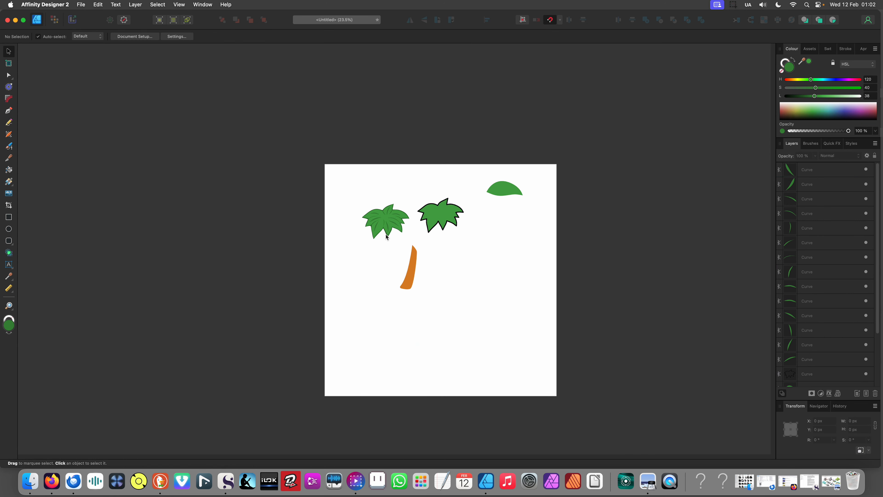
Select the seven veins in the middle of the crown's leaves and set their fill lightness to 43
{"action": "scroll", "coordinate": [377, 211], "scroll_direction": "up", "scroll_amount": 5}
{"action": "scroll", "coordinate": [378, 211], "scroll_direction": "up", "scroll_amount": 3}
{"action": "left_click", "coordinate": [350, 230]}
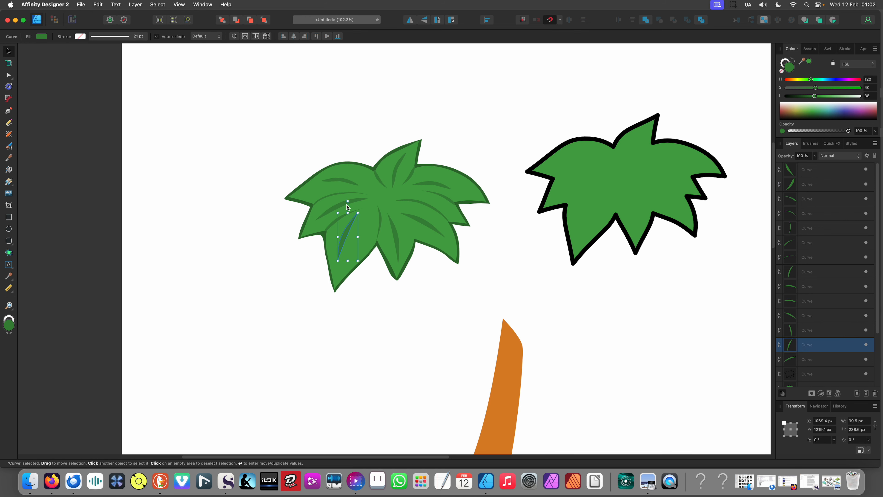
{"action": "left_click", "coordinate": [357, 200], "text": "shift"}
{"action": "left_click", "coordinate": [341, 179], "text": "shift"}
{"action": "left_click", "coordinate": [426, 190], "text": "shift"}
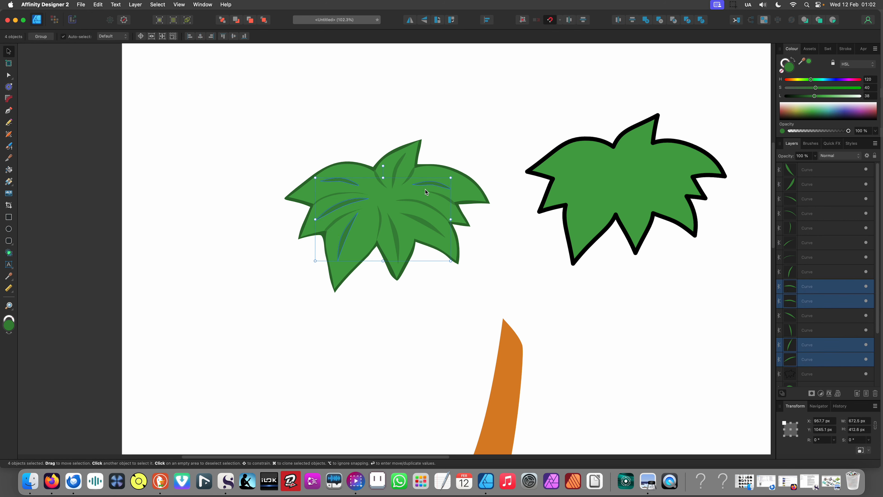
{"action": "left_click", "coordinate": [419, 223], "text": "shift"}
{"action": "left_click", "coordinate": [399, 232], "text": "shift"}
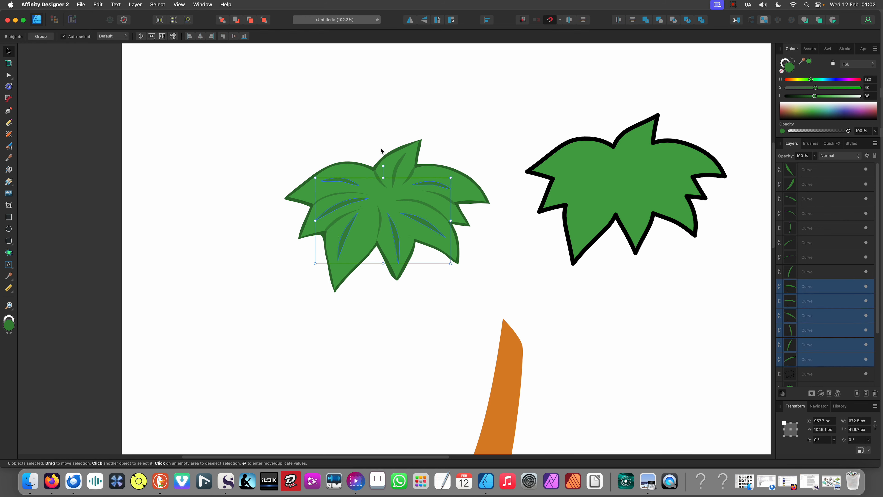
{"action": "left_click", "coordinate": [398, 168], "text": "shift"}
{"action": "left_click_drag", "start_coordinate": [815, 96], "coordinate": [823, 97]}
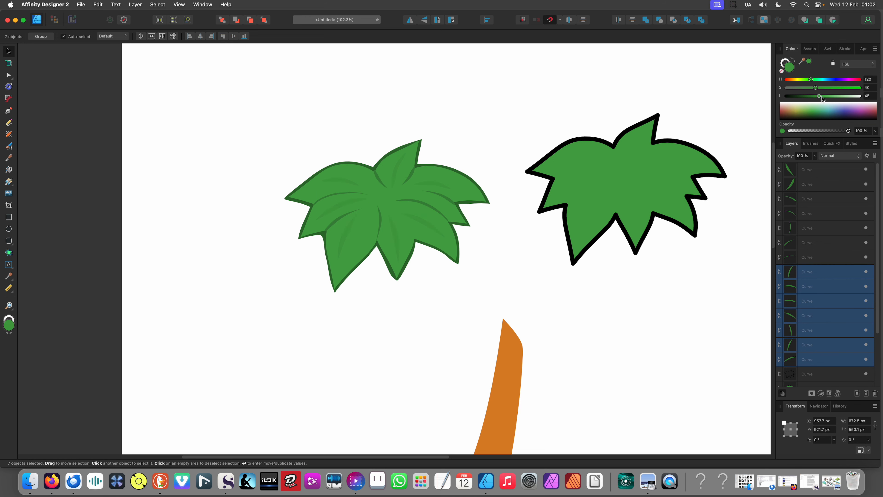
Examine the lightened veins and the curves dividing the leaves, both at full-page view and up close
{"action": "scroll", "coordinate": [368, 206], "scroll_direction": "down", "scroll_amount": 10}
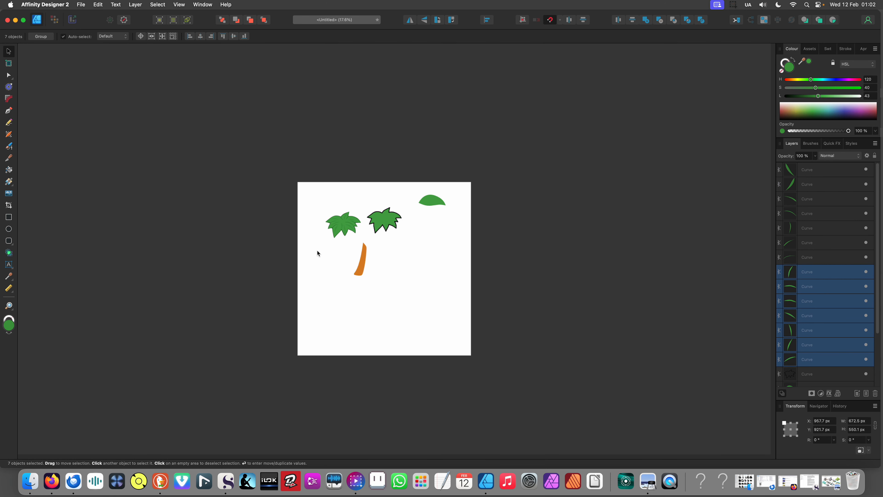
{"action": "left_click", "coordinate": [311, 254]}
{"action": "scroll", "coordinate": [318, 237], "scroll_direction": "up", "scroll_amount": 3}
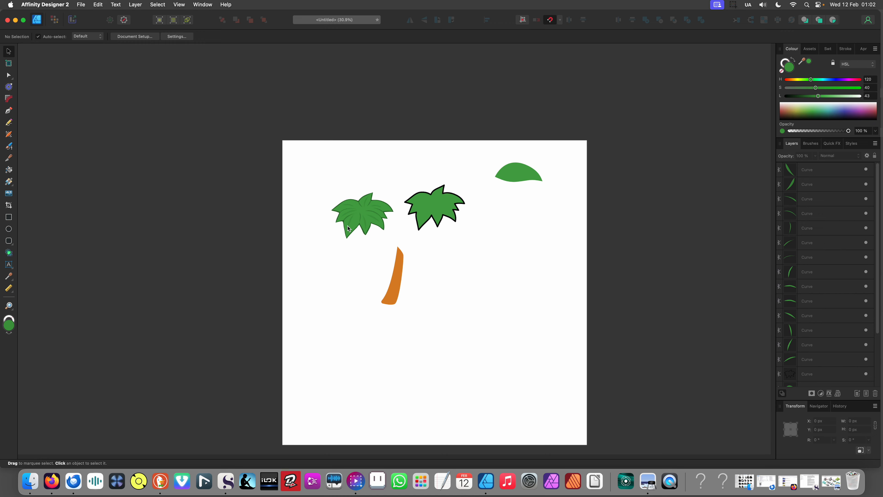
{"action": "scroll", "coordinate": [349, 230], "scroll_direction": "up", "scroll_amount": 5}
{"action": "scroll", "coordinate": [349, 258], "scroll_direction": "up", "scroll_amount": 1}
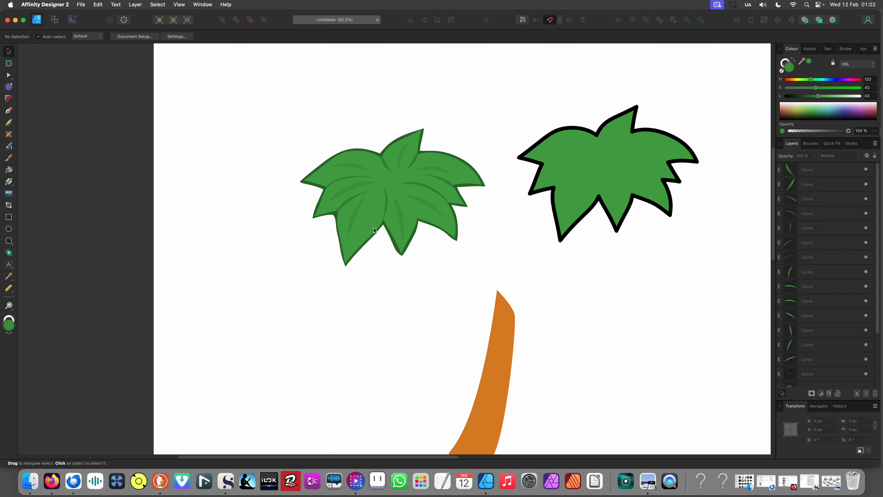
{"action": "scroll", "coordinate": [375, 230], "scroll_direction": "up", "scroll_amount": 5}
{"action": "left_click", "coordinate": [419, 188]}
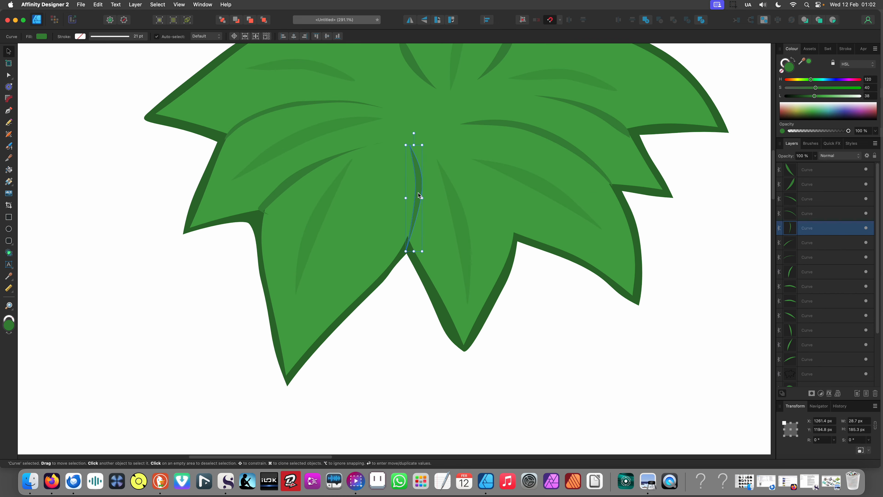
{"action": "scroll", "coordinate": [408, 189], "scroll_direction": "down", "scroll_amount": 10}
{"action": "left_click", "coordinate": [361, 224]}
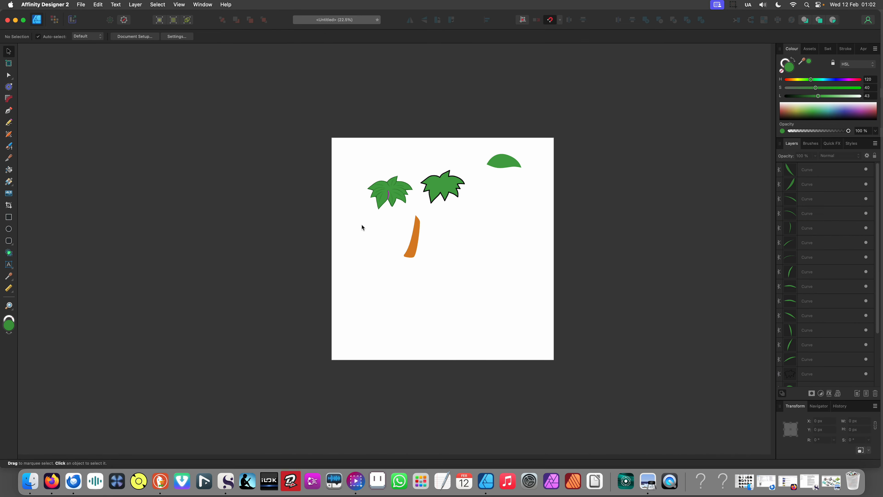
Select the seven curves dividing the leaves and recolour them with the dark green sampled from the crown's border
{"action": "scroll", "coordinate": [383, 196], "scroll_direction": "up", "scroll_amount": 5}
{"action": "left_click", "coordinate": [382, 197]}
{"action": "left_click", "coordinate": [344, 187], "text": "shift"}
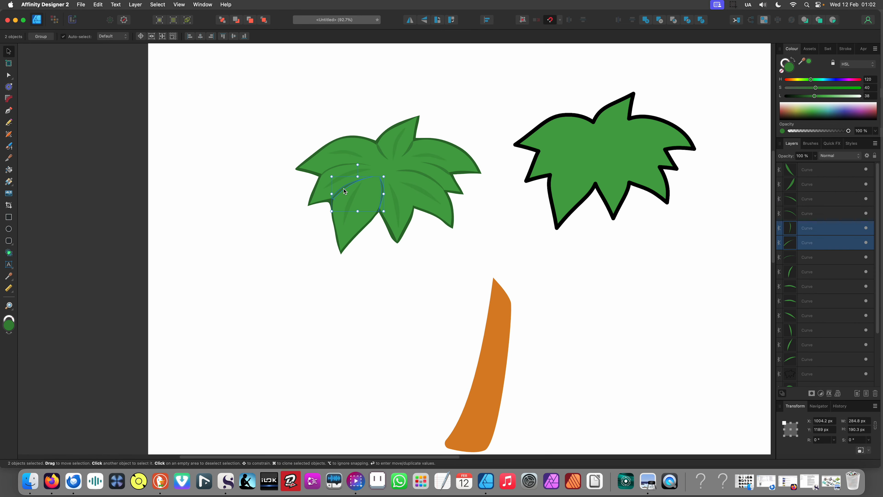
{"action": "left_click", "coordinate": [337, 166], "text": "shift"}
{"action": "left_click", "coordinate": [381, 155], "text": "shift"}
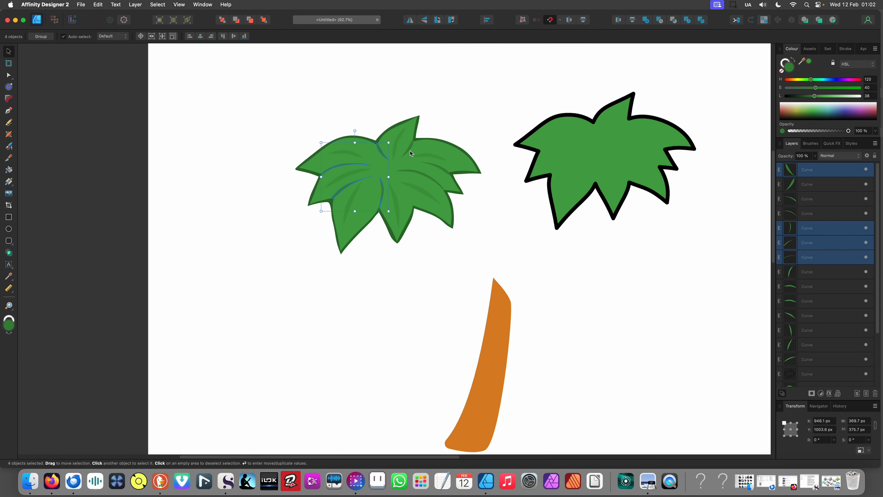
{"action": "left_click", "coordinate": [411, 150], "text": "shift"}
{"action": "left_click", "coordinate": [424, 175], "text": "shift"}
{"action": "left_click", "coordinate": [443, 169], "text": "shift"}
{"action": "scroll", "coordinate": [450, 175], "scroll_direction": "up", "scroll_amount": 7}
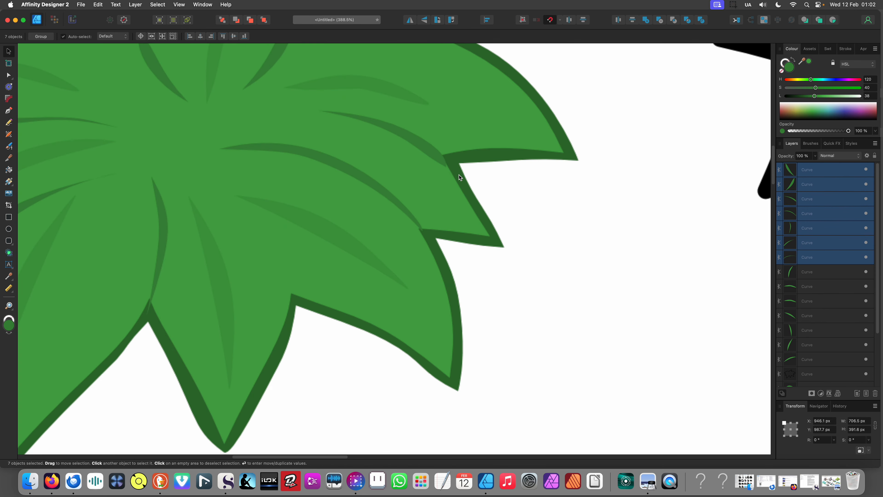
{"action": "key", "text": "i"}
{"action": "left_click", "coordinate": [453, 169]}
{"action": "scroll", "coordinate": [453, 169], "scroll_direction": "down", "scroll_amount": 4}
{"action": "scroll", "coordinate": [453, 170], "scroll_direction": "down", "scroll_amount": 6}
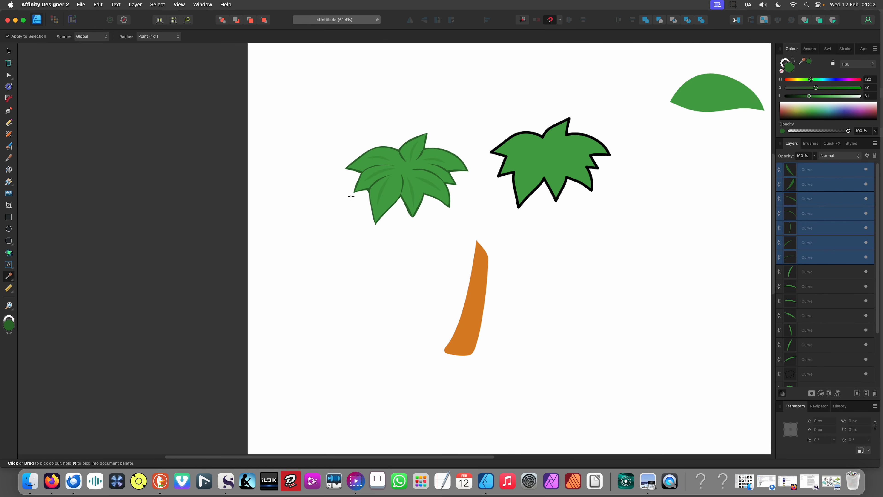
{"action": "key", "text": "super+d"}
{"action": "key", "text": "v"}
Move the outer end nodes of the lower-right dividing curve into the border so it joins the notch smoothly
{"action": "scroll", "coordinate": [460, 181], "scroll_direction": "up", "scroll_amount": 3}
{"action": "scroll", "coordinate": [460, 180], "scroll_direction": "up", "scroll_amount": 8}
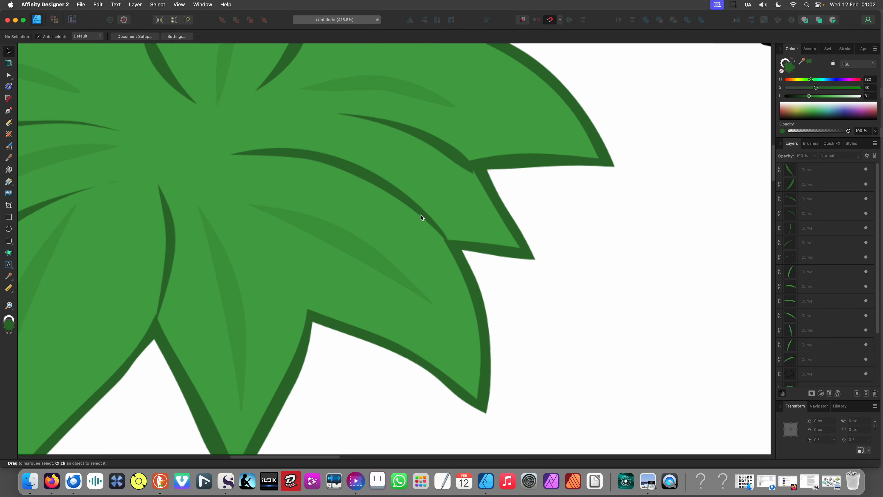
{"action": "key", "text": "a"}
{"action": "left_click", "coordinate": [449, 239]}
{"action": "left_click", "coordinate": [447, 242]}
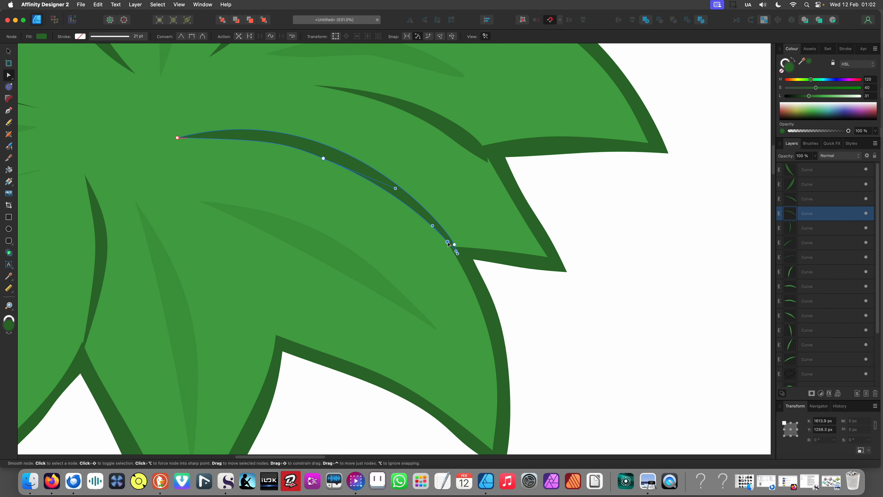
{"action": "left_click_drag", "start_coordinate": [448, 242], "coordinate": [469, 279]}
{"action": "left_click_drag", "start_coordinate": [455, 244], "coordinate": [471, 248]}
Bend the outer end of the upper-right dividing curve into the border notch and adjust its lower edge node
{"action": "left_click", "coordinate": [475, 139]}
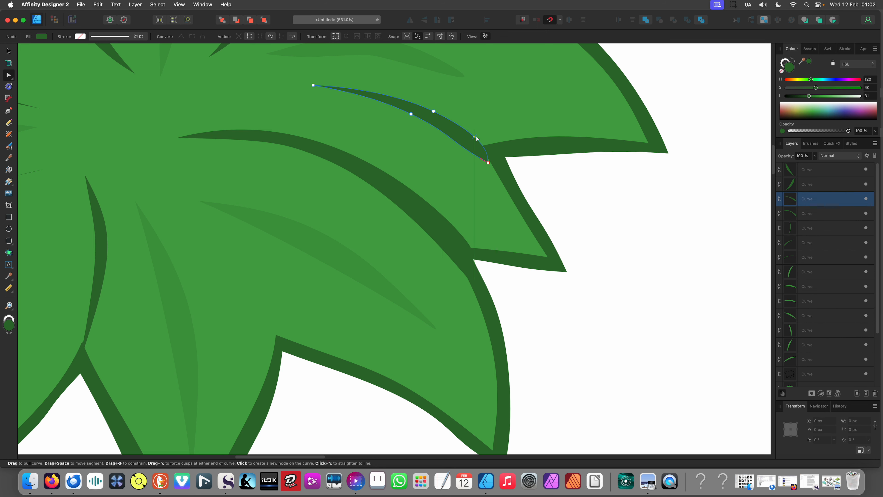
{"action": "left_click_drag", "start_coordinate": [475, 139], "coordinate": [500, 143]}
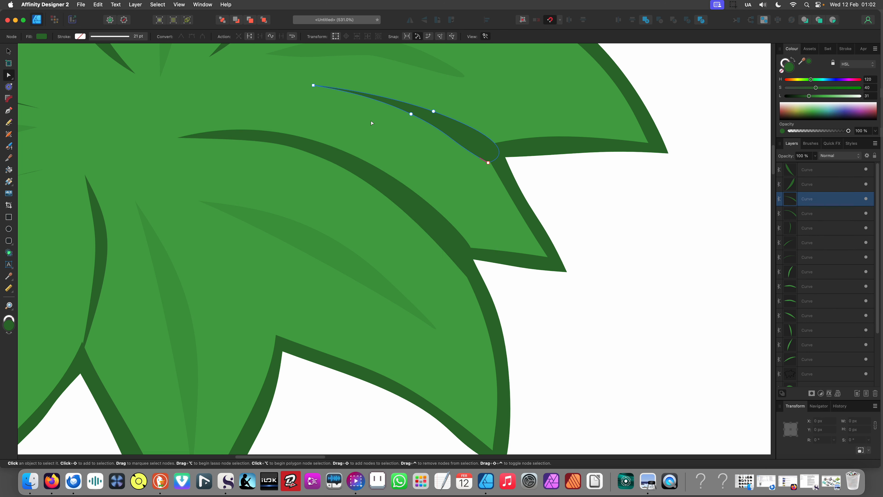
{"action": "left_click_drag", "start_coordinate": [411, 114], "coordinate": [414, 120]}
Extend the outer ends of the two short dividing shapes beside the top leaf into the border at their notches
{"action": "scroll", "coordinate": [414, 120], "scroll_direction": "down", "scroll_amount": 10}
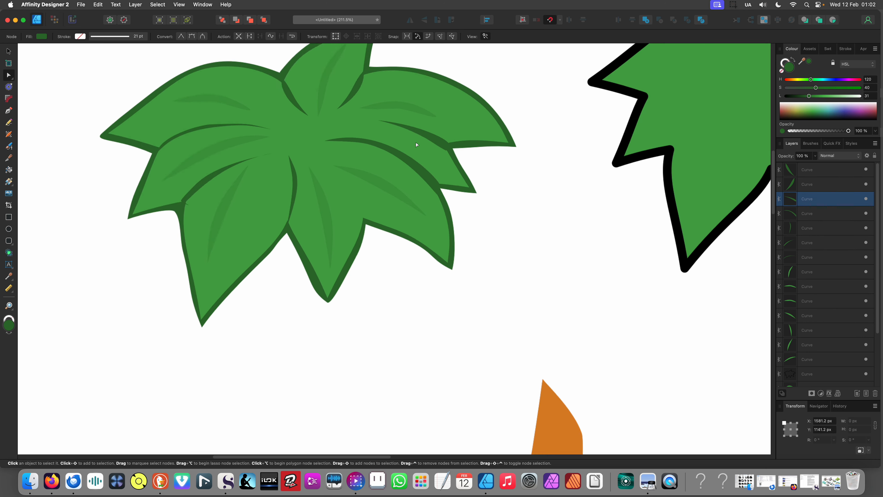
{"action": "scroll", "coordinate": [376, 150], "scroll_direction": "up", "scroll_amount": 8}
{"action": "scroll", "coordinate": [398, 152], "scroll_direction": "up", "scroll_amount": 4}
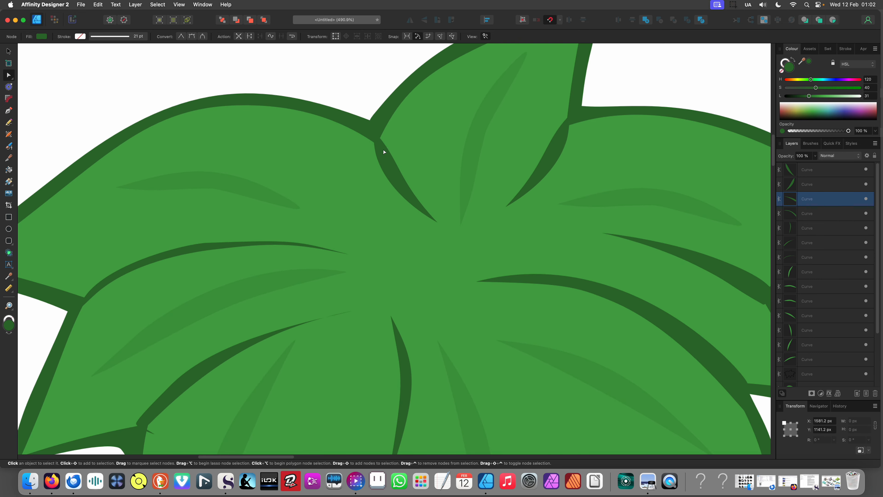
{"action": "left_click", "coordinate": [380, 146]}
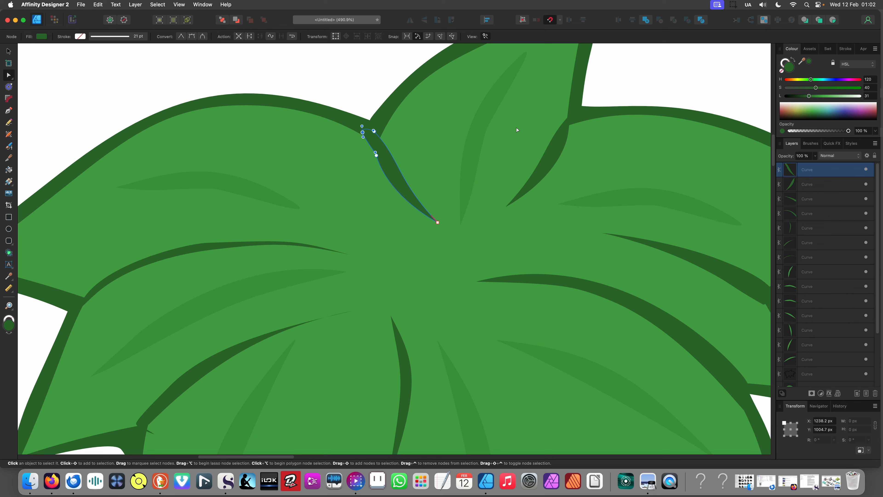
{"action": "left_click", "coordinate": [560, 138]}
{"action": "left_click_drag", "start_coordinate": [568, 123], "coordinate": [581, 122]}
Select the upper-left dividing curve and move its outer end node into the border at the notch
{"action": "scroll", "coordinate": [444, 159], "scroll_direction": "down", "scroll_amount": 10}
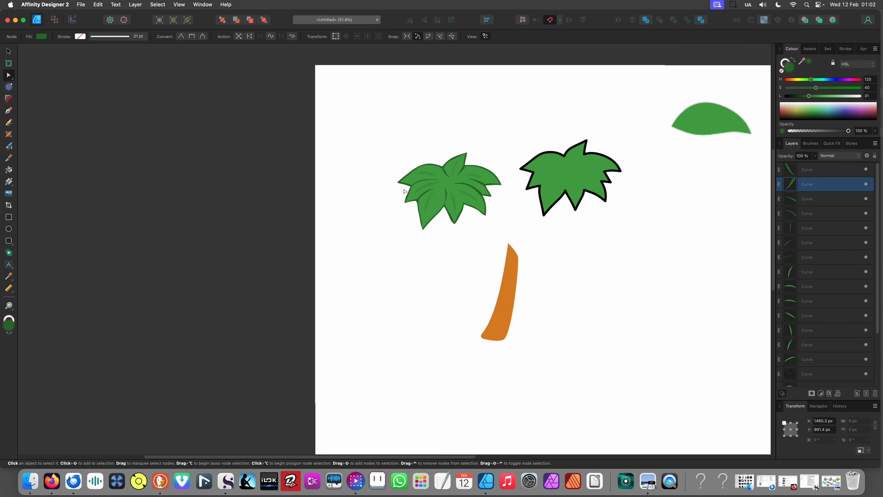
{"action": "scroll", "coordinate": [379, 194], "scroll_direction": "up", "scroll_amount": 3}
{"action": "scroll", "coordinate": [426, 177], "scroll_direction": "up", "scroll_amount": 10}
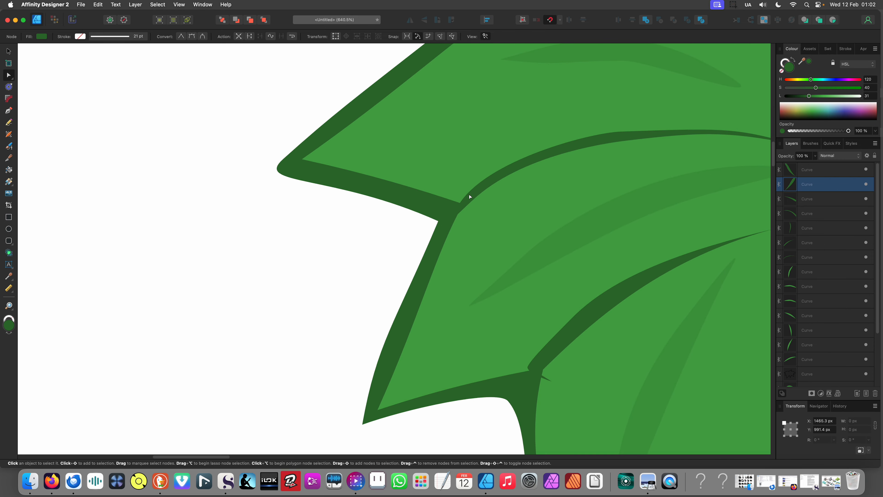
{"action": "left_click", "coordinate": [470, 196]}
{"action": "left_click_drag", "start_coordinate": [455, 211], "coordinate": [430, 202]}
{"action": "scroll", "coordinate": [430, 201], "scroll_direction": "down", "scroll_amount": 5}
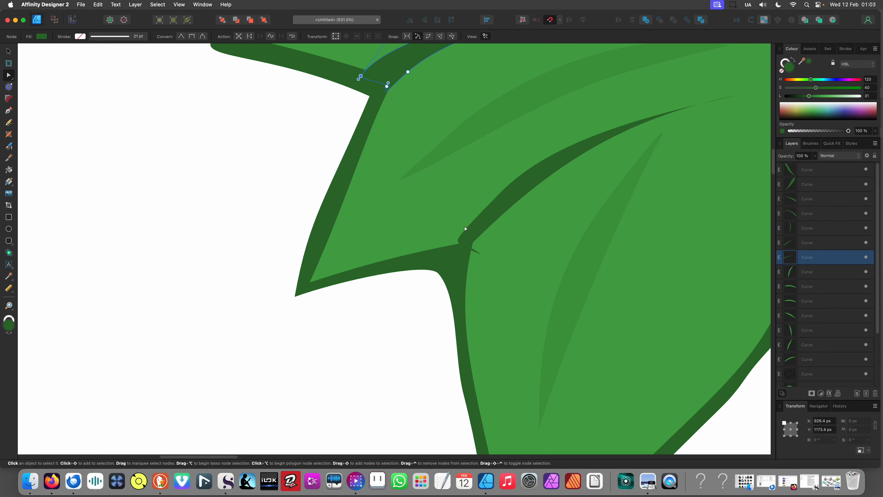
Delete the stray node at the lower-left dividing curve's outer end and move the remaining end node into the border
{"action": "left_click", "coordinate": [479, 253]}
{"action": "key", "text": "Delete"}
{"action": "left_click_drag", "start_coordinate": [476, 250], "coordinate": [449, 252]}
{"action": "scroll", "coordinate": [419, 233], "scroll_direction": "down", "scroll_amount": 10}
{"action": "scroll", "coordinate": [498, 254], "scroll_direction": "up", "scroll_amount": 7}
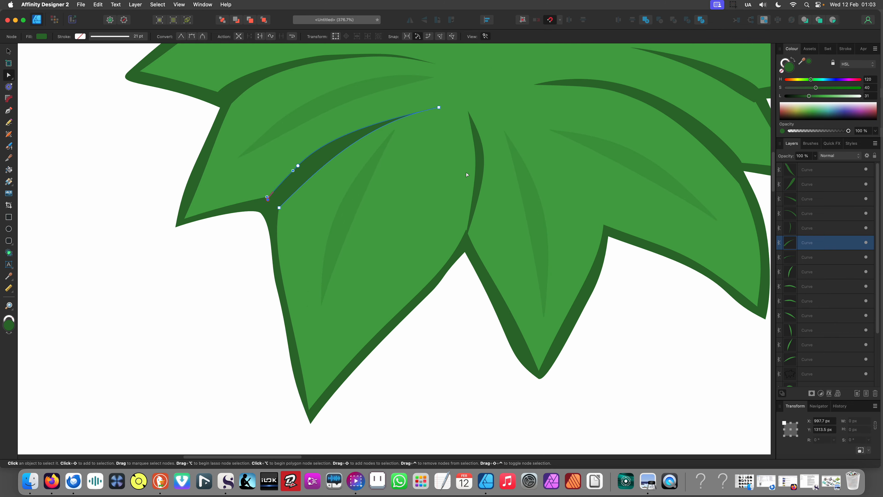
Move the lower end node of the central bottom dividing curve into the border notch and deselect the curve
{"action": "scroll", "coordinate": [483, 195], "scroll_direction": "up", "scroll_amount": 3}
{"action": "left_click", "coordinate": [475, 198]}
{"action": "left_click_drag", "start_coordinate": [462, 280], "coordinate": [480, 282]}
{"action": "scroll", "coordinate": [479, 281], "scroll_direction": "down", "scroll_amount": 15}
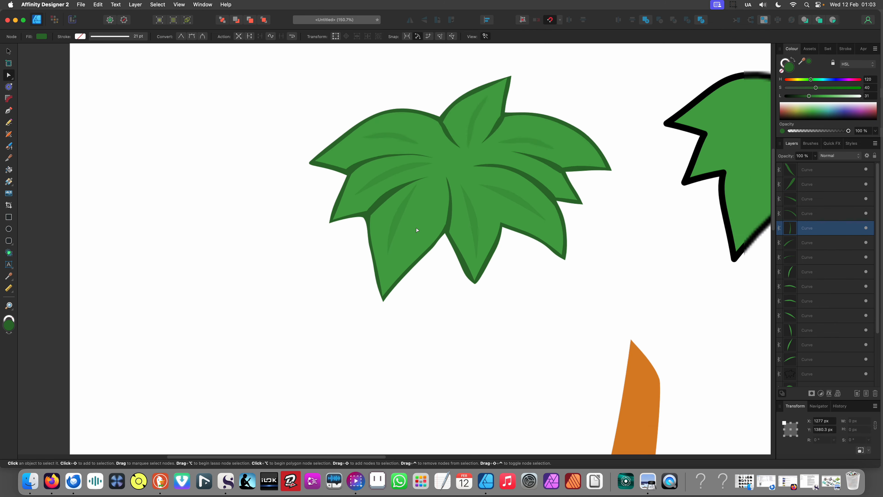
{"action": "left_click", "coordinate": [437, 251]}
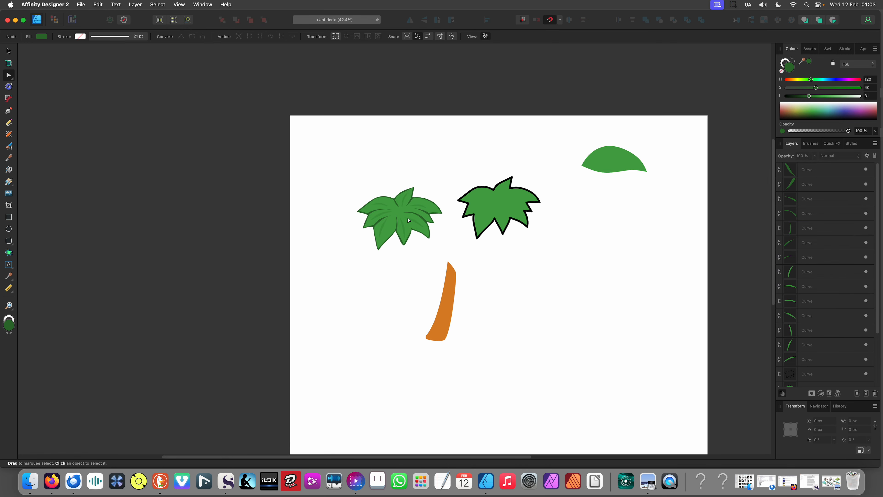
Draw a small bow-tie-shaped patch at the crown's centre with the Pencil tool and fill it with the green sampled from the top leaf's vein
{"action": "scroll", "coordinate": [407, 214], "scroll_direction": "up", "scroll_amount": 12}
{"action": "key", "text": "n"}
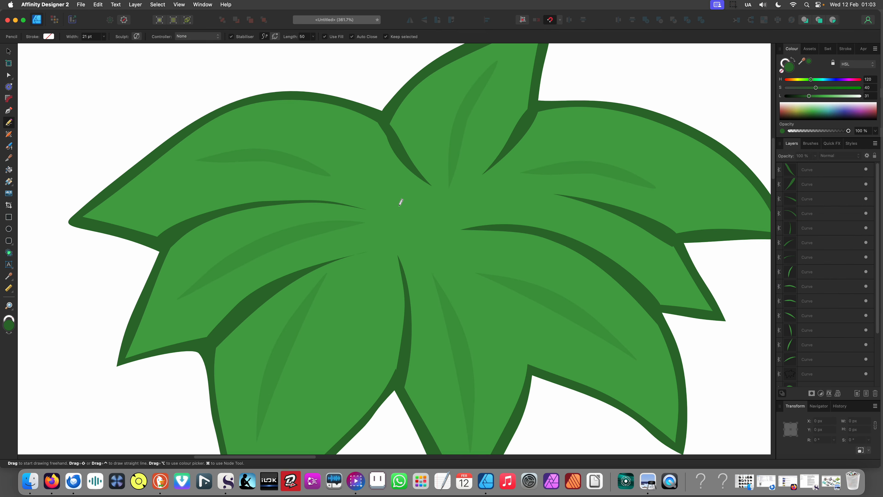
{"action": "mouse_move", "coordinate": [449, 222]}
{"action": "left_mouse_down"}
{"action": "mouse_move", "coordinate": [452, 250]}
{"action": "mouse_move", "coordinate": [422, 226]}
{"action": "mouse_move", "coordinate": [381, 236]}
{"action": "mouse_move", "coordinate": [398, 204]}
{"action": "mouse_move", "coordinate": [383, 192]}
{"action": "mouse_move", "coordinate": [418, 190]}
{"action": "left_mouse_up"}
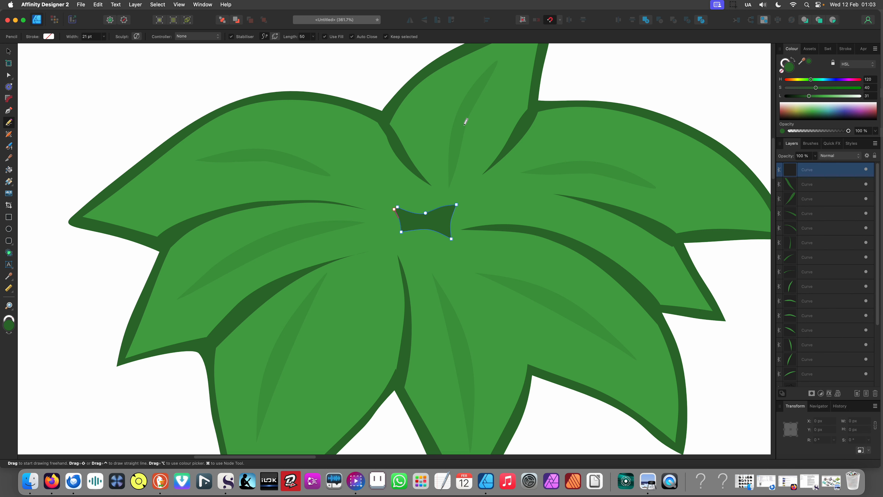
{"action": "key", "text": "i"}
{"action": "left_click", "coordinate": [460, 124]}
{"action": "scroll", "coordinate": [429, 171], "scroll_direction": "down", "scroll_amount": 12}
{"action": "key", "text": "v"}
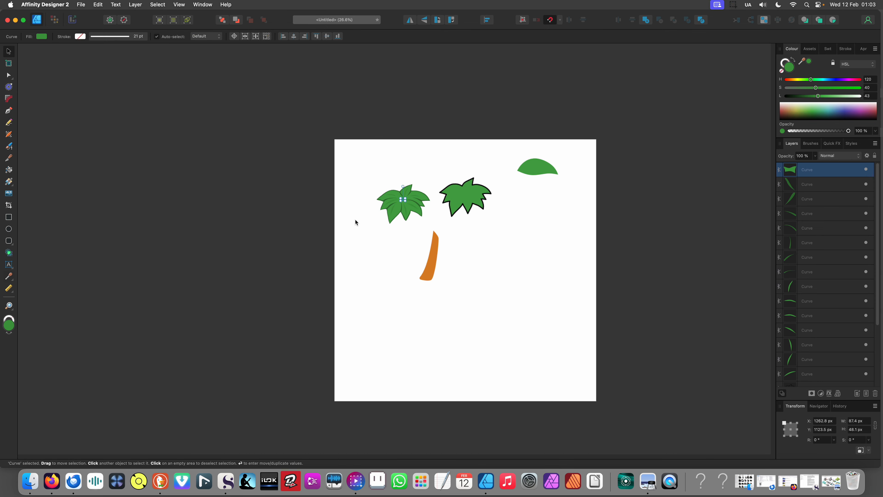
{"action": "left_click", "coordinate": [356, 222]}
Move the orange trunk under the detailed crown and check how the palm looks as a whole
{"action": "scroll", "coordinate": [431, 253], "scroll_direction": "up", "scroll_amount": 3}
{"action": "left_click", "coordinate": [433, 274]}
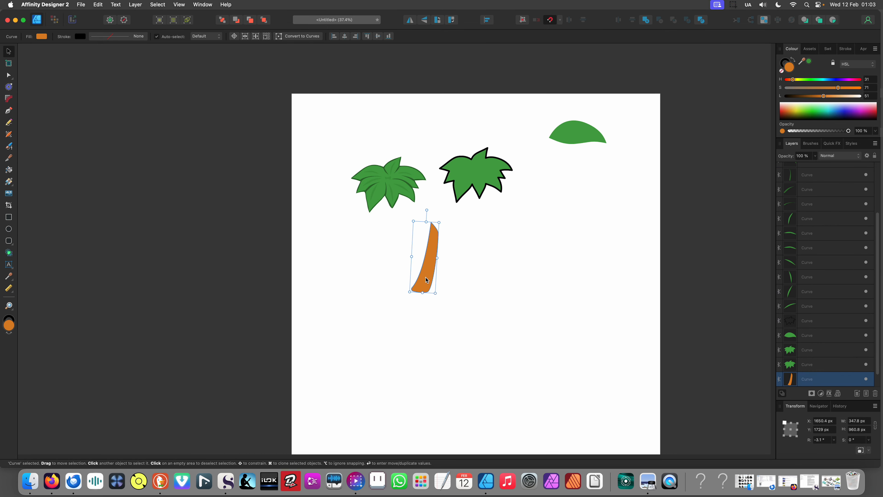
{"action": "left_click_drag", "start_coordinate": [425, 279], "coordinate": [377, 245]}
{"action": "left_click", "coordinate": [406, 269]}
{"action": "scroll", "coordinate": [406, 269], "scroll_direction": "down", "scroll_amount": 4}
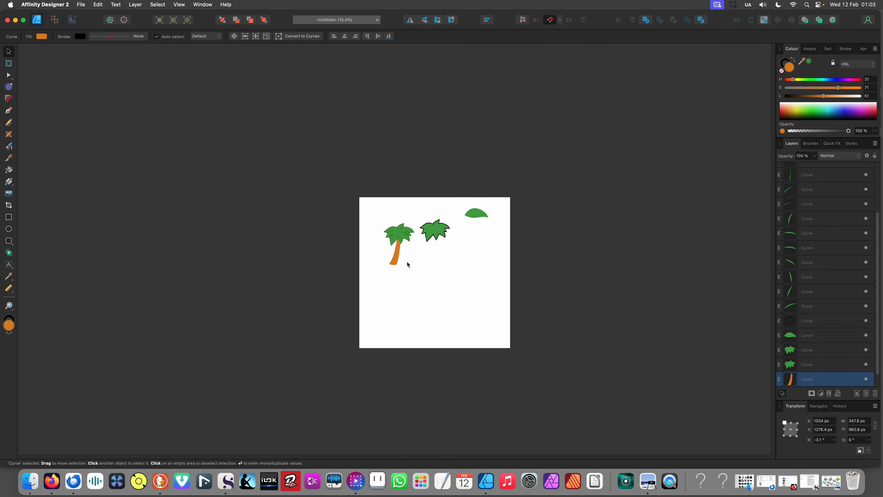
{"action": "scroll", "coordinate": [408, 256], "scroll_direction": "up", "scroll_amount": 8}
{"action": "scroll", "coordinate": [370, 234], "scroll_direction": "up", "scroll_amount": 6}
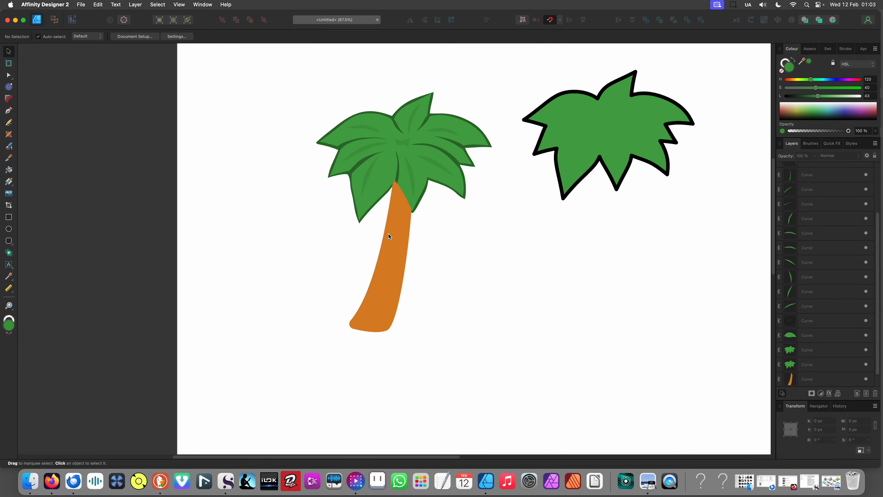
Move the trunk away from the crown onto the empty canvas between the two crowns
{"action": "scroll", "coordinate": [389, 237], "scroll_direction": "up", "scroll_amount": 4}
{"action": "left_click", "coordinate": [397, 241]}
{"action": "scroll", "coordinate": [412, 247], "scroll_direction": "down", "scroll_amount": 6}
{"action": "left_click_drag", "start_coordinate": [418, 253], "coordinate": [492, 296]}
{"action": "left_click", "coordinate": [556, 312]}
{"action": "scroll", "coordinate": [556, 312], "scroll_direction": "up", "scroll_amount": 3}
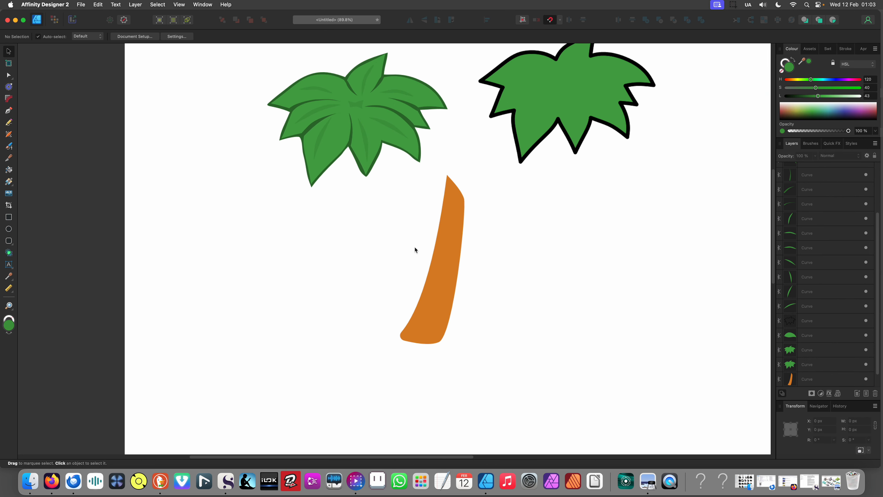
Sample the dark green of the crown's border and try to draw a freehand silhouette down the upright trunk's edge
{"action": "scroll", "coordinate": [449, 254], "scroll_direction": "up", "scroll_amount": 3}
{"action": "key", "text": "i"}
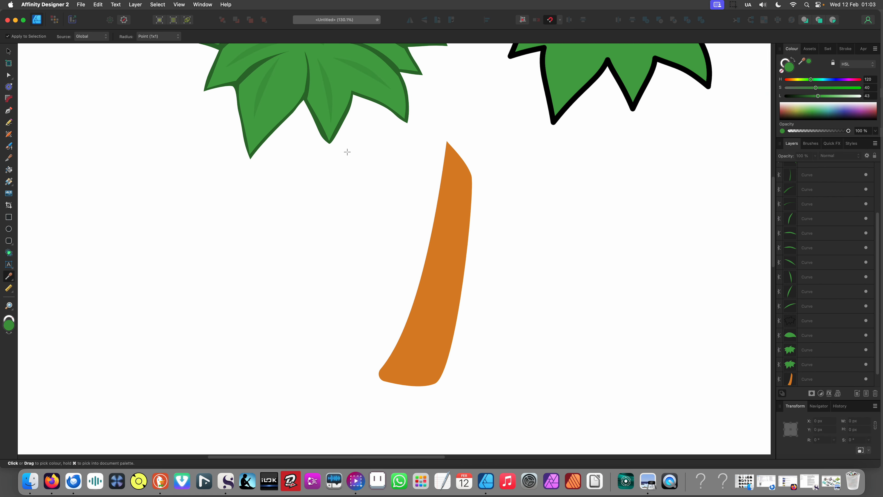
{"action": "left_click", "coordinate": [341, 121]}
{"action": "key", "text": "n"}
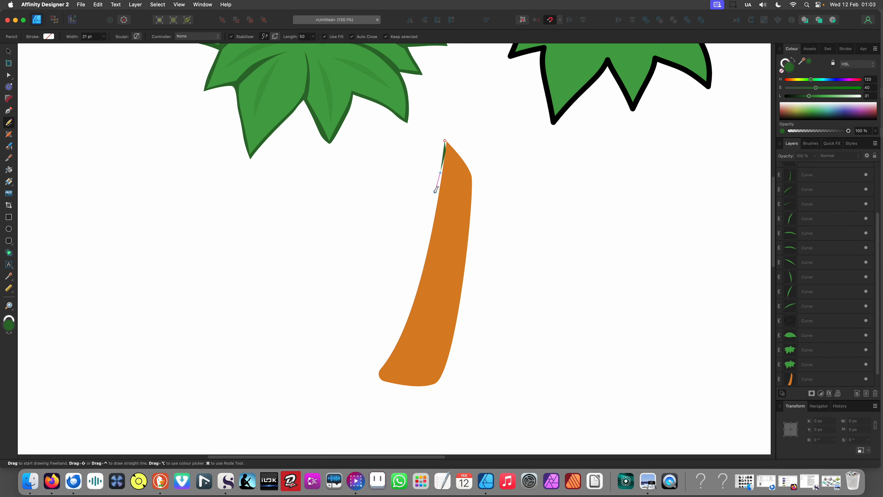
{"action": "left_click_drag", "start_coordinate": [426, 237], "coordinate": [391, 322]}
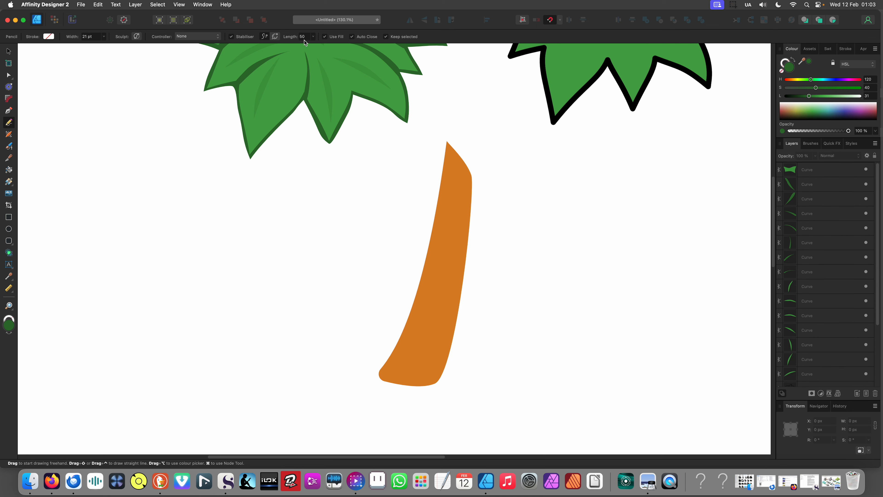
Set the Pencil stabiliser length to 89 and rotate the trunk so it lies horizontally
{"action": "left_click", "coordinate": [312, 38]}
{"action": "key", "text": "v"}
{"action": "left_click", "coordinate": [454, 209]}
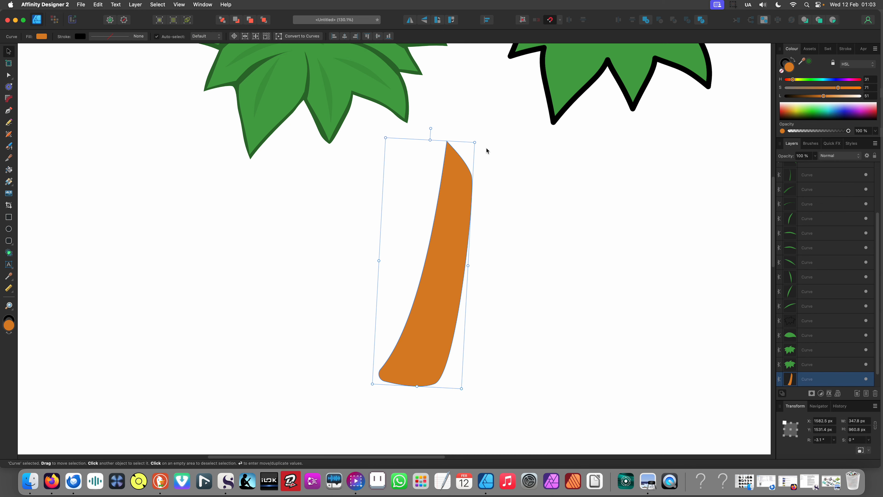
{"action": "left_click_drag", "start_coordinate": [481, 142], "coordinate": [539, 284]}
{"action": "left_click", "coordinate": [467, 333]}
Draw a closed dark green silhouette slightly larger than the trunk with the Pencil tool and place it behind all other objects
{"action": "key", "text": "n"}
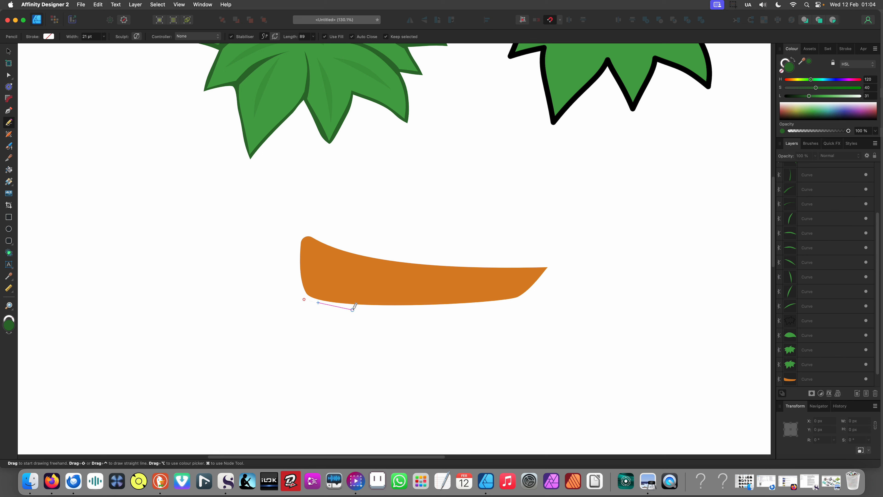
{"action": "mouse_move", "coordinate": [390, 309]}
{"action": "left_mouse_down"}
{"action": "mouse_move", "coordinate": [547, 299]}
{"action": "mouse_move", "coordinate": [565, 256]}
{"action": "mouse_move", "coordinate": [564, 229]}
{"action": "mouse_move", "coordinate": [535, 254]}
{"action": "mouse_move", "coordinate": [451, 264]}
{"action": "mouse_move", "coordinate": [352, 254]}
{"action": "mouse_move", "coordinate": [280, 223]}
{"action": "mouse_move", "coordinate": [268, 247]}
{"action": "mouse_move", "coordinate": [290, 285]}
{"action": "left_mouse_up"}
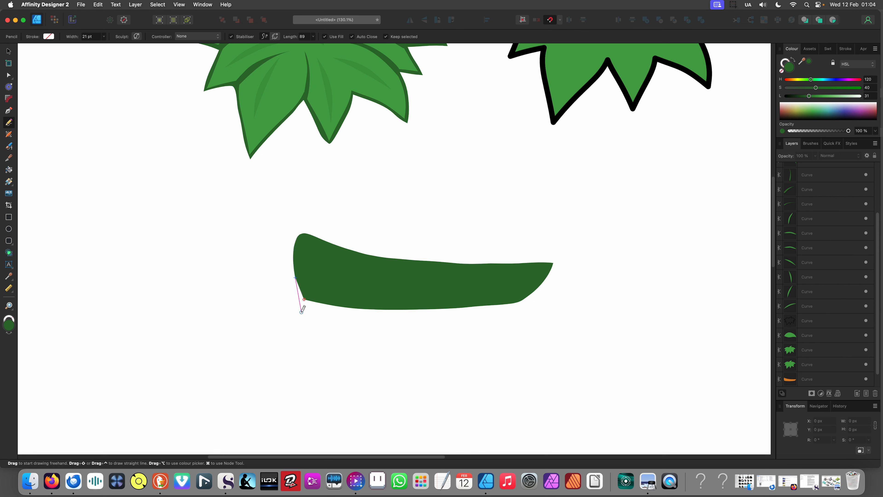
{"action": "left_click_drag", "start_coordinate": [320, 325], "coordinate": [322, 327]}
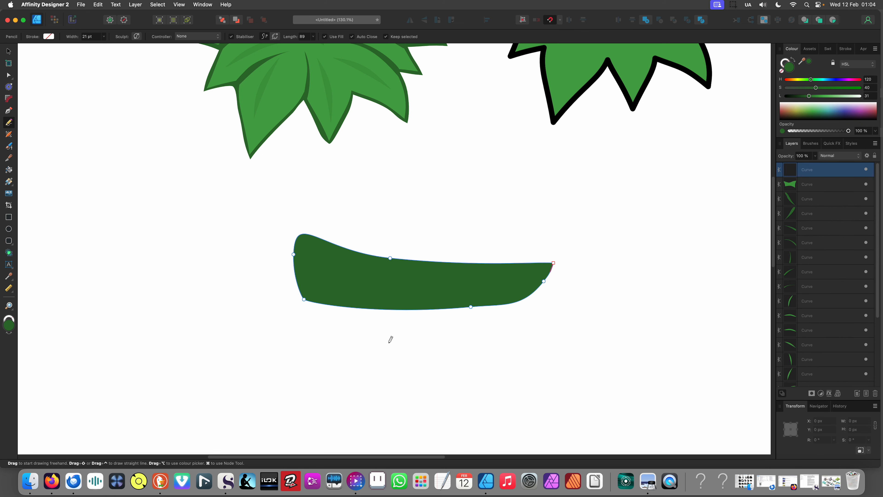
{"action": "key", "text": "v"}
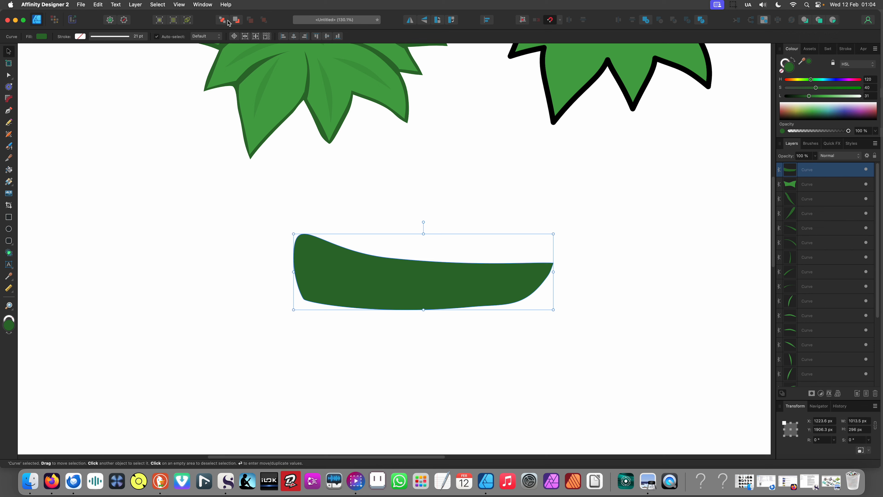
{"action": "left_click", "coordinate": [230, 23]}
Select the trunk and its silhouette together and rotate them about 88° so the trunk stands upright
{"action": "left_click_drag", "start_coordinate": [550, 348], "coordinate": [434, 298]}
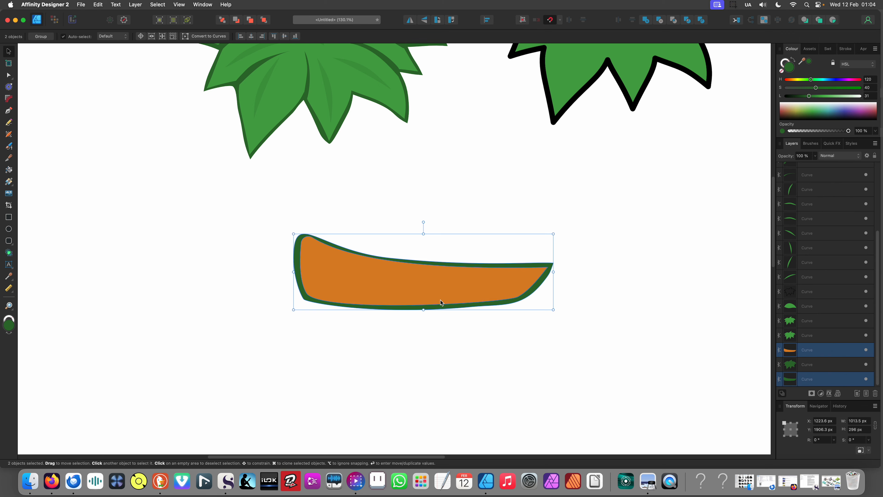
{"action": "left_click_drag", "start_coordinate": [558, 317], "coordinate": [458, 207]}
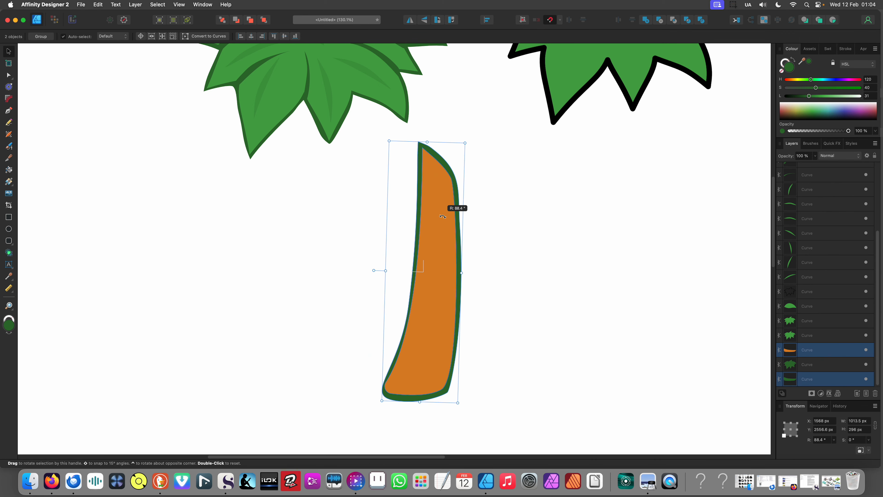
{"action": "left_click", "coordinate": [491, 235]}
{"action": "scroll", "coordinate": [449, 333], "scroll_direction": "up", "scroll_amount": 1}
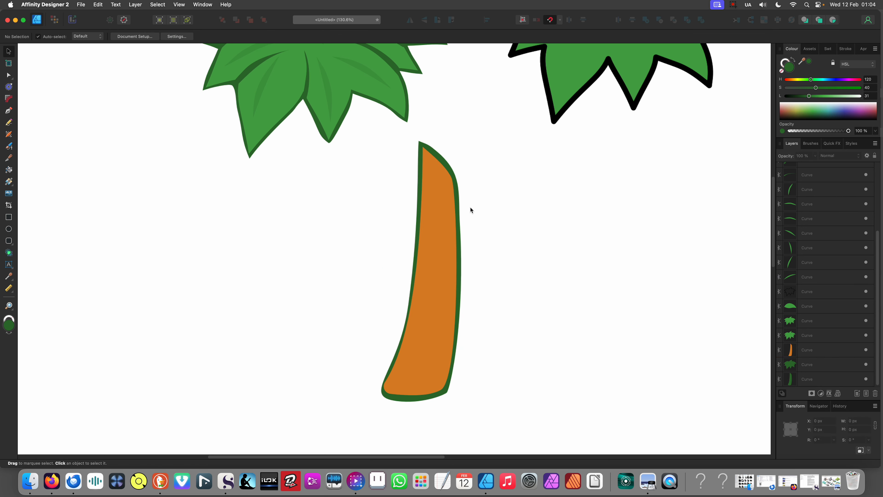
Fill the trunk's silhouette with the orange sampled from the trunk and darken it to a lightness of 25
{"action": "left_click", "coordinate": [453, 173]}
{"action": "key", "text": "i"}
{"action": "left_click", "coordinate": [446, 212]}
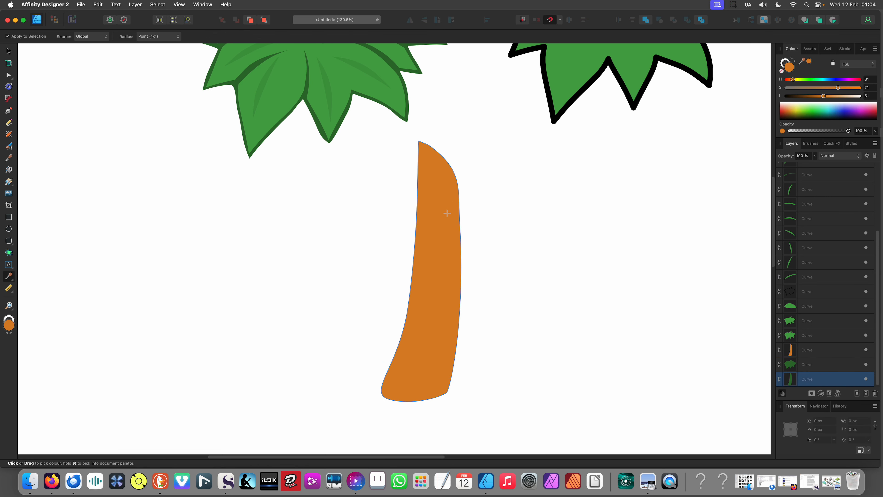
{"action": "left_click_drag", "start_coordinate": [825, 99], "coordinate": [805, 98]}
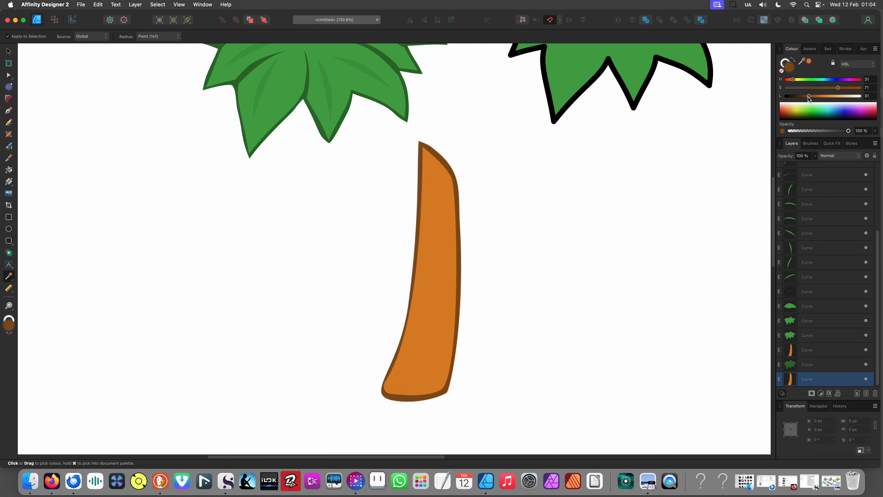
{"action": "key", "text": "v"}
{"action": "key", "text": "i"}
{"action": "left_click", "coordinate": [488, 329]}
{"action": "key", "text": "v"}
{"action": "key", "text": "super+z"}
Select the trunk with its brown silhouette and move both under the detailed crown
{"action": "left_click", "coordinate": [505, 352]}
{"action": "left_click_drag", "start_coordinate": [526, 363], "coordinate": [266, 209]}
{"action": "key", "text": "super+0"}
{"action": "scroll", "coordinate": [400, 300], "scroll_direction": "down", "scroll_amount": 5}
{"action": "left_click", "coordinate": [393, 304]}
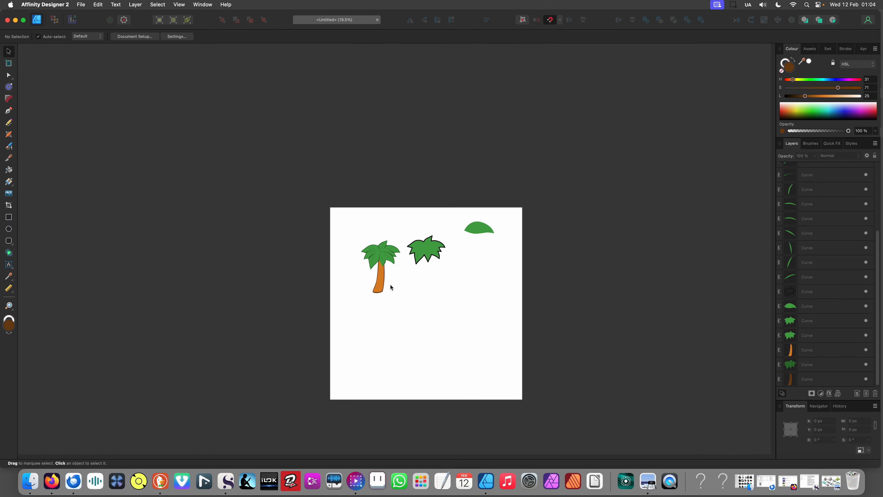
Select the orange trunk and shift its upper-right node inward to narrow the trunk below the crown
{"action": "scroll", "coordinate": [390, 285], "scroll_direction": "up", "scroll_amount": 8}
{"action": "scroll", "coordinate": [371, 249], "scroll_direction": "up", "scroll_amount": 3}
{"action": "left_click", "coordinate": [371, 249]}
{"action": "key", "text": "a"}
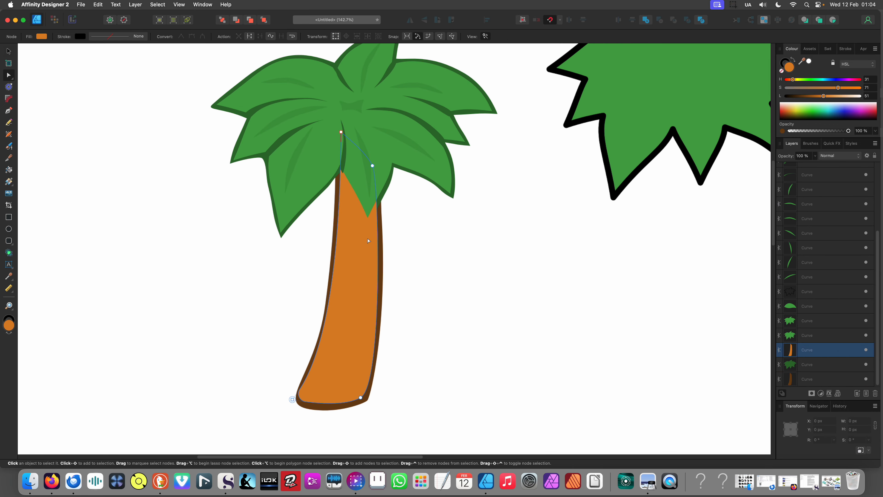
{"action": "scroll", "coordinate": [382, 240], "scroll_direction": "up", "scroll_amount": 2}
{"action": "left_click_drag", "start_coordinate": [374, 153], "coordinate": [363, 149]}
Move the brown silhouette's upper-right node inward and adjust the right edge's handles to follow the narrowed trunk with a thin border
{"action": "left_click", "coordinate": [379, 218]}
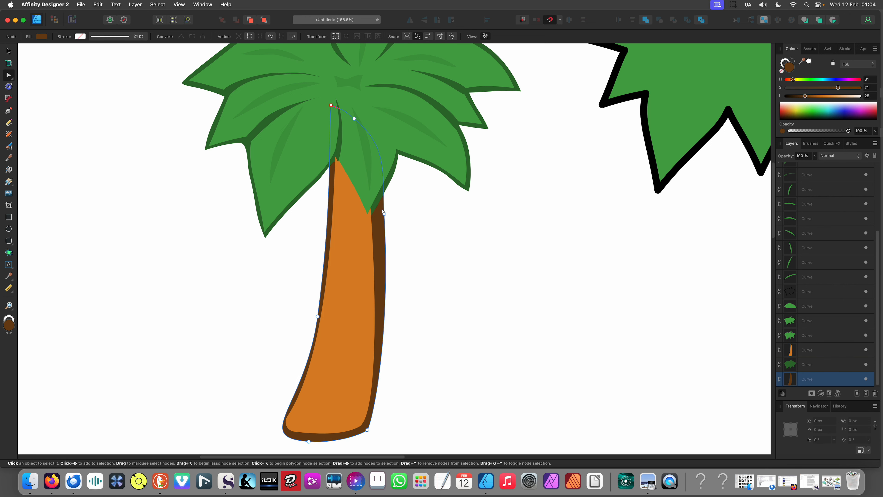
{"action": "left_click_drag", "start_coordinate": [384, 213], "coordinate": [375, 220]}
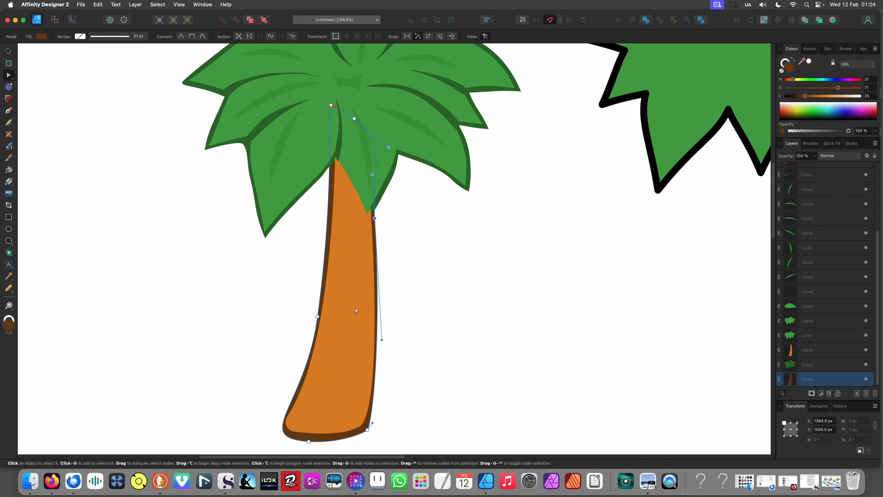
{"action": "left_click_drag", "start_coordinate": [382, 340], "coordinate": [385, 364]}
{"action": "left_click_drag", "start_coordinate": [372, 422], "coordinate": [376, 419]}
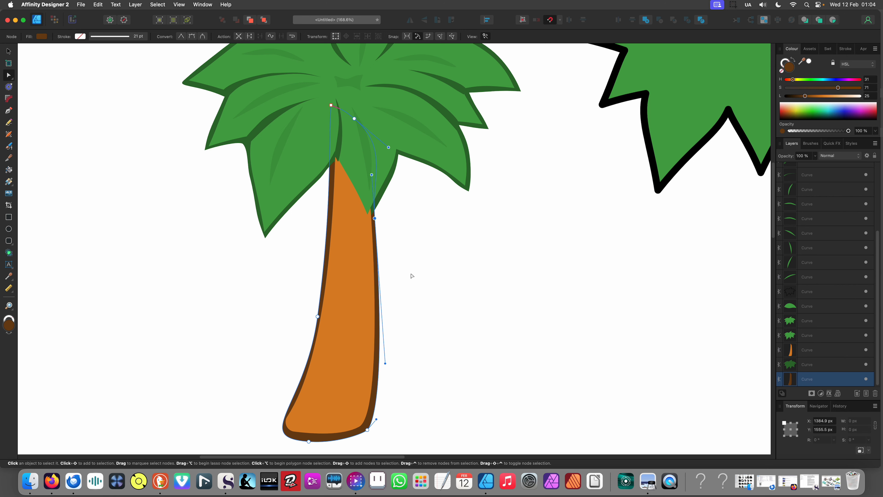
{"action": "scroll", "coordinate": [361, 268], "scroll_direction": "down", "scroll_amount": 6}
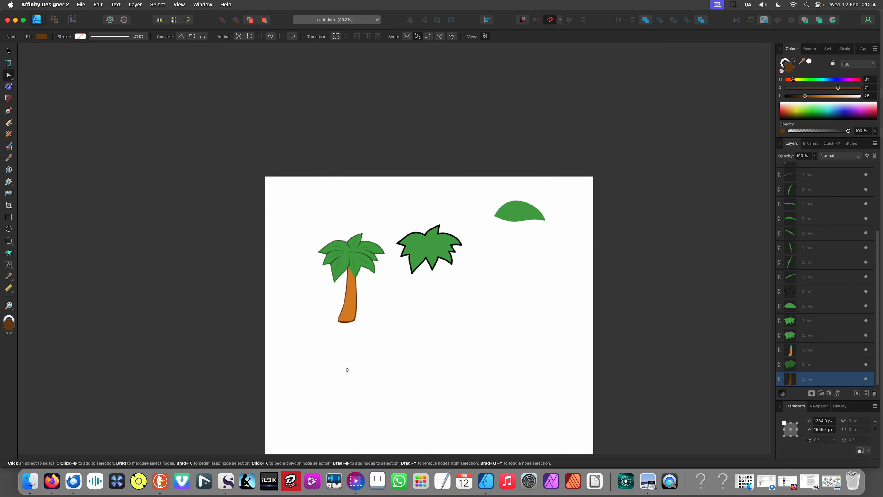
{"action": "left_click", "coordinate": [348, 371]}
Raise the brown silhouette's bottom node and adjust its lower-right corner node to thin the border around the trunk's base
{"action": "scroll", "coordinate": [358, 326], "scroll_direction": "up", "scroll_amount": 3}
{"action": "scroll", "coordinate": [292, 303], "scroll_direction": "up", "scroll_amount": 5}
{"action": "left_click", "coordinate": [386, 386]}
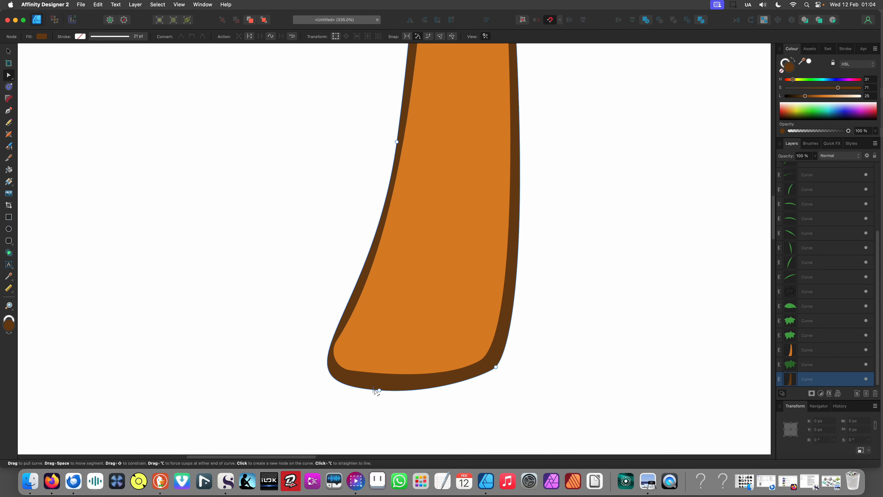
{"action": "left_click", "coordinate": [384, 384]}
{"action": "left_click_drag", "start_coordinate": [385, 384], "coordinate": [383, 383]}
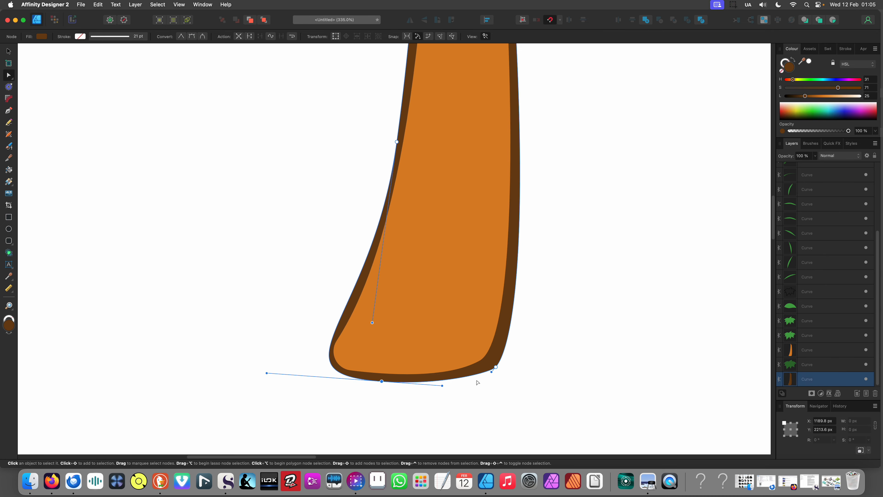
{"action": "left_click", "coordinate": [491, 367]}
{"action": "scroll", "coordinate": [383, 226], "scroll_direction": "down", "scroll_amount": 10}
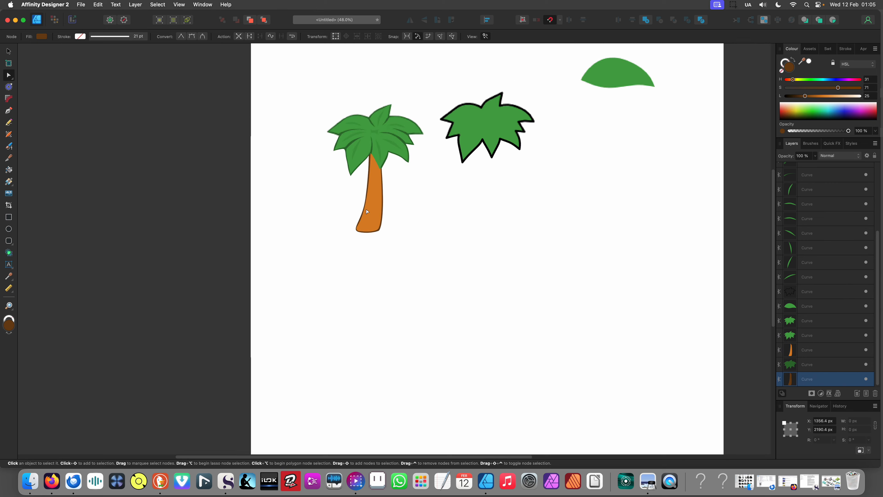
{"action": "left_click", "coordinate": [397, 243]}
{"action": "scroll", "coordinate": [397, 244], "scroll_direction": "up", "scroll_amount": 3}
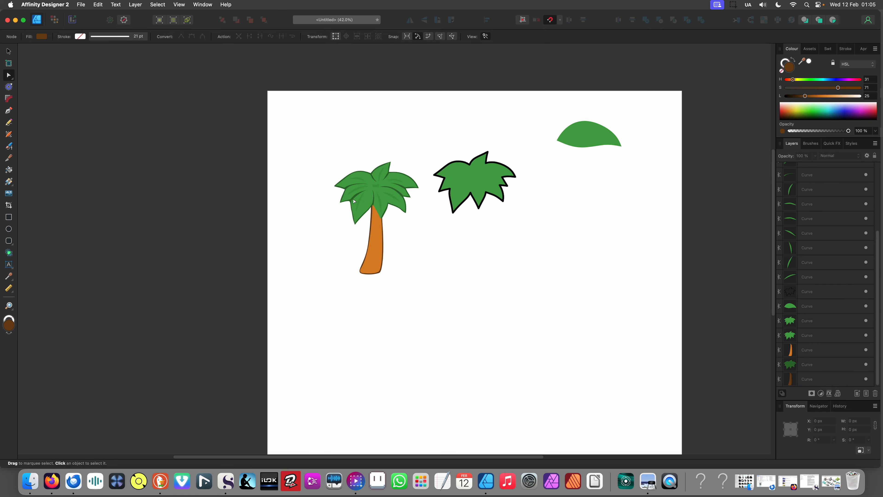
{"action": "scroll", "coordinate": [354, 201], "scroll_direction": "up", "scroll_amount": 6}
{"action": "scroll", "coordinate": [386, 219], "scroll_direction": "down", "scroll_amount": 1}
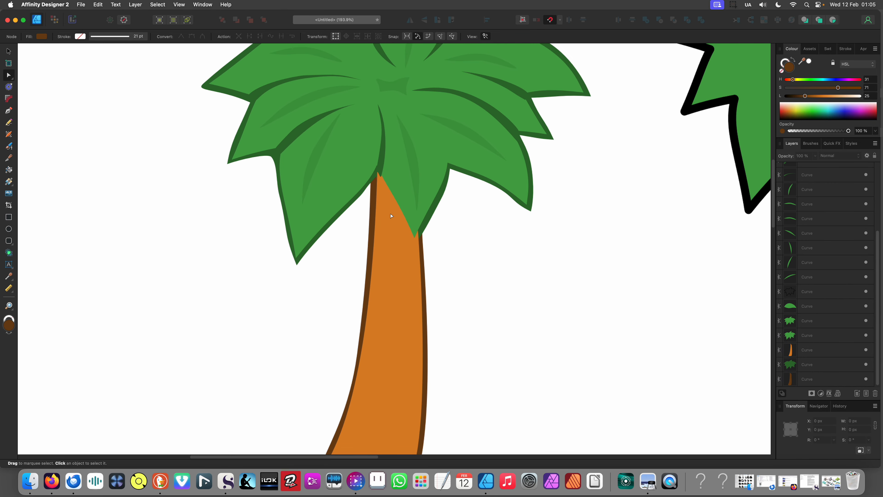
Select both the orange trunk and its dark brown outline shape and send them behind the dark green foliage outline
{"action": "left_click_drag", "start_coordinate": [439, 268], "coordinate": [331, 296]}
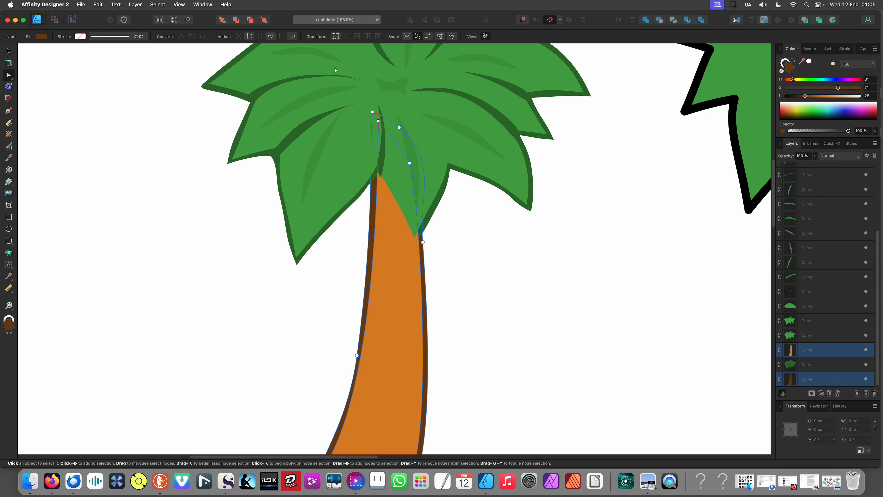
{"action": "left_click", "coordinate": [226, 21]}
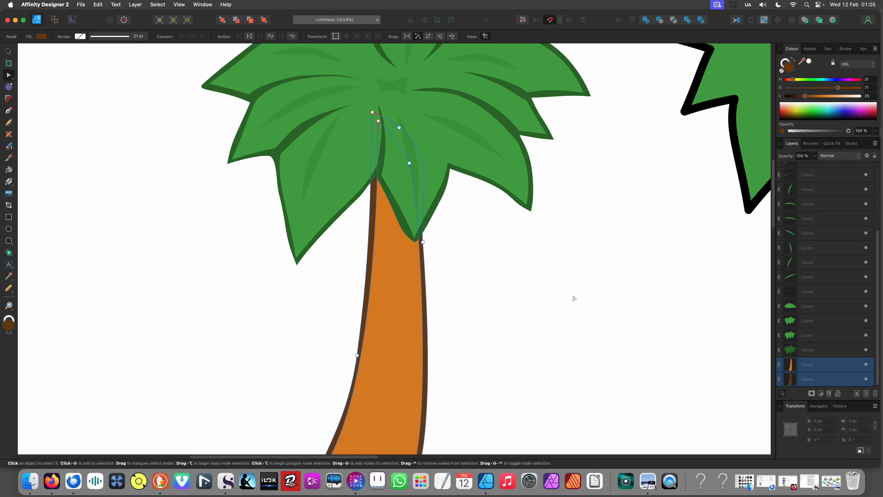
{"action": "scroll", "coordinate": [537, 253], "scroll_direction": "down", "scroll_amount": 10}
{"action": "left_click", "coordinate": [538, 286]}
{"action": "left_click_drag", "start_coordinate": [532, 285], "coordinate": [405, 243]}
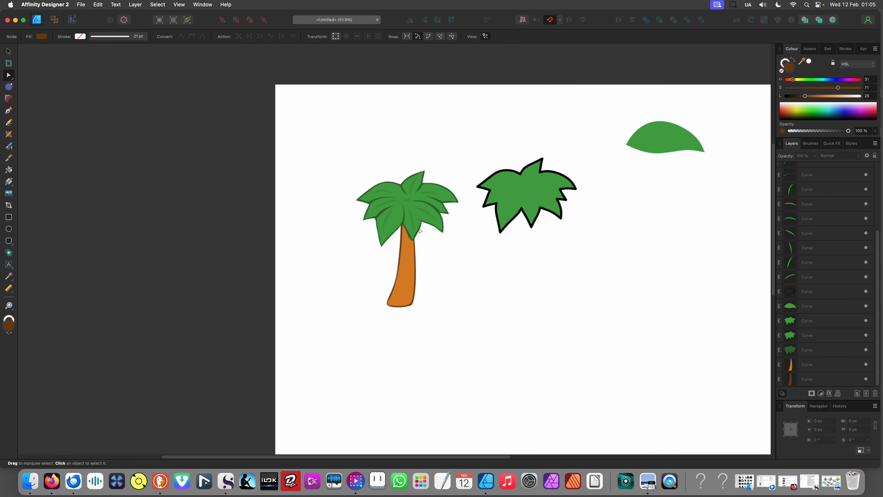
{"action": "scroll", "coordinate": [418, 254], "scroll_direction": "down", "scroll_amount": 5}
{"action": "scroll", "coordinate": [419, 256], "scroll_direction": "up", "scroll_amount": 5}
{"action": "scroll", "coordinate": [424, 265], "scroll_direction": "up", "scroll_amount": 10}
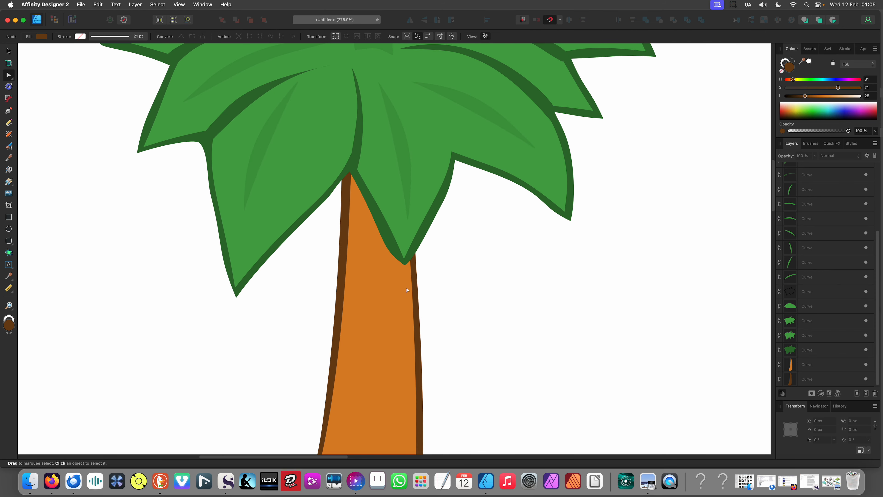
{"action": "key", "text": "i"}
{"action": "left_click", "coordinate": [386, 272]}
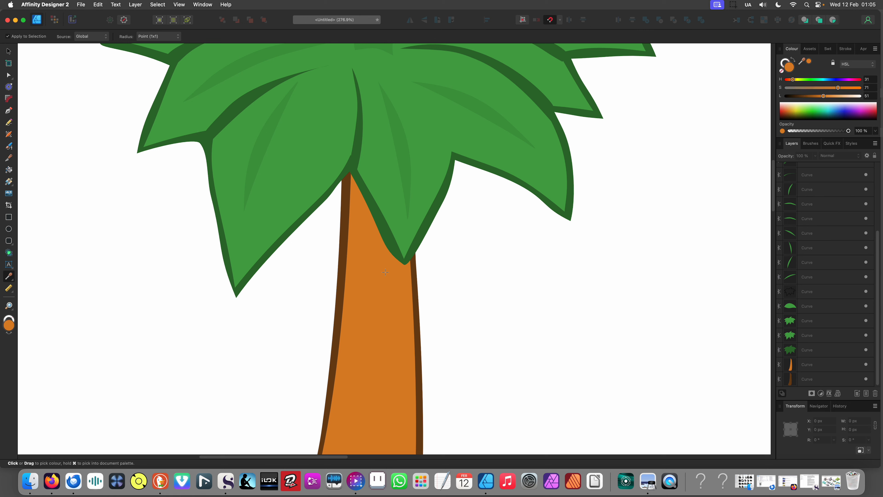
{"action": "key", "text": "n"}
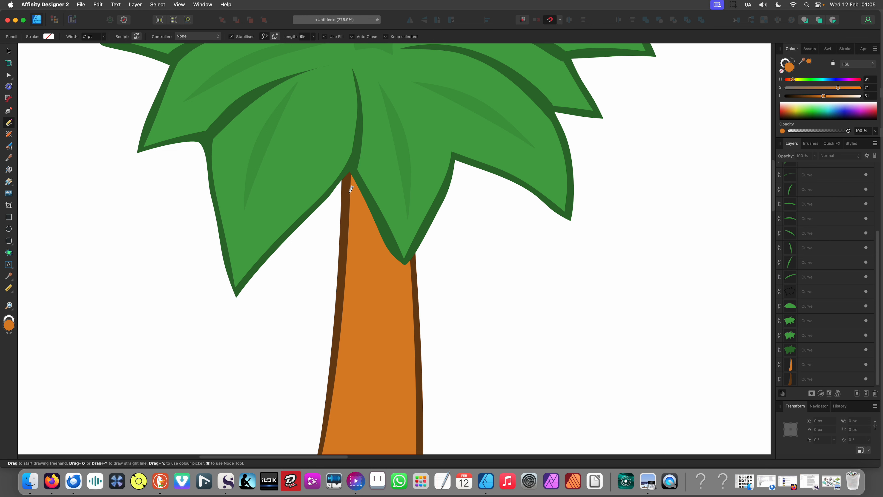
{"action": "left_click_drag", "start_coordinate": [362, 248], "coordinate": [372, 265]}
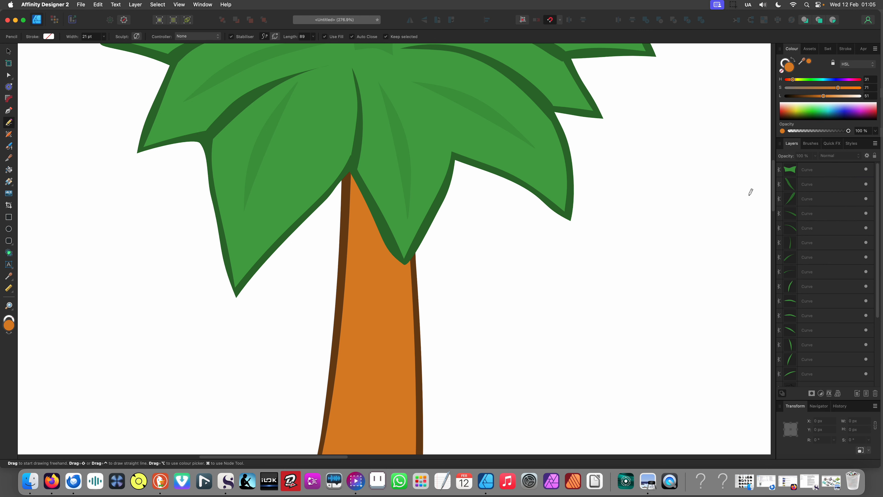
{"action": "left_click", "coordinate": [845, 96]}
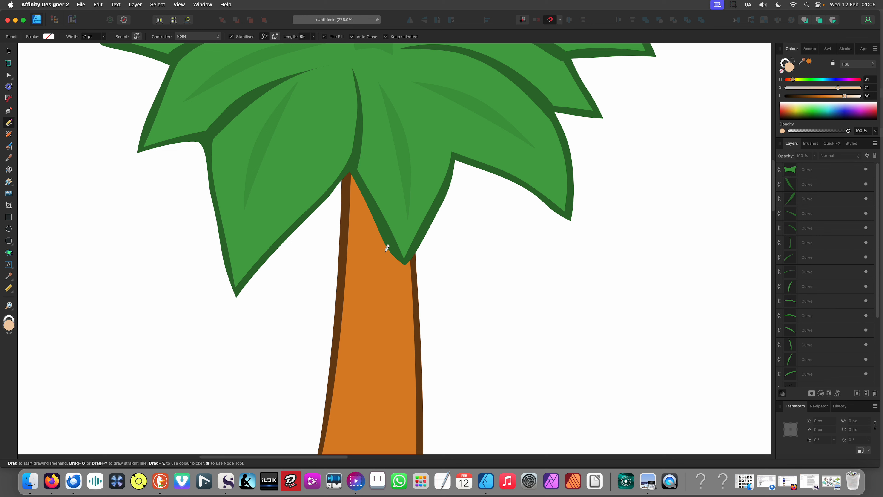
{"action": "key", "text": "i"}
{"action": "left_click", "coordinate": [350, 173]}
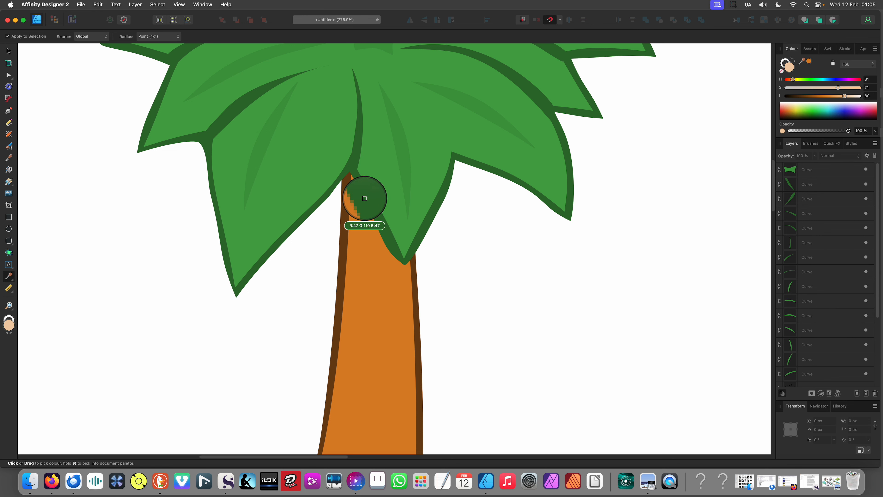
Draw a closed light-blue Pencil shape, HSL 193, 72, 60, about 124 by 352 px, over the upper trunk with a curved lower edge
{"action": "key", "text": "n"}
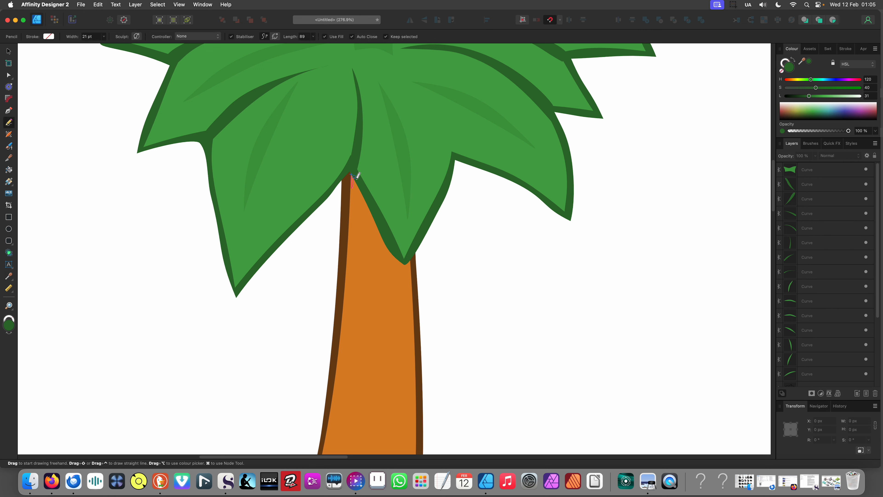
{"action": "left_click_drag", "start_coordinate": [357, 178], "coordinate": [371, 216]}
{"action": "left_click_drag", "start_coordinate": [404, 273], "coordinate": [426, 277]}
{"action": "left_click", "coordinate": [834, 112]}
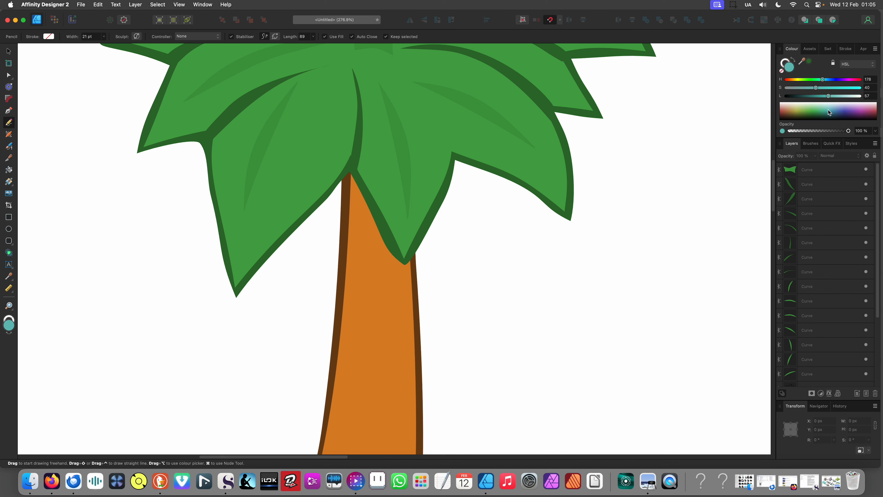
{"action": "left_click", "coordinate": [839, 87]}
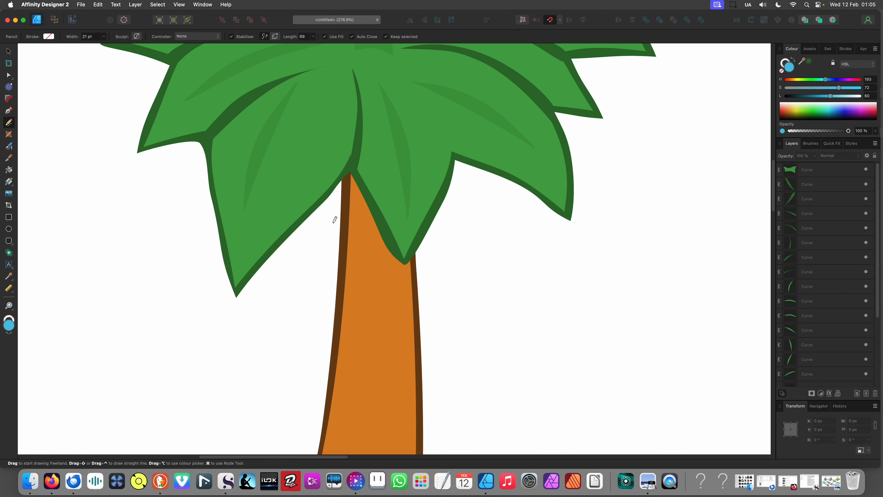
{"action": "mouse_move", "coordinate": [314, 226]}
{"action": "left_mouse_down"}
{"action": "mouse_move", "coordinate": [419, 296]}
{"action": "mouse_move", "coordinate": [302, 270]}
{"action": "left_mouse_up"}
{"action": "key", "text": "super+z"}
{"action": "mouse_move", "coordinate": [352, 229]}
{"action": "left_mouse_down"}
{"action": "mouse_move", "coordinate": [351, 299]}
{"action": "mouse_move", "coordinate": [412, 330]}
{"action": "mouse_move", "coordinate": [446, 334]}
{"action": "mouse_move", "coordinate": [420, 296]}
{"action": "mouse_move", "coordinate": [377, 116]}
{"action": "mouse_move", "coordinate": [346, 129]}
{"action": "mouse_move", "coordinate": [330, 151]}
{"action": "mouse_move", "coordinate": [370, 183]}
{"action": "mouse_move", "coordinate": [323, 189]}
{"action": "mouse_move", "coordinate": [352, 188]}
{"action": "left_mouse_up"}
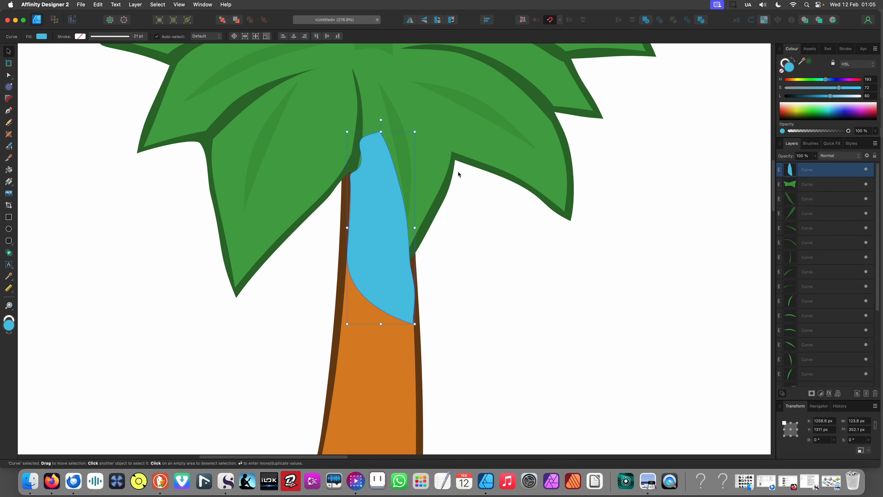
Fill the blue shape with the trunk's sampled orange and darken it to lightness 44 as a shadow
{"action": "key", "text": "i"}
{"action": "key", "text": "v"}
{"action": "key", "text": "i"}
{"action": "left_click", "coordinate": [367, 333]}
{"action": "key", "text": "v"}
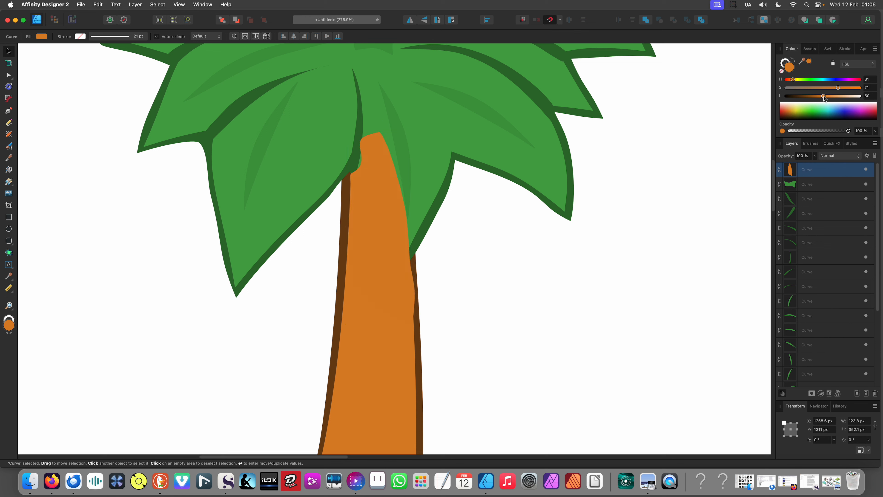
{"action": "left_click_drag", "start_coordinate": [822, 96], "coordinate": [821, 95]}
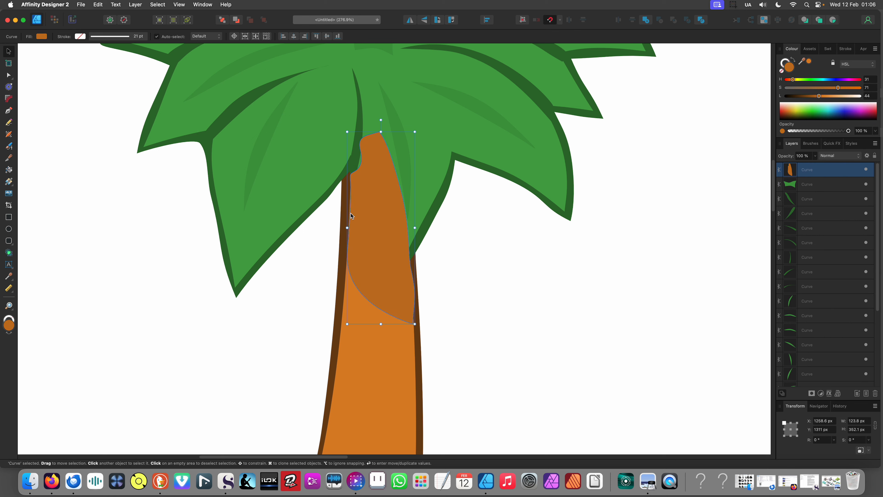
Reorder the shadow shape so it sits behind the foliage but in front of the trunk, and deselect it
{"action": "left_click", "coordinate": [237, 21]}
{"action": "left_click", "coordinate": [225, 23]}
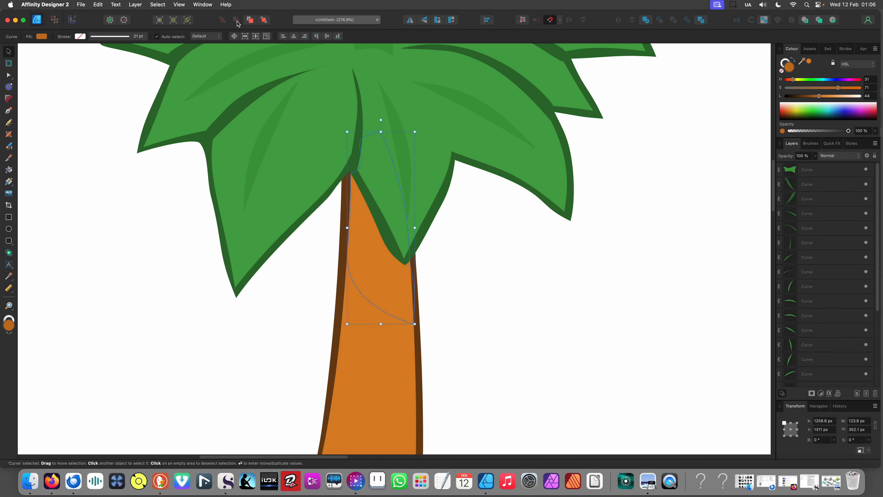
{"action": "left_click", "coordinate": [248, 21]}
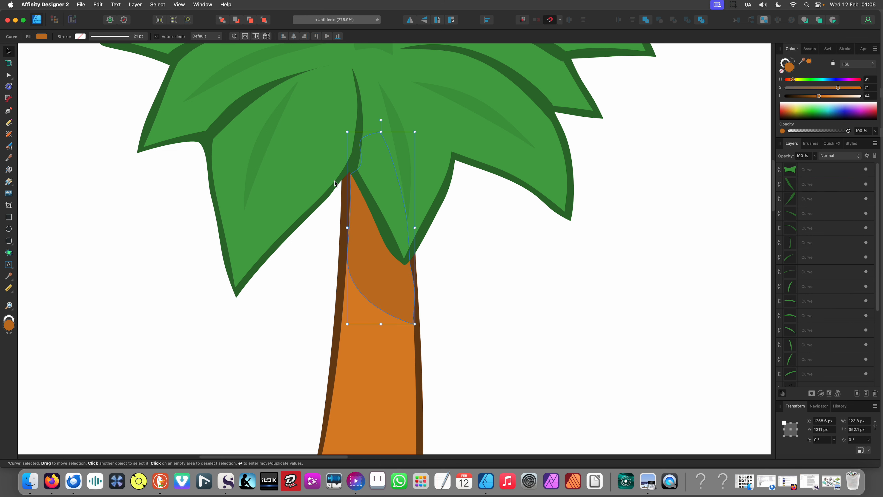
{"action": "scroll", "coordinate": [334, 184], "scroll_direction": "down", "scroll_amount": 12}
{"action": "left_click", "coordinate": [360, 312]}
{"action": "scroll", "coordinate": [348, 288], "scroll_direction": "left", "scroll_amount": 1}
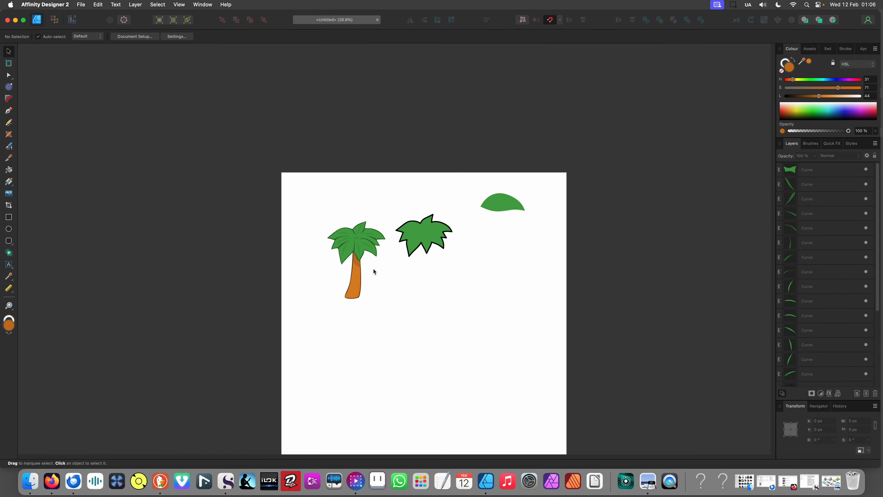
Sample the trunk outline's dark brown and draw three curved bark lines across the middle and lower trunk with the Pencil tool
{"action": "scroll", "coordinate": [374, 272], "scroll_direction": "up", "scroll_amount": 8}
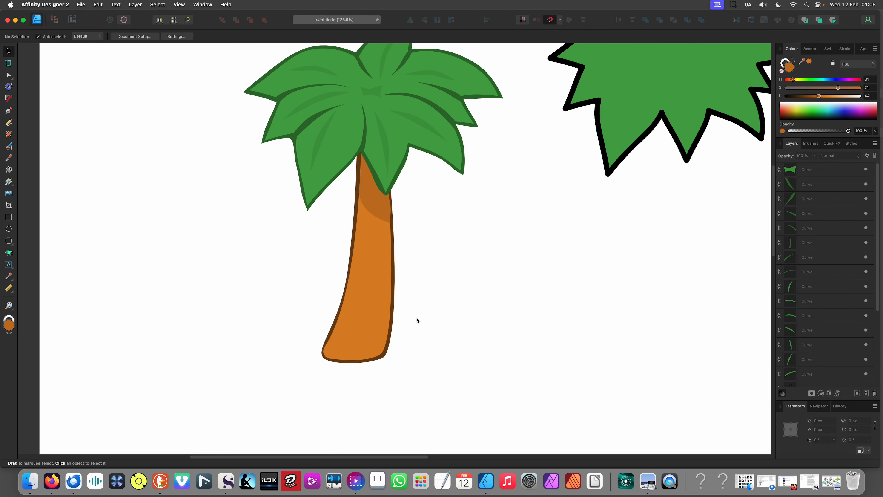
{"action": "scroll", "coordinate": [404, 226], "scroll_direction": "up", "scroll_amount": 3}
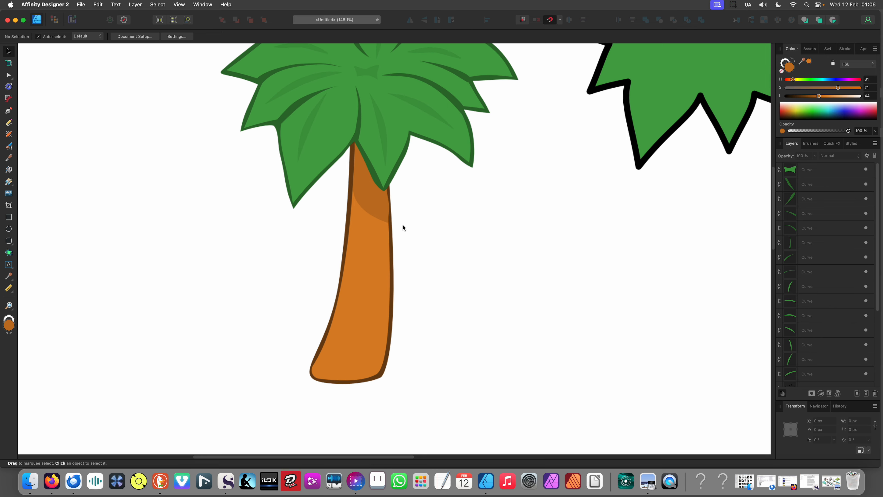
{"action": "key", "text": "i"}
{"action": "left_click", "coordinate": [329, 238]}
{"action": "scroll", "coordinate": [330, 291], "scroll_direction": "up", "scroll_amount": 3}
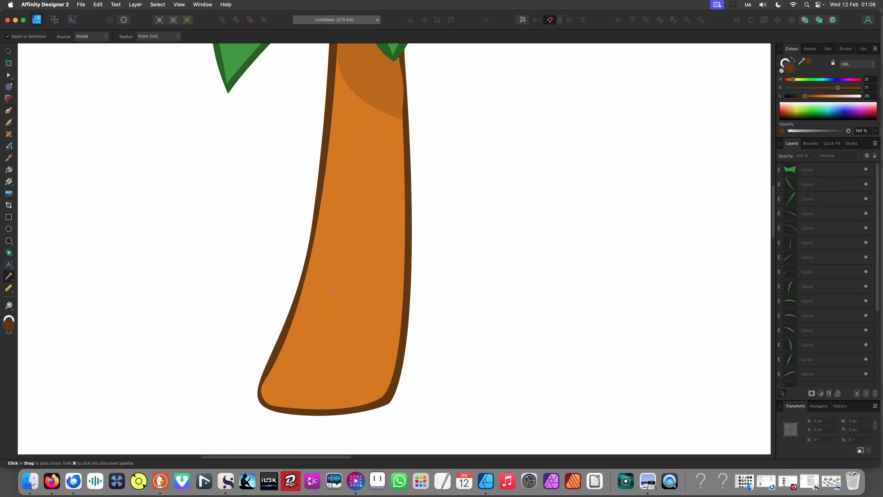
{"action": "key", "text": "n"}
{"action": "scroll", "coordinate": [339, 174], "scroll_direction": "down", "scroll_amount": 3}
{"action": "scroll", "coordinate": [349, 196], "scroll_direction": "up", "scroll_amount": 2}
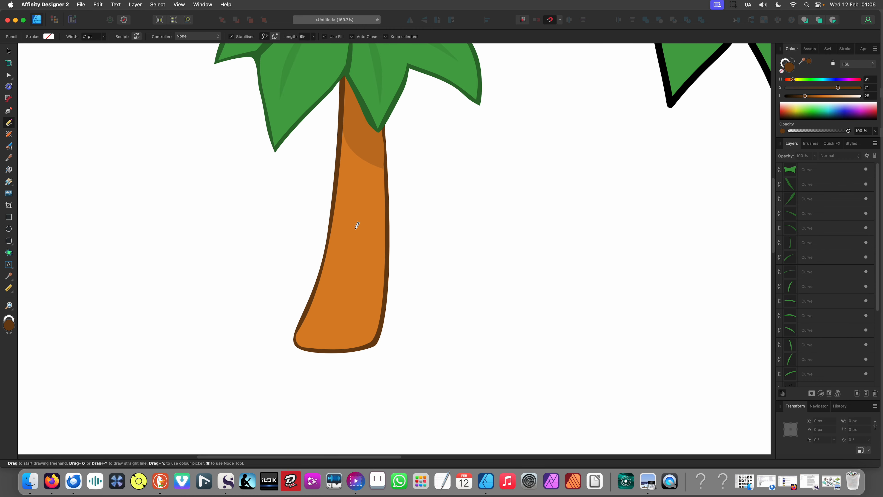
{"action": "scroll", "coordinate": [342, 208], "scroll_direction": "up", "scroll_amount": 3}
{"action": "mouse_move", "coordinate": [339, 212]}
{"action": "left_mouse_down"}
{"action": "mouse_move", "coordinate": [368, 230]}
{"action": "mouse_move", "coordinate": [386, 228]}
{"action": "mouse_move", "coordinate": [428, 210]}
{"action": "mouse_move", "coordinate": [444, 188]}
{"action": "mouse_move", "coordinate": [413, 229]}
{"action": "mouse_move", "coordinate": [374, 243]}
{"action": "mouse_move", "coordinate": [309, 203]}
{"action": "mouse_move", "coordinate": [317, 167]}
{"action": "left_mouse_up"}
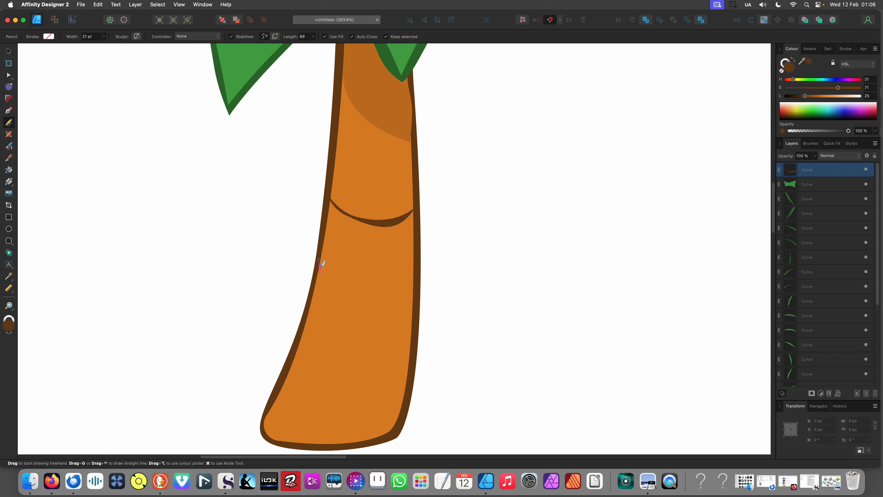
{"action": "mouse_move", "coordinate": [342, 296]}
{"action": "left_mouse_down"}
{"action": "mouse_move", "coordinate": [395, 298]}
{"action": "mouse_move", "coordinate": [446, 269]}
{"action": "mouse_move", "coordinate": [398, 312]}
{"action": "mouse_move", "coordinate": [381, 315]}
{"action": "mouse_move", "coordinate": [316, 290]}
{"action": "mouse_move", "coordinate": [302, 263]}
{"action": "mouse_move", "coordinate": [312, 228]}
{"action": "left_mouse_up"}
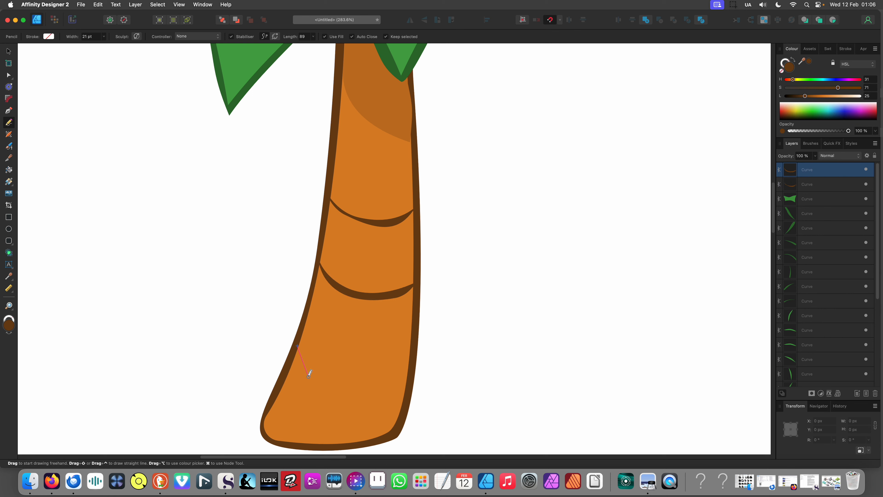
{"action": "mouse_move", "coordinate": [309, 374]}
{"action": "left_mouse_down"}
{"action": "mouse_move", "coordinate": [364, 397]}
{"action": "mouse_move", "coordinate": [397, 397]}
{"action": "mouse_move", "coordinate": [441, 370]}
{"action": "mouse_move", "coordinate": [390, 408]}
{"action": "mouse_move", "coordinate": [356, 407]}
{"action": "mouse_move", "coordinate": [303, 381]}
{"action": "mouse_move", "coordinate": [294, 315]}
{"action": "left_mouse_up"}
Draw two more curved dark brown bark lines across the upper trunk, just below the shadow's edge and just under the central leaf tip
{"action": "scroll", "coordinate": [294, 315], "scroll_direction": "down", "scroll_amount": 5}
{"action": "scroll", "coordinate": [418, 365], "scroll_direction": "up", "scroll_amount": 6}
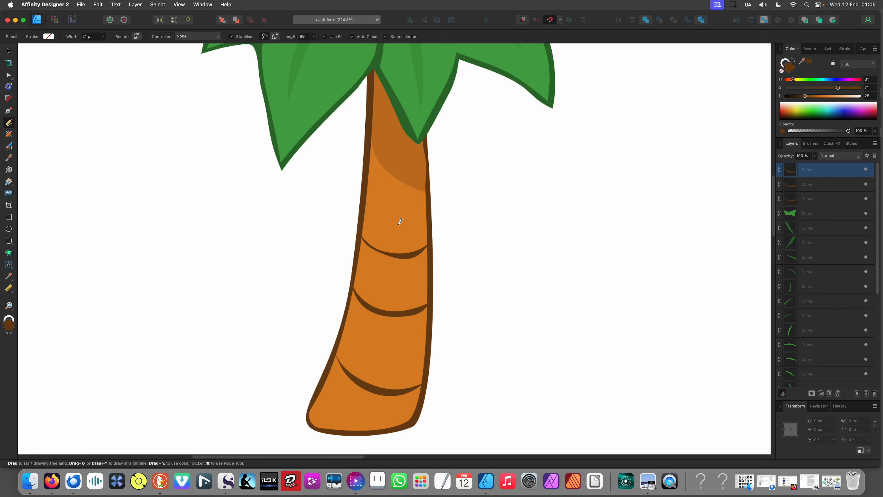
{"action": "scroll", "coordinate": [383, 209], "scroll_direction": "up", "scroll_amount": 2}
{"action": "mouse_move", "coordinate": [372, 217]}
{"action": "left_mouse_down"}
{"action": "mouse_move", "coordinate": [438, 213]}
{"action": "mouse_move", "coordinate": [456, 198]}
{"action": "mouse_move", "coordinate": [432, 226]}
{"action": "mouse_move", "coordinate": [389, 241]}
{"action": "mouse_move", "coordinate": [350, 219]}
{"action": "mouse_move", "coordinate": [339, 198]}
{"action": "left_mouse_up"}
{"action": "scroll", "coordinate": [346, 239], "scroll_direction": "up", "scroll_amount": 3}
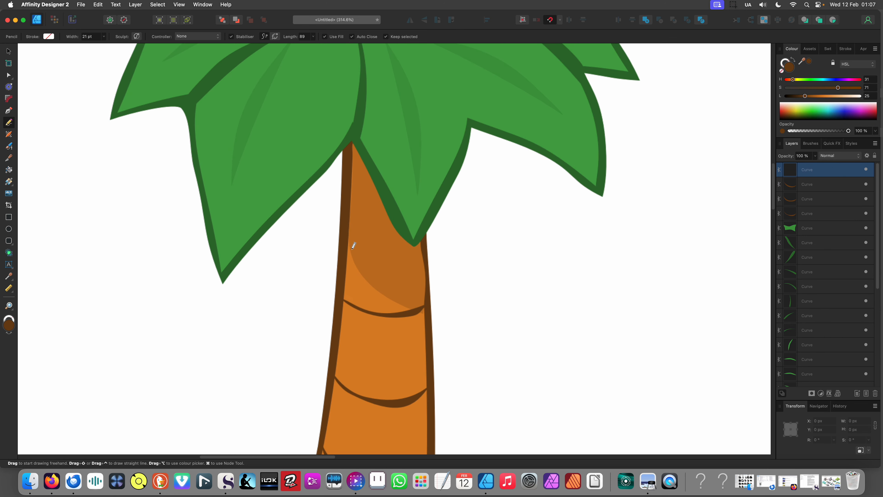
{"action": "mouse_move", "coordinate": [376, 257]}
{"action": "left_mouse_down"}
{"action": "mouse_move", "coordinate": [430, 256]}
{"action": "mouse_move", "coordinate": [458, 245]}
{"action": "mouse_move", "coordinate": [431, 270]}
{"action": "mouse_move", "coordinate": [401, 277]}
{"action": "mouse_move", "coordinate": [332, 238]}
{"action": "mouse_move", "coordinate": [326, 219]}
{"action": "left_mouse_up"}
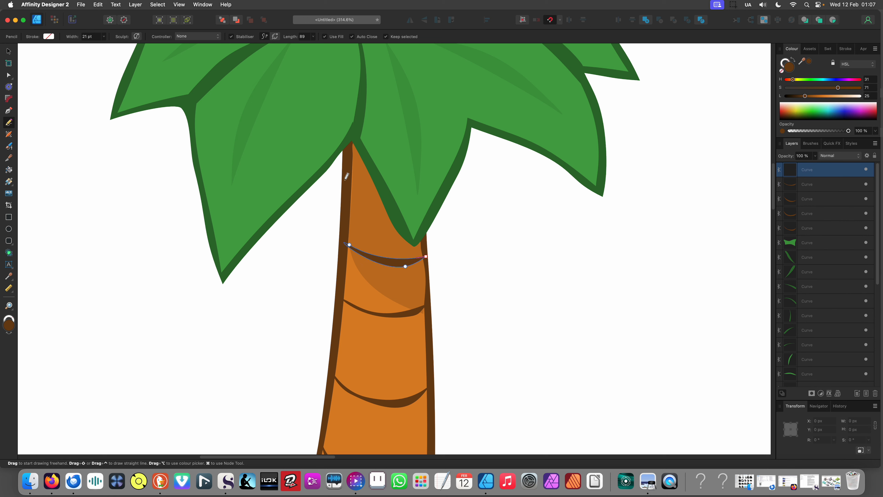
{"action": "mouse_move", "coordinate": [385, 194]}
{"action": "left_mouse_down"}
{"action": "mouse_move", "coordinate": [424, 195]}
{"action": "mouse_move", "coordinate": [362, 204]}
{"action": "mouse_move", "coordinate": [323, 169]}
{"action": "left_mouse_up"}
{"action": "key", "text": "v"}
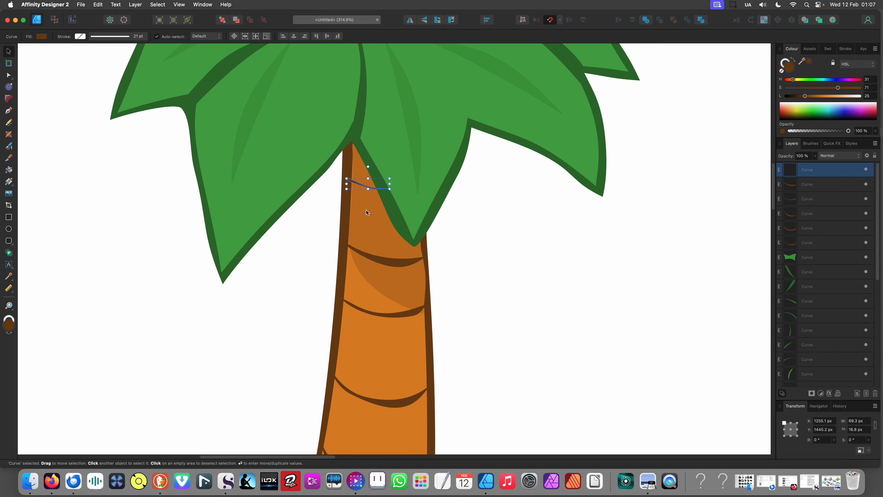
{"action": "key", "text": "Delete"}
Draw a tapered dark brown bark line about 102 by 42 px near the trunk's top, extending over the central leaf
{"action": "scroll", "coordinate": [362, 210], "scroll_direction": "up", "scroll_amount": 5}
{"action": "left_click", "coordinate": [535, 300]}
{"action": "scroll", "coordinate": [417, 250], "scroll_direction": "up", "scroll_amount": 2}
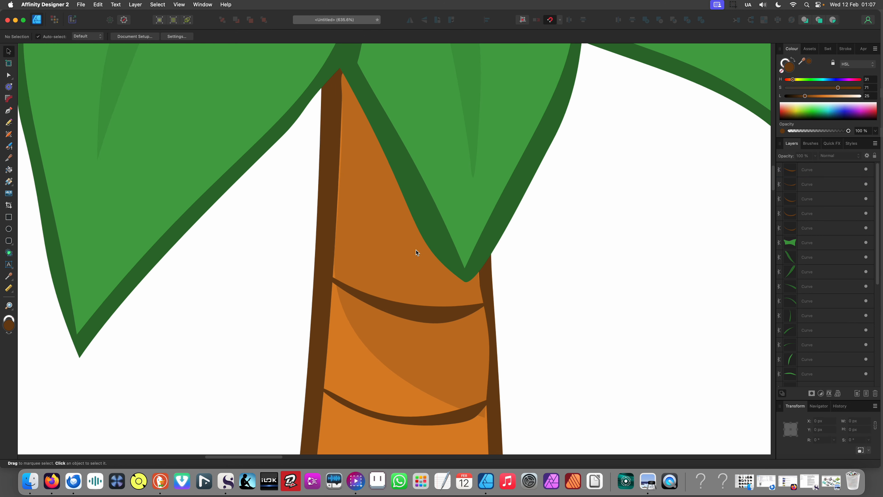
{"action": "scroll", "coordinate": [417, 250], "scroll_direction": "up", "scroll_amount": 1}
{"action": "key", "text": "n"}
{"action": "mouse_move", "coordinate": [386, 185]}
{"action": "left_mouse_down"}
{"action": "mouse_move", "coordinate": [487, 208]}
{"action": "mouse_move", "coordinate": [414, 222]}
{"action": "mouse_move", "coordinate": [382, 201]}
{"action": "mouse_move", "coordinate": [331, 187]}
{"action": "mouse_move", "coordinate": [294, 164]}
{"action": "mouse_move", "coordinate": [326, 123]}
{"action": "left_mouse_up"}
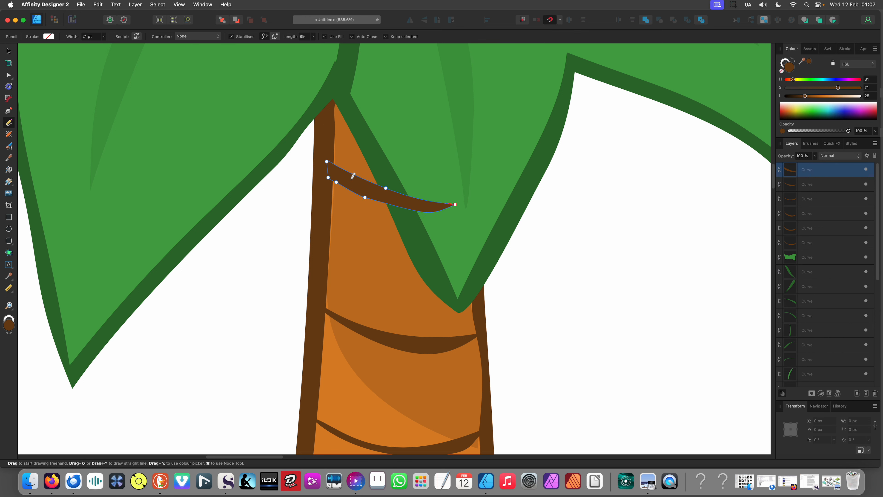
Send the uppermost bark line behind the foliage while keeping it in front of the trunk, and deselect it
{"action": "key", "text": "v"}
{"action": "scroll", "coordinate": [352, 177], "scroll_direction": "down", "scroll_amount": 5}
{"action": "scroll", "coordinate": [384, 206], "scroll_direction": "up", "scroll_amount": 5}
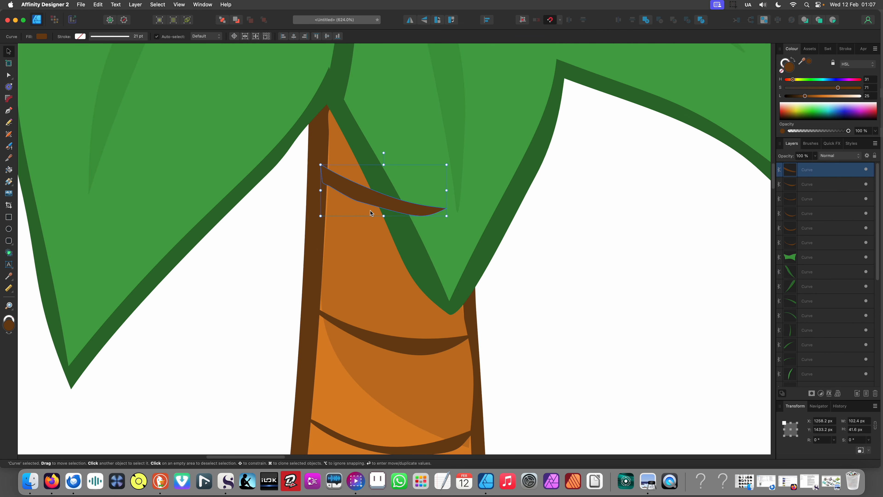
{"action": "key", "text": "super+shift+bracketleft"}
{"action": "scroll", "coordinate": [351, 236], "scroll_direction": "down", "scroll_amount": 8}
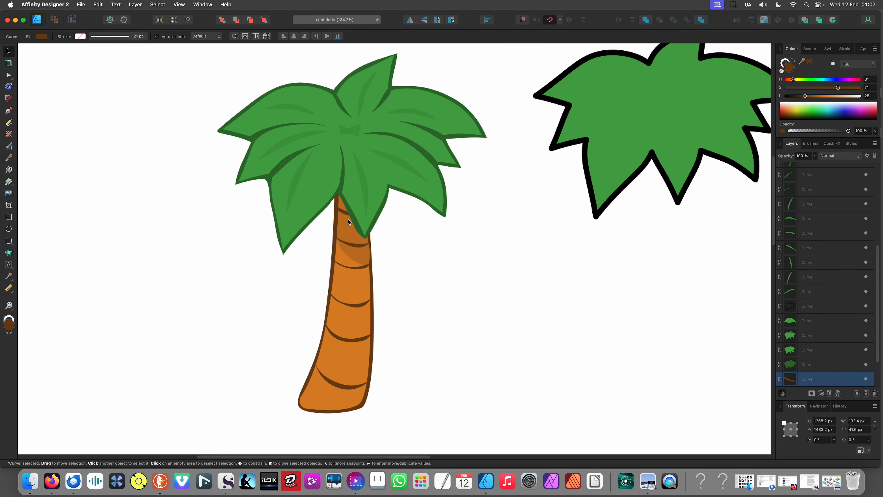
{"action": "scroll", "coordinate": [370, 249], "scroll_direction": "down", "scroll_amount": 7}
{"action": "left_click", "coordinate": [380, 275]}
{"action": "scroll", "coordinate": [380, 276], "scroll_direction": "down", "scroll_amount": 3}
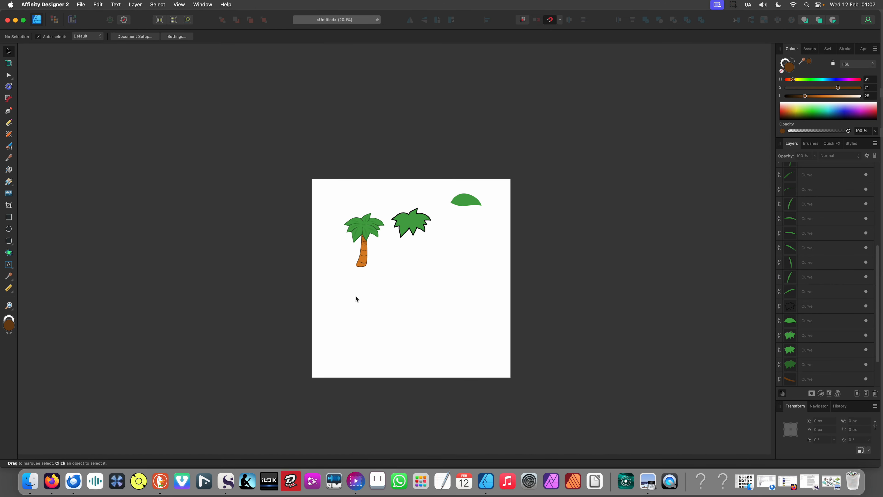
{"action": "scroll", "coordinate": [356, 265], "scroll_direction": "up", "scroll_amount": 10}
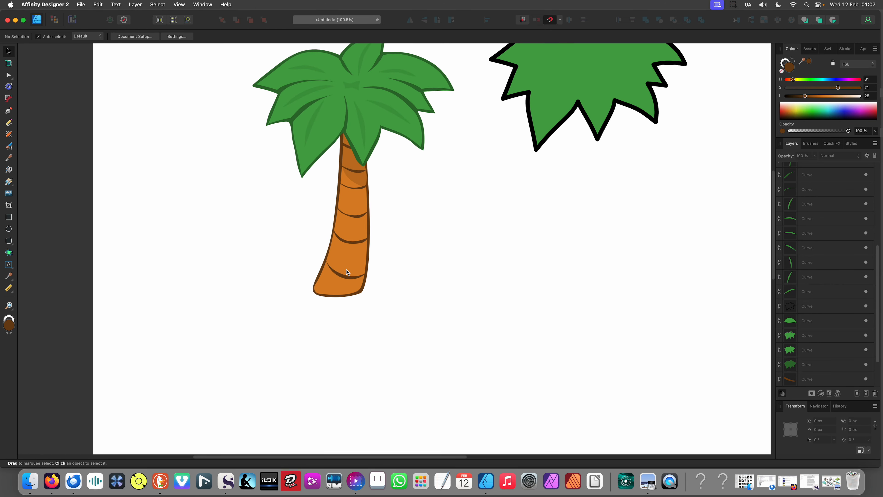
{"action": "scroll", "coordinate": [347, 282], "scroll_direction": "down", "scroll_amount": 7}
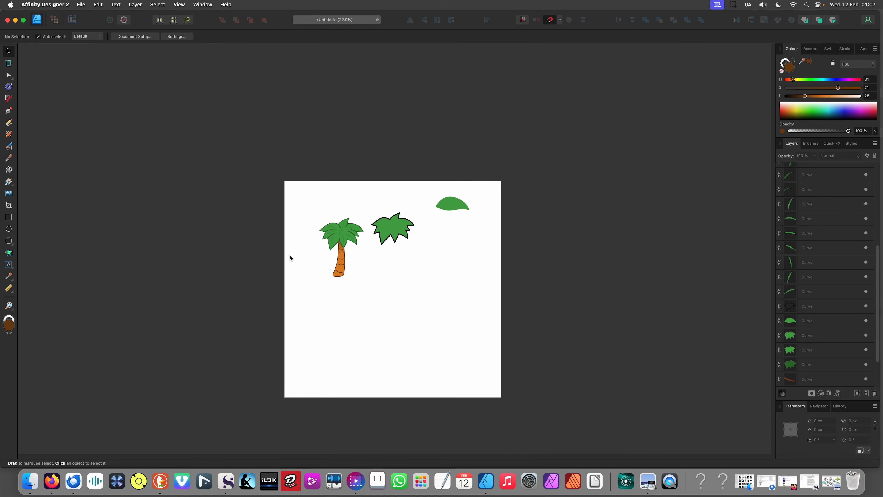
Duplicate the whole palm tree, placing the copy below and to the right of the original, and deselect it
{"action": "mouse_move", "coordinate": [298, 198]}
{"action": "left_mouse_down"}
{"action": "mouse_move", "coordinate": [362, 289]}
{"action": "mouse_move", "coordinate": [345, 290]}
{"action": "mouse_move", "coordinate": [392, 322]}
{"action": "left_mouse_up"}
{"action": "left_click", "coordinate": [428, 325]}
{"action": "scroll", "coordinate": [396, 302], "scroll_direction": "up", "scroll_amount": 4}
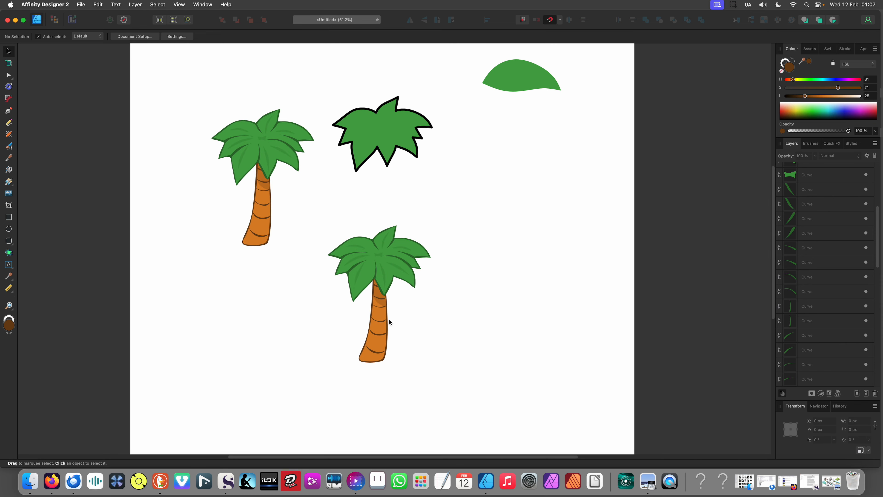
Delete the spare black-outlined foliage shape and the loose green leaf shape beside the trees
{"action": "left_click_drag", "start_coordinate": [627, 150], "coordinate": [332, 63]}
{"action": "key", "text": "BackSpace"}
{"action": "left_click", "coordinate": [375, 197]}
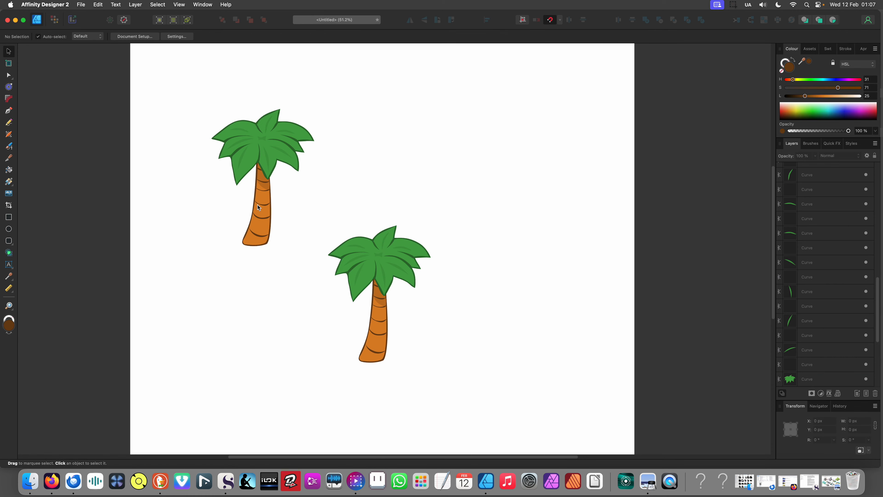
Examine which separate shapes form the copied tree's foliage fill and its dark green outline
{"action": "scroll", "coordinate": [360, 261], "scroll_direction": "up", "scroll_amount": 5}
{"action": "left_click", "coordinate": [366, 226]}
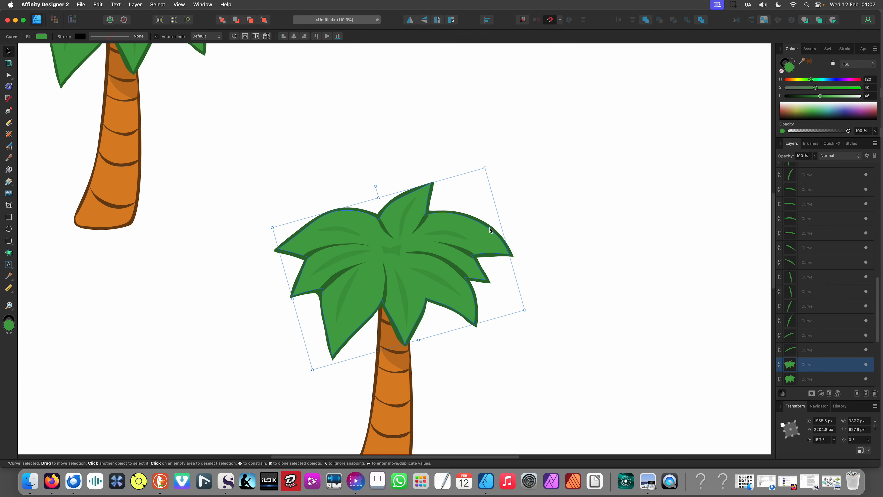
{"action": "left_click", "coordinate": [539, 251]}
{"action": "scroll", "coordinate": [541, 256], "scroll_direction": "up", "scroll_amount": 5}
{"action": "left_click", "coordinate": [543, 256]}
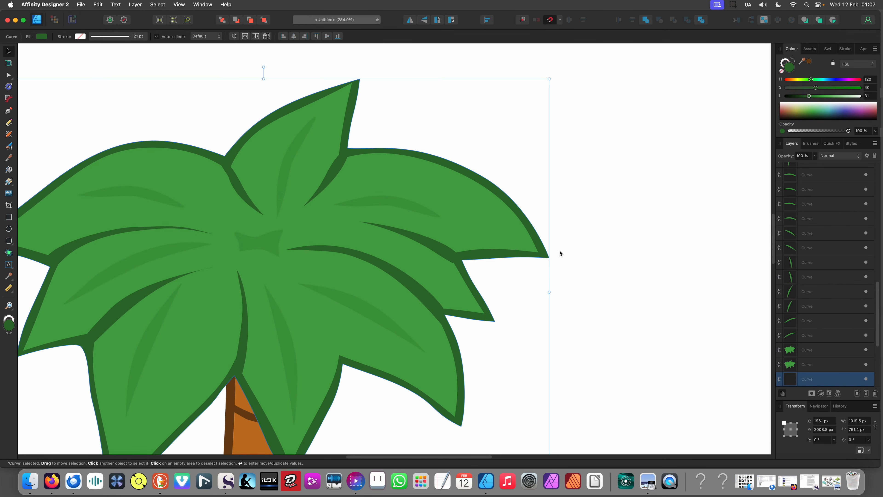
{"action": "scroll", "coordinate": [410, 163], "scroll_direction": "down", "scroll_amount": 5}
{"action": "left_click", "coordinate": [497, 316]}
{"action": "scroll", "coordinate": [478, 258], "scroll_direction": "down", "scroll_amount": 1}
{"action": "scroll", "coordinate": [479, 259], "scroll_direction": "down", "scroll_amount": 1}
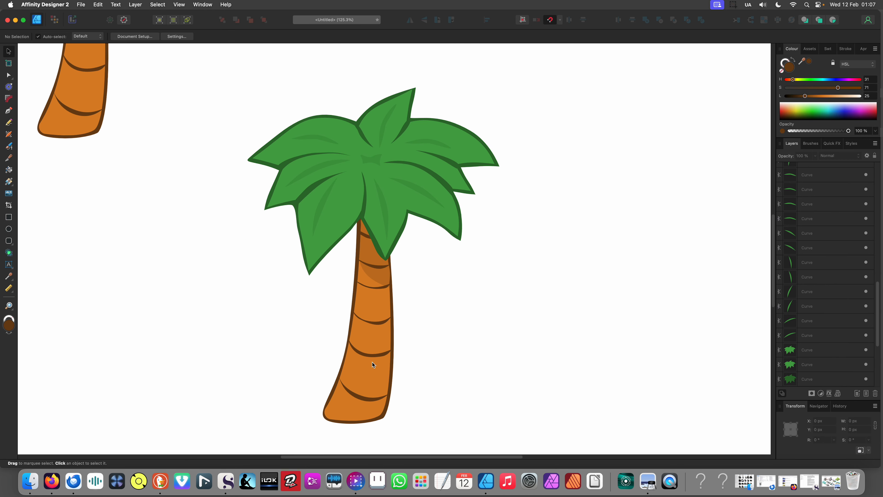
{"action": "scroll", "coordinate": [388, 286], "scroll_direction": "up", "scroll_amount": 1}
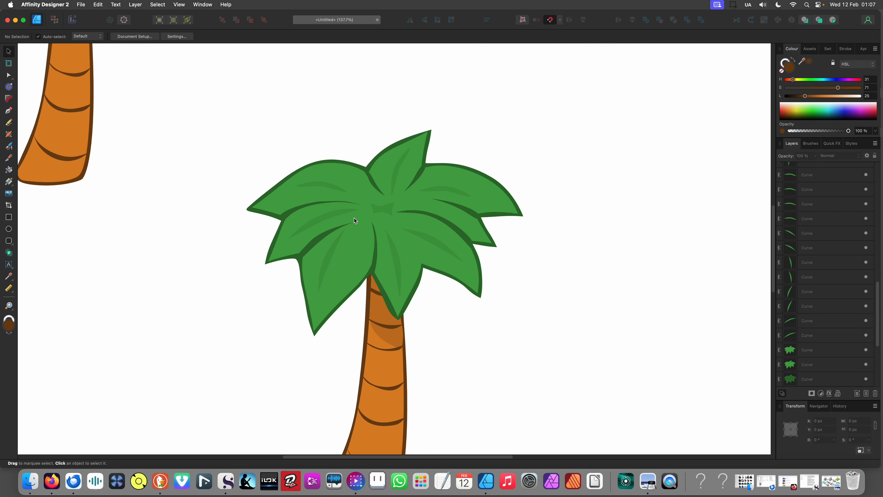
Recolour the copied tree's main foliage shape tan with HSL 37, 51, 62
{"action": "left_click", "coordinate": [359, 249]}
{"action": "left_click_drag", "start_coordinate": [479, 179], "coordinate": [648, 159]}
{"action": "key", "text": "super+z"}
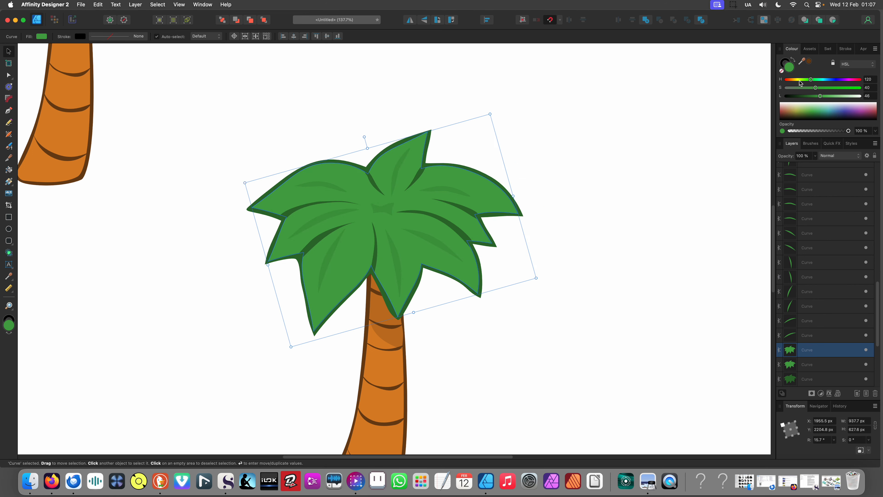
{"action": "left_click_drag", "start_coordinate": [798, 82], "coordinate": [826, 90]}
{"action": "left_click", "coordinate": [509, 183]}
Recolour the copied foliage's dark green outline by sampling the tan fill and darkening it to a lightness of 35
{"action": "scroll", "coordinate": [482, 204], "scroll_direction": "up", "scroll_amount": 3}
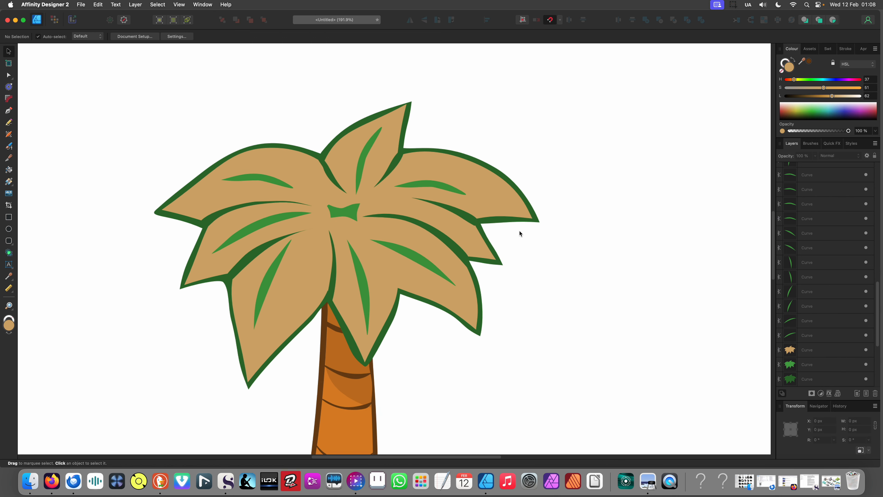
{"action": "left_click", "coordinate": [515, 222]}
{"action": "key", "text": "i"}
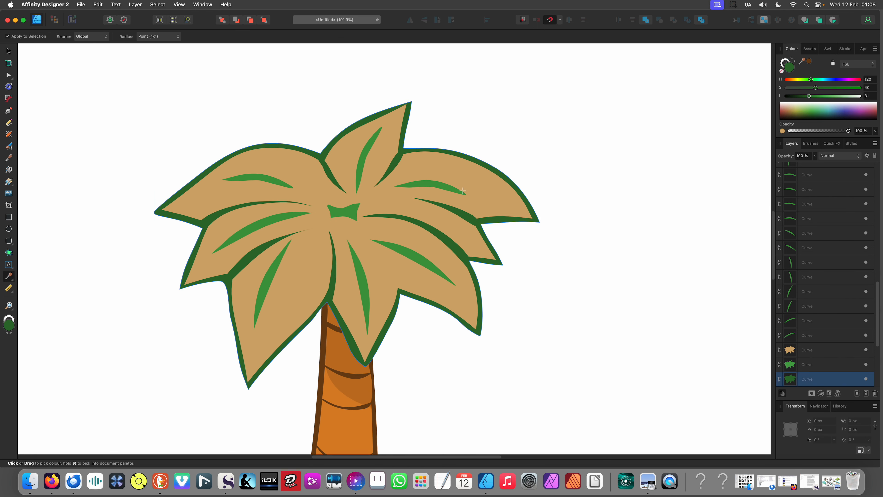
{"action": "left_click", "coordinate": [489, 186]}
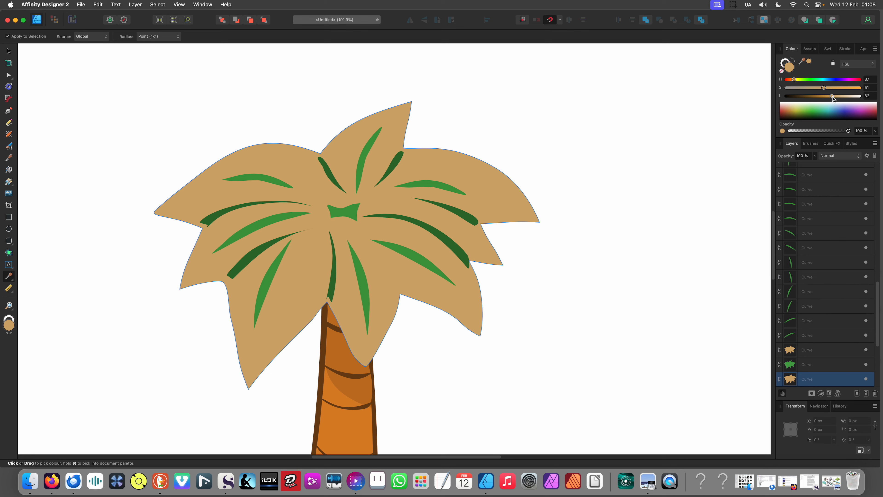
{"action": "left_click_drag", "start_coordinate": [834, 99], "coordinate": [815, 98]}
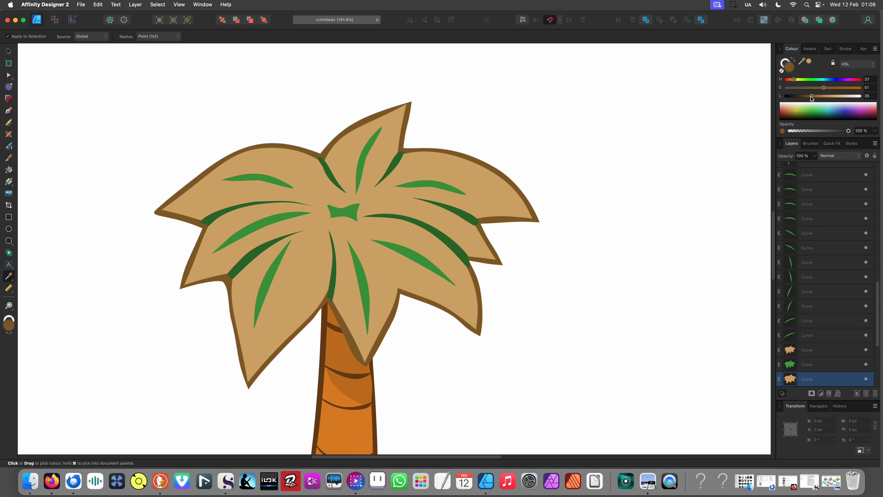
{"action": "key", "text": "v"}
{"action": "left_click", "coordinate": [564, 190]}
Select every object that shares the fill and stroke colour of a mid-green leaf accent on the tan foliage
{"action": "scroll", "coordinate": [417, 244], "scroll_direction": "left", "scroll_amount": 3}
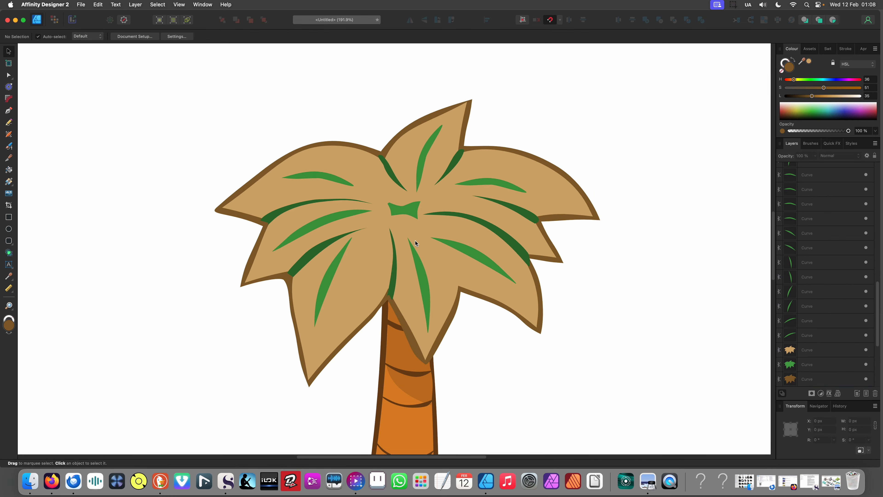
{"action": "scroll", "coordinate": [416, 244], "scroll_direction": "right", "scroll_amount": 1}
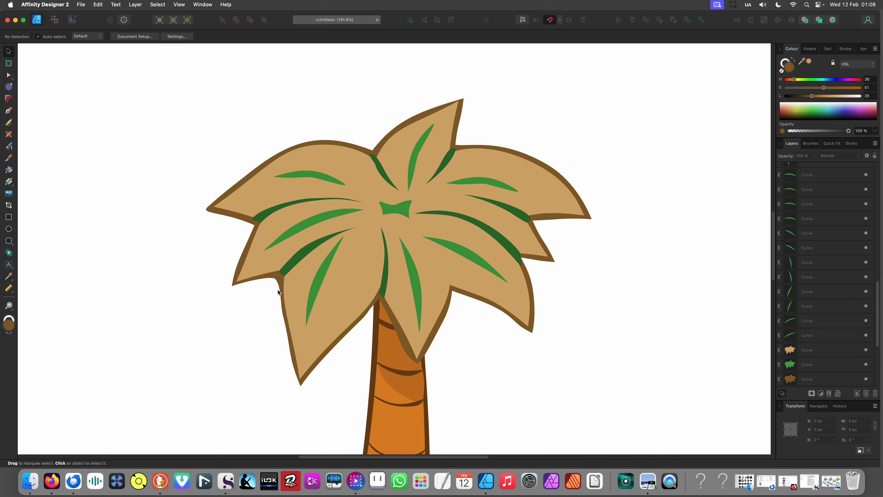
{"action": "left_click", "coordinate": [327, 178]}
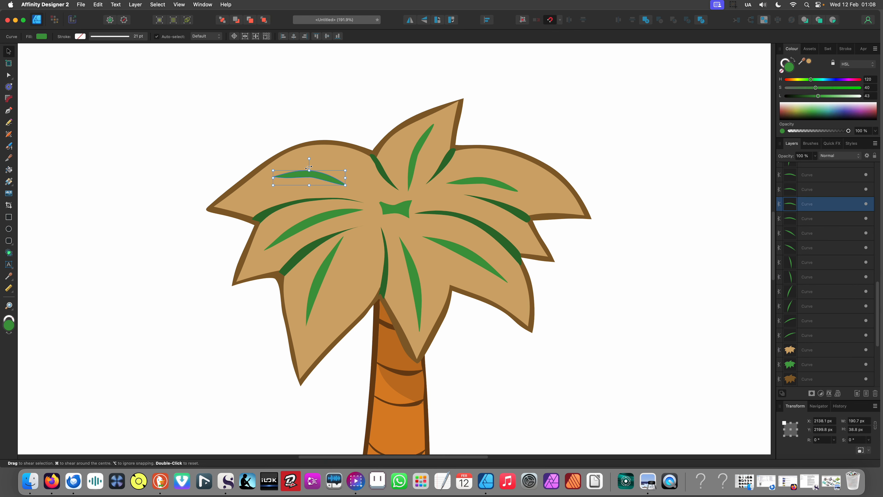
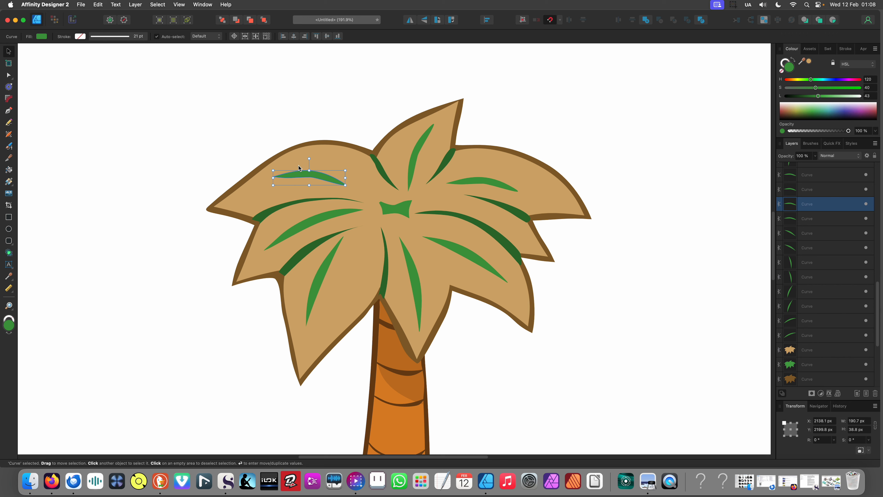
{"action": "left_click", "coordinate": [159, 5]}
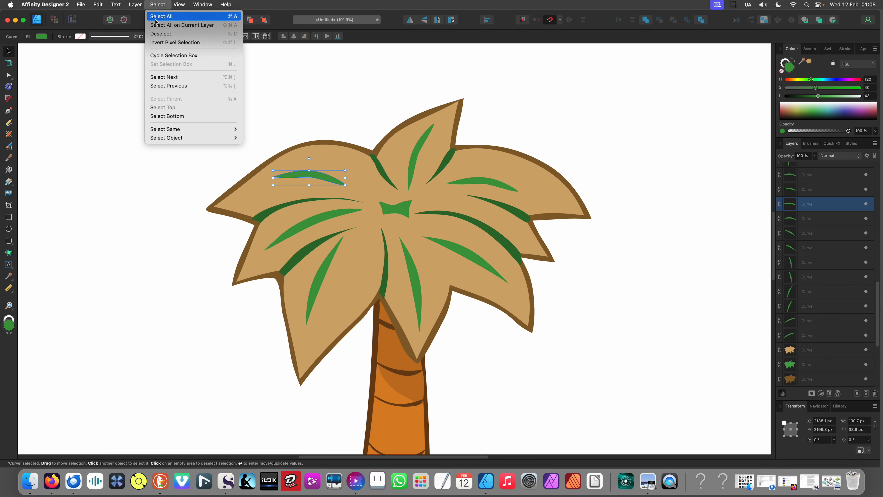
{"action": "mouse_move", "coordinate": [181, 129]}
{"action": "left_click", "coordinate": [277, 129]}
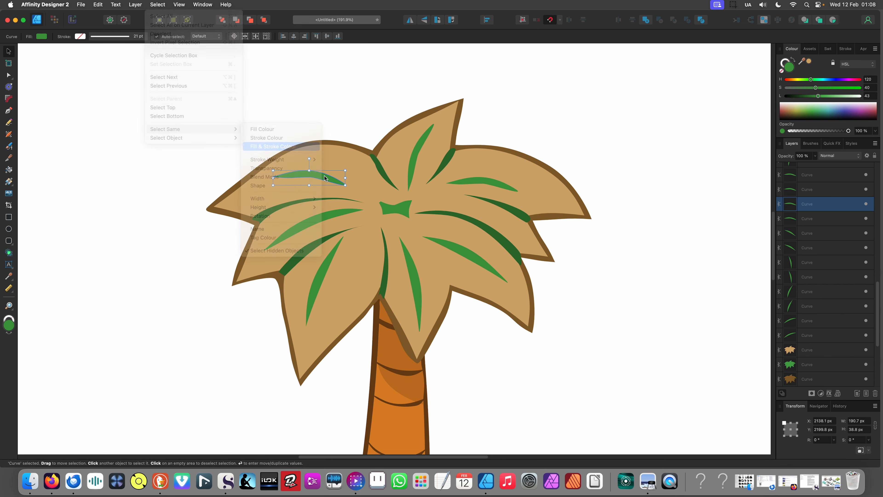
{"action": "scroll", "coordinate": [337, 195], "scroll_direction": "down", "scroll_amount": 6}
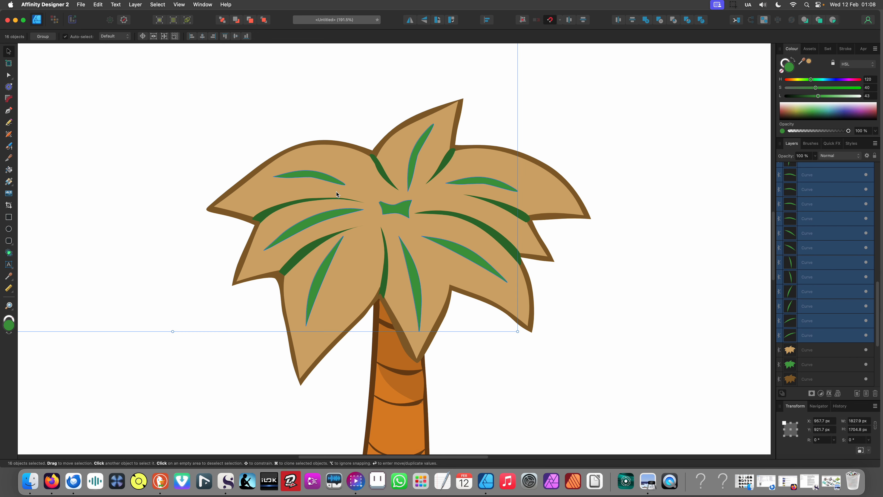
{"action": "scroll", "coordinate": [242, 150], "scroll_direction": "up", "scroll_amount": 3}
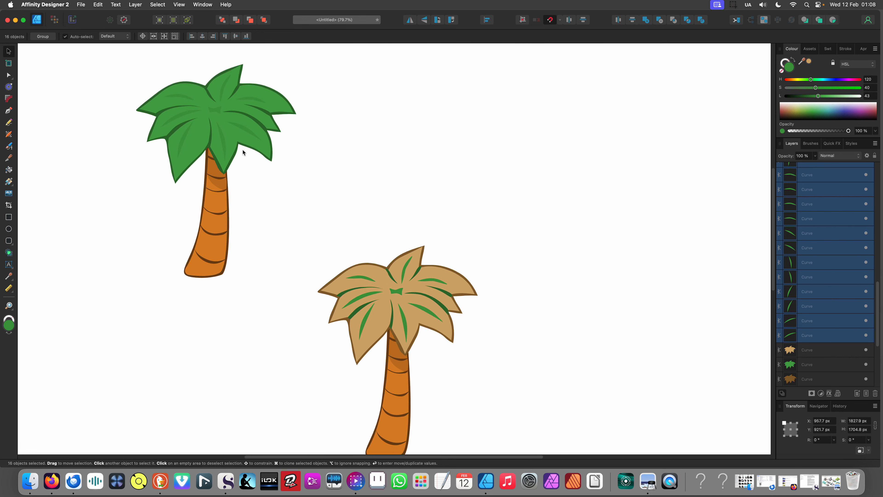
{"action": "scroll", "coordinate": [314, 161], "scroll_direction": "down", "scroll_amount": 3}
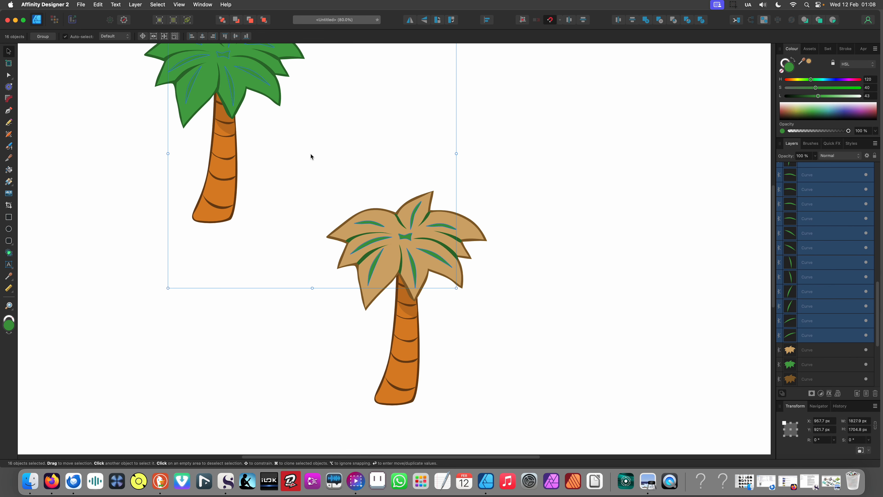
{"action": "scroll", "coordinate": [407, 244], "scroll_direction": "up", "scroll_amount": 6}
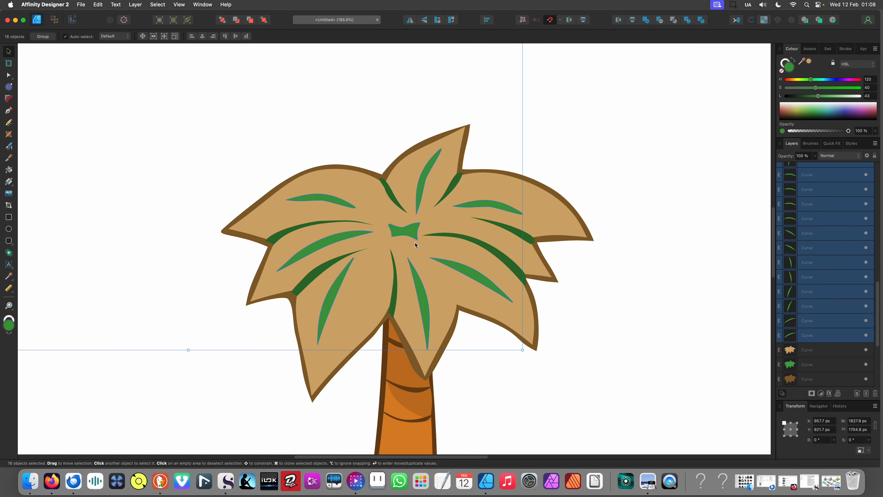
Try recolouring all selected leaf accents to the sampled tan with lightness 47, and undo the colour changes
{"action": "key", "text": "i"}
{"action": "left_click", "coordinate": [495, 247]}
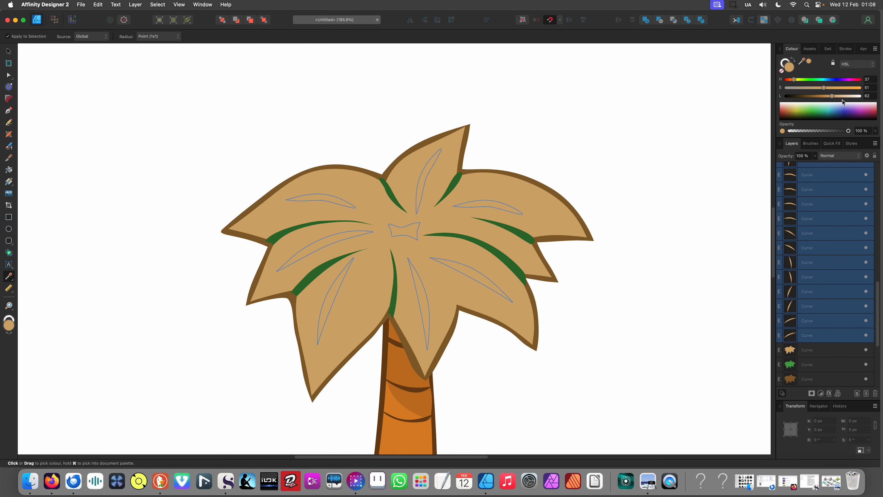
{"action": "left_click_drag", "start_coordinate": [831, 96], "coordinate": [822, 98]}
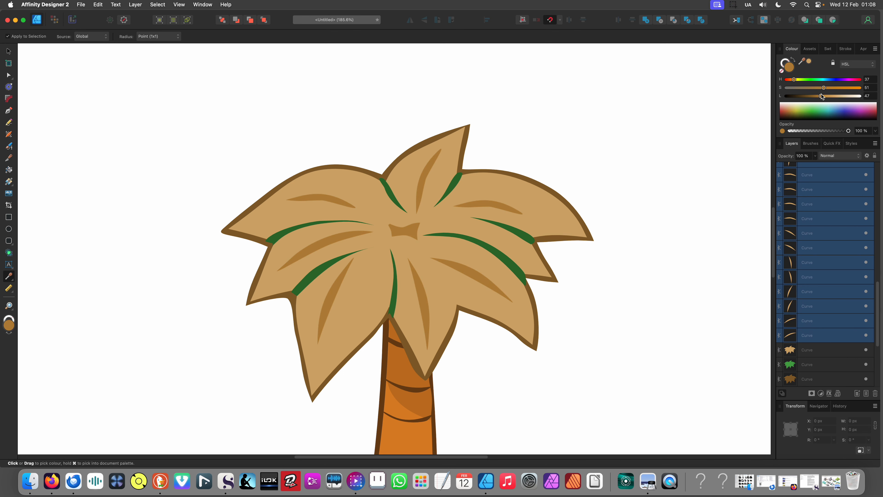
{"action": "scroll", "coordinate": [515, 195], "scroll_direction": "down", "scroll_amount": 10}
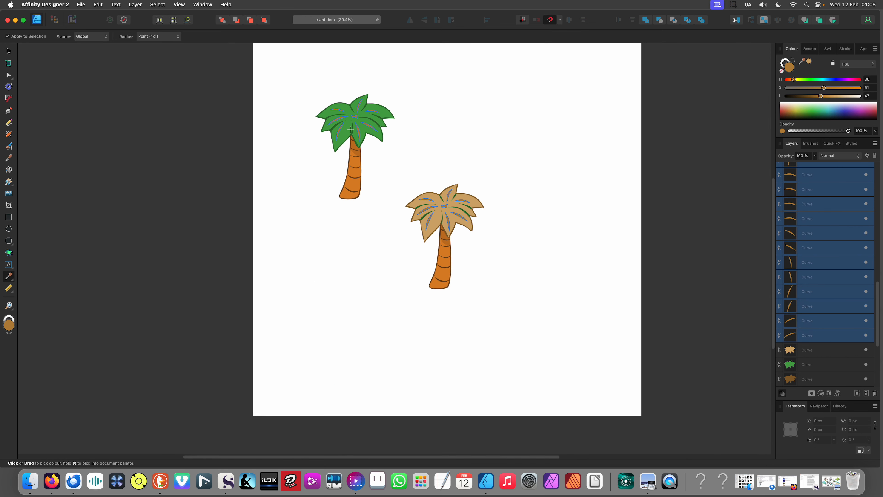
{"action": "scroll", "coordinate": [380, 166], "scroll_direction": "up", "scroll_amount": 4}
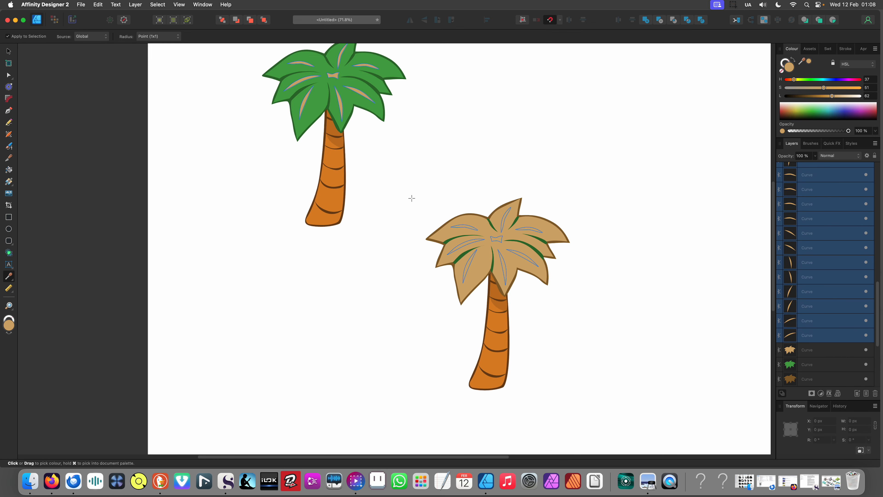
{"action": "key", "text": "super+z"}
{"action": "key", "text": "v"}
{"action": "left_click", "coordinate": [400, 214]}
Recolour only the tan tree's eight mid-green leaf accents by sampling the foliage tan and darkening it to a lightness of 50
{"action": "scroll", "coordinate": [526, 233], "scroll_direction": "up", "scroll_amount": 3}
{"action": "left_click_drag", "start_coordinate": [526, 233], "coordinate": [433, 201]}
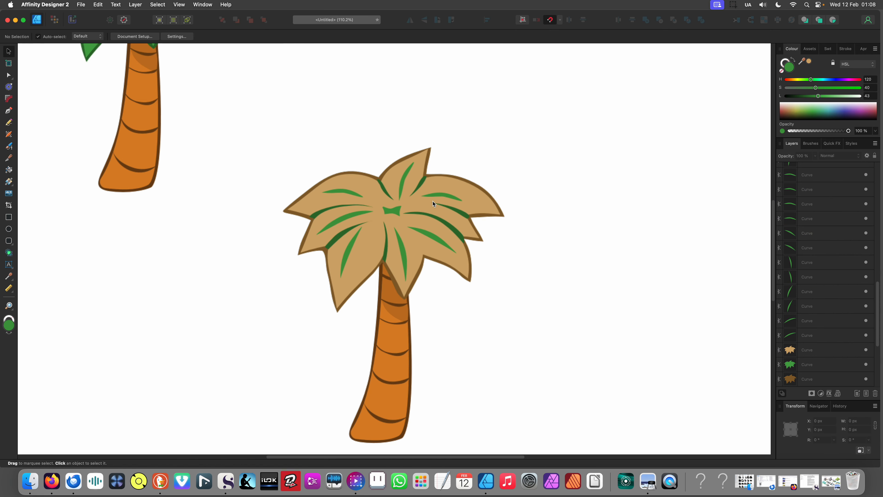
{"action": "scroll", "coordinate": [414, 181], "scroll_direction": "up", "scroll_amount": 5}
{"action": "scroll", "coordinate": [255, 196], "scroll_direction": "down", "scroll_amount": 2}
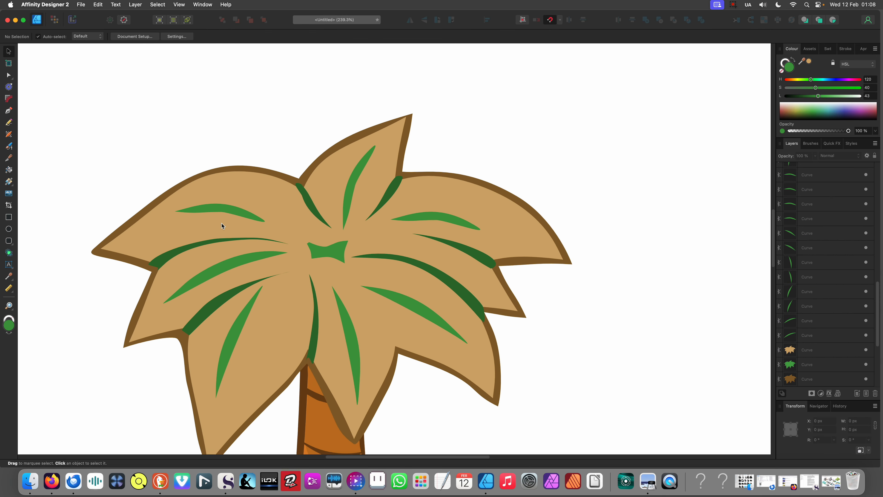
{"action": "left_click", "coordinate": [236, 214]}
{"action": "left_click", "coordinate": [355, 189], "text": "shift"}
{"action": "left_click", "coordinate": [343, 252], "text": "shift"}
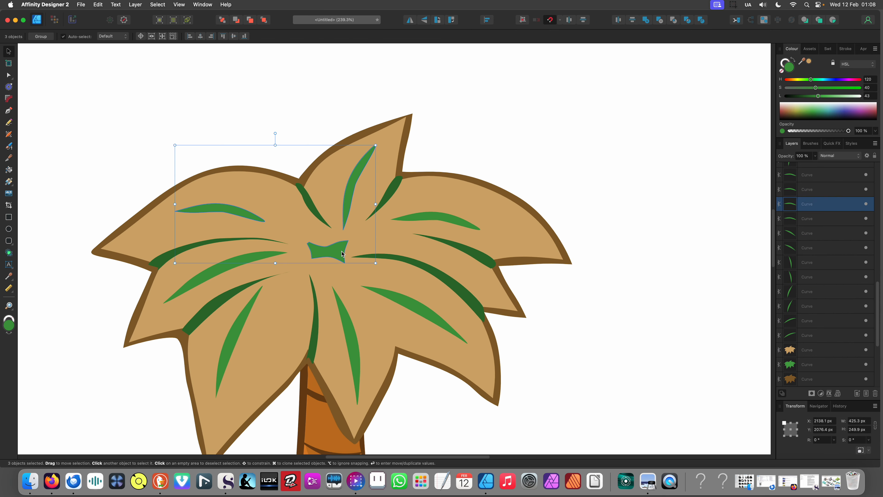
{"action": "left_click", "coordinate": [435, 219], "text": "shift"}
{"action": "left_click", "coordinate": [386, 298], "text": "shift"}
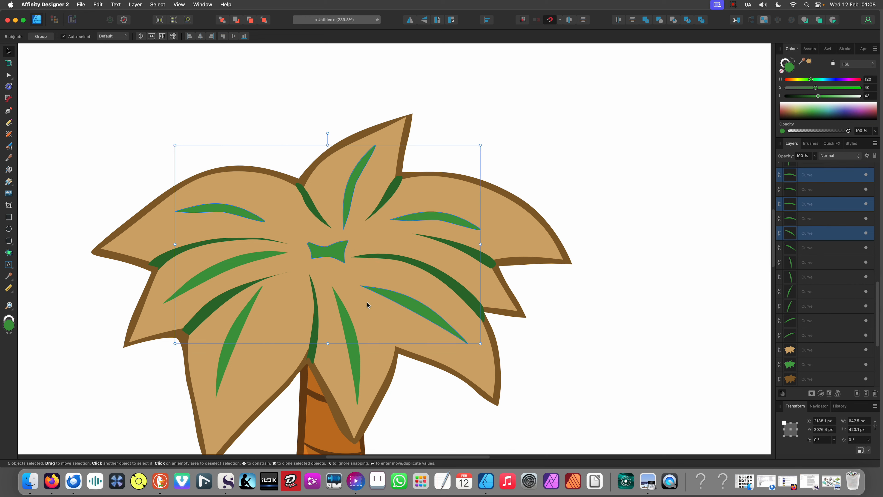
{"action": "left_click", "coordinate": [347, 315], "text": "shift"}
{"action": "left_click", "coordinate": [239, 323], "text": "shift"}
{"action": "left_click", "coordinate": [244, 261], "text": "shift"}
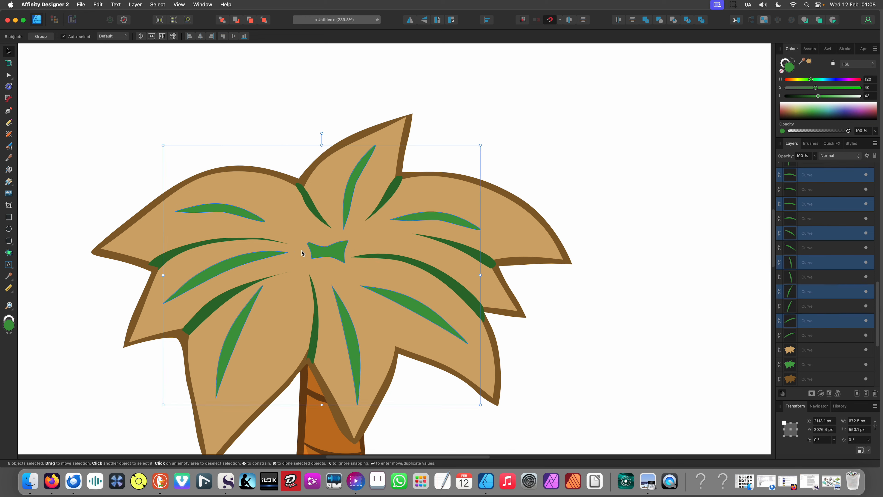
{"action": "key", "text": "i"}
{"action": "left_click", "coordinate": [329, 270]}
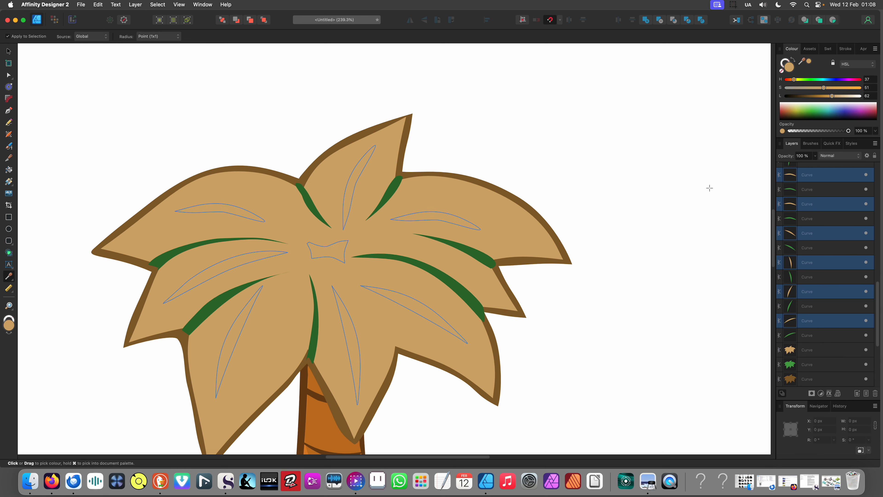
{"action": "left_click_drag", "start_coordinate": [833, 99], "coordinate": [823, 98]}
{"action": "key", "text": "v"}
{"action": "left_click", "coordinate": [452, 161]}
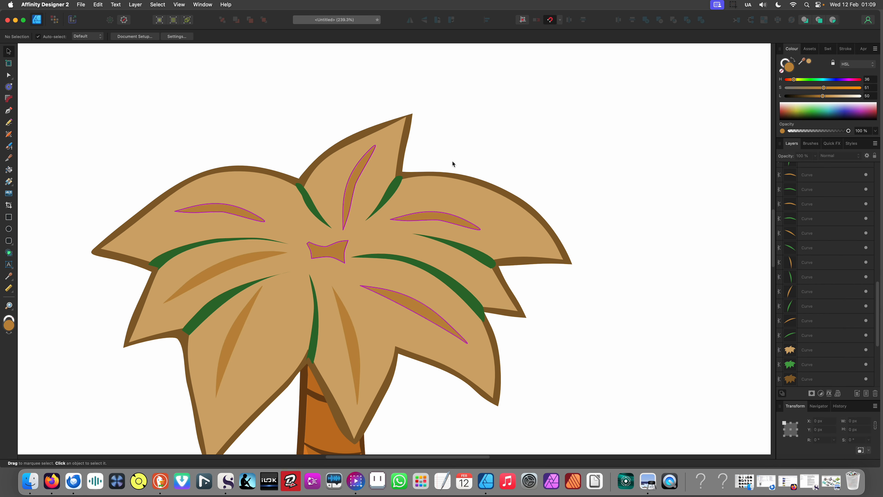
Recolour six of the tan foliage's dark green creases with the brown sampled from its outline
{"action": "left_click", "coordinate": [392, 195]}
{"action": "left_click", "coordinate": [310, 205], "text": "shift"}
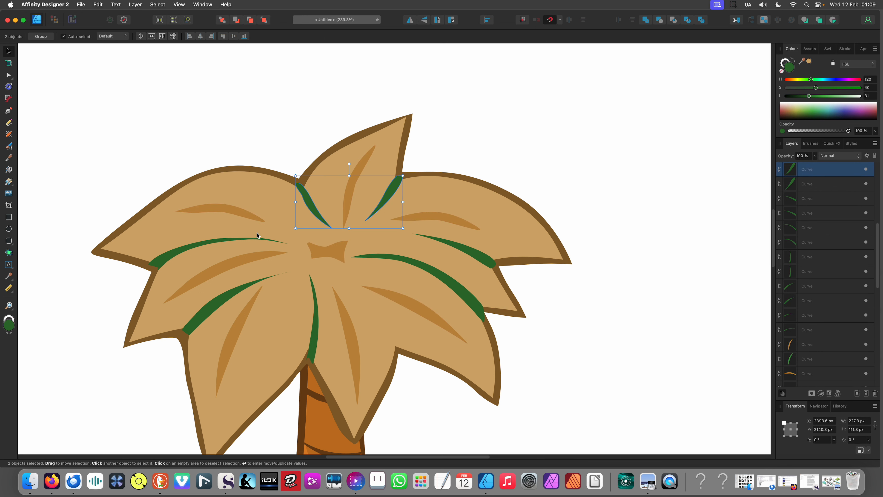
{"action": "left_click", "coordinate": [253, 239], "text": "shift"}
{"action": "left_click", "coordinate": [314, 330], "text": "shift"}
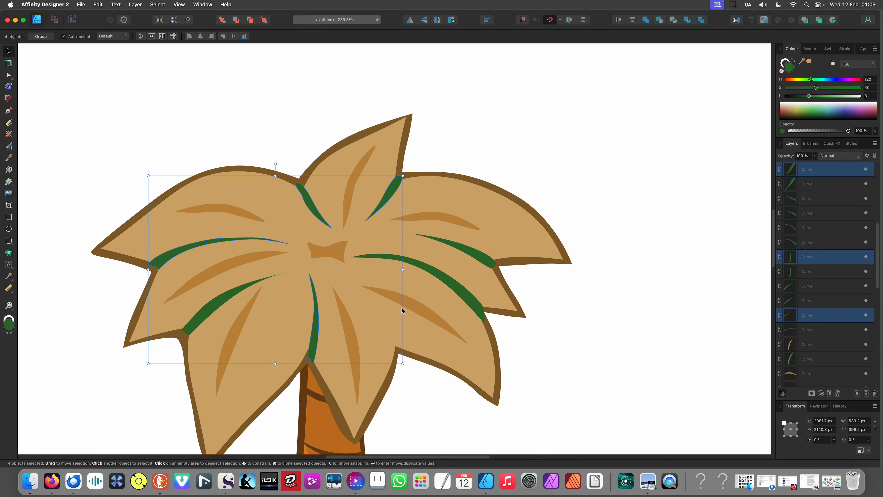
{"action": "left_click", "coordinate": [463, 291], "text": "shift"}
{"action": "left_click", "coordinate": [203, 321], "text": "shift"}
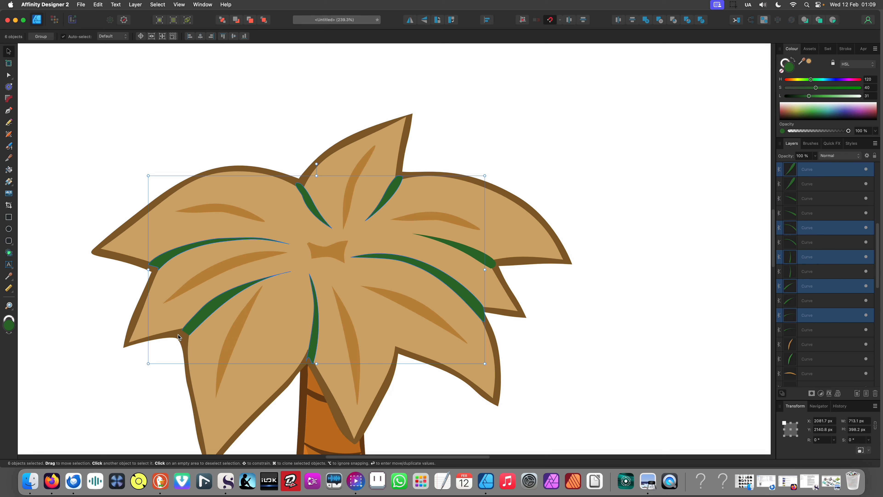
{"action": "key", "text": "i"}
{"action": "left_click", "coordinate": [179, 335]}
{"action": "scroll", "coordinate": [388, 272], "scroll_direction": "down", "scroll_amount": 10}
{"action": "key", "text": "v"}
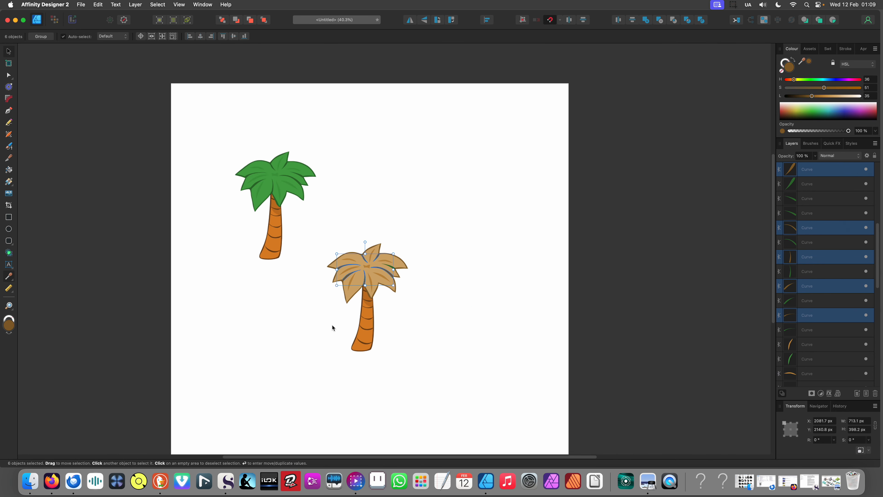
{"action": "left_click", "coordinate": [332, 325]}
Recolour the remaining dark green crease in the tan foliage with the sampled outline brown
{"action": "scroll", "coordinate": [387, 231], "scroll_direction": "up", "scroll_amount": 5}
{"action": "left_click", "coordinate": [381, 242]}
{"action": "scroll", "coordinate": [382, 243], "scroll_direction": "up", "scroll_amount": 5}
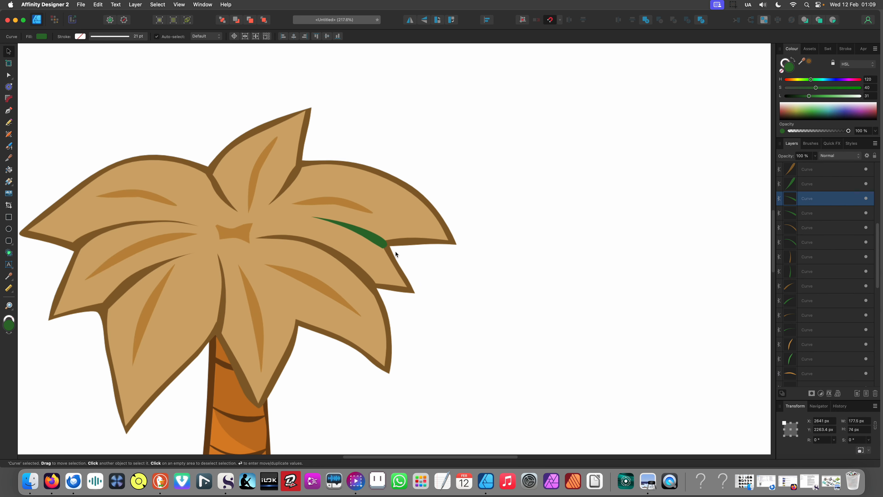
{"action": "key", "text": "i"}
{"action": "left_click", "coordinate": [402, 241]}
{"action": "scroll", "coordinate": [391, 247], "scroll_direction": "down", "scroll_amount": 5}
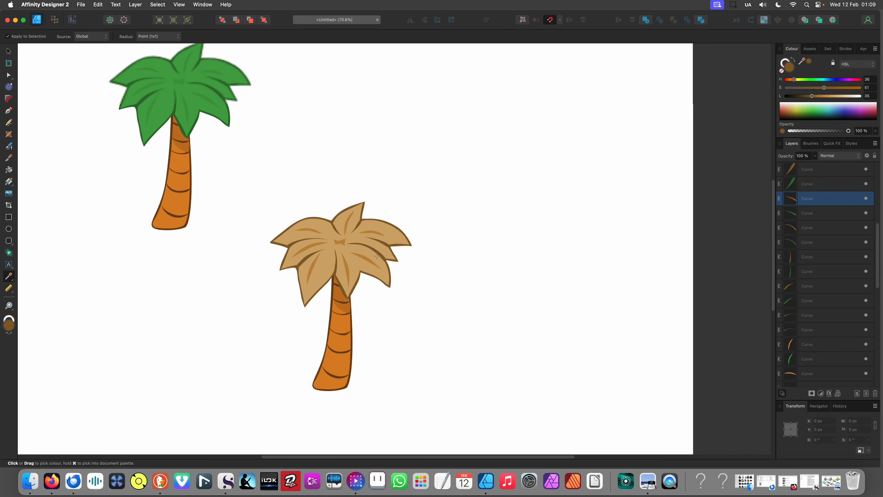
{"action": "key", "text": "v"}
{"action": "left_click", "coordinate": [395, 330]}
Recolour the copied tree's orange trunk with the tan sampled from its foliage
{"action": "scroll", "coordinate": [342, 360], "scroll_direction": "up", "scroll_amount": 2}
{"action": "left_click", "coordinate": [342, 360]}
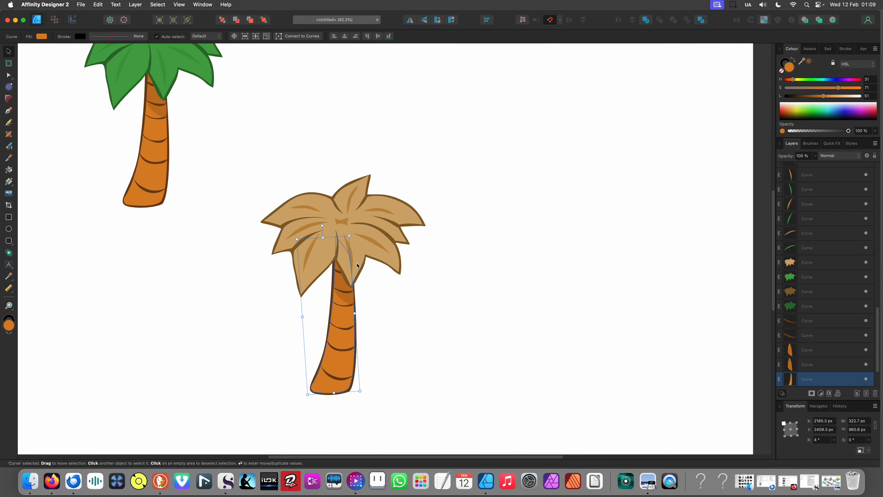
{"action": "key", "text": "i"}
{"action": "left_click", "coordinate": [369, 248]}
{"action": "key", "text": "v"}
Delete the dark orange shadow shape beneath the foliage on the tan tree's trunk
{"action": "left_click", "coordinate": [345, 296]}
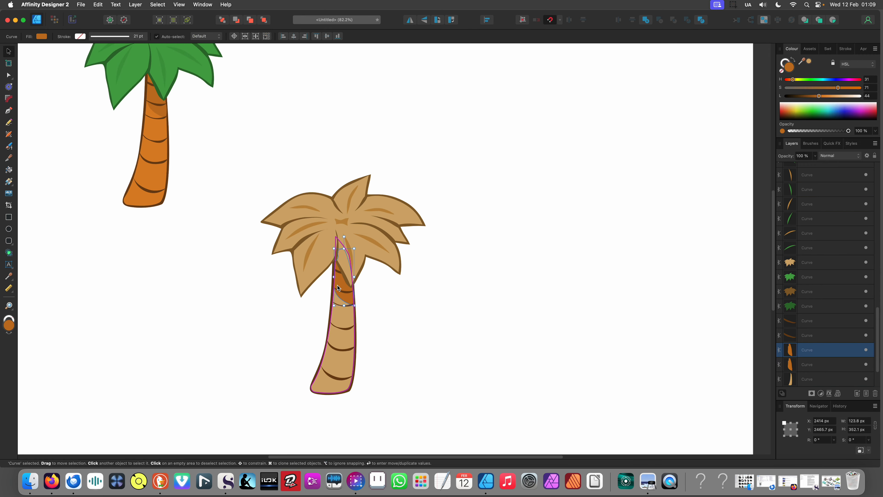
{"action": "scroll", "coordinate": [376, 307], "scroll_direction": "up", "scroll_amount": 4}
{"action": "scroll", "coordinate": [377, 308], "scroll_direction": "up", "scroll_amount": 2}
{"action": "left_click", "coordinate": [377, 308]}
{"action": "left_click", "coordinate": [326, 284]}
{"action": "key", "text": "Delete"}
{"action": "scroll", "coordinate": [380, 285], "scroll_direction": "down", "scroll_amount": 10}
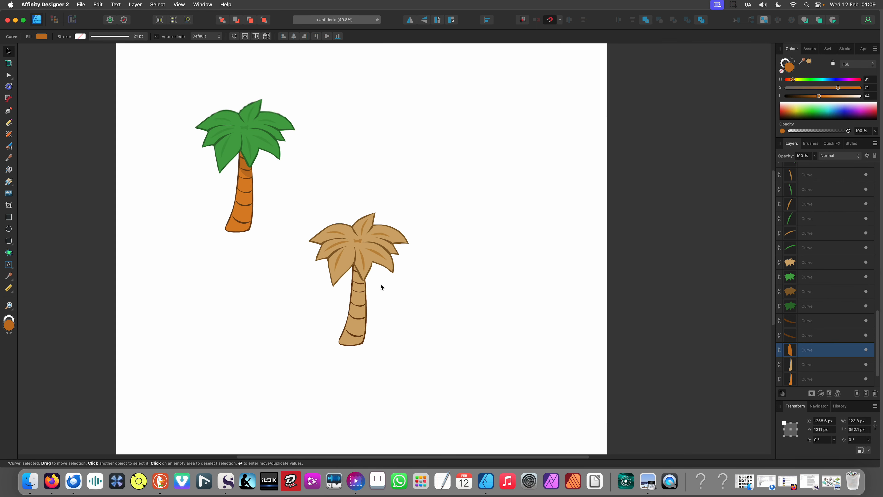
{"action": "left_click", "coordinate": [332, 348]}
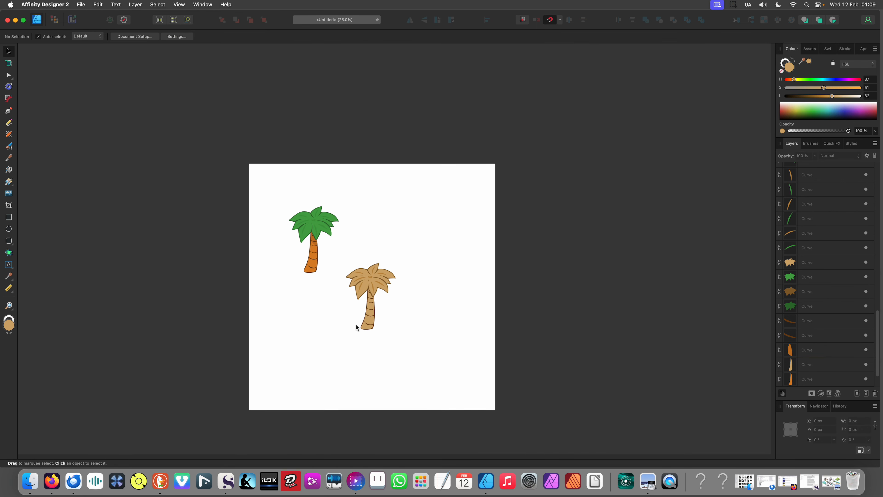
Move the green palm and the tan palm off the page onto the pasteboard beside it
{"action": "left_click_drag", "start_coordinate": [251, 199], "coordinate": [338, 292]}
{"action": "left_click_drag", "start_coordinate": [313, 240], "coordinate": [189, 164]}
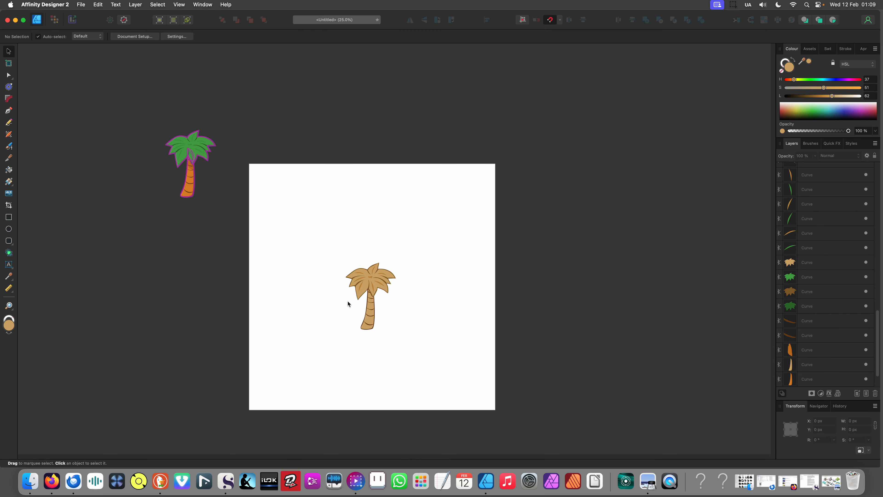
{"action": "left_click_drag", "start_coordinate": [332, 249], "coordinate": [433, 366]}
{"action": "left_click_drag", "start_coordinate": [369, 305], "coordinate": [188, 306]}
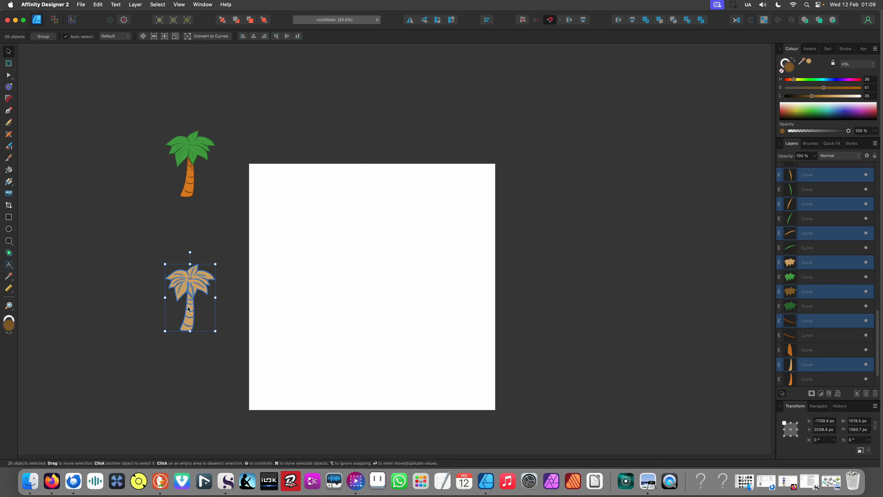
Cover the page with a 5000 by 5000 px tan rectangle and send it behind all objects
{"action": "left_click", "coordinate": [9, 217]}
{"action": "mouse_move", "coordinate": [290, 178]}
{"action": "left_mouse_down"}
{"action": "mouse_move", "coordinate": [441, 387]}
{"action": "mouse_move", "coordinate": [491, 396]}
{"action": "mouse_move", "coordinate": [417, 364]}
{"action": "mouse_move", "coordinate": [501, 404]}
{"action": "mouse_move", "coordinate": [495, 374]}
{"action": "left_mouse_up"}
{"action": "key", "text": "v"}
{"action": "left_click_drag", "start_coordinate": [475, 286], "coordinate": [495, 286]}
{"action": "left_click", "coordinate": [223, 20]}
{"action": "key", "text": "m"}
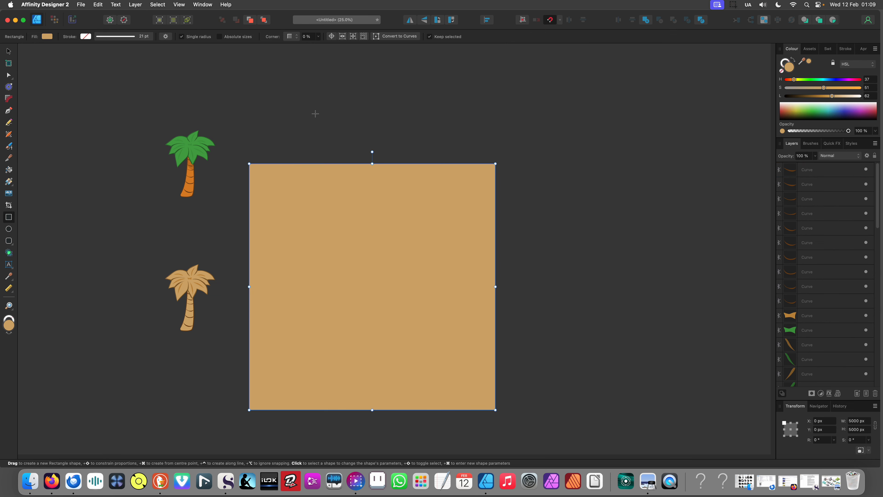
{"action": "key", "text": "Escape"}
{"action": "key", "text": "v"}
Lighten the background rectangle's fill to a lightness of 74 and lock the rectangle
{"action": "left_click", "coordinate": [452, 302]}
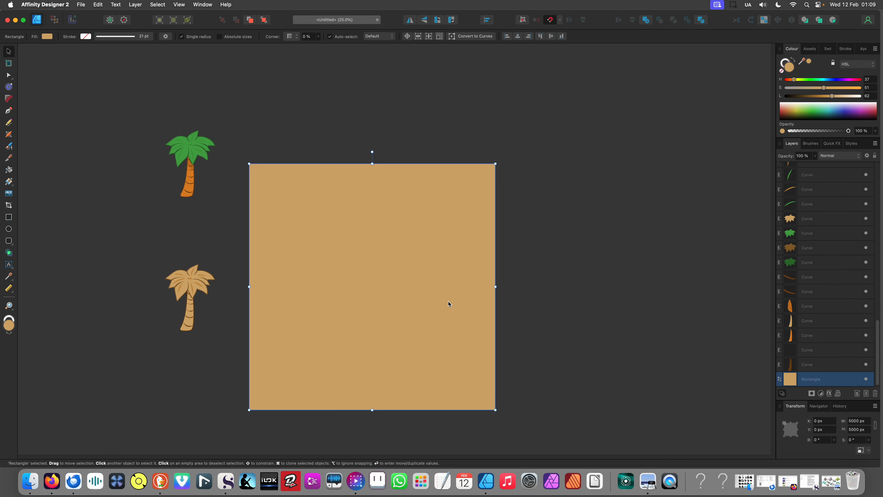
{"action": "left_click", "coordinate": [840, 98]}
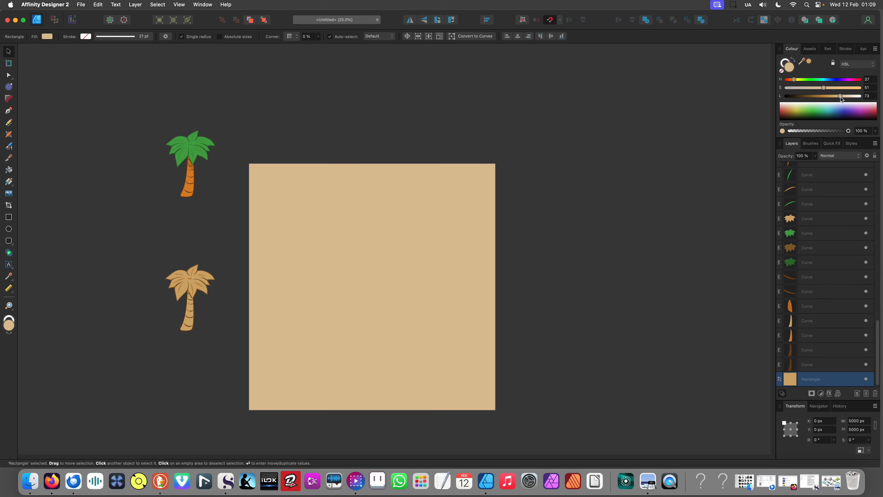
{"action": "left_click", "coordinate": [866, 379]}
{"action": "left_click", "coordinate": [866, 379]}
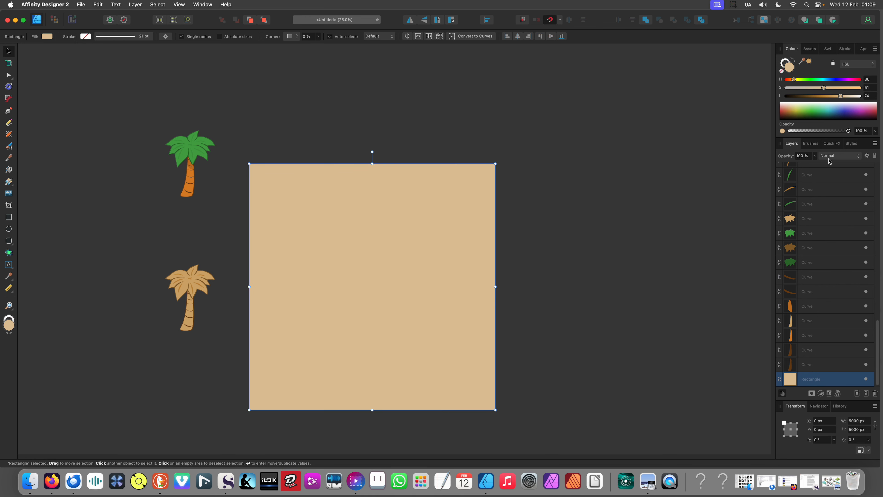
{"action": "left_click", "coordinate": [875, 156]}
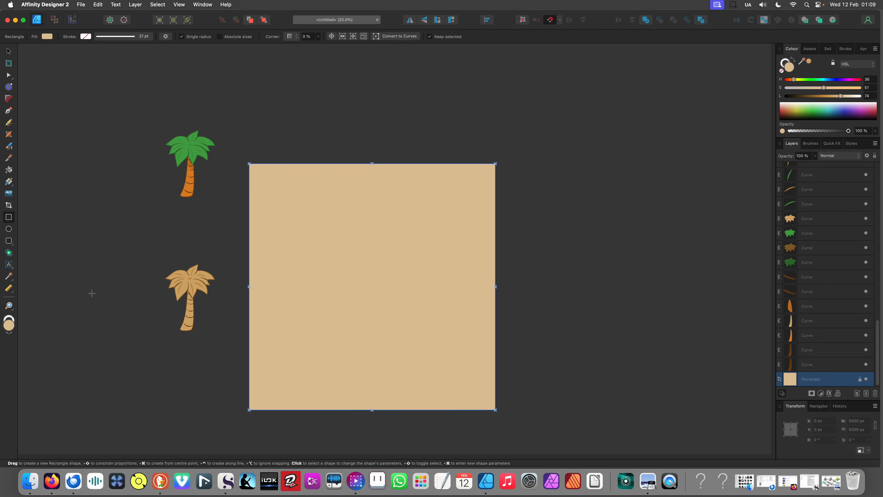
Move the whole tan palm tree from the pasteboard onto the background rectangle
{"action": "left_click_drag", "start_coordinate": [144, 247], "coordinate": [223, 353]}
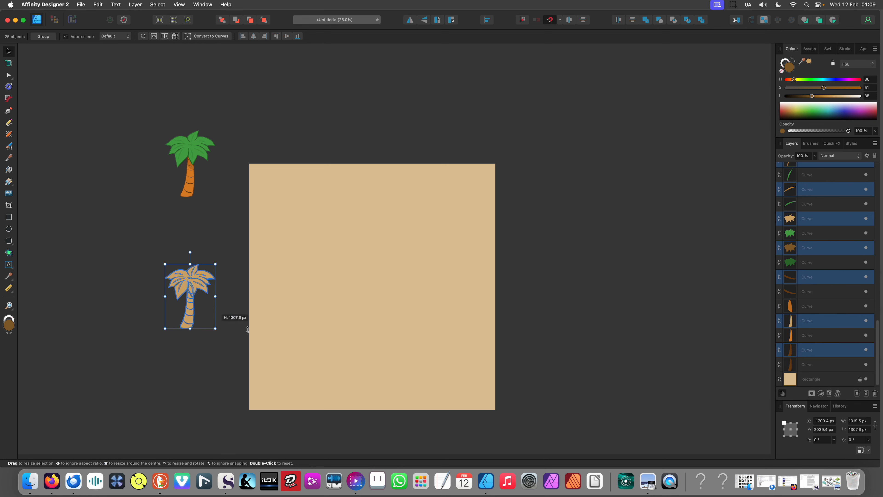
{"action": "left_click_drag", "start_coordinate": [188, 313], "coordinate": [375, 311]}
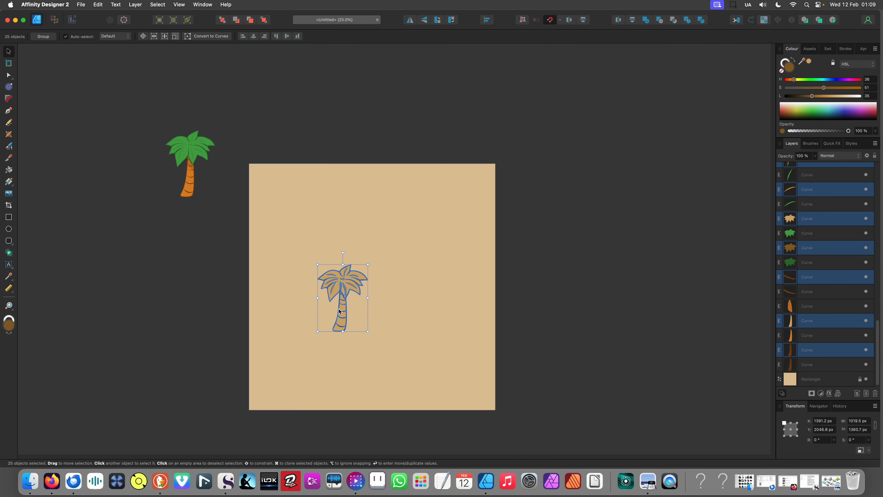
{"action": "left_click", "coordinate": [381, 329]}
{"action": "scroll", "coordinate": [362, 334], "scroll_direction": "down", "scroll_amount": 3}
{"action": "scroll", "coordinate": [386, 308], "scroll_direction": "up", "scroll_amount": 10}
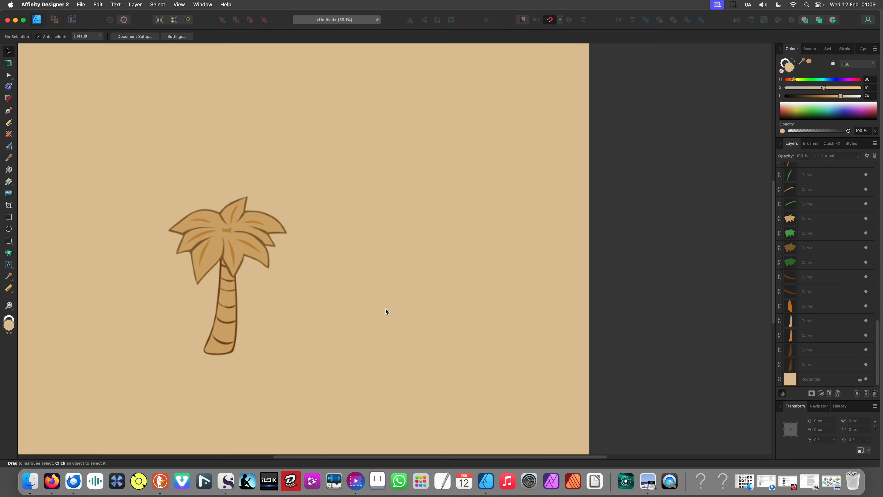
{"action": "scroll", "coordinate": [350, 279], "scroll_direction": "up", "scroll_amount": 3}
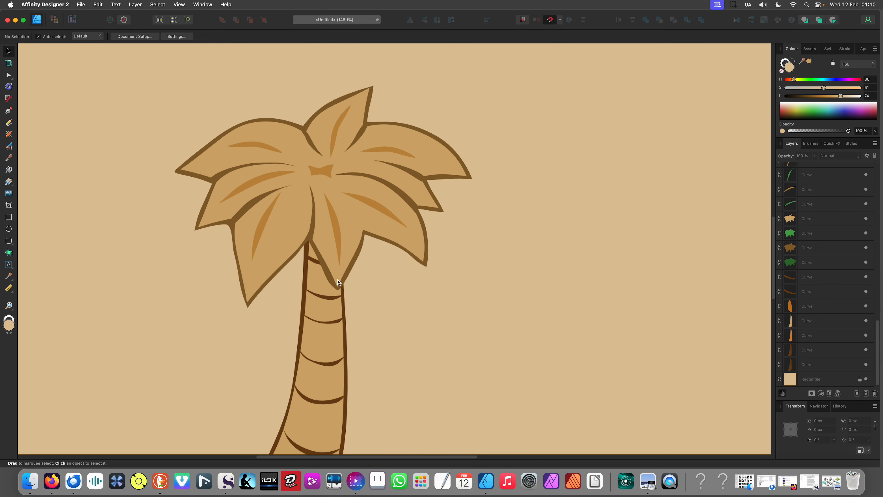
{"action": "left_click", "coordinate": [346, 319]}
{"action": "scroll", "coordinate": [382, 315], "scroll_direction": "down", "scroll_amount": 5}
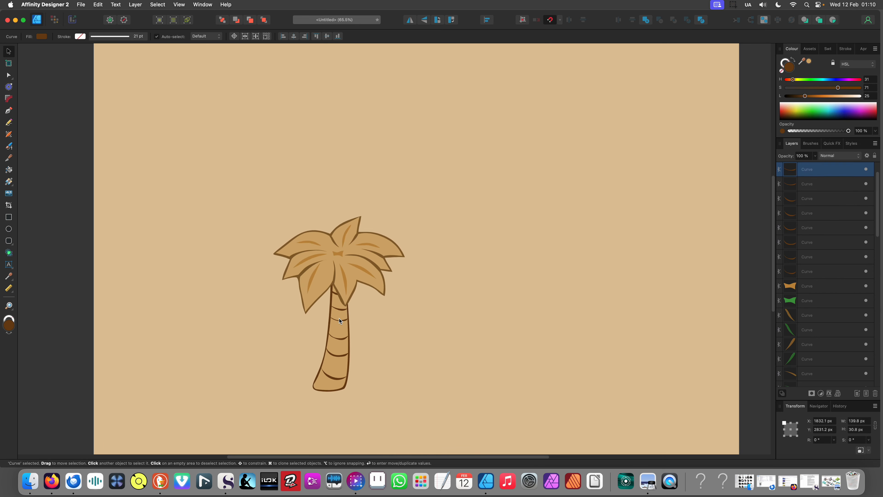
{"action": "scroll", "coordinate": [343, 323], "scroll_direction": "up", "scroll_amount": 2}
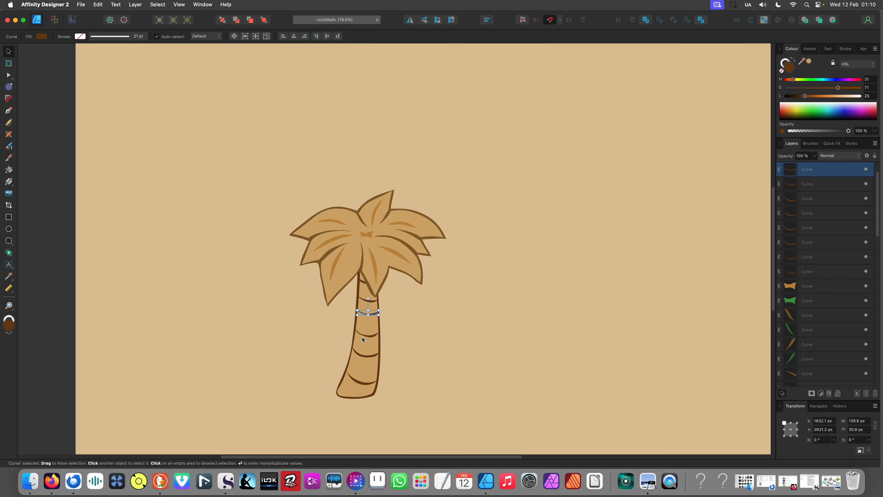
{"action": "scroll", "coordinate": [362, 338], "scroll_direction": "up", "scroll_amount": 4}
{"action": "left_click", "coordinate": [364, 240]}
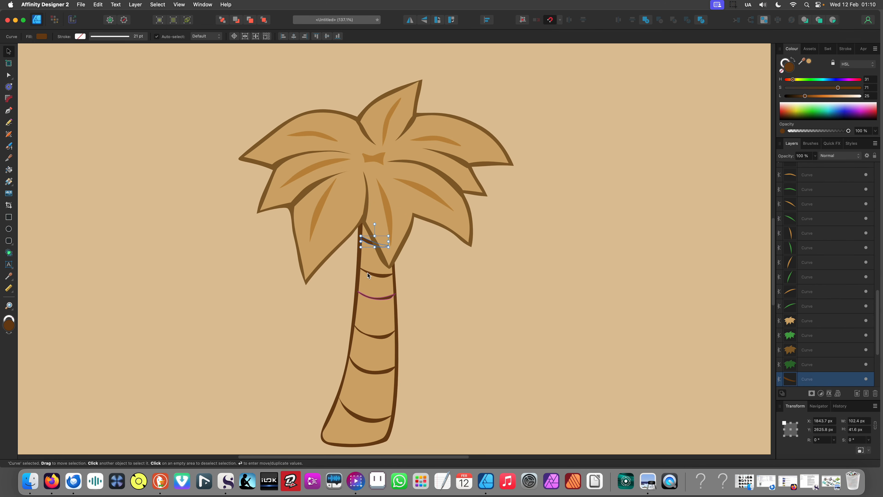
{"action": "left_click", "coordinate": [367, 273], "text": "shift"}
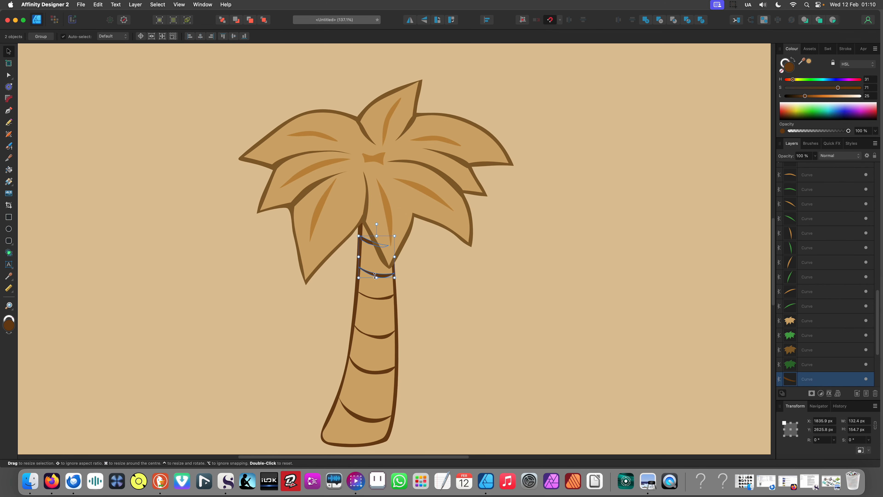
{"action": "left_click", "coordinate": [397, 281]}
Select all objects sharing a trunk ring's dark brown fill and recolour them with the brown sampled from the tan foliage's outline
{"action": "left_click", "coordinate": [385, 276]}
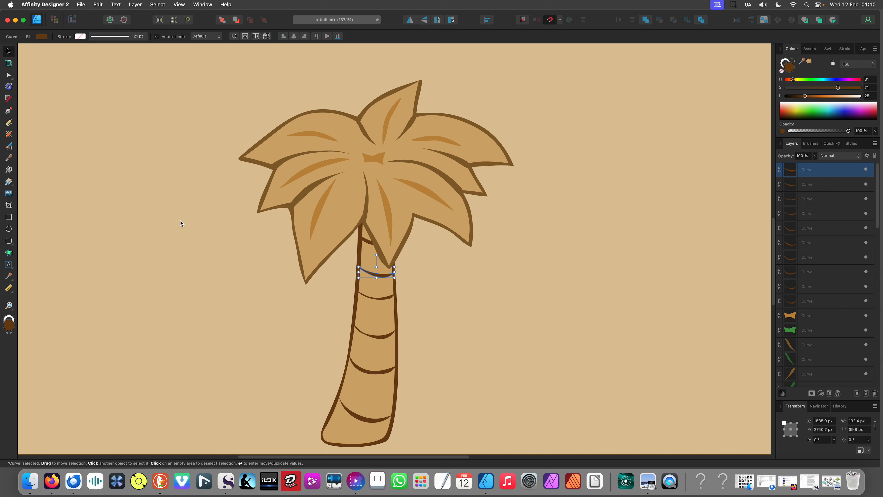
{"action": "left_click", "coordinate": [135, 4]}
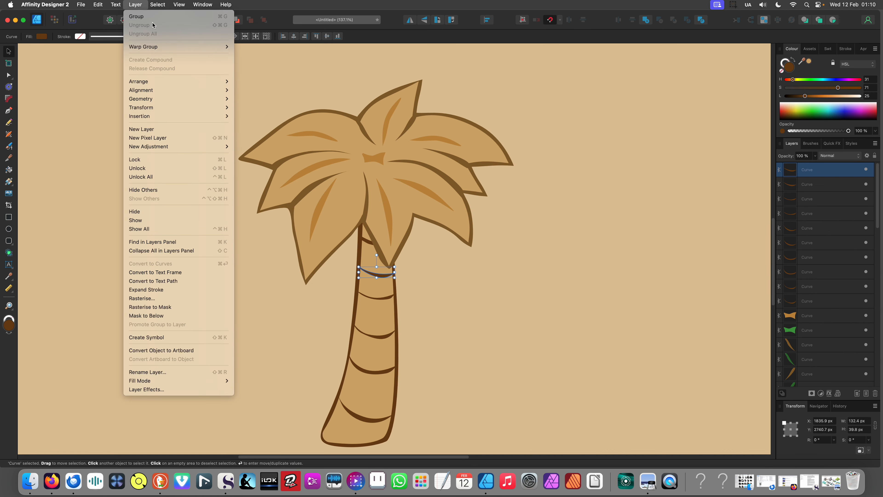
{"action": "mouse_move", "coordinate": [157, 4]}
{"action": "mouse_move", "coordinate": [228, 131]}
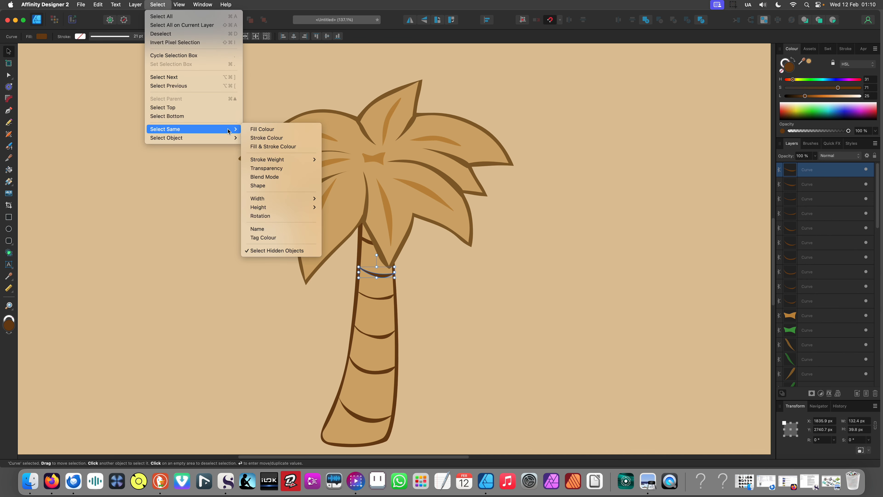
{"action": "left_click", "coordinate": [261, 129]}
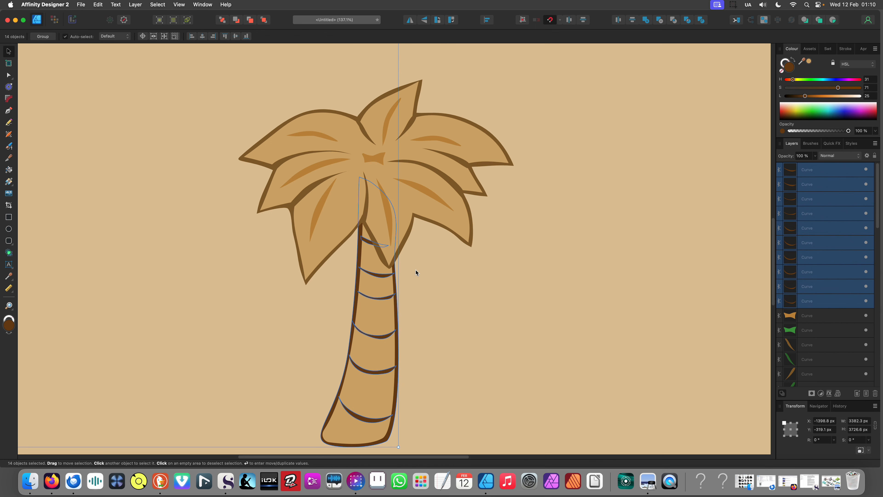
{"action": "key", "text": "i"}
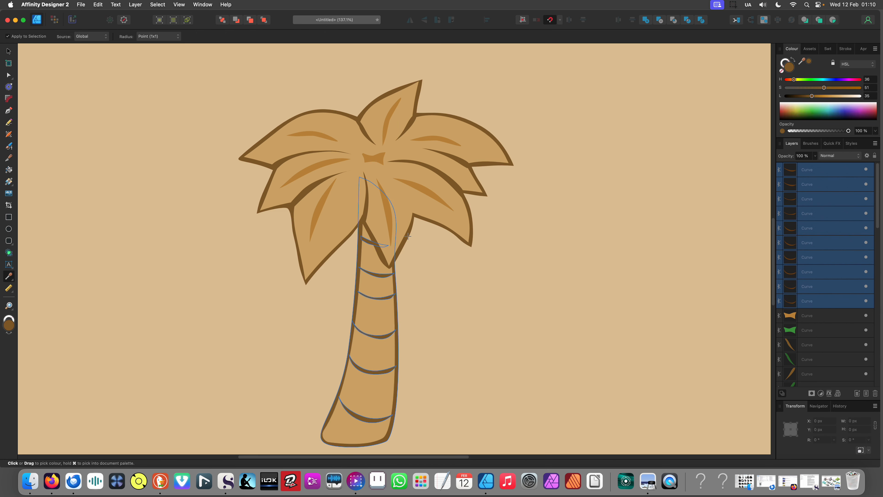
{"action": "key", "text": "v"}
{"action": "left_click", "coordinate": [432, 320]}
{"action": "scroll", "coordinate": [371, 245], "scroll_direction": "down", "scroll_amount": 5}
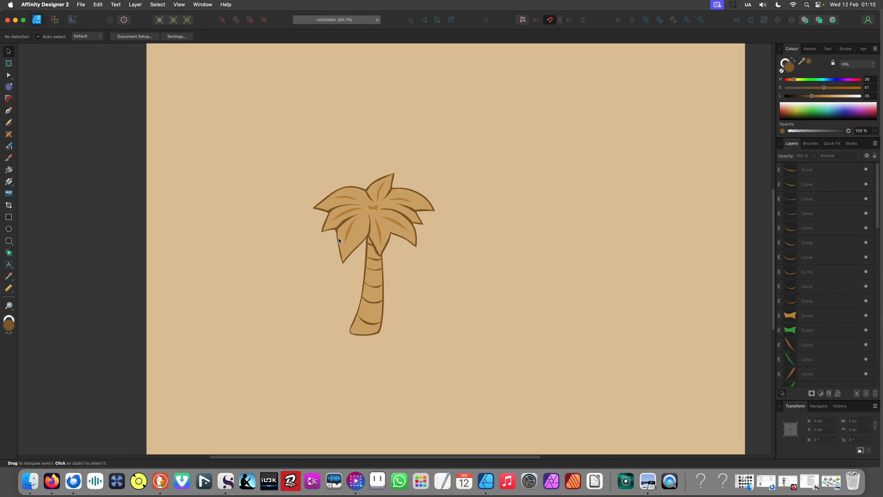
Delete the brown accent strokes from the tan palm's three lower fronds, from the lower left to the lower right
{"action": "scroll", "coordinate": [343, 224], "scroll_direction": "up", "scroll_amount": 5}
{"action": "scroll", "coordinate": [344, 223], "scroll_direction": "up", "scroll_amount": 2}
{"action": "scroll", "coordinate": [344, 223], "scroll_direction": "right", "scroll_amount": 2}
{"action": "left_click", "coordinate": [329, 256]}
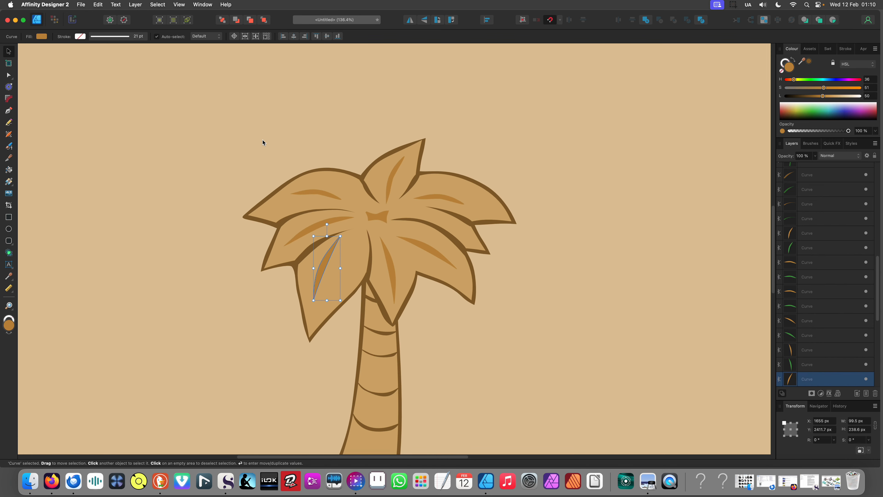
{"action": "key", "text": "Delete"}
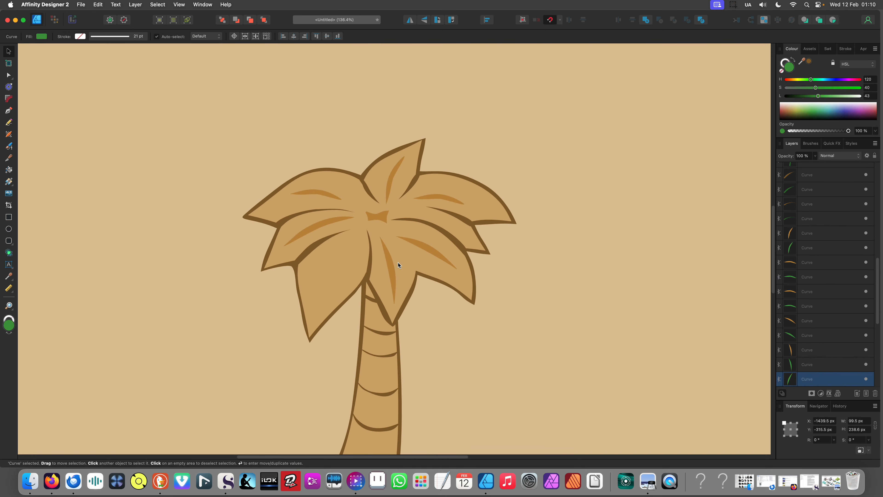
{"action": "left_click", "coordinate": [392, 264]}
{"action": "key", "text": "Delete"}
{"action": "left_click", "coordinate": [416, 241]}
{"action": "key", "text": "Delete"}
Delete the remaining brown accent strokes from the palm's upper and left fronds, and the bow-shaped piece at the foliage's centre
{"action": "left_click", "coordinate": [440, 209]}
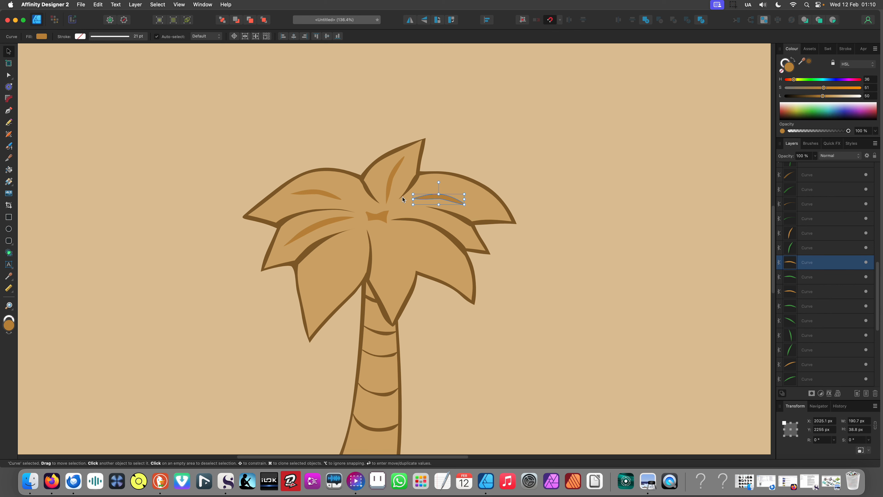
{"action": "key", "text": "Delete"}
{"action": "left_click", "coordinate": [388, 187]}
{"action": "key", "text": "Delete"}
{"action": "left_click", "coordinate": [326, 196]}
{"action": "key", "text": "Delete"}
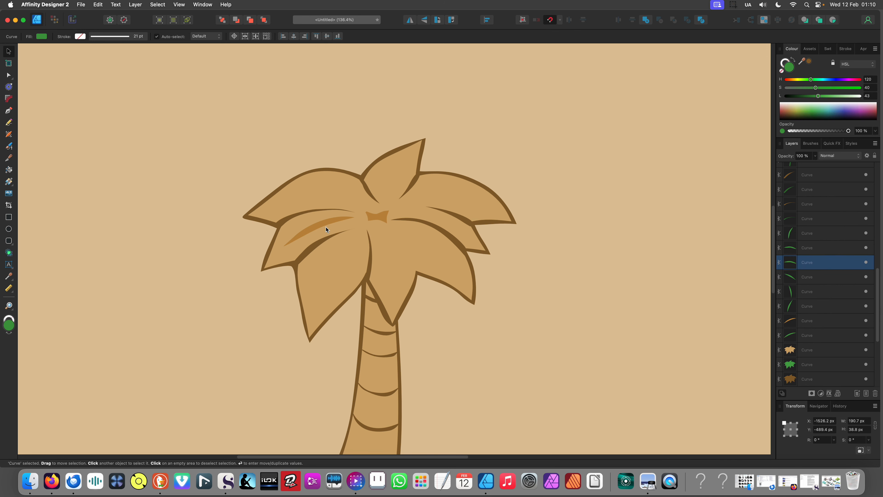
{"action": "left_click", "coordinate": [329, 225]}
{"action": "key", "text": "Delete"}
{"action": "key", "text": "super+0"}
{"action": "left_click", "coordinate": [403, 207]}
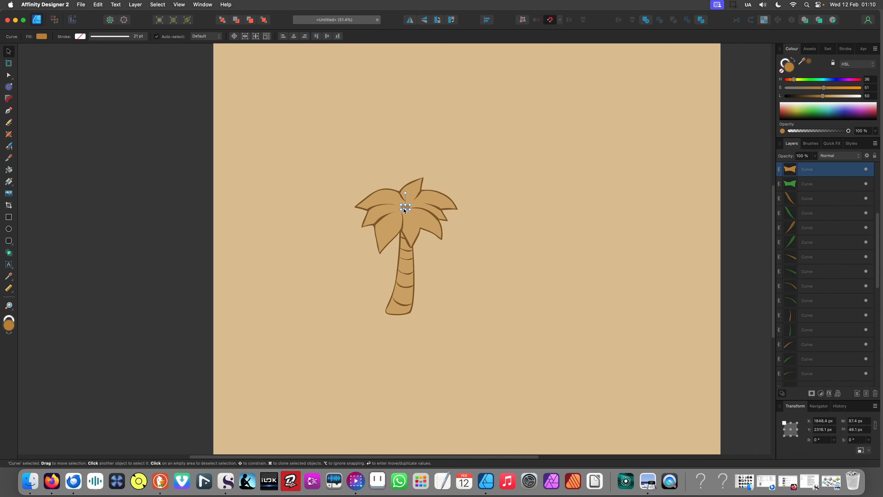
{"action": "key", "text": "Delete"}
Try scaling the whole tan palm down to about 303 by 404 px, inspect the trunk's base, and undo the scaling
{"action": "scroll", "coordinate": [390, 240], "scroll_direction": "down", "scroll_amount": 8}
{"action": "left_click", "coordinate": [334, 256]}
{"action": "scroll", "coordinate": [357, 219], "scroll_direction": "up", "scroll_amount": 5}
{"action": "left_click_drag", "start_coordinate": [357, 222], "coordinate": [389, 265]}
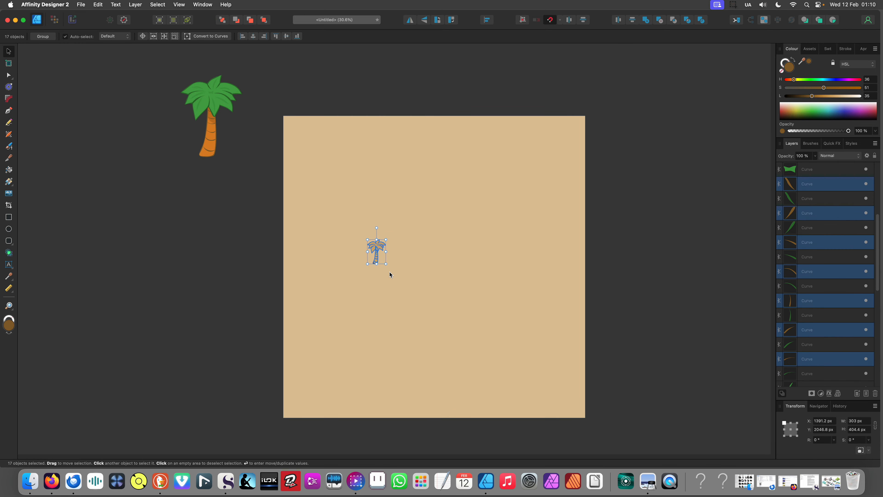
{"action": "left_click", "coordinate": [389, 293]}
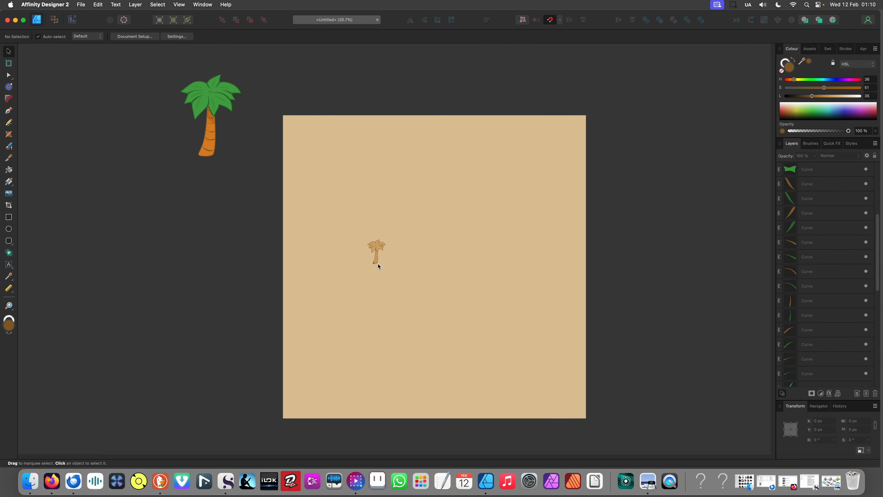
{"action": "scroll", "coordinate": [372, 257], "scroll_direction": "up", "scroll_amount": 10}
{"action": "scroll", "coordinate": [366, 240], "scroll_direction": "up", "scroll_amount": 2}
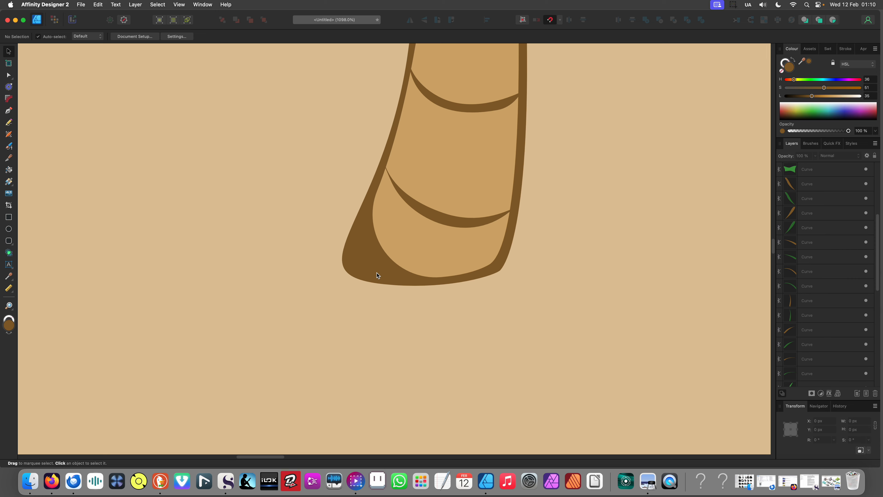
{"action": "scroll", "coordinate": [346, 246], "scroll_direction": "down", "scroll_amount": 7}
{"action": "key", "text": "super+z"}
Select the tan trunk fill inside the brown outline and convert it to curves
{"action": "scroll", "coordinate": [339, 262], "scroll_direction": "up", "scroll_amount": 4}
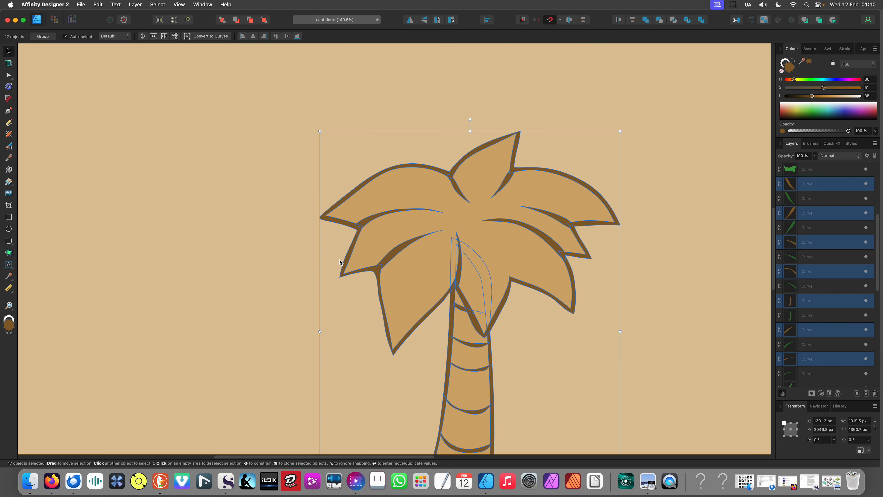
{"action": "scroll", "coordinate": [369, 337], "scroll_direction": "down", "scroll_amount": 2}
{"action": "scroll", "coordinate": [387, 250], "scroll_direction": "up", "scroll_amount": 5}
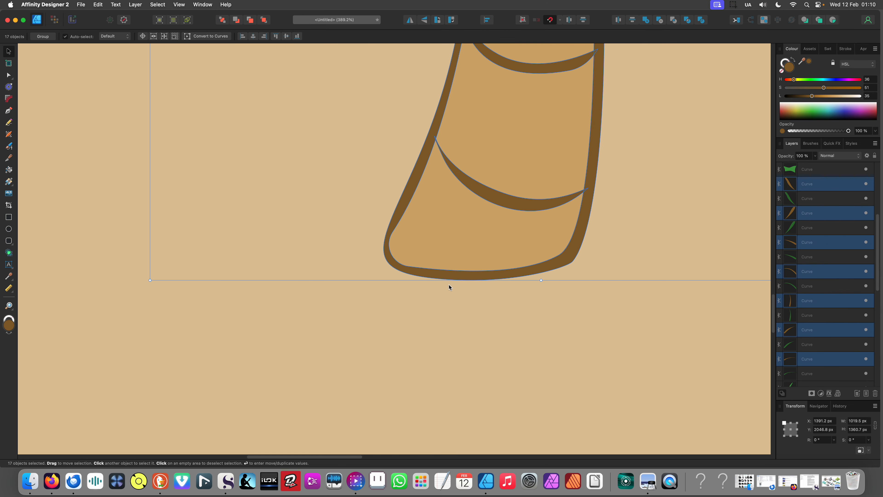
{"action": "double_click", "coordinate": [448, 277]}
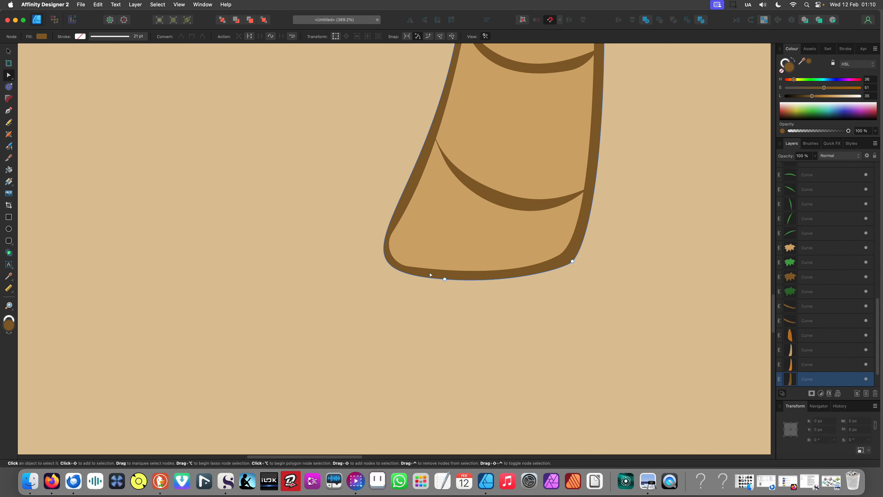
{"action": "left_click", "coordinate": [423, 258]}
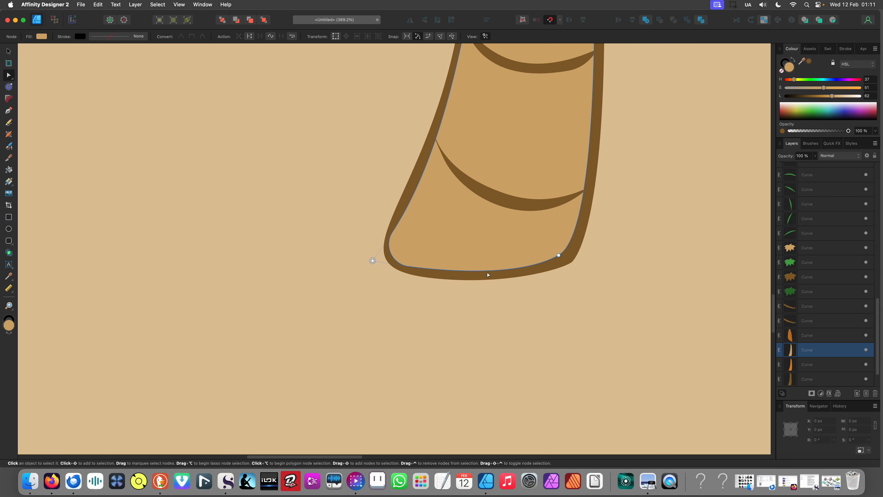
{"action": "scroll", "coordinate": [462, 296], "scroll_direction": "up", "scroll_amount": 3}
{"action": "key", "text": "v"}
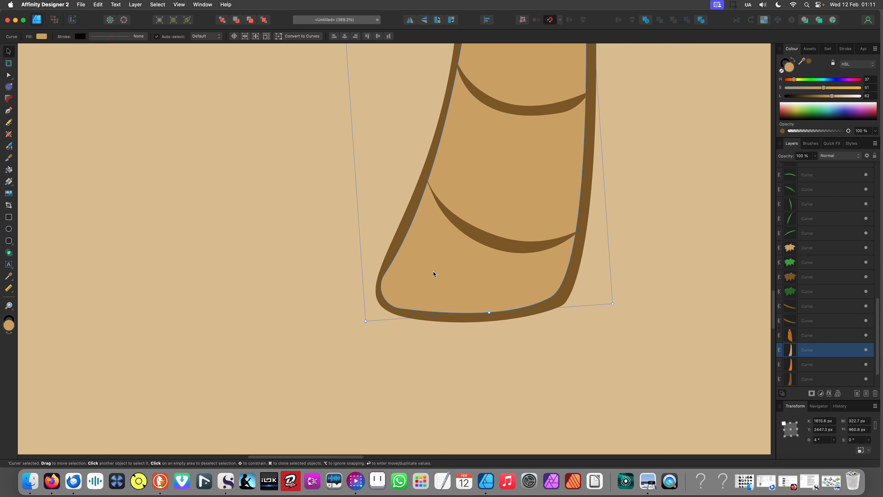
{"action": "right_click", "coordinate": [434, 274]}
{"action": "left_click", "coordinate": [430, 277]}
{"action": "right_click", "coordinate": [430, 277]}
{"action": "scroll", "coordinate": [473, 368], "scroll_direction": "down", "scroll_amount": 3}
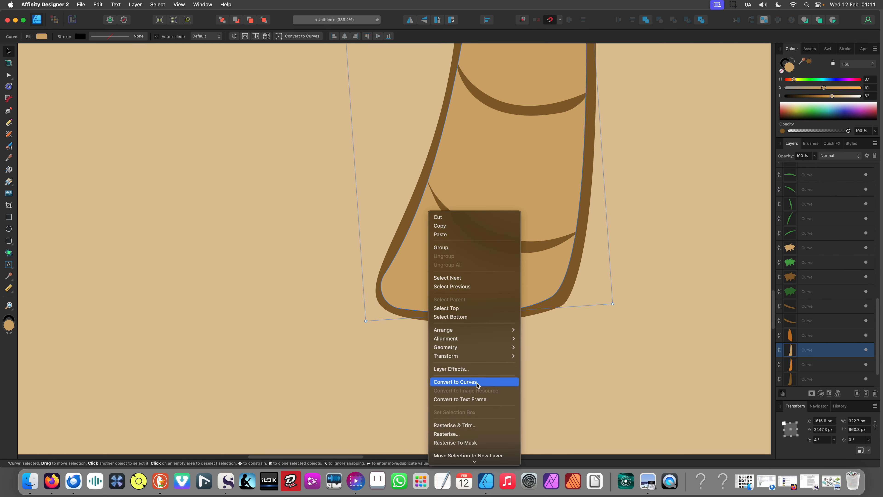
{"action": "left_click", "coordinate": [474, 381]}
Scale the whole tan palm down to about 189 by 252 px and check the trunk's outline at its base
{"action": "key", "text": "super+0"}
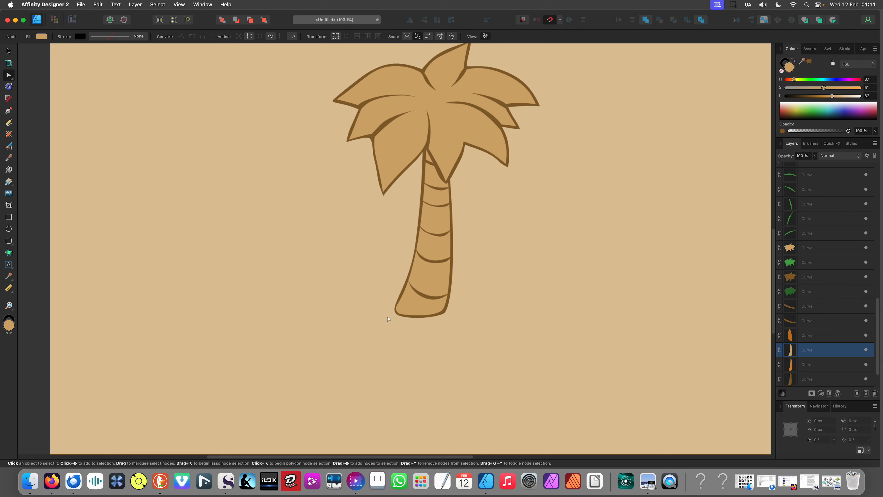
{"action": "key", "text": "v"}
{"action": "left_click_drag", "start_coordinate": [312, 129], "coordinate": [485, 360]}
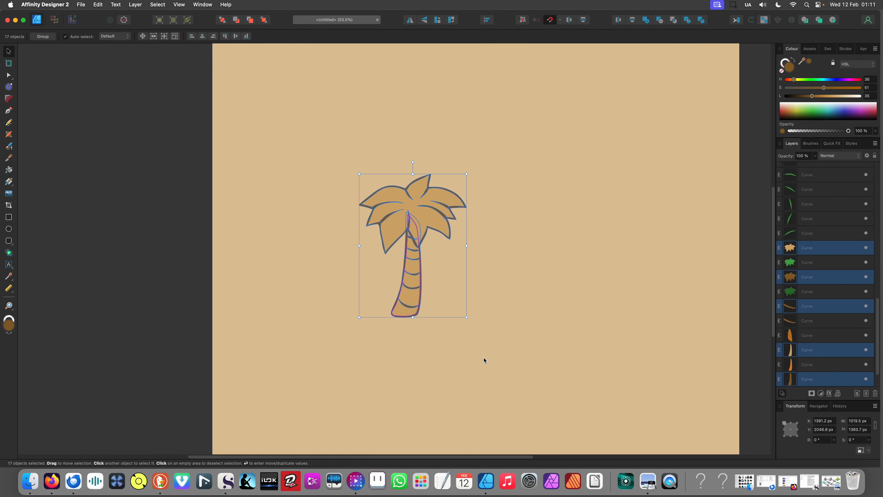
{"action": "left_click_drag", "start_coordinate": [467, 317], "coordinate": [379, 201]}
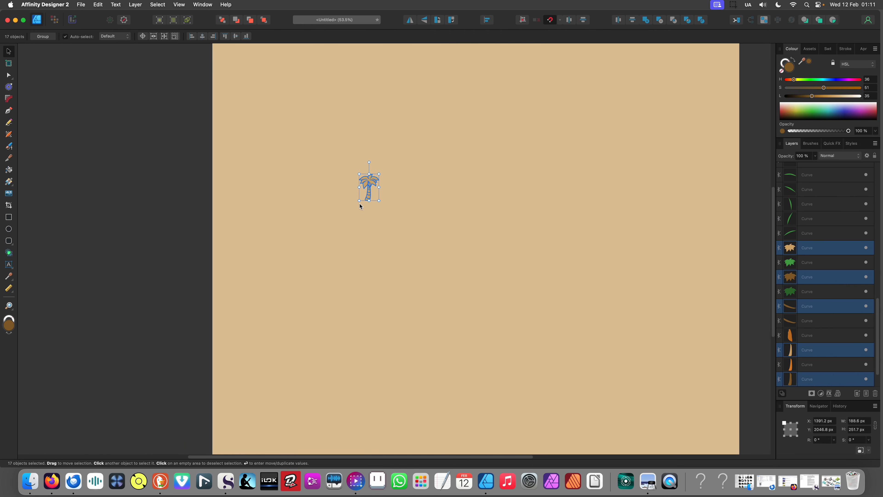
{"action": "scroll", "coordinate": [359, 204], "scroll_direction": "up", "scroll_amount": 5}
{"action": "scroll", "coordinate": [376, 260], "scroll_direction": "up", "scroll_amount": 6}
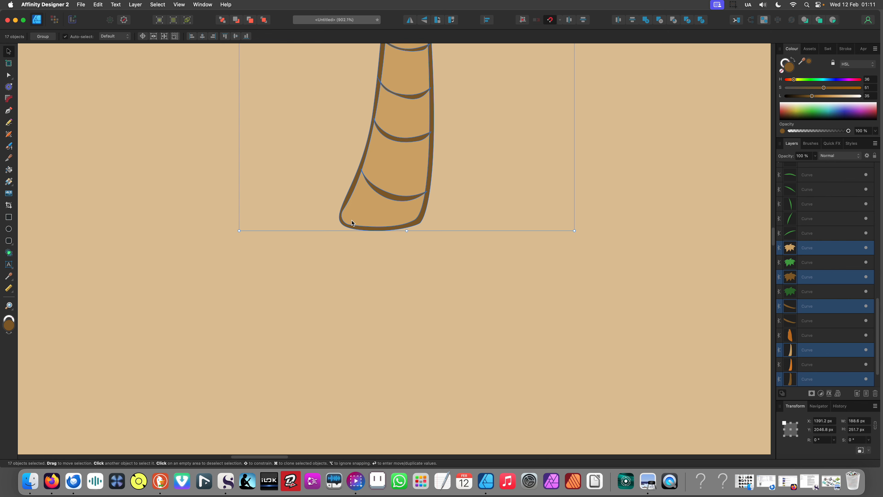
{"action": "scroll", "coordinate": [363, 230], "scroll_direction": "down", "scroll_amount": 4}
{"action": "scroll", "coordinate": [364, 231], "scroll_direction": "down", "scroll_amount": 5}
{"action": "left_click", "coordinate": [353, 294]}
{"action": "scroll", "coordinate": [382, 282], "scroll_direction": "up", "scroll_amount": 3}
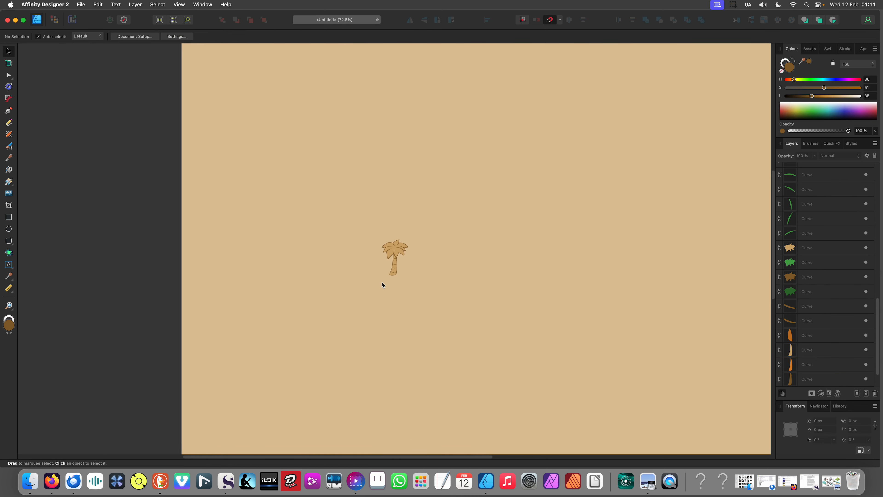
Select all objects sharing the foliage outline's brown fill and darken them to a lightness of 28
{"action": "scroll", "coordinate": [423, 292], "scroll_direction": "up", "scroll_amount": 10}
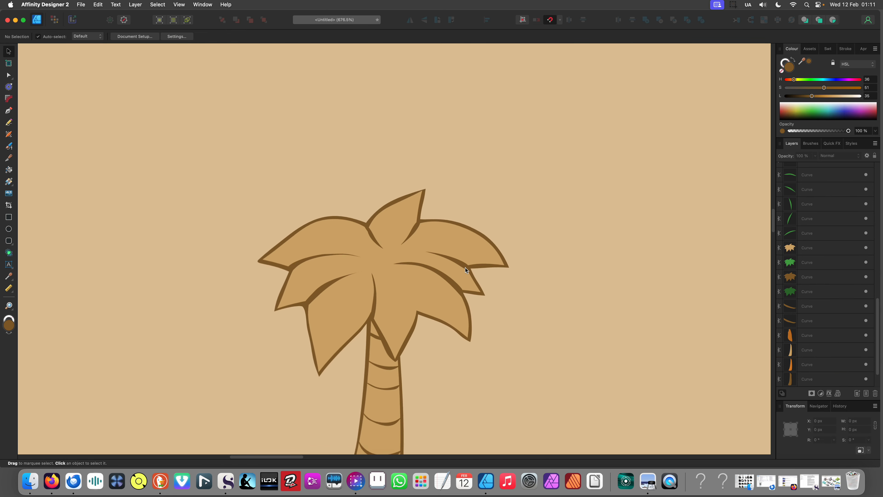
{"action": "scroll", "coordinate": [464, 230], "scroll_direction": "up", "scroll_amount": 1}
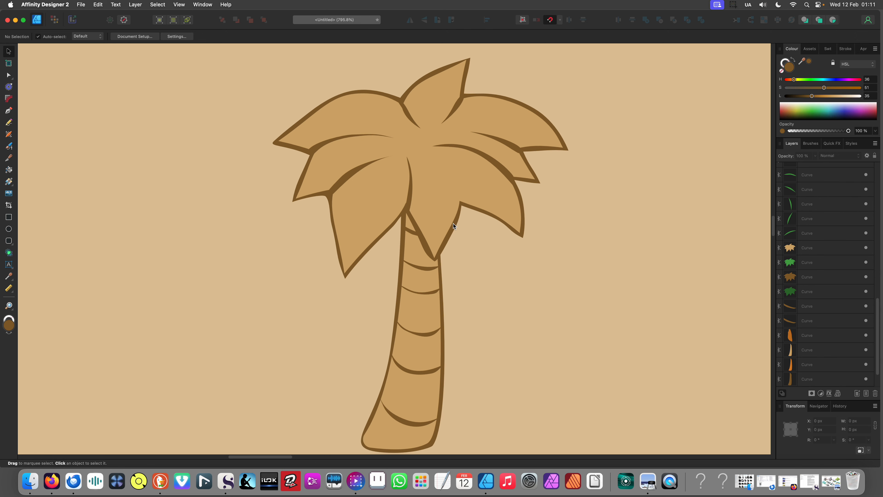
{"action": "left_click", "coordinate": [454, 225]}
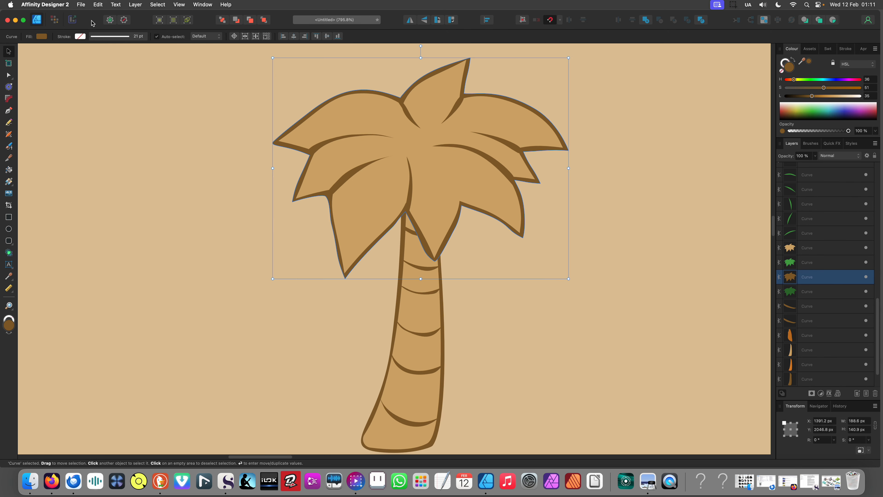
{"action": "left_click", "coordinate": [158, 5]}
{"action": "mouse_move", "coordinate": [153, 132]}
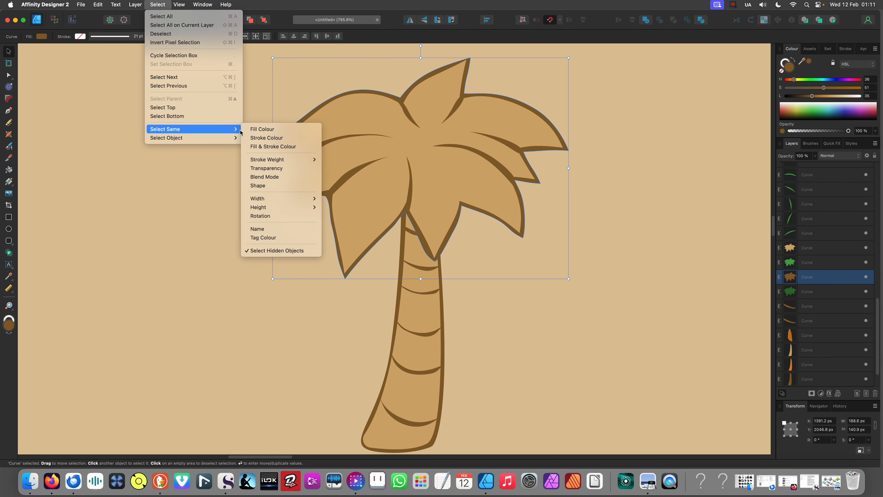
{"action": "left_click", "coordinate": [267, 137]}
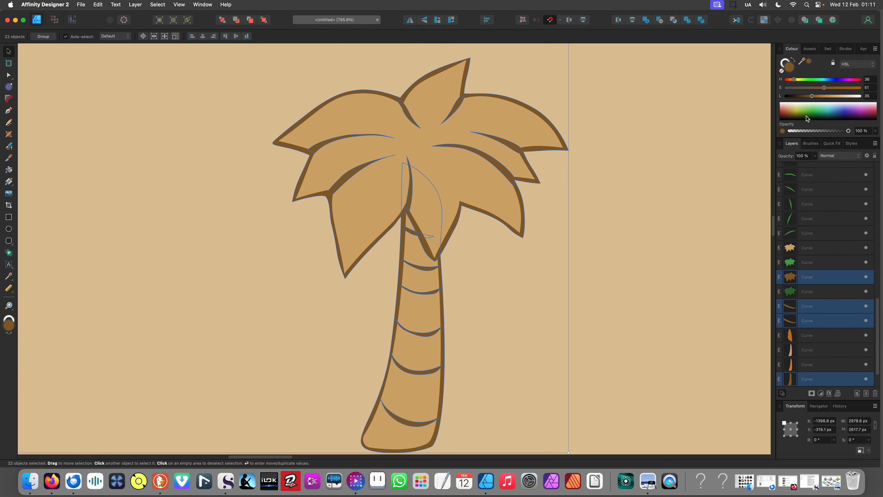
{"action": "left_click_drag", "start_coordinate": [810, 98], "coordinate": [806, 98]}
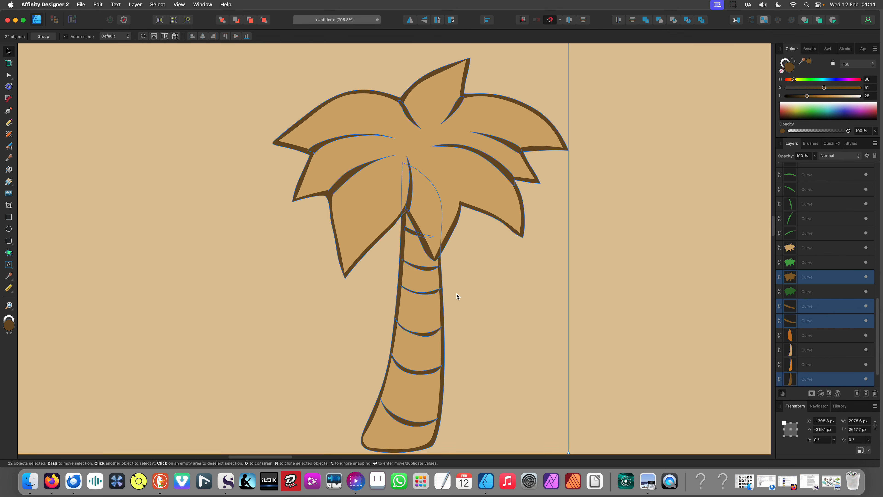
Deselect the outlines and examine the palm's contrast against the background, from a distance and close up on trunk and foliage
{"action": "scroll", "coordinate": [456, 293], "scroll_direction": "down", "scroll_amount": 5}
{"action": "scroll", "coordinate": [375, 326], "scroll_direction": "down", "scroll_amount": 5}
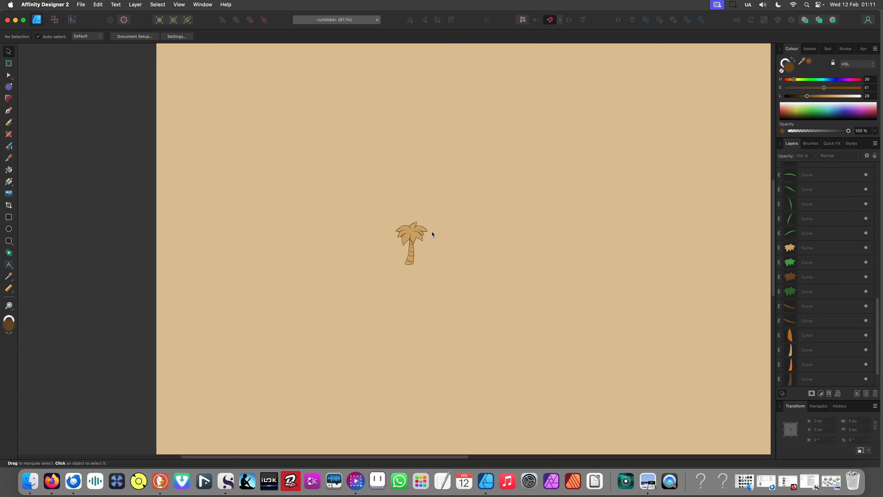
{"action": "scroll", "coordinate": [433, 234], "scroll_direction": "up", "scroll_amount": 5}
{"action": "scroll", "coordinate": [411, 273], "scroll_direction": "up", "scroll_amount": 5}
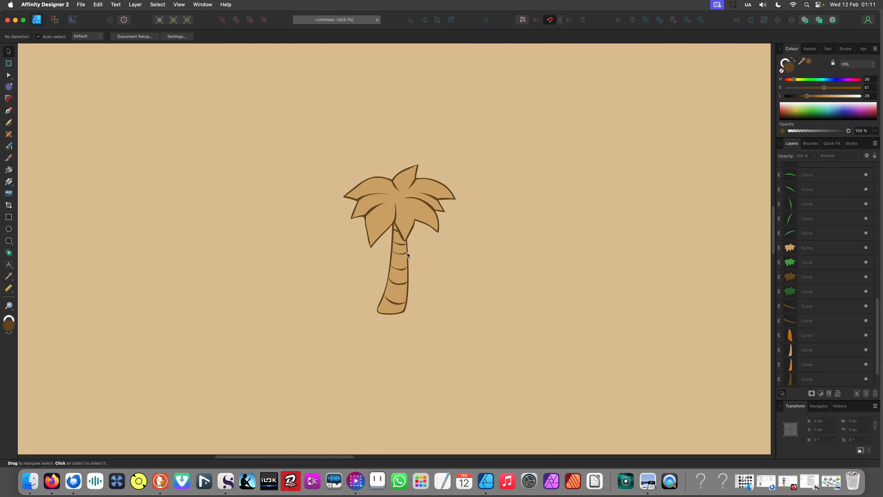
{"action": "scroll", "coordinate": [399, 227], "scroll_direction": "up", "scroll_amount": 12}
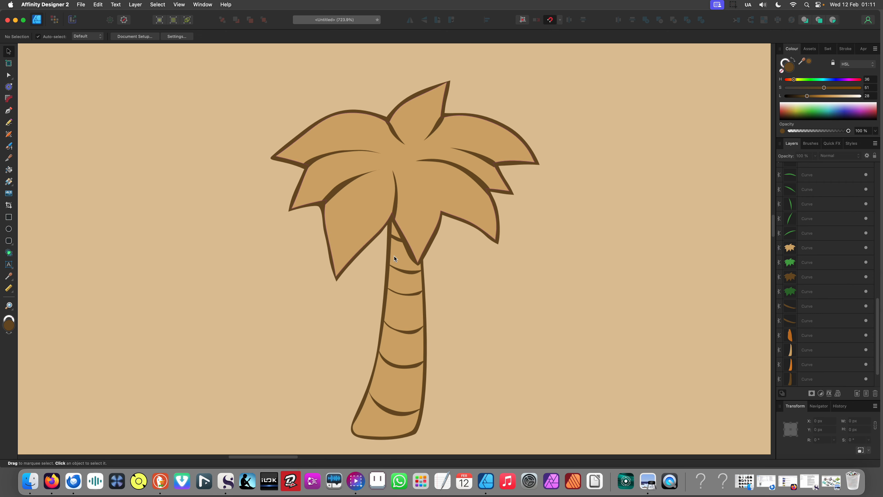
{"action": "scroll", "coordinate": [383, 246], "scroll_direction": "down", "scroll_amount": 1}
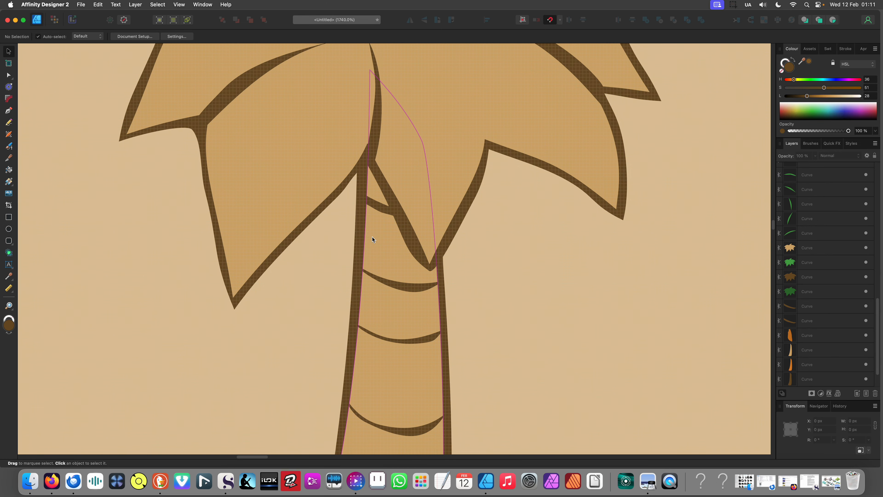
{"action": "scroll", "coordinate": [375, 249], "scroll_direction": "down", "scroll_amount": 5}
{"action": "scroll", "coordinate": [375, 253], "scroll_direction": "down", "scroll_amount": 3}
{"action": "scroll", "coordinate": [358, 251], "scroll_direction": "up", "scroll_amount": 6}
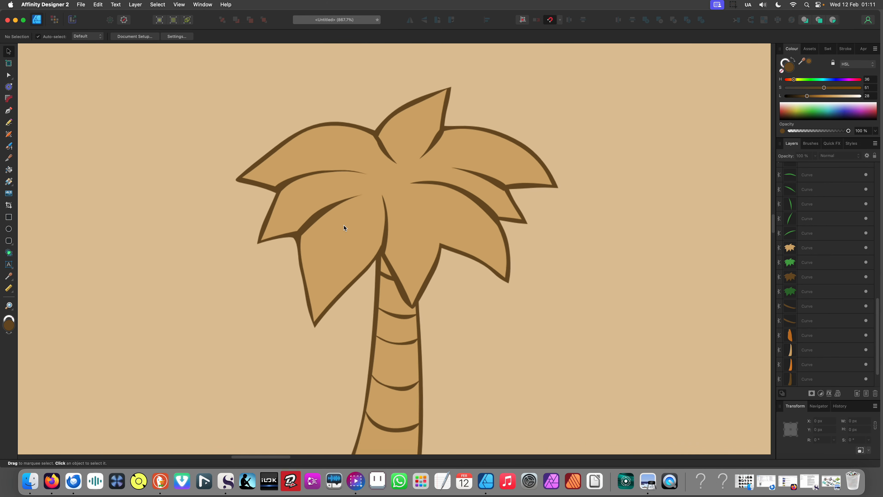
{"action": "scroll", "coordinate": [415, 168], "scroll_direction": "up", "scroll_amount": 2}
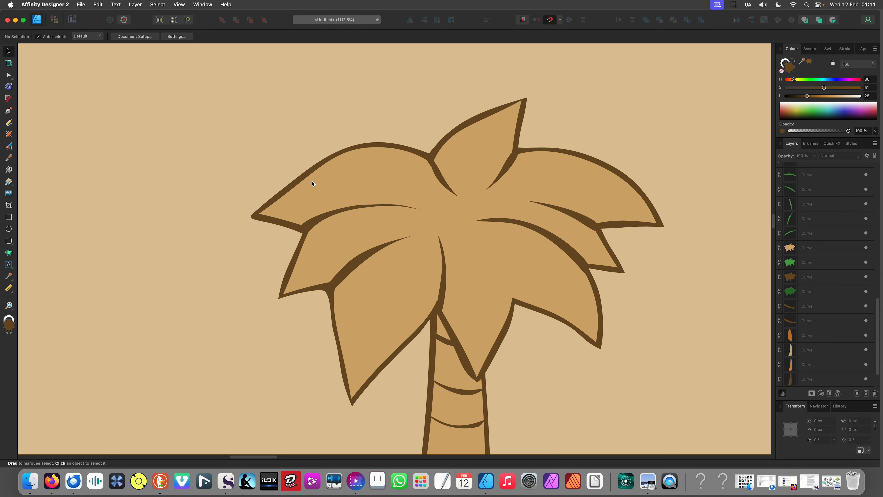
{"action": "scroll", "coordinate": [433, 180], "scroll_direction": "up", "scroll_amount": 3}
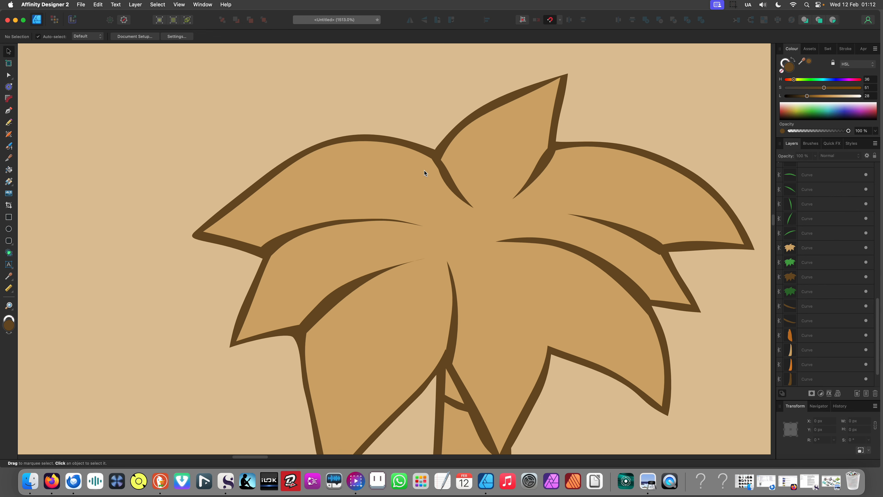
{"action": "scroll", "coordinate": [417, 175], "scroll_direction": "down", "scroll_amount": 10}
{"action": "scroll", "coordinate": [411, 166], "scroll_direction": "up", "scroll_amount": 10}
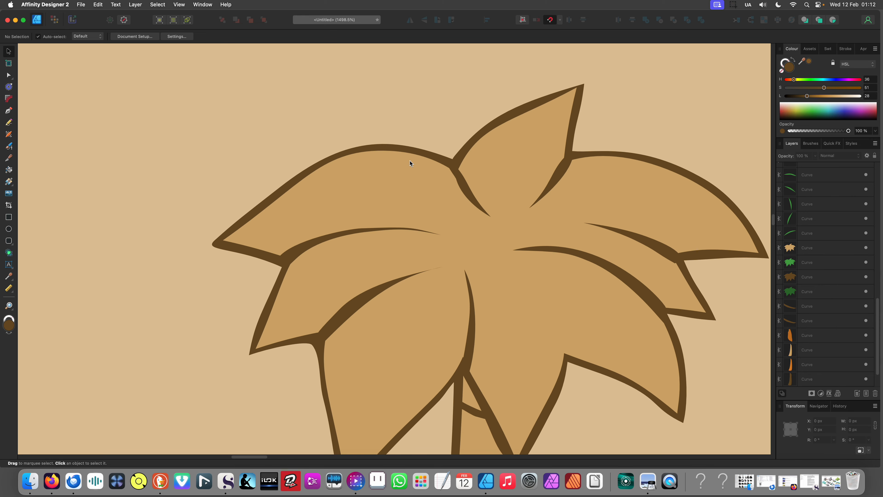
Try a short freehand Pencil stroke on the palm's upper left frond and undo it
{"action": "key", "text": "n"}
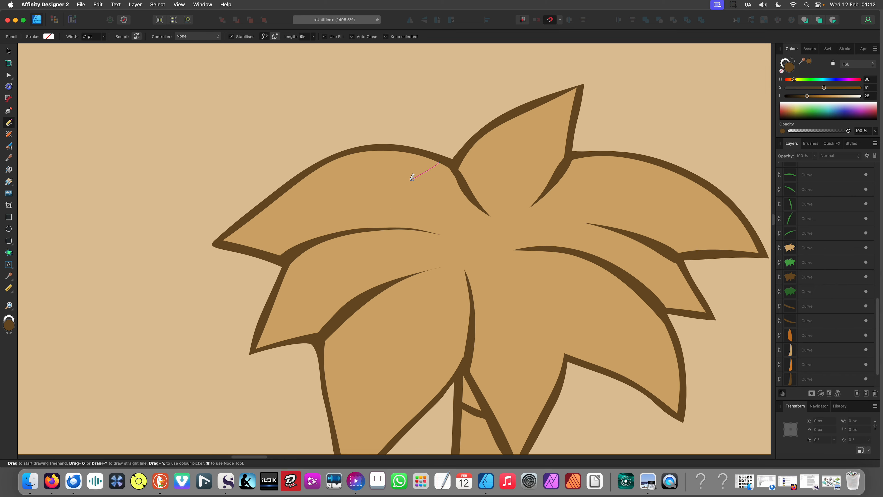
{"action": "left_click_drag", "start_coordinate": [397, 206], "coordinate": [402, 201]}
{"action": "key", "text": "super+z"}
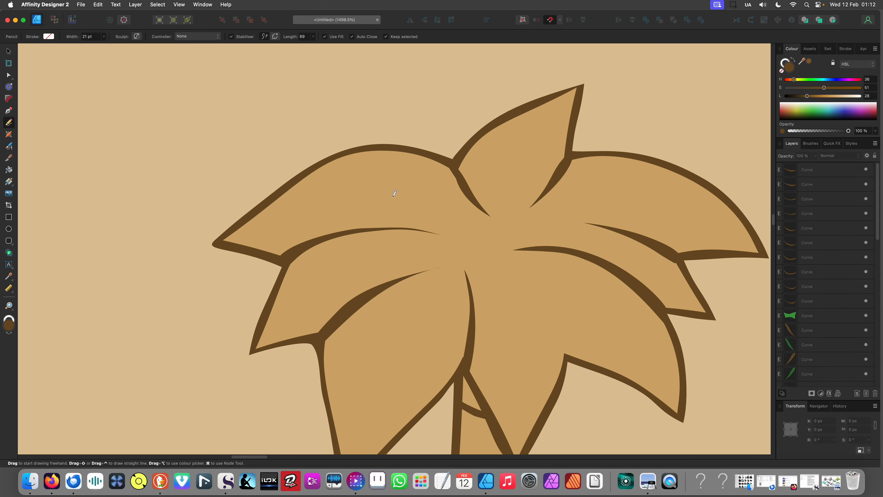
Try a freehand highlight shape on the palm's upper left frond, filled light tan with a lightness of 76, and undo it
{"action": "scroll", "coordinate": [395, 193], "scroll_direction": "down", "scroll_amount": 3}
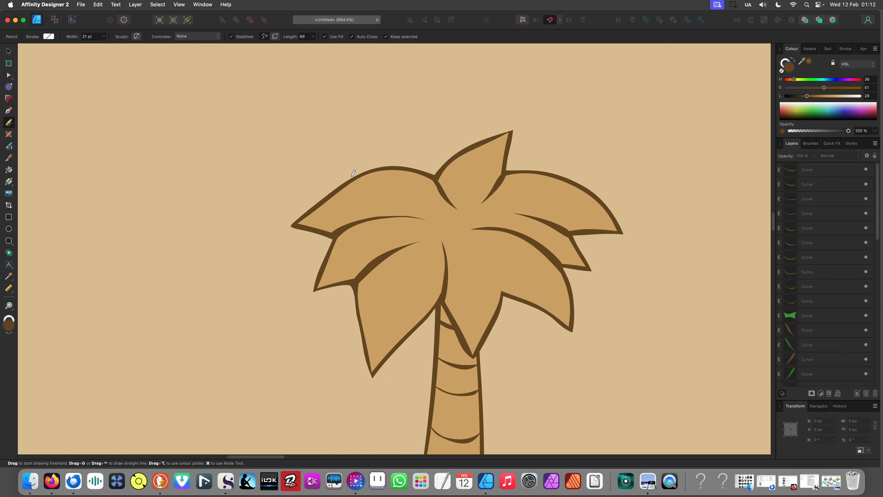
{"action": "key", "text": "v"}
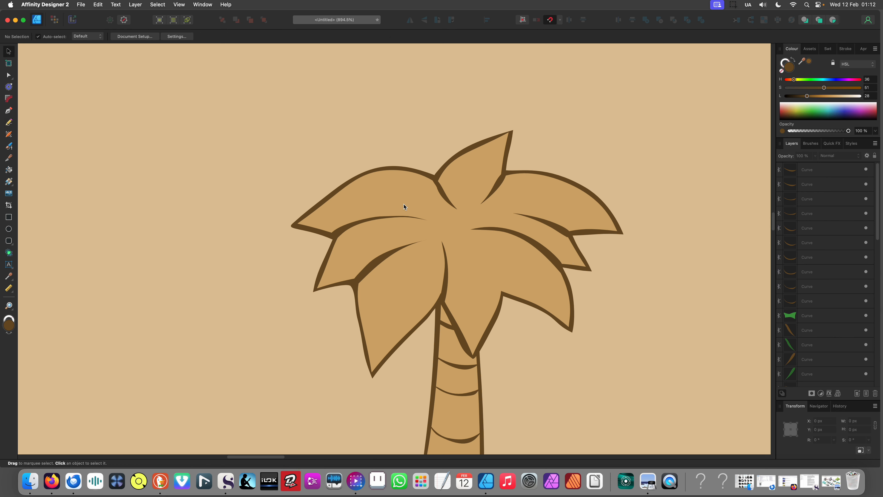
{"action": "scroll", "coordinate": [404, 209], "scroll_direction": "up", "scroll_amount": 6}
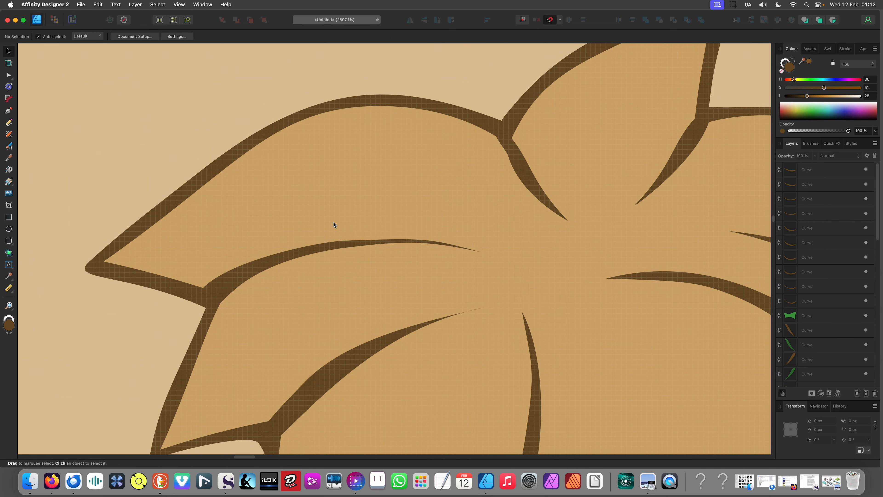
{"action": "key", "text": "n"}
{"action": "mouse_move", "coordinate": [430, 108]}
{"action": "left_mouse_down"}
{"action": "mouse_move", "coordinate": [348, 117]}
{"action": "mouse_move", "coordinate": [133, 229]}
{"action": "mouse_move", "coordinate": [133, 244]}
{"action": "mouse_move", "coordinate": [334, 233]}
{"action": "mouse_move", "coordinate": [498, 183]}
{"action": "mouse_move", "coordinate": [494, 139]}
{"action": "left_mouse_up"}
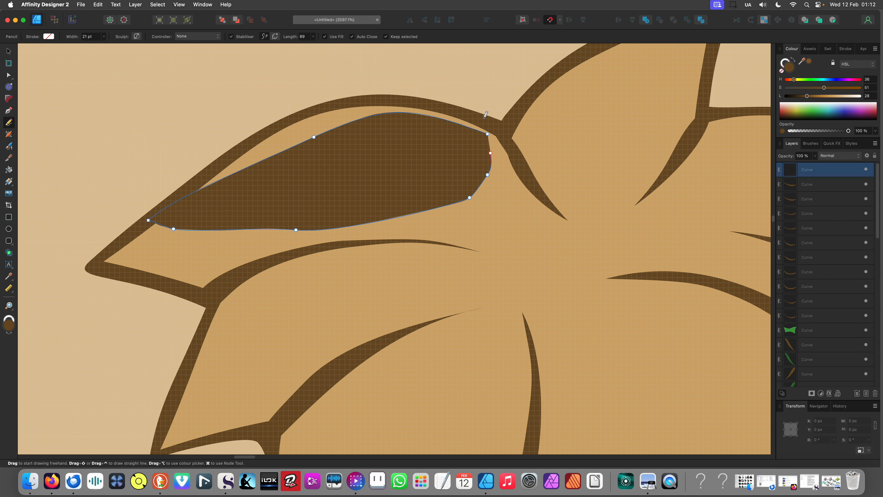
{"action": "key", "text": "v"}
{"action": "key", "text": "i"}
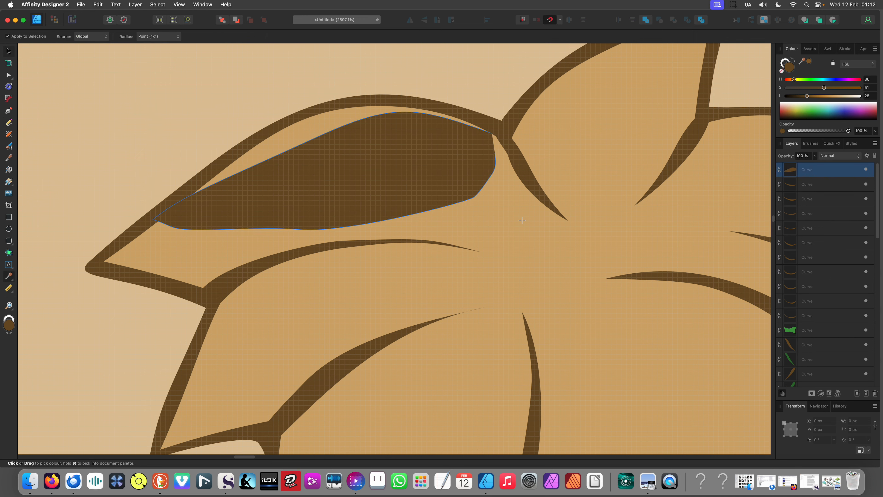
{"action": "left_click", "coordinate": [749, 59]}
{"action": "left_click_drag", "start_coordinate": [833, 97], "coordinate": [843, 96]}
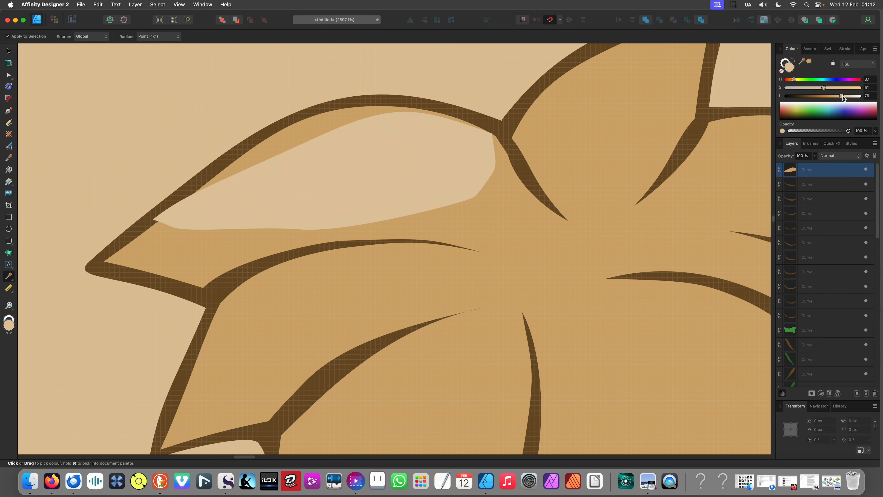
{"action": "scroll", "coordinate": [193, 165], "scroll_direction": "down", "scroll_amount": 10}
{"action": "scroll", "coordinate": [193, 156], "scroll_direction": "up", "scroll_amount": 5}
{"action": "key", "text": "v"}
{"action": "key", "text": "super+z"}
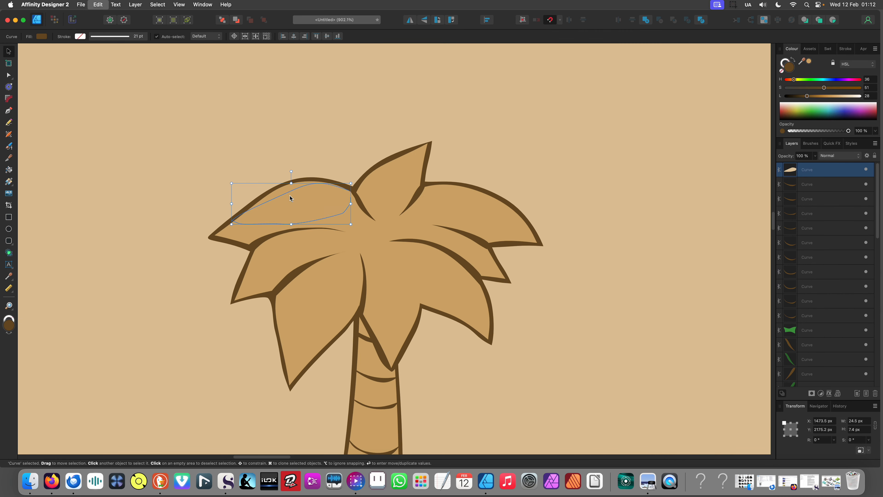
{"action": "scroll", "coordinate": [370, 155], "scroll_direction": "down", "scroll_amount": 4}
Cut the foliage fill along a curved diagonal with the Knife tool and set the left piece's lightness to 69
{"action": "left_click", "coordinate": [366, 239]}
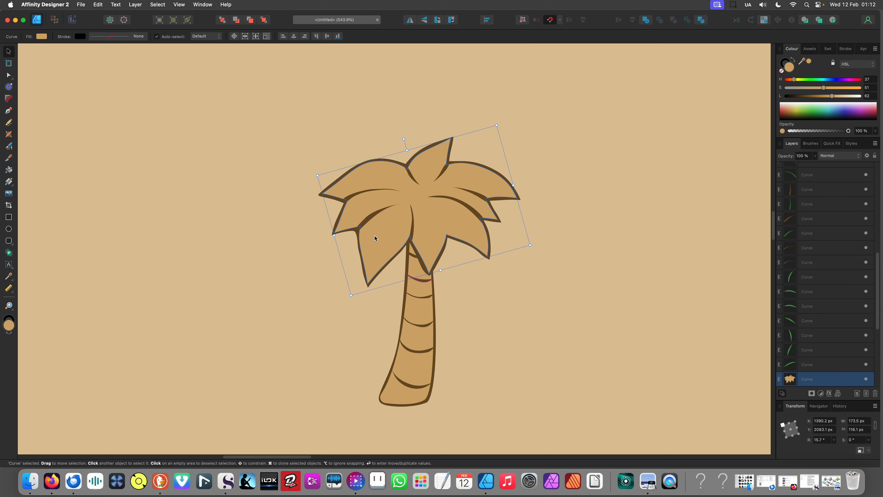
{"action": "key", "text": "y"}
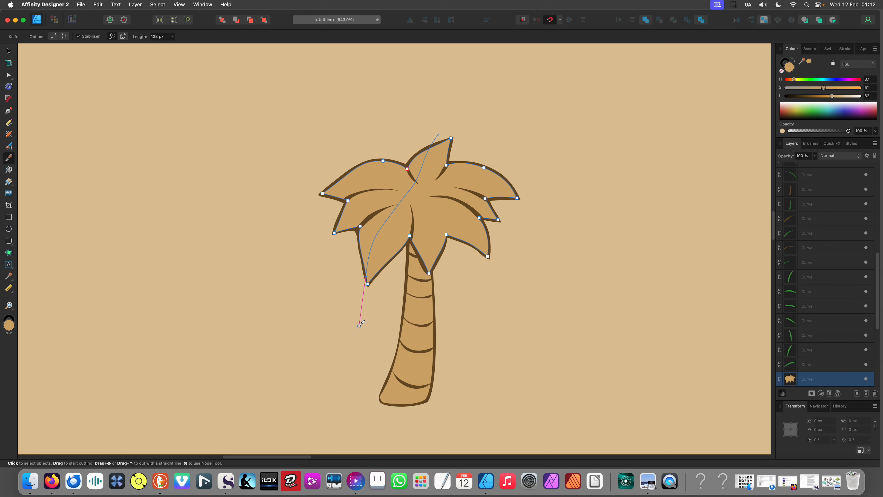
{"action": "left_click_drag", "start_coordinate": [365, 320], "coordinate": [433, 143]}
{"action": "key", "text": "v"}
{"action": "left_click", "coordinate": [385, 177]}
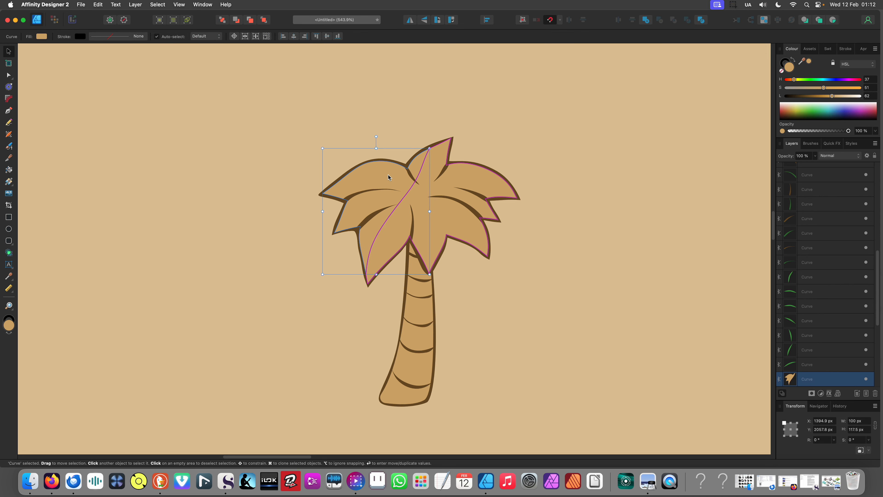
{"action": "left_click_drag", "start_coordinate": [836, 99], "coordinate": [837, 97]}
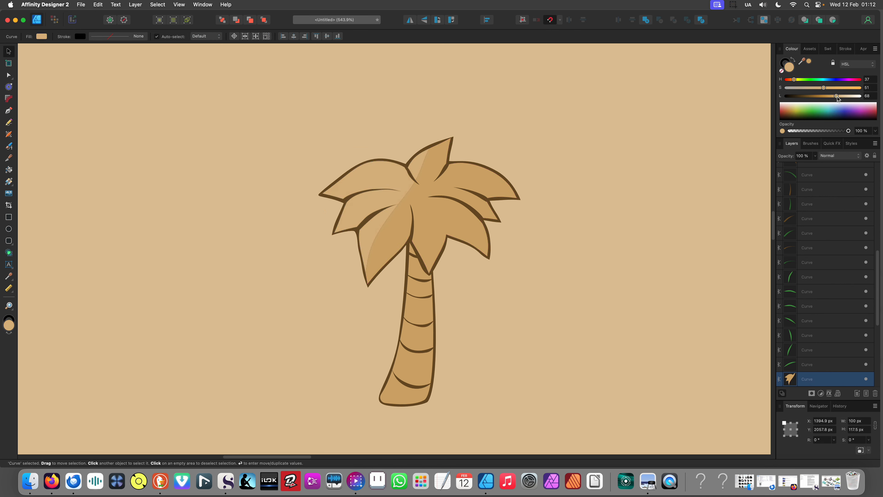
Group all parts of the tan palm after checking its new highlight from a distance
{"action": "scroll", "coordinate": [352, 229], "scroll_direction": "down", "scroll_amount": 5}
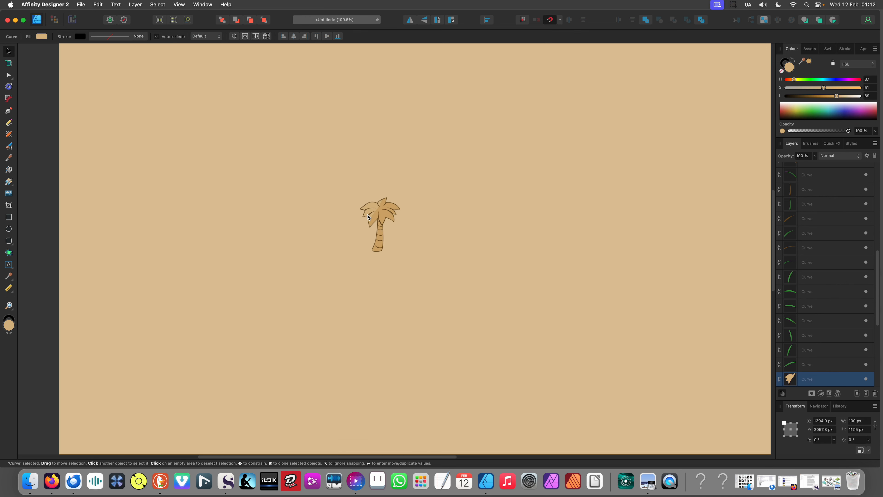
{"action": "left_click", "coordinate": [352, 230]}
{"action": "scroll", "coordinate": [358, 229], "scroll_direction": "up", "scroll_amount": 3}
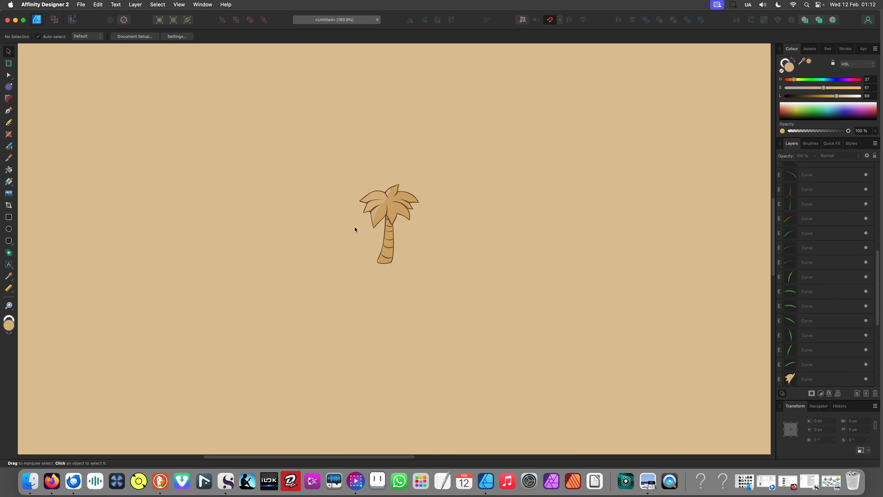
{"action": "scroll", "coordinate": [364, 227], "scroll_direction": "down", "scroll_amount": 3}
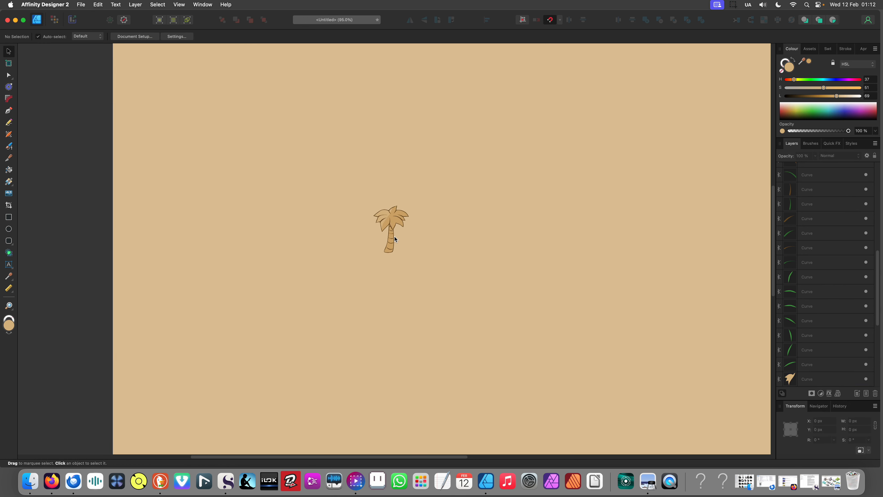
{"action": "scroll", "coordinate": [379, 217], "scroll_direction": "up", "scroll_amount": 5}
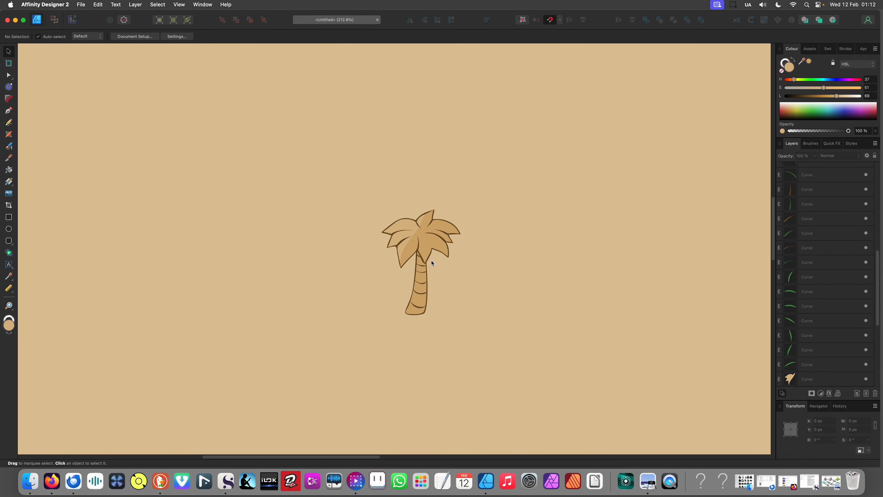
{"action": "scroll", "coordinate": [394, 265], "scroll_direction": "down", "scroll_amount": 3}
{"action": "left_click_drag", "start_coordinate": [373, 212], "coordinate": [474, 325]}
{"action": "key", "text": "super+g"}
{"action": "scroll", "coordinate": [419, 275], "scroll_direction": "up", "scroll_amount": 3}
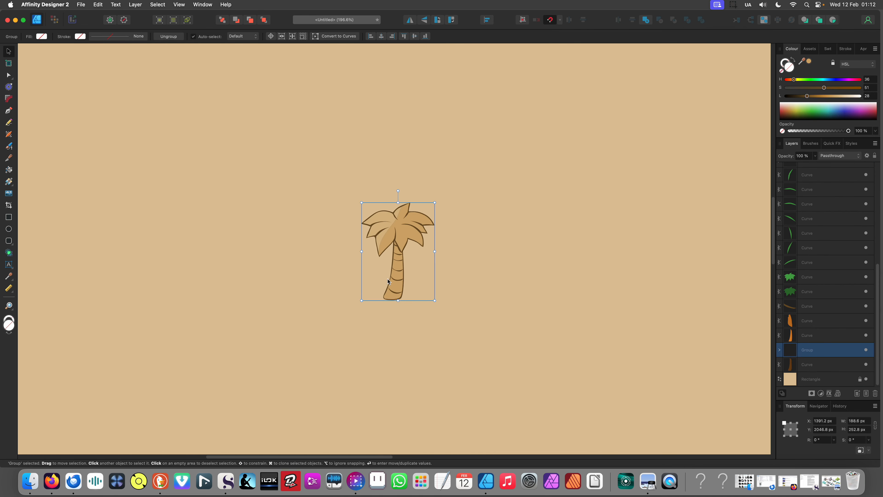
Duplicate the palm group into a loose cluster of eight, then move the uppermost copy down into the gap and send it to the back
{"action": "mouse_move", "coordinate": [396, 279]}
{"action": "left_mouse_down"}
{"action": "mouse_move", "coordinate": [433, 273]}
{"action": "mouse_move", "coordinate": [429, 263]}
{"action": "mouse_move", "coordinate": [465, 297]}
{"action": "mouse_move", "coordinate": [500, 306]}
{"action": "mouse_move", "coordinate": [537, 283]}
{"action": "mouse_move", "coordinate": [610, 268]}
{"action": "mouse_move", "coordinate": [569, 230]}
{"action": "mouse_move", "coordinate": [578, 232]}
{"action": "mouse_move", "coordinate": [414, 209]}
{"action": "left_mouse_up"}
{"action": "scroll", "coordinate": [414, 209], "scroll_direction": "down", "scroll_amount": 10}
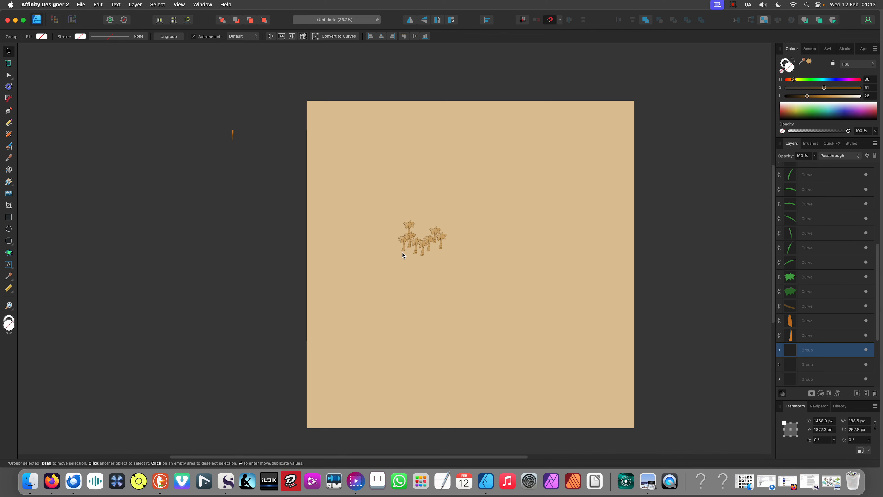
{"action": "left_click", "coordinate": [392, 274]}
{"action": "scroll", "coordinate": [419, 237], "scroll_direction": "up", "scroll_amount": 6}
{"action": "left_click_drag", "start_coordinate": [397, 240], "coordinate": [426, 258]}
{"action": "left_click", "coordinate": [222, 20]}
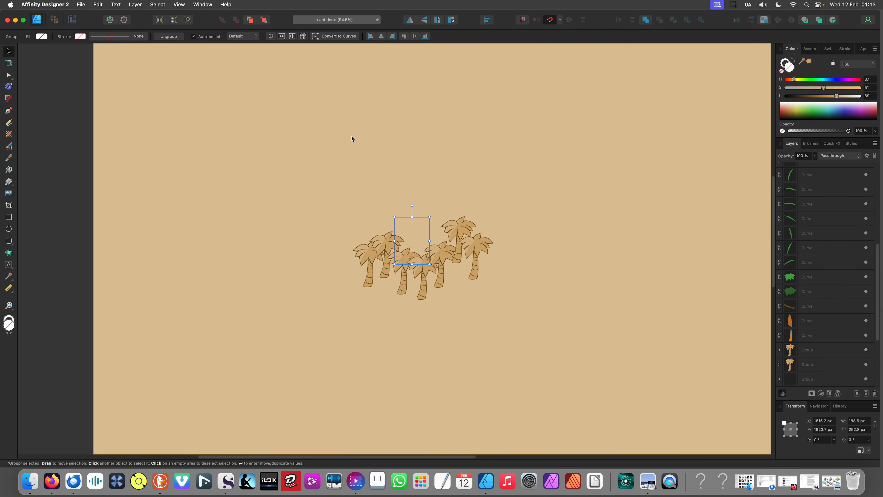
Move three palms of the cluster into a descending diagonal row and scale the lowest one down beside its neighbour
{"action": "left_click", "coordinate": [423, 285]}
{"action": "scroll", "coordinate": [422, 284], "scroll_direction": "up", "scroll_amount": 6}
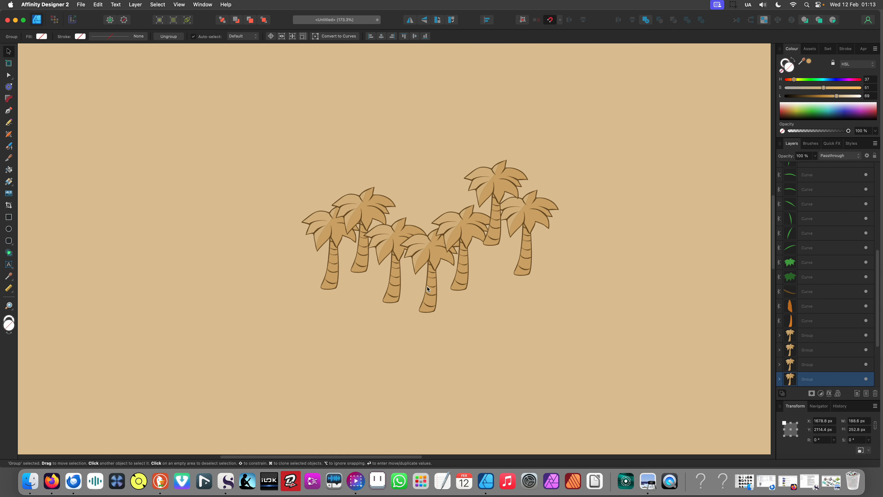
{"action": "mouse_move", "coordinate": [427, 286]}
{"action": "left_mouse_down"}
{"action": "mouse_move", "coordinate": [422, 271]}
{"action": "mouse_move", "coordinate": [419, 292]}
{"action": "left_mouse_up"}
{"action": "left_click_drag", "start_coordinate": [465, 275], "coordinate": [460, 323]}
{"action": "left_click_drag", "start_coordinate": [527, 251], "coordinate": [519, 330]}
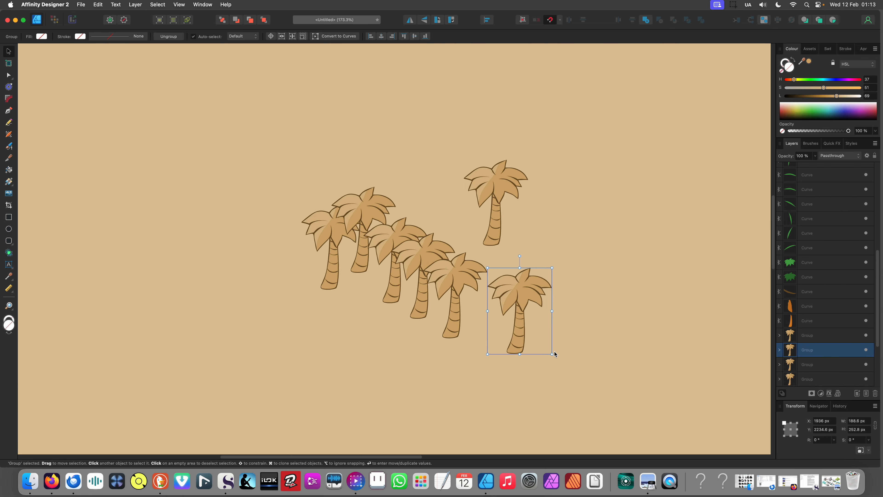
{"action": "left_click_drag", "start_coordinate": [555, 355], "coordinate": [481, 353]}
Scale the isolated upper palm down to about 126 by 168 px, place it behind the row and send it backward
{"action": "left_click", "coordinate": [493, 235]}
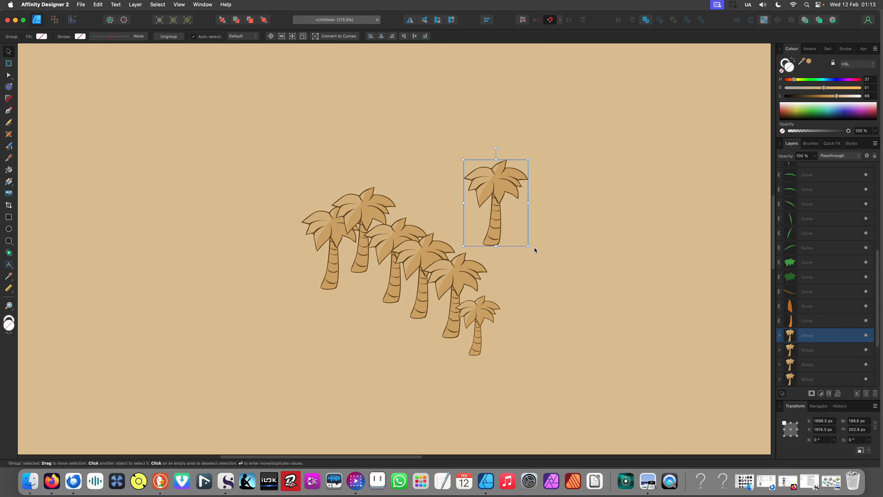
{"action": "left_click_drag", "start_coordinate": [529, 245], "coordinate": [445, 261]}
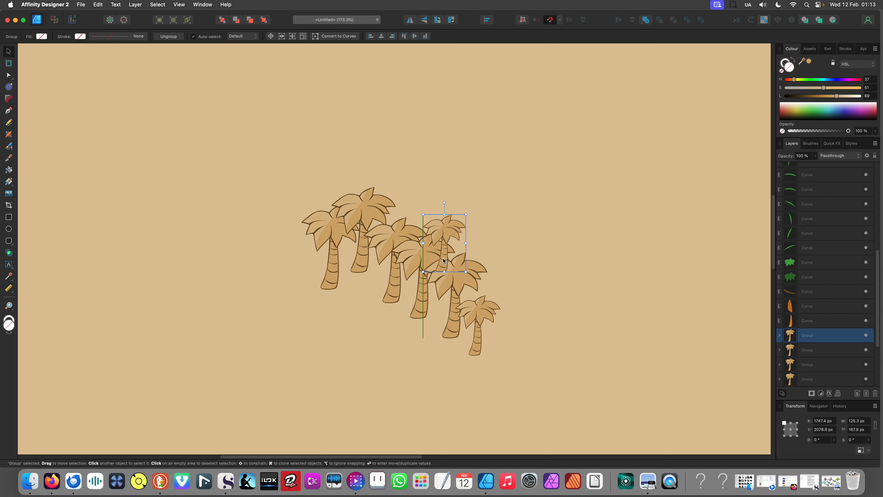
{"action": "left_click", "coordinate": [237, 20]}
{"action": "left_click", "coordinate": [237, 21]}
{"action": "left_click", "coordinate": [237, 21]}
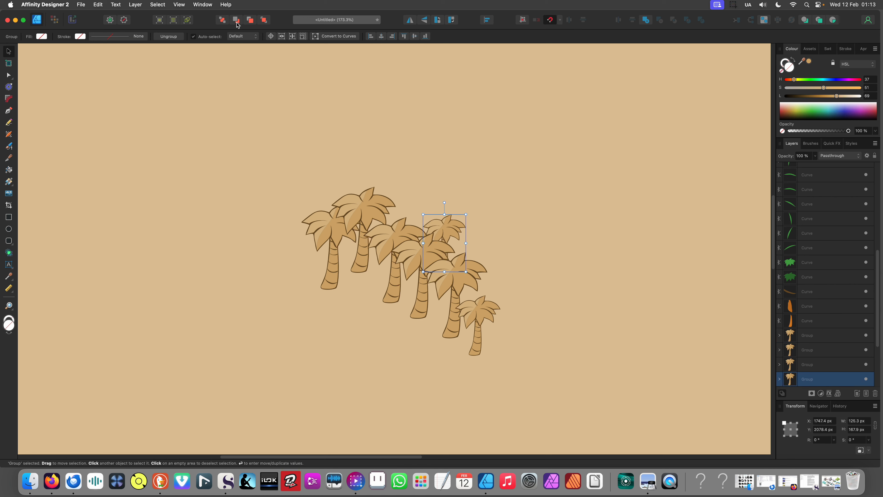
Move the two leftmost palms closer to the row and scale them to about 152 by 204 px and 132 by 177 px
{"action": "left_click_drag", "start_coordinate": [352, 199], "coordinate": [373, 210]}
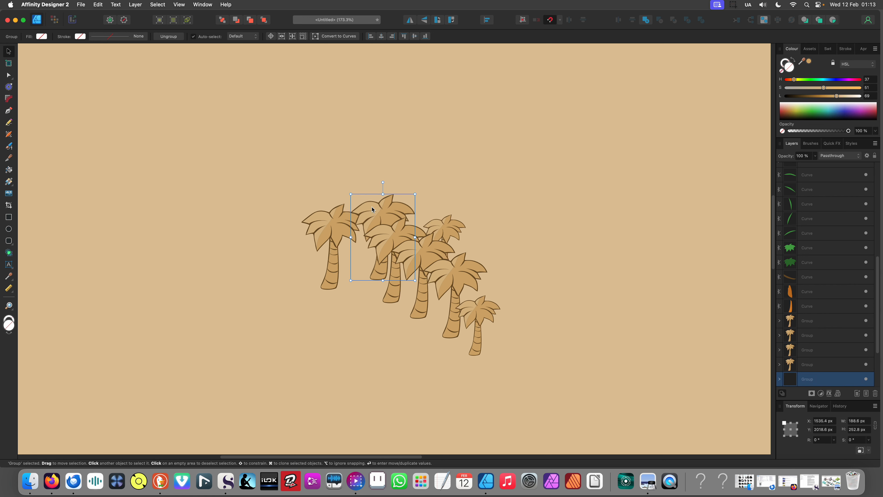
{"action": "left_click_drag", "start_coordinate": [415, 281], "coordinate": [402, 264]}
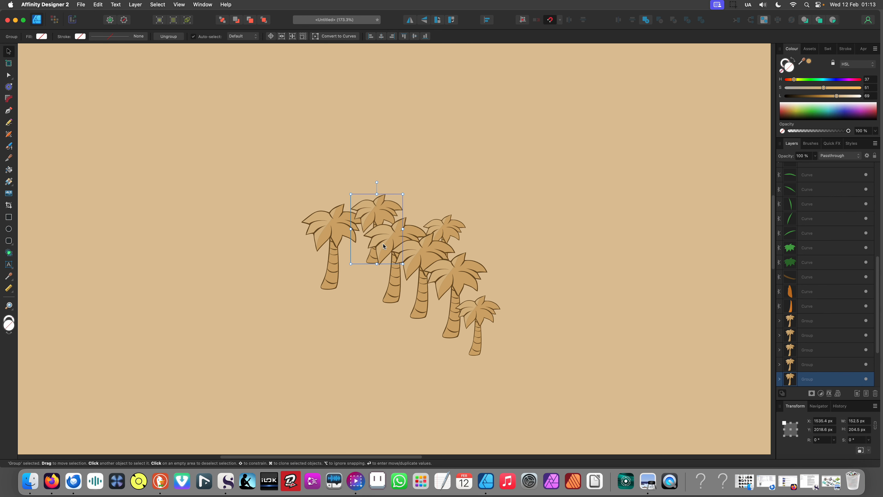
{"action": "left_click_drag", "start_coordinate": [375, 215], "coordinate": [347, 246]}
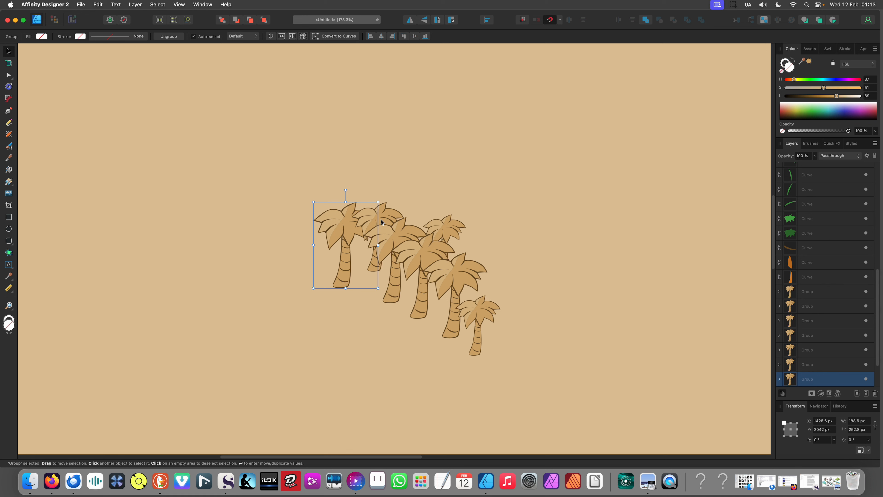
{"action": "left_click_drag", "start_coordinate": [378, 288], "coordinate": [358, 256]}
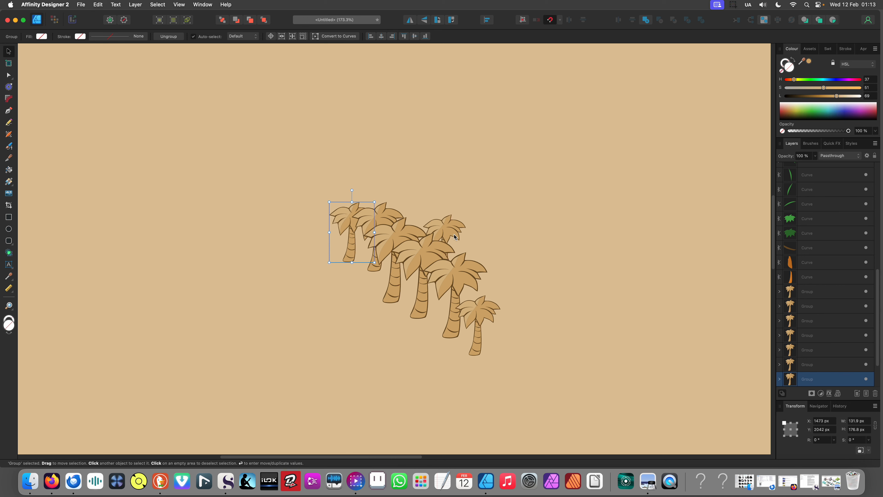
Fill gaps in the row with copies of the small palm and send the left copy one level backward
{"action": "left_click", "coordinate": [455, 245]}
{"action": "left_click_drag", "start_coordinate": [452, 241], "coordinate": [382, 228]}
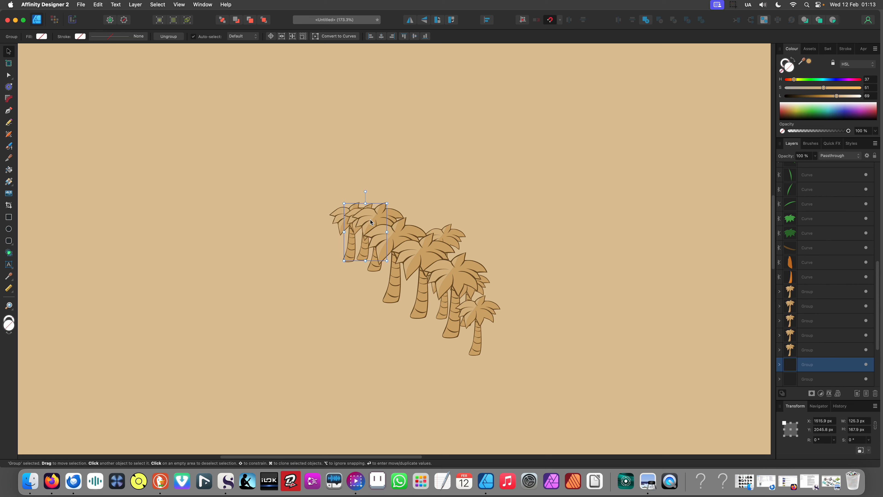
{"action": "left_click", "coordinate": [236, 20]}
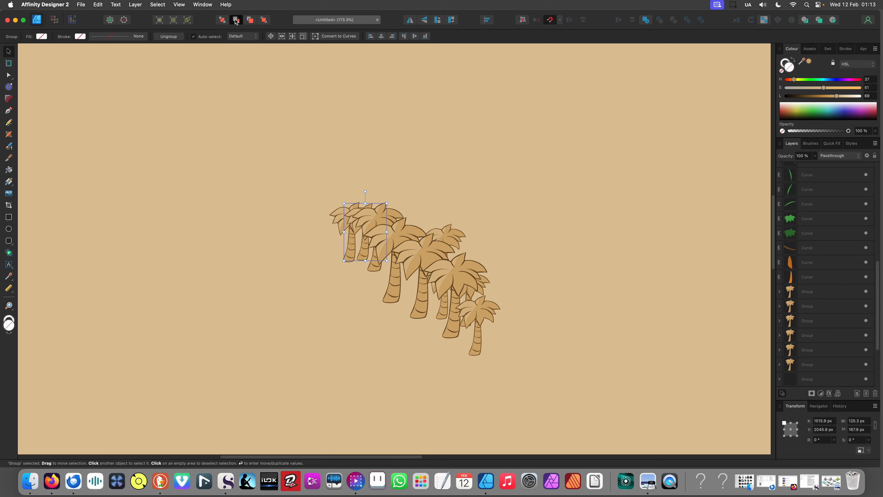
Select the whole palm cluster, duplicate it several times into a larger grove, and check the grove from different distances
{"action": "scroll", "coordinate": [256, 280], "scroll_direction": "down", "scroll_amount": 5}
{"action": "left_click_drag", "start_coordinate": [263, 203], "coordinate": [397, 330]}
{"action": "left_click_drag", "start_coordinate": [346, 269], "coordinate": [424, 199]}
{"action": "scroll", "coordinate": [337, 343], "scroll_direction": "down", "scroll_amount": 6}
{"action": "left_click", "coordinate": [274, 360]}
{"action": "scroll", "coordinate": [312, 330], "scroll_direction": "up", "scroll_amount": 7}
{"action": "scroll", "coordinate": [283, 278], "scroll_direction": "up", "scroll_amount": 3}
{"action": "scroll", "coordinate": [284, 276], "scroll_direction": "down", "scroll_amount": 6}
{"action": "scroll", "coordinate": [325, 265], "scroll_direction": "up", "scroll_amount": 3}
{"action": "scroll", "coordinate": [326, 218], "scroll_direction": "down", "scroll_amount": 3}
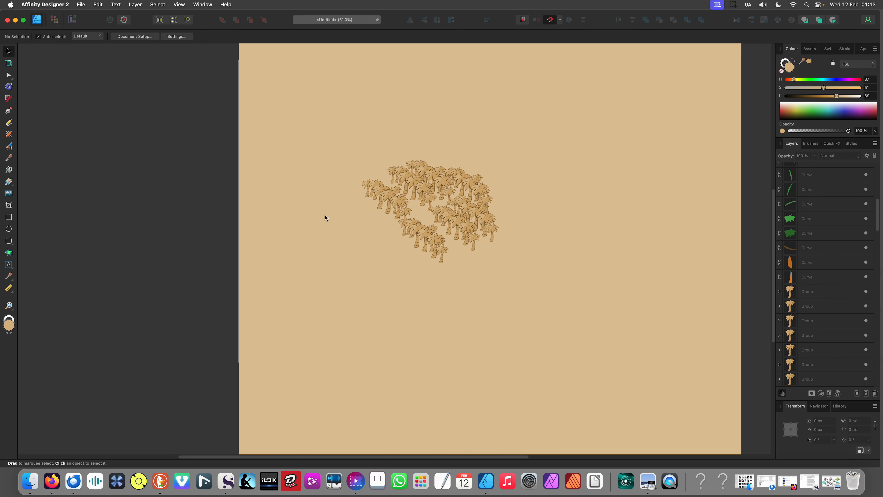
Copy small palms of about 132 by 177 px to the empty area beside the grove, forming a loose group of four
{"action": "scroll", "coordinate": [290, 266], "scroll_direction": "right", "scroll_amount": 3}
{"action": "scroll", "coordinate": [330, 236], "scroll_direction": "up", "scroll_amount": 3}
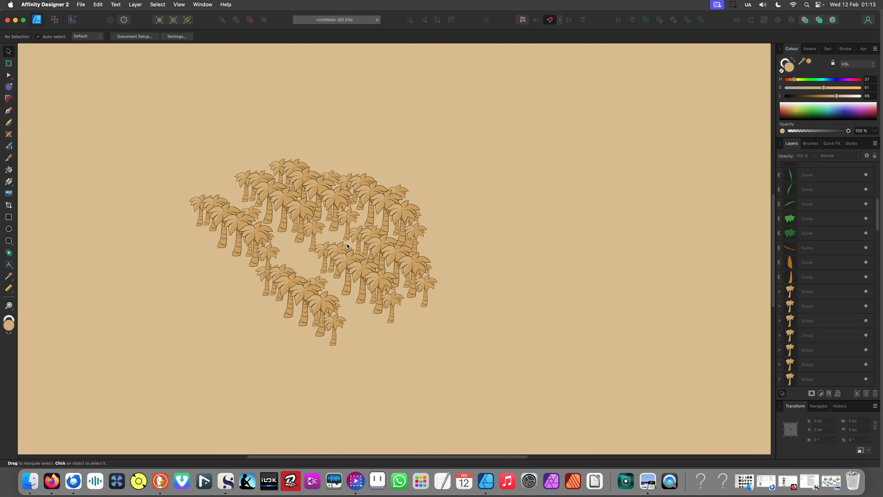
{"action": "mouse_move", "coordinate": [318, 252]}
{"action": "left_mouse_down"}
{"action": "mouse_move", "coordinate": [393, 259]}
{"action": "mouse_move", "coordinate": [560, 226]}
{"action": "mouse_move", "coordinate": [567, 212]}
{"action": "mouse_move", "coordinate": [610, 272]}
{"action": "mouse_move", "coordinate": [546, 300]}
{"action": "left_mouse_up"}
{"action": "scroll", "coordinate": [487, 243], "scroll_direction": "up", "scroll_amount": 4}
{"action": "scroll", "coordinate": [497, 238], "scroll_direction": "up", "scroll_amount": 4}
{"action": "scroll", "coordinate": [476, 223], "scroll_direction": "down", "scroll_amount": 4}
{"action": "mouse_move", "coordinate": [484, 252]}
{"action": "left_mouse_down"}
{"action": "mouse_move", "coordinate": [491, 255]}
{"action": "mouse_move", "coordinate": [486, 268]}
{"action": "left_mouse_up"}
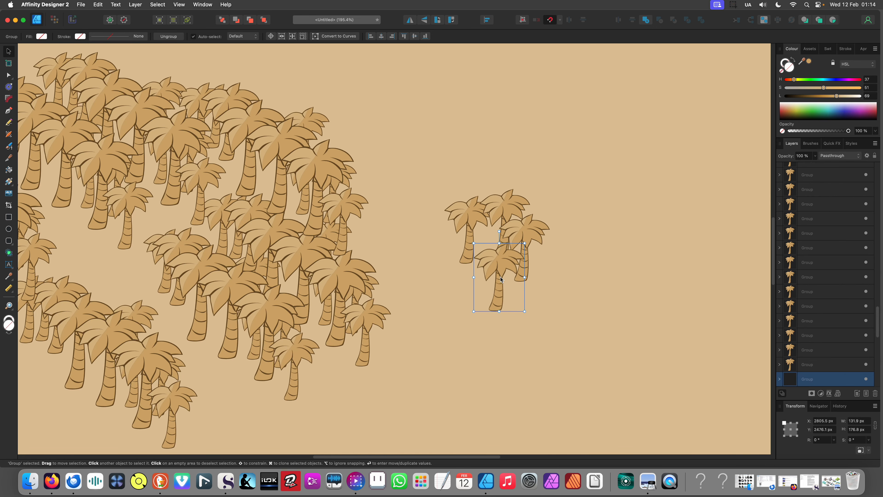
{"action": "scroll", "coordinate": [486, 269], "scroll_direction": "up", "scroll_amount": 4}
Draw a light tan ellipse of about 106 by 54 px below and left of the four separate palms
{"action": "left_click", "coordinate": [327, 270]}
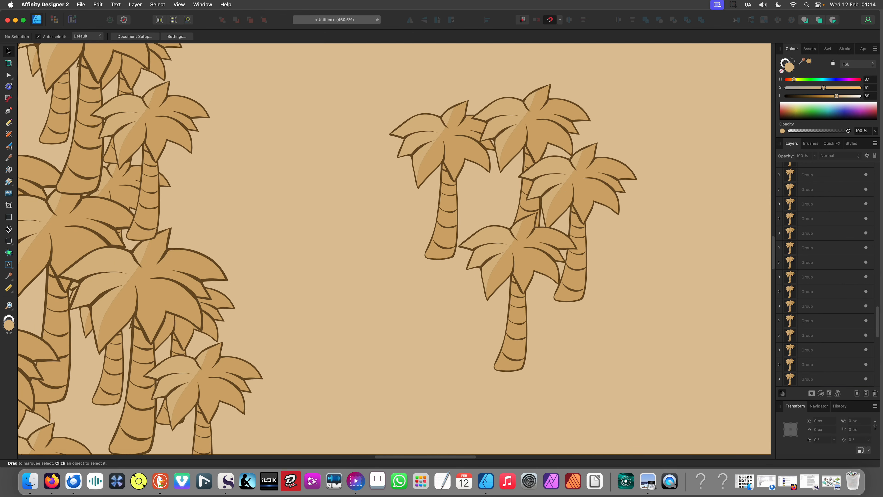
{"action": "key", "text": "m"}
{"action": "left_click_drag", "start_coordinate": [379, 278], "coordinate": [476, 327]}
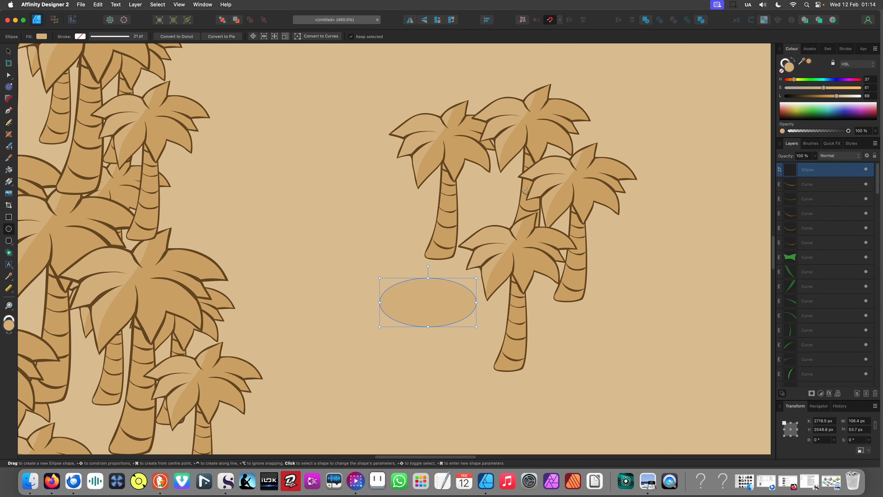
{"action": "scroll", "coordinate": [420, 229], "scroll_direction": "up", "scroll_amount": 4}
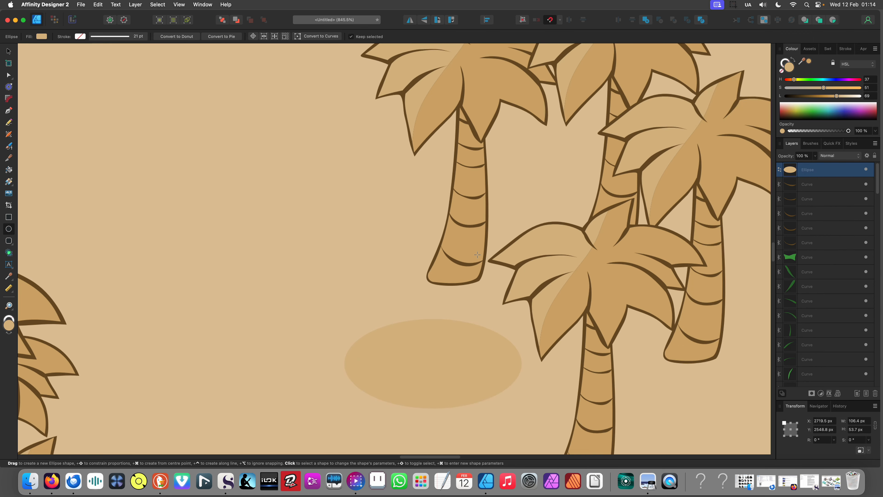
Recolour the tan ellipse beside the separate palms with the dark brown sampled from a palm trunk's outline
{"action": "key", "text": "i"}
{"action": "left_click", "coordinate": [464, 264]}
{"action": "scroll", "coordinate": [448, 269], "scroll_direction": "down", "scroll_amount": 6}
{"action": "key", "text": "v"}
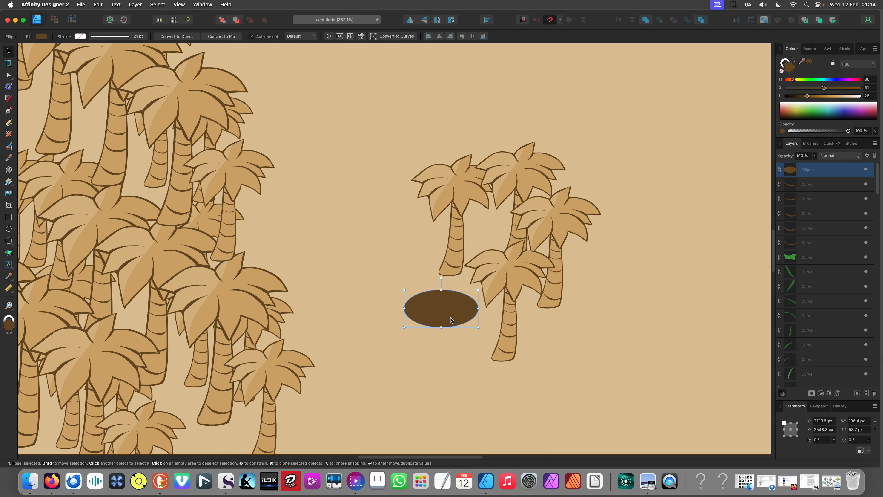
Place the dark ellipse under the four separate palms, restack the front palm above it, and bring the two right-hand palms closer
{"action": "left_click_drag", "start_coordinate": [450, 319], "coordinate": [473, 306]}
{"action": "left_click", "coordinate": [515, 329]}
{"action": "key", "text": "super+x"}
{"action": "left_click", "coordinate": [467, 307]}
{"action": "key", "text": "super+v"}
{"action": "left_click_drag", "start_coordinate": [504, 317], "coordinate": [537, 274]}
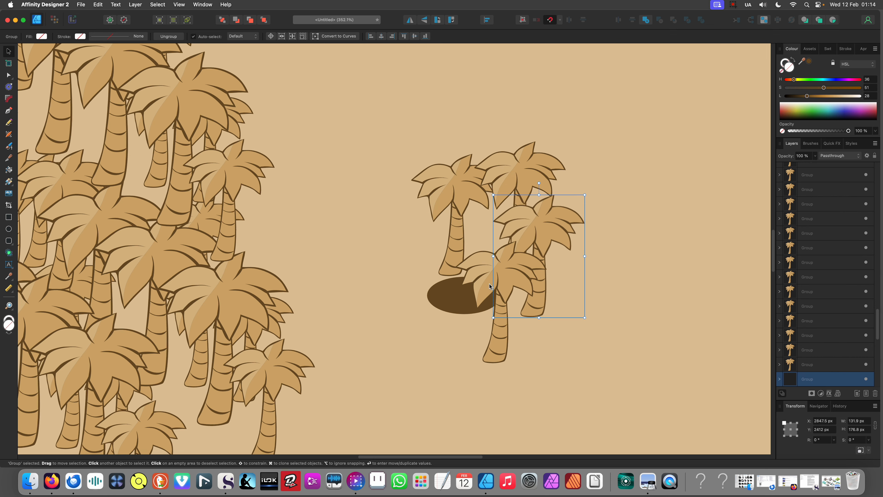
{"action": "left_click", "coordinate": [448, 295]}
Examine the grove and the shaded four-palm group on the sand background from different distances
{"action": "scroll", "coordinate": [400, 282], "scroll_direction": "down", "scroll_amount": 10}
{"action": "left_click", "coordinate": [414, 316]}
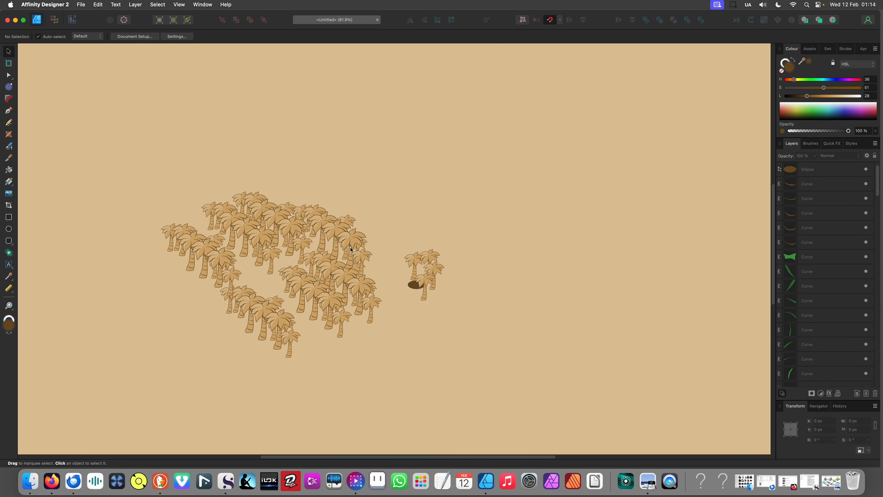
{"action": "scroll", "coordinate": [299, 318], "scroll_direction": "down", "scroll_amount": 5}
{"action": "scroll", "coordinate": [378, 308], "scroll_direction": "up", "scroll_amount": 3}
{"action": "scroll", "coordinate": [365, 328], "scroll_direction": "up", "scroll_amount": 1}
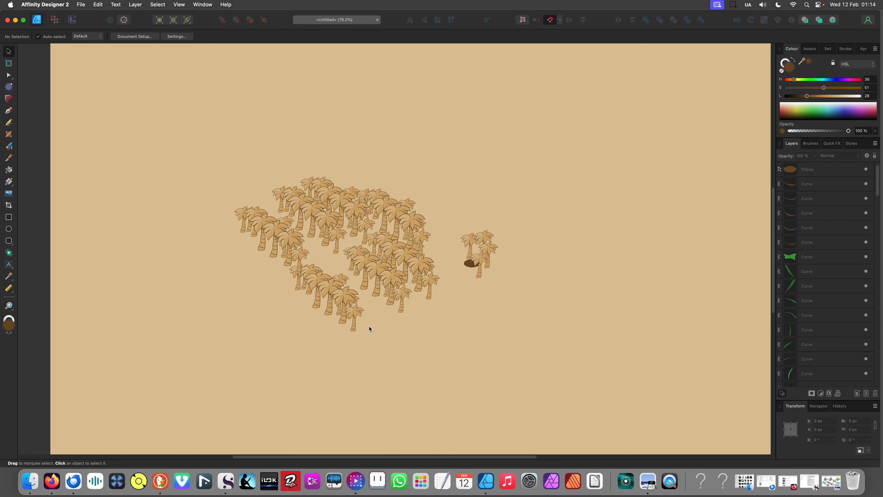
{"action": "scroll", "coordinate": [354, 201], "scroll_direction": "up", "scroll_amount": 3}
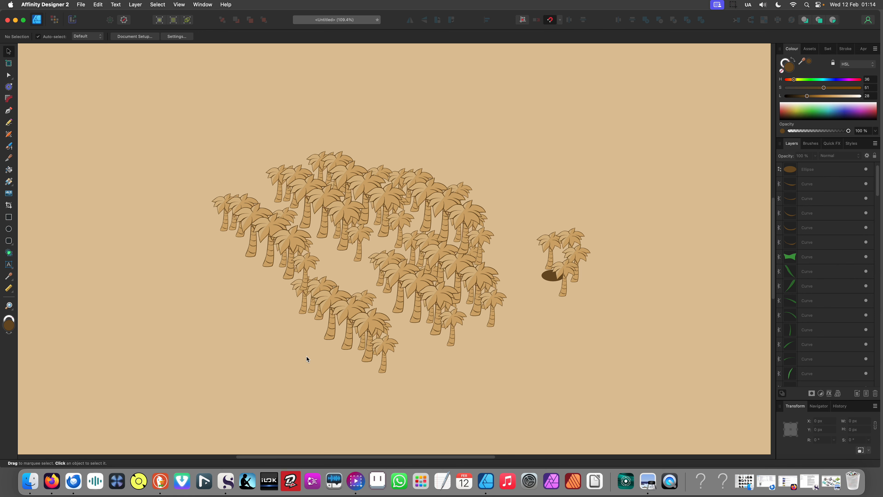
{"action": "scroll", "coordinate": [306, 356], "scroll_direction": "up", "scroll_amount": 3}
{"action": "scroll", "coordinate": [317, 353], "scroll_direction": "down", "scroll_amount": 6}
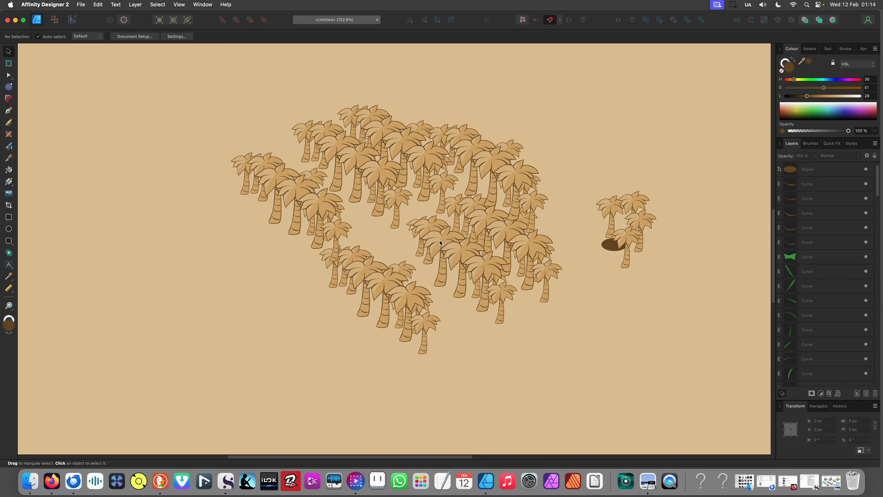
{"action": "scroll", "coordinate": [400, 178], "scroll_direction": "down", "scroll_amount": 3}
{"action": "scroll", "coordinate": [400, 179], "scroll_direction": "up", "scroll_amount": 3}
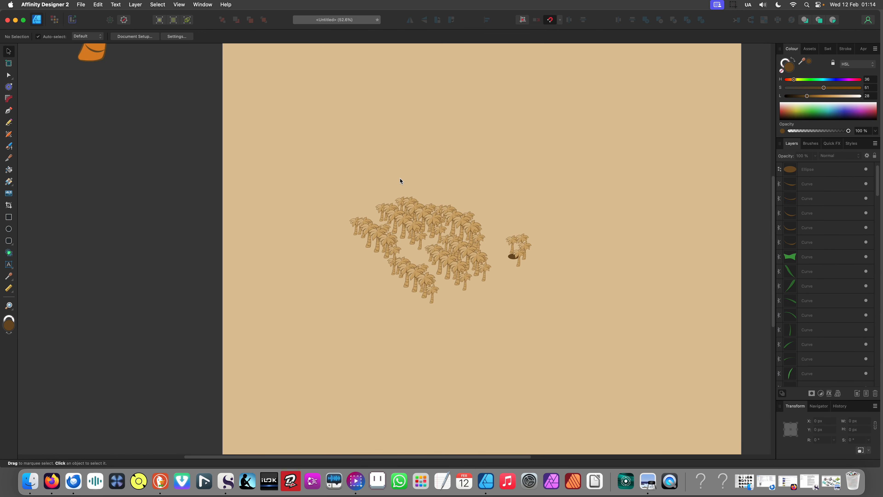
{"action": "scroll", "coordinate": [399, 178], "scroll_direction": "right", "scroll_amount": 2}
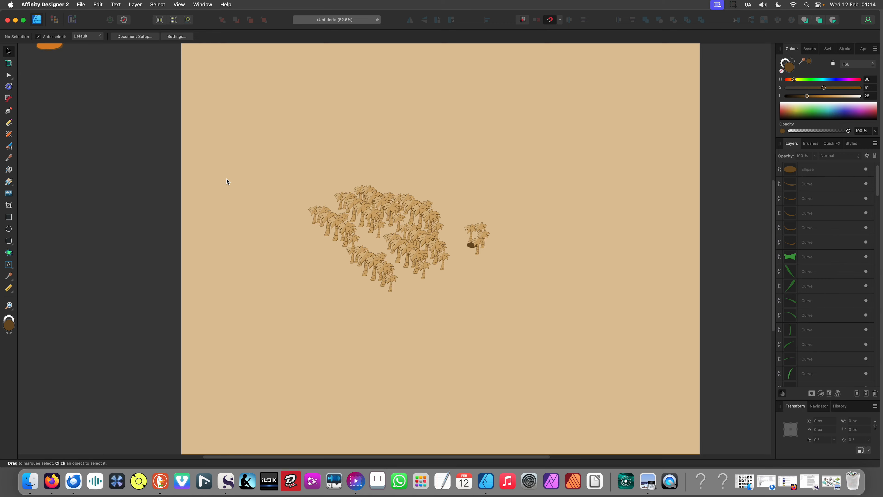
Move the leftmost small palm out of the grove onto the empty sand to its left
{"action": "scroll", "coordinate": [333, 253], "scroll_direction": "up", "scroll_amount": 10}
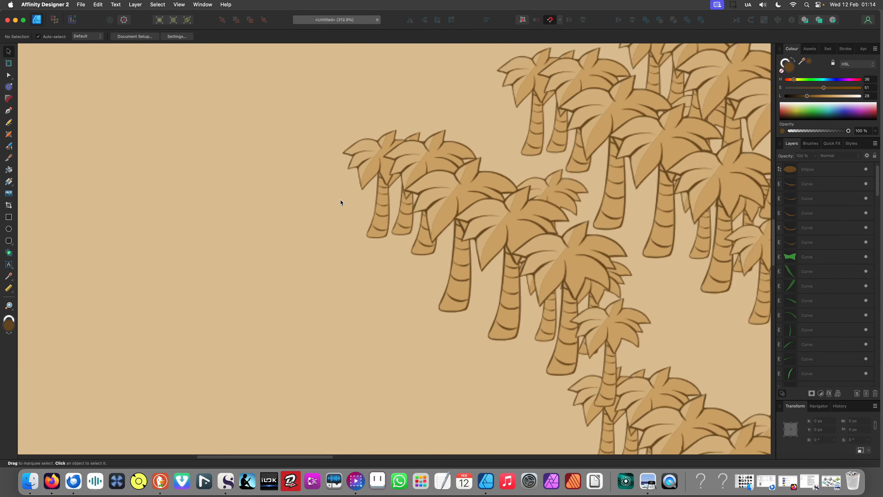
{"action": "left_click", "coordinate": [303, 257]}
{"action": "scroll", "coordinate": [303, 257], "scroll_direction": "up", "scroll_amount": 10}
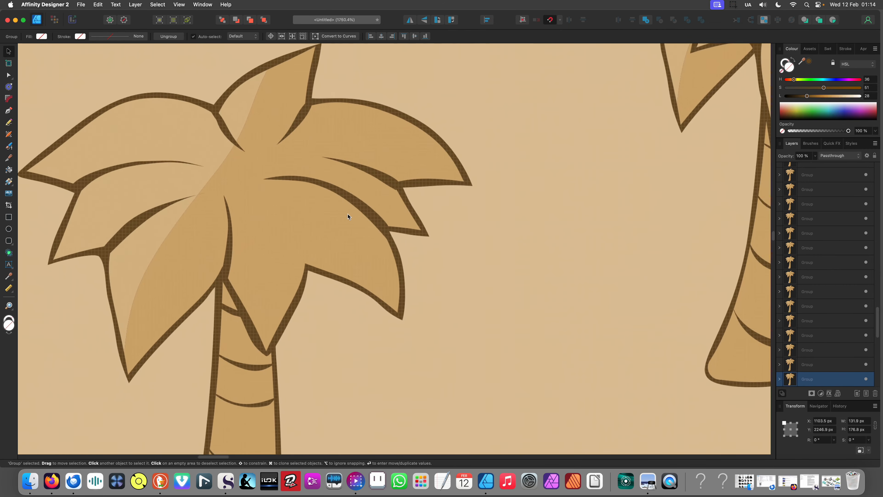
{"action": "scroll", "coordinate": [417, 180], "scroll_direction": "up", "scroll_amount": 5}
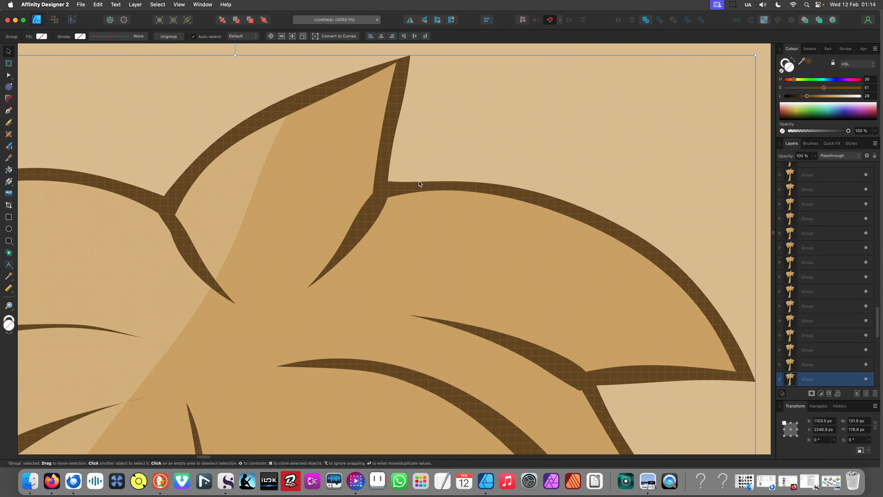
Thicken the isolated palm's crown outline by pulling its nodes outward at the upper and middle notches between the right fronds
{"action": "left_click", "coordinate": [419, 178]}
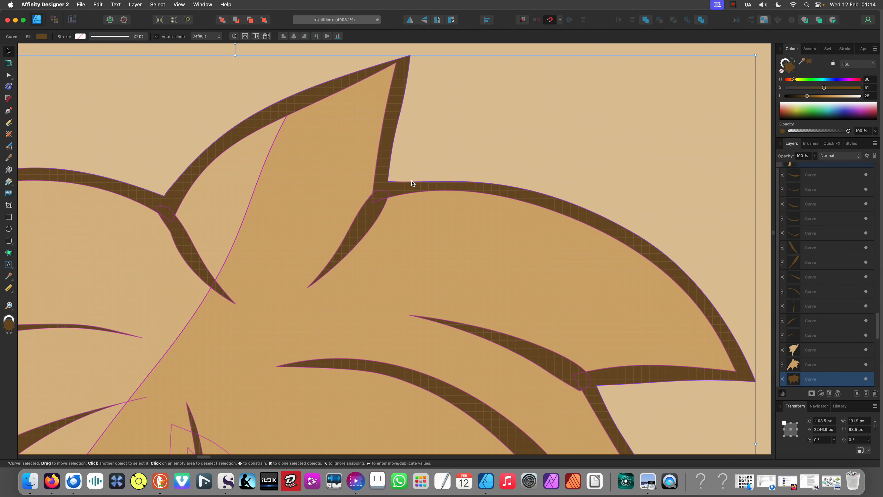
{"action": "left_click", "coordinate": [397, 188]}
{"action": "key", "text": "a"}
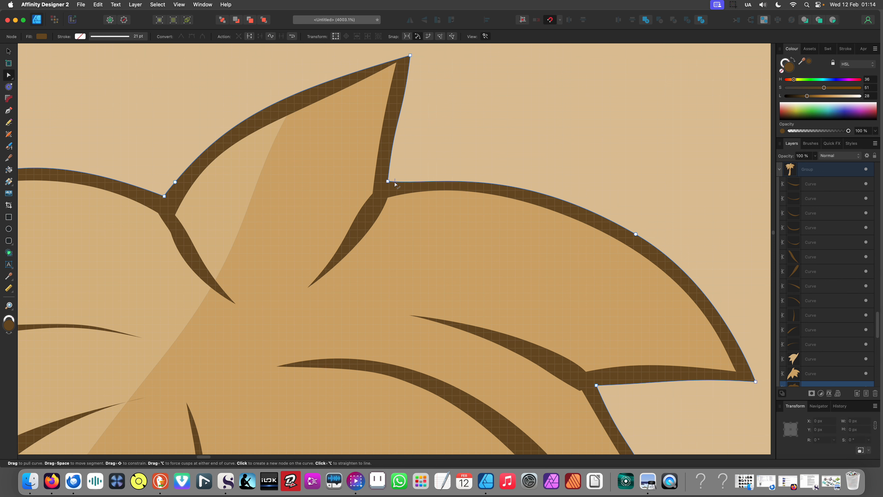
{"action": "left_click_drag", "start_coordinate": [388, 181], "coordinate": [410, 170]}
{"action": "scroll", "coordinate": [420, 242], "scroll_direction": "down", "scroll_amount": 5}
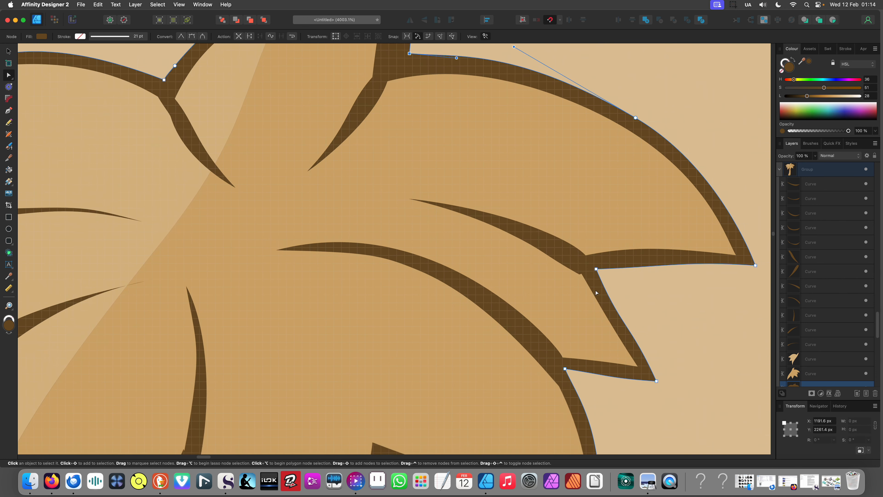
{"action": "left_click_drag", "start_coordinate": [596, 269], "coordinate": [621, 277]}
{"action": "scroll", "coordinate": [558, 226], "scroll_direction": "down", "scroll_amount": 5}
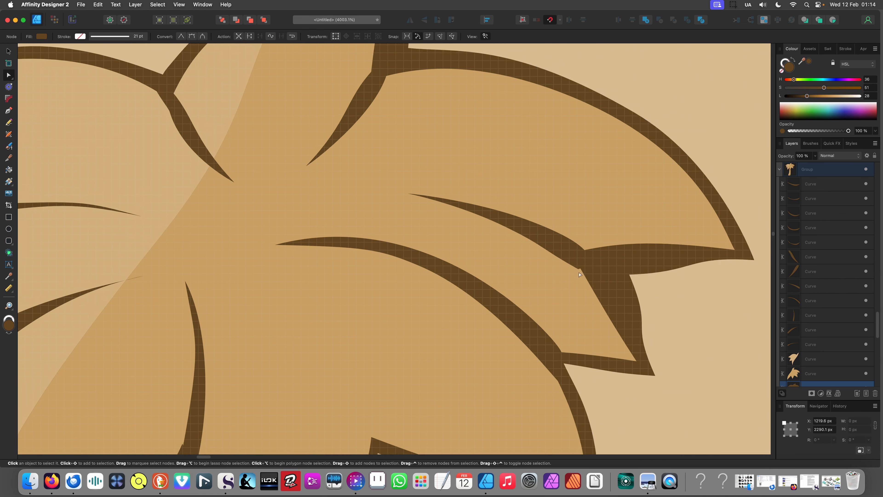
Pull the crown outline's nodes outward at the two lower right frond notches and refine the edge curve between the hanging fronds
{"action": "left_click_drag", "start_coordinate": [528, 246], "coordinate": [557, 262]}
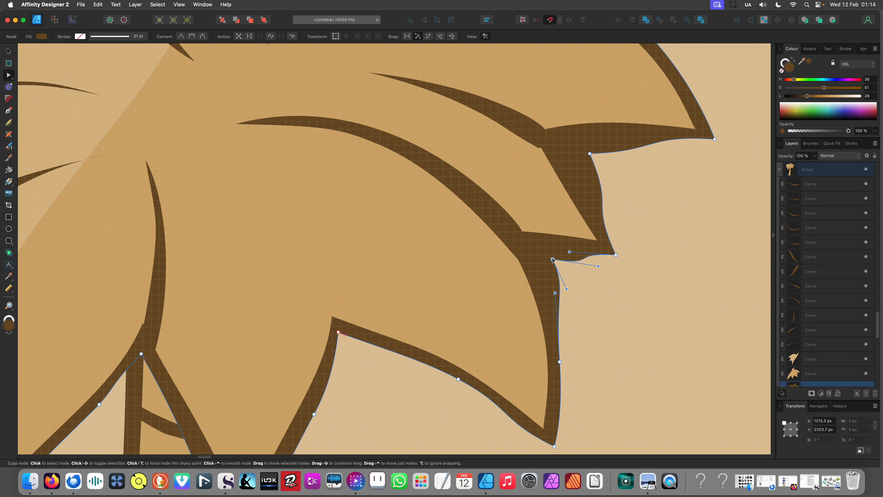
{"action": "scroll", "coordinate": [303, 250], "scroll_direction": "down", "scroll_amount": 5}
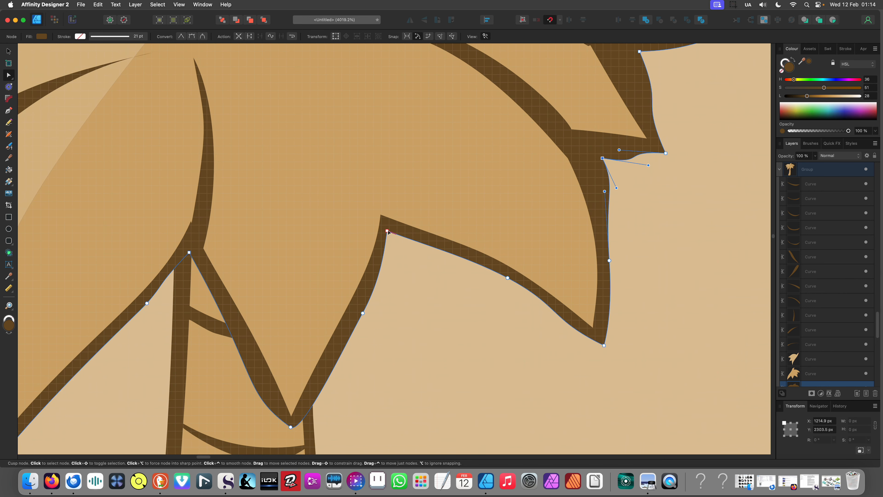
{"action": "left_click_drag", "start_coordinate": [387, 230], "coordinate": [421, 252]}
{"action": "left_click_drag", "start_coordinate": [360, 301], "coordinate": [374, 332]}
{"action": "scroll", "coordinate": [375, 331], "scroll_direction": "down", "scroll_amount": 15}
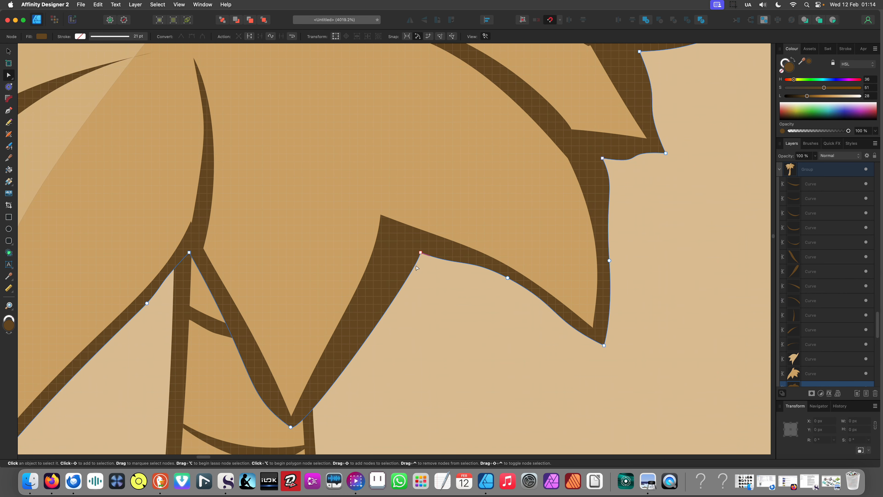
{"action": "scroll", "coordinate": [369, 244], "scroll_direction": "up", "scroll_amount": 10}
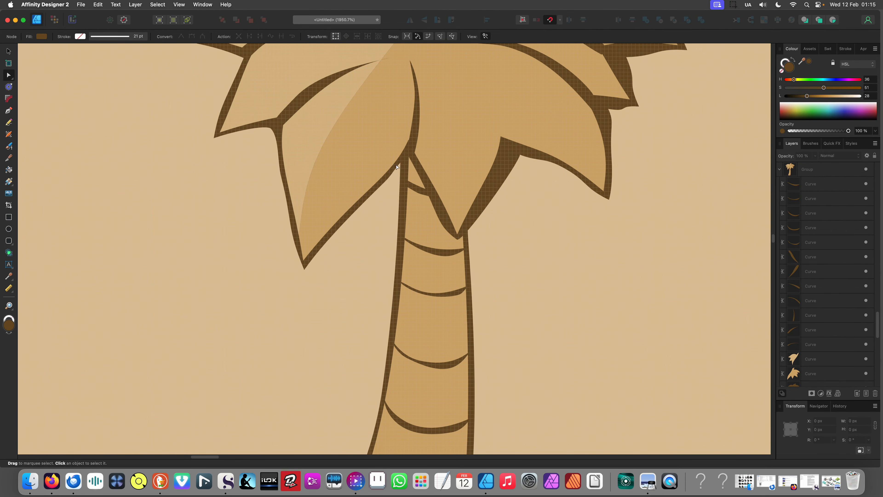
Thicken the outline under the lower left frond beside the trunk, delete the surplus node there, and lower the node at the junction
{"action": "left_click", "coordinate": [396, 168]}
{"action": "left_click", "coordinate": [383, 176]}
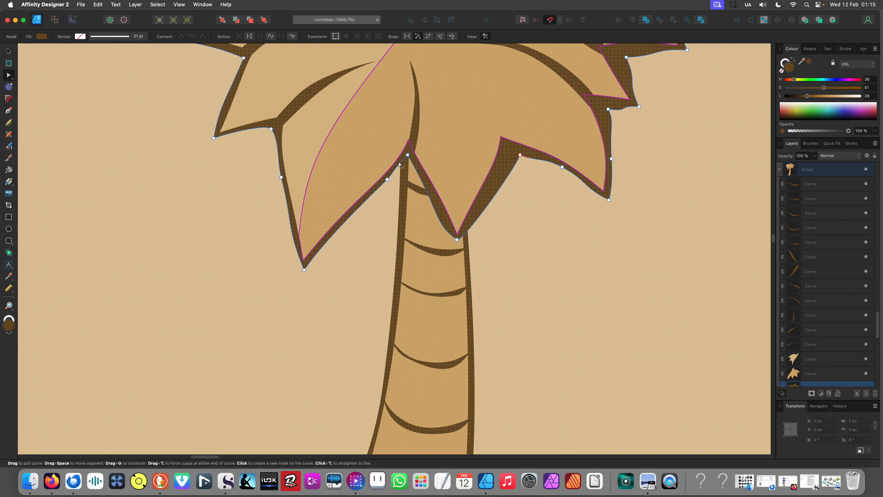
{"action": "scroll", "coordinate": [388, 178], "scroll_direction": "up", "scroll_amount": 5}
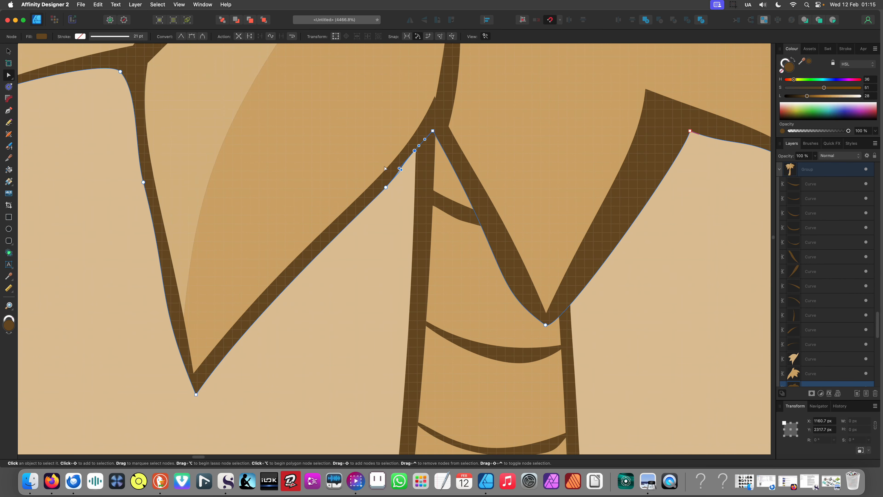
{"action": "left_click_drag", "start_coordinate": [387, 187], "coordinate": [399, 211]}
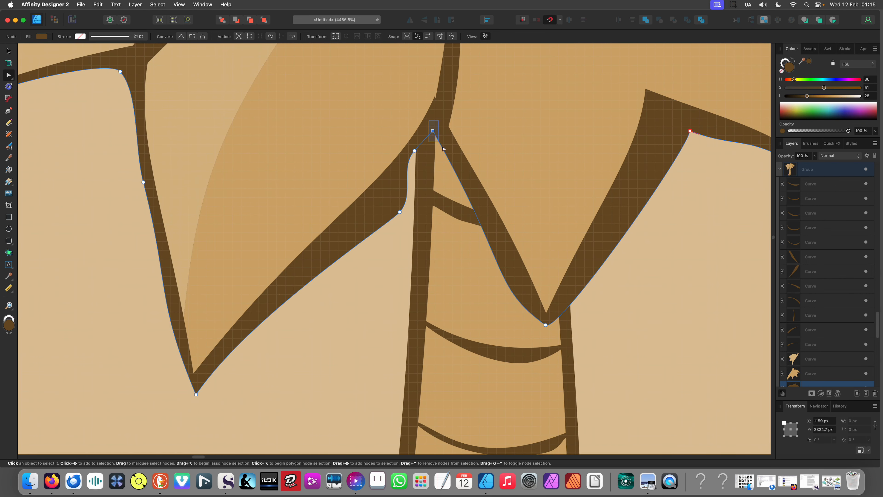
{"action": "key", "text": "Delete"}
{"action": "key", "text": "super+z"}
{"action": "left_click", "coordinate": [414, 150]}
{"action": "key", "text": "Delete"}
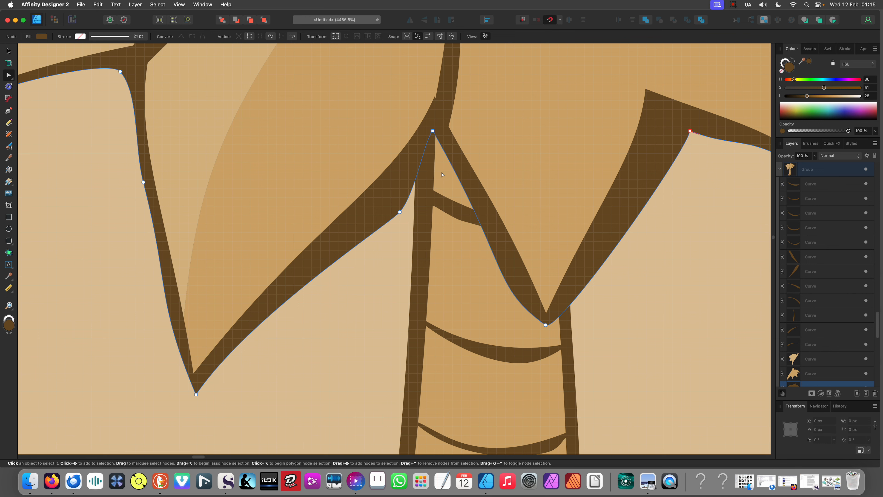
{"action": "left_click", "coordinate": [433, 131]}
Examine the thickened crown outline of the isolated palm close up and from a distance against the grove
{"action": "scroll", "coordinate": [407, 251], "scroll_direction": "down", "scroll_amount": 10}
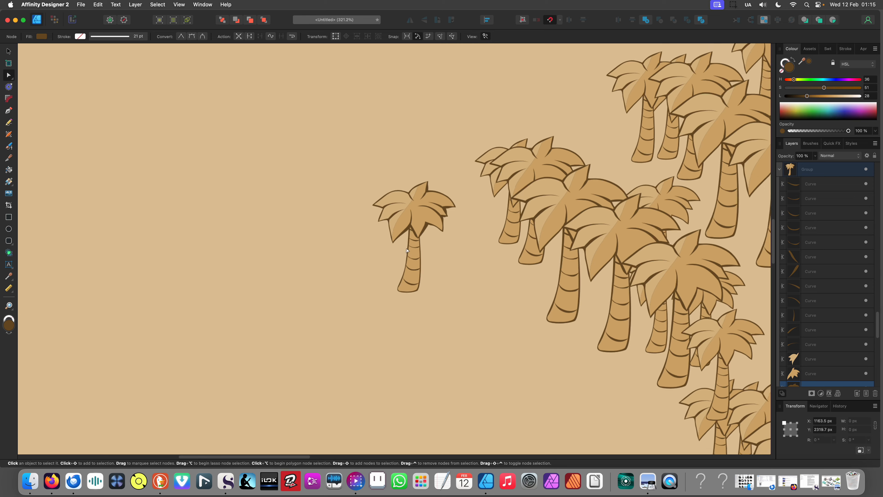
{"action": "scroll", "coordinate": [408, 251], "scroll_direction": "down", "scroll_amount": 6}
{"action": "left_click", "coordinate": [421, 274]}
{"action": "scroll", "coordinate": [368, 186], "scroll_direction": "up", "scroll_amount": 5}
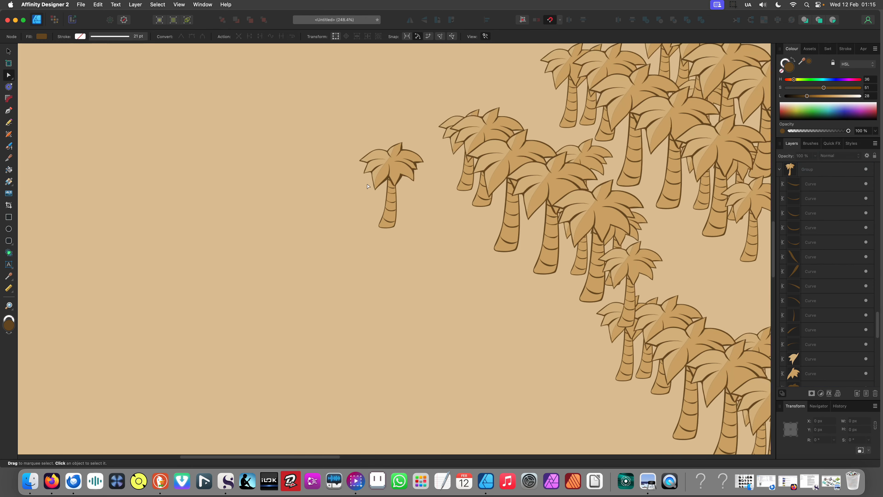
{"action": "scroll", "coordinate": [368, 186], "scroll_direction": "up", "scroll_amount": 8}
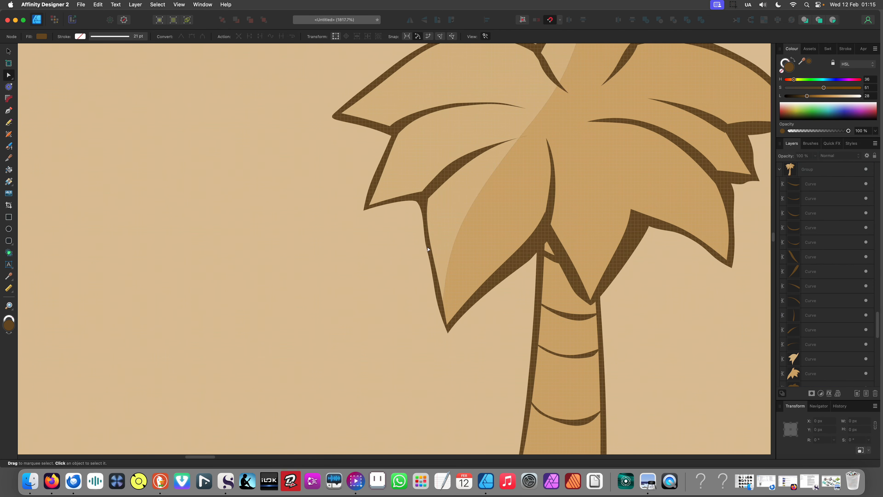
{"action": "scroll", "coordinate": [429, 249], "scroll_direction": "down", "scroll_amount": 10}
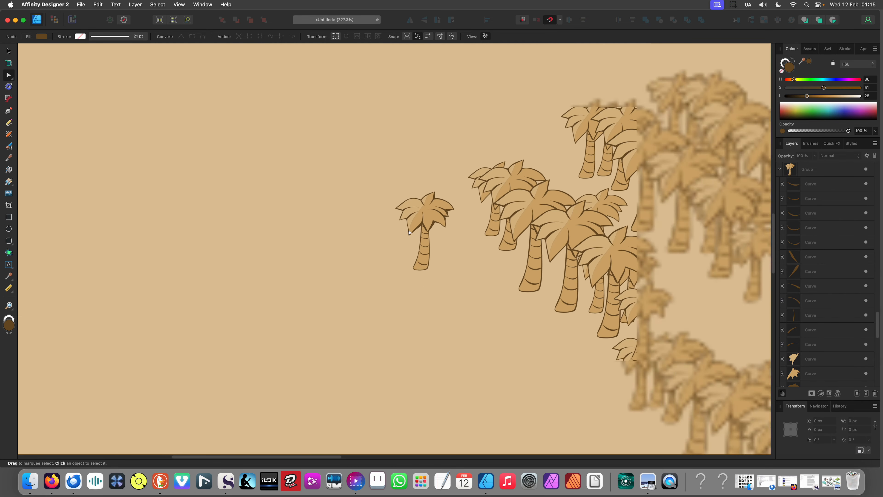
{"action": "scroll", "coordinate": [409, 232], "scroll_direction": "down", "scroll_amount": 3}
Move another small palm from the lower left of the grove to the left of the edited palm for comparison
{"action": "key", "text": "v"}
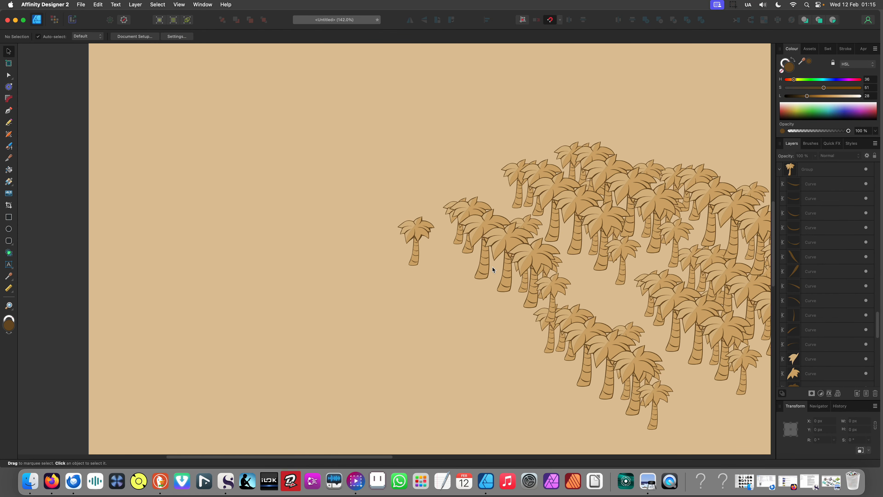
{"action": "left_click", "coordinate": [538, 291]}
{"action": "left_click_drag", "start_coordinate": [545, 300], "coordinate": [371, 239]}
{"action": "left_click", "coordinate": [357, 269]}
{"action": "scroll", "coordinate": [417, 254], "scroll_direction": "up", "scroll_amount": 11}
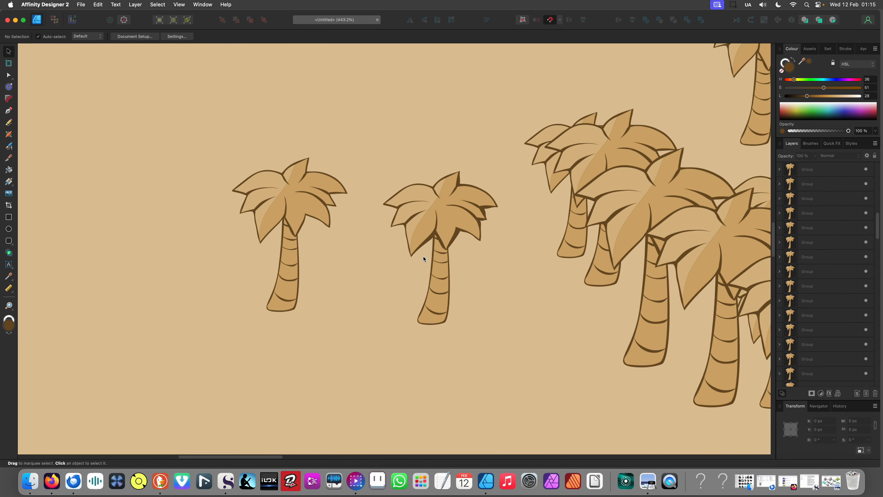
Deepen the dark area under the edited palm's crown by lowering the node above the trunk and reshaping its curve handle
{"action": "scroll", "coordinate": [441, 218], "scroll_direction": "up", "scroll_amount": 4}
{"action": "double_click", "coordinate": [440, 214]}
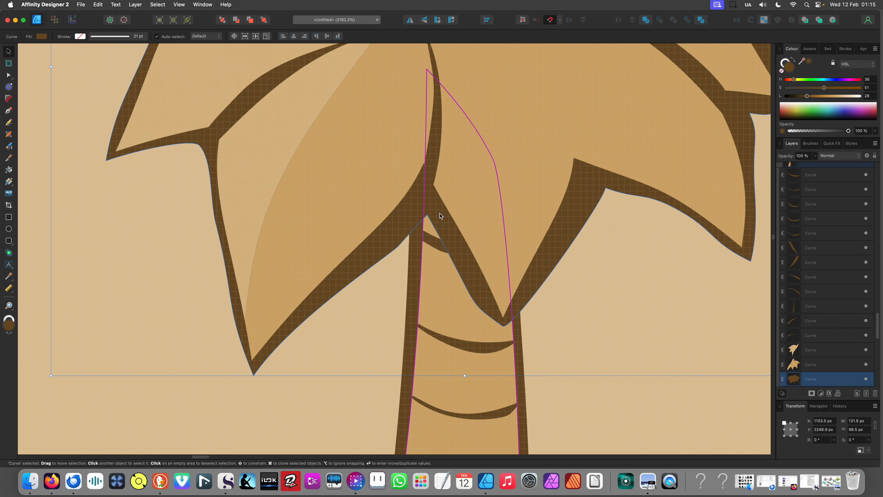
{"action": "key", "text": "a"}
{"action": "left_click_drag", "start_coordinate": [428, 214], "coordinate": [427, 246]}
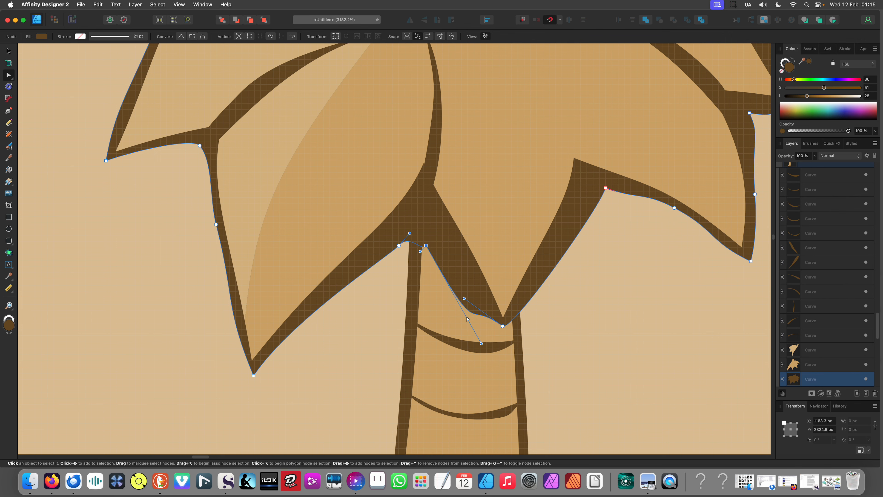
{"action": "left_click_drag", "start_coordinate": [482, 343], "coordinate": [487, 306]}
{"action": "scroll", "coordinate": [470, 240], "scroll_direction": "down", "scroll_amount": 14}
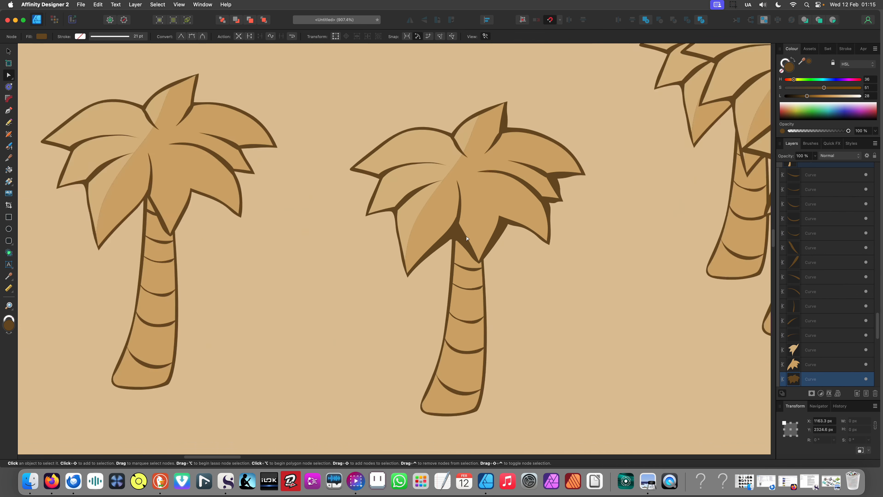
{"action": "scroll", "coordinate": [397, 264], "scroll_direction": "down", "scroll_amount": 4}
{"action": "left_click", "coordinate": [401, 301]}
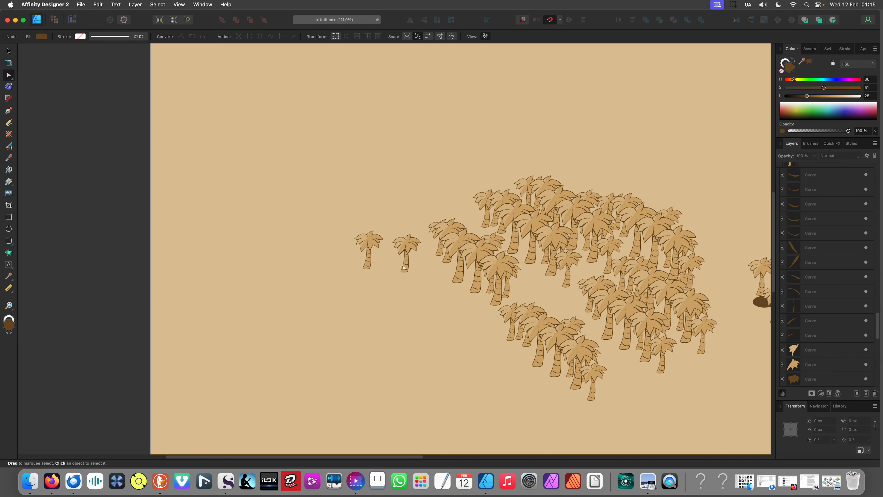
Thicken the right side of the edited palm's trunk outline by moving its upper and base nodes outward
{"action": "scroll", "coordinate": [404, 267], "scroll_direction": "up", "scroll_amount": 12}
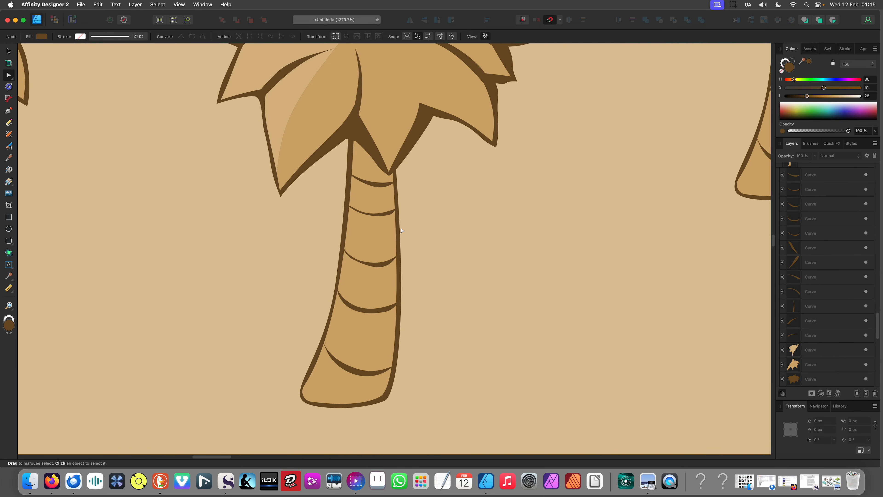
{"action": "left_click", "coordinate": [402, 231]}
{"action": "left_click", "coordinate": [402, 172]}
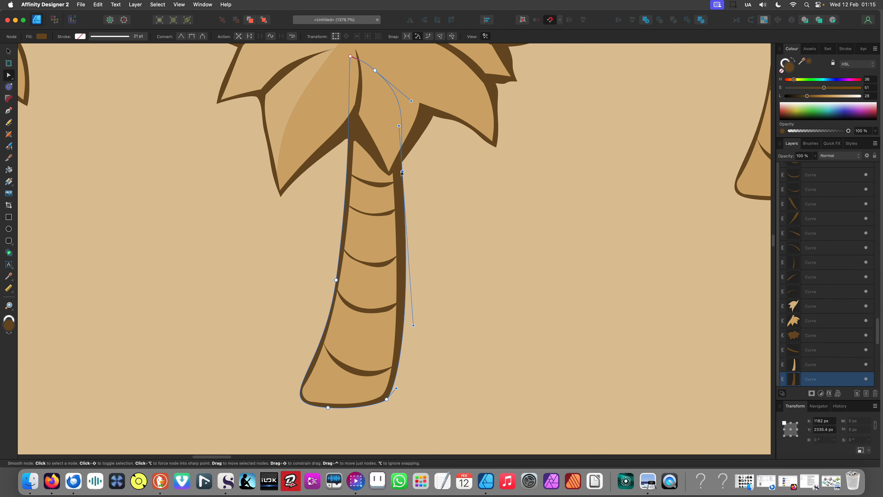
{"action": "left_click_drag", "start_coordinate": [386, 400], "coordinate": [398, 398]}
{"action": "scroll", "coordinate": [397, 317], "scroll_direction": "down", "scroll_amount": 4}
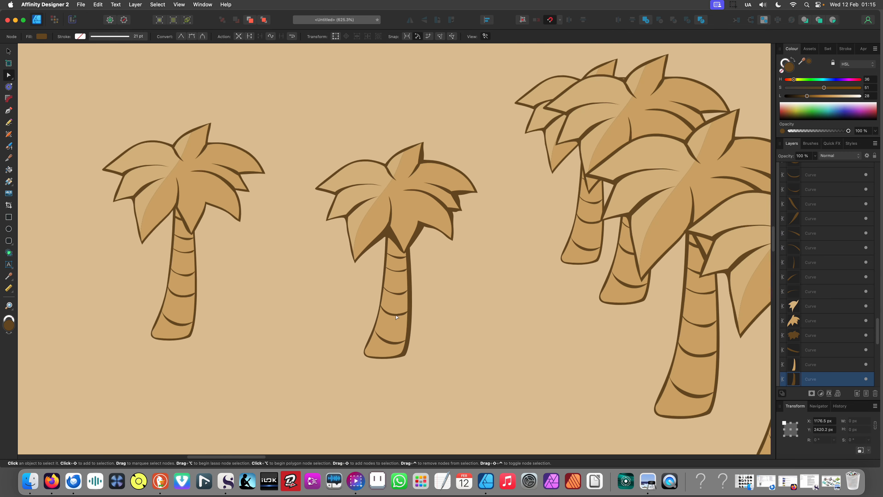
Compare the shaded palm with the plain palm beside it and with the grove from a distance
{"action": "scroll", "coordinate": [397, 317], "scroll_direction": "down", "scroll_amount": 9}
{"action": "left_click", "coordinate": [366, 355]}
{"action": "scroll", "coordinate": [367, 355], "scroll_direction": "down", "scroll_amount": 2}
{"action": "left_click_drag", "start_coordinate": [367, 355], "coordinate": [304, 272]}
{"action": "scroll", "coordinate": [385, 282], "scroll_direction": "up", "scroll_amount": 2}
{"action": "scroll", "coordinate": [304, 271], "scroll_direction": "up", "scroll_amount": 1}
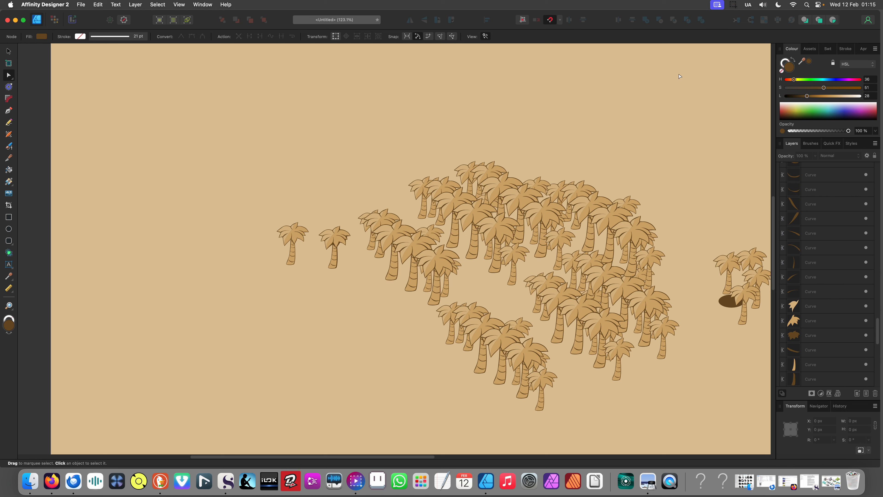
{"action": "left_click", "coordinate": [734, 5]}
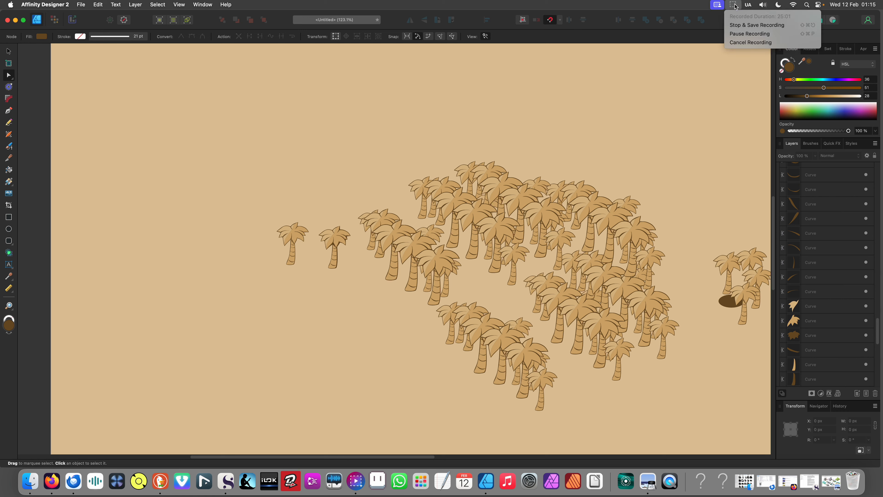